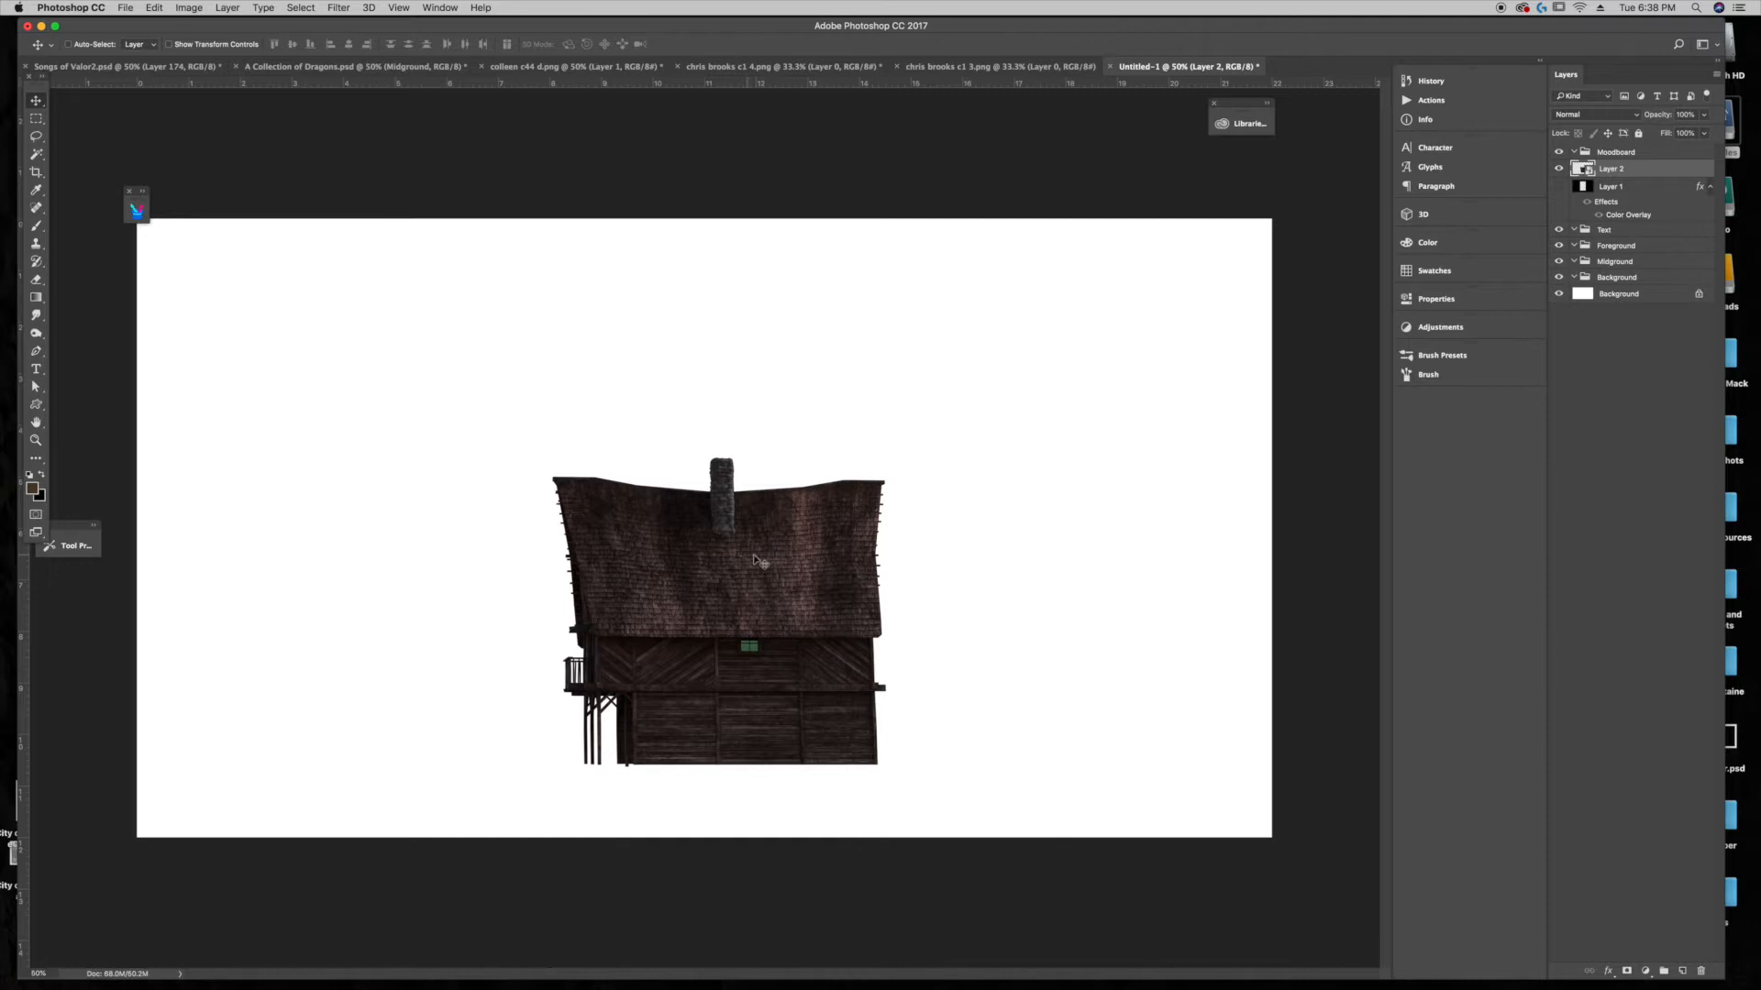
Step: Move the wooden house slightly on the canvas and place its layer in the Midground group
mouse_move(750, 593)
left_mouse_down()
mouse_move(756, 570)
mouse_move(727, 575)
left_mouse_up()
left_click_drag(1612, 174, 1630, 264)
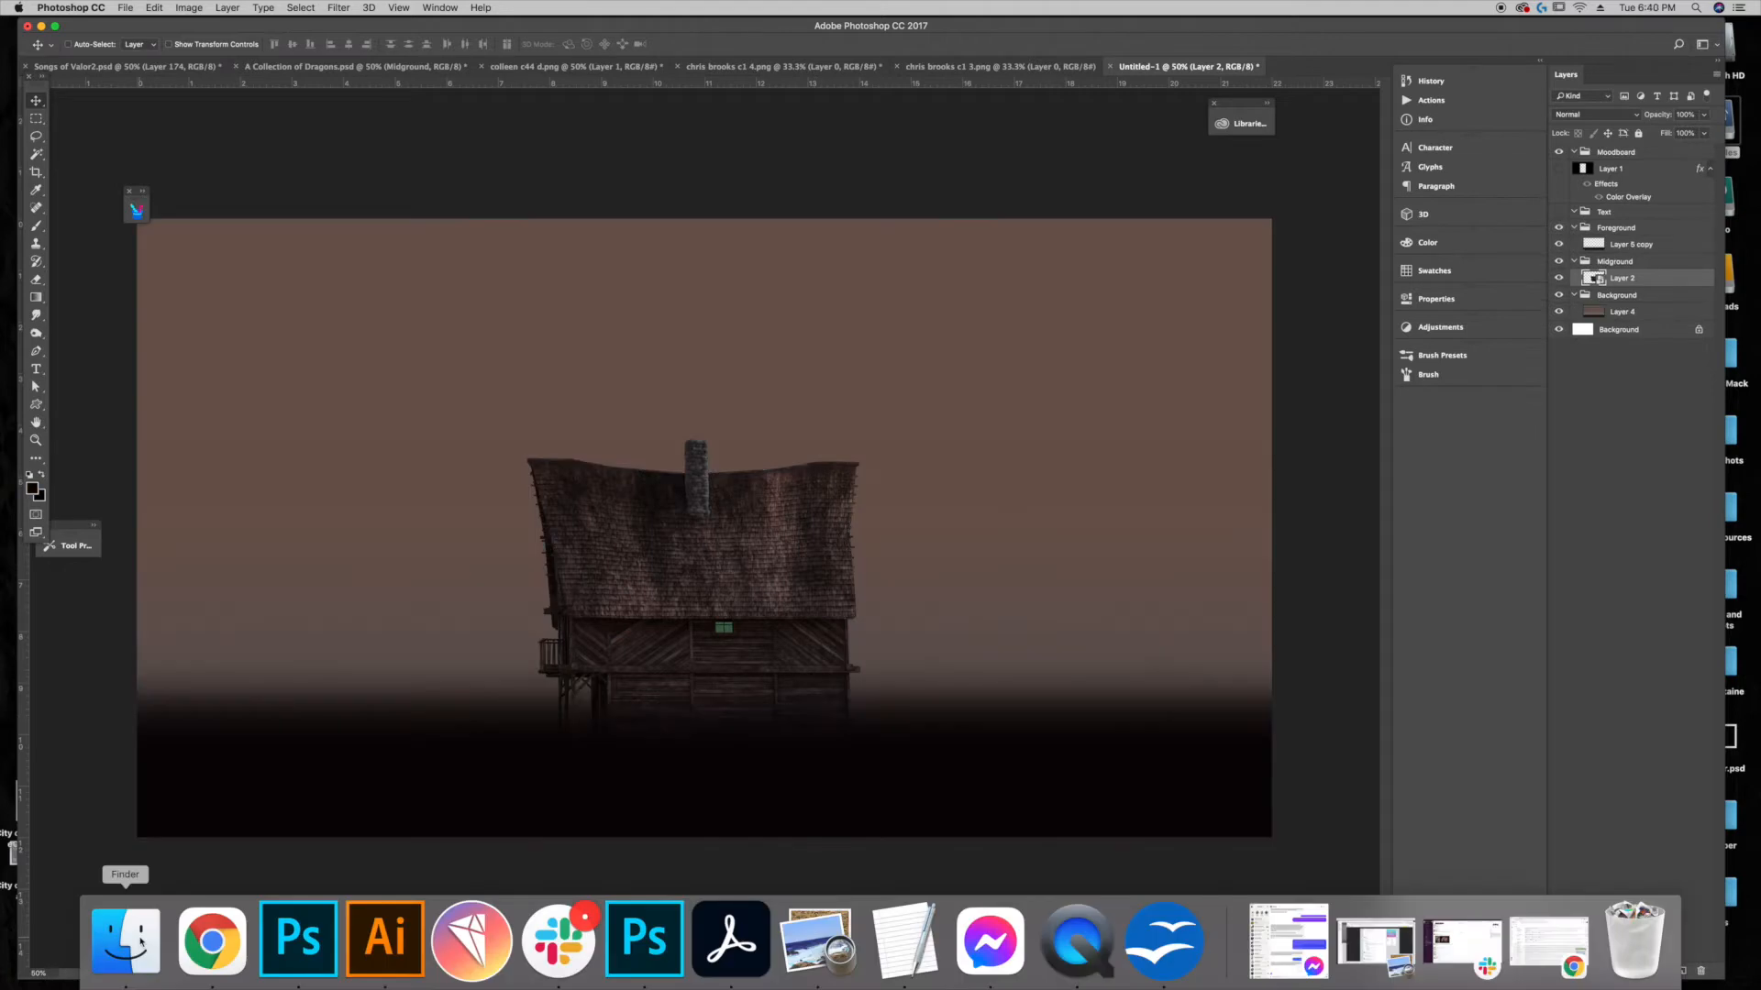
Step: Open the Fire.jpg photo from the Fire folder in Finder as a document in Photoshop
key("F11")
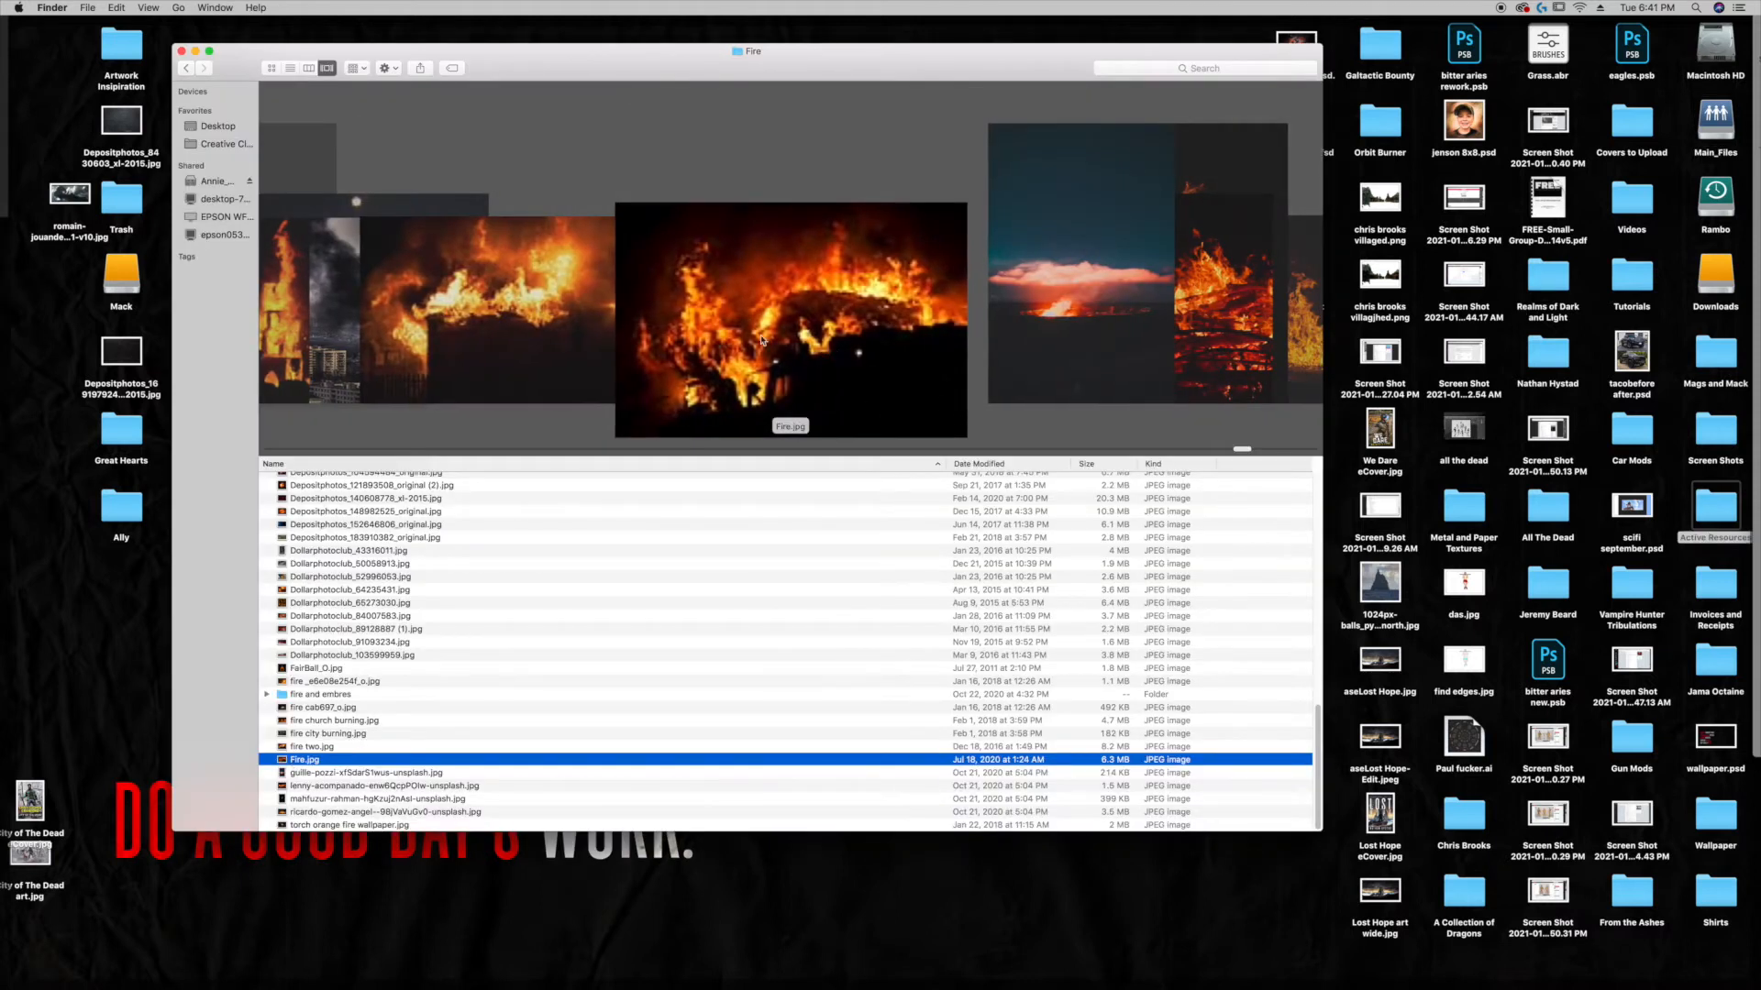
left_click_drag(299, 765, 297, 943)
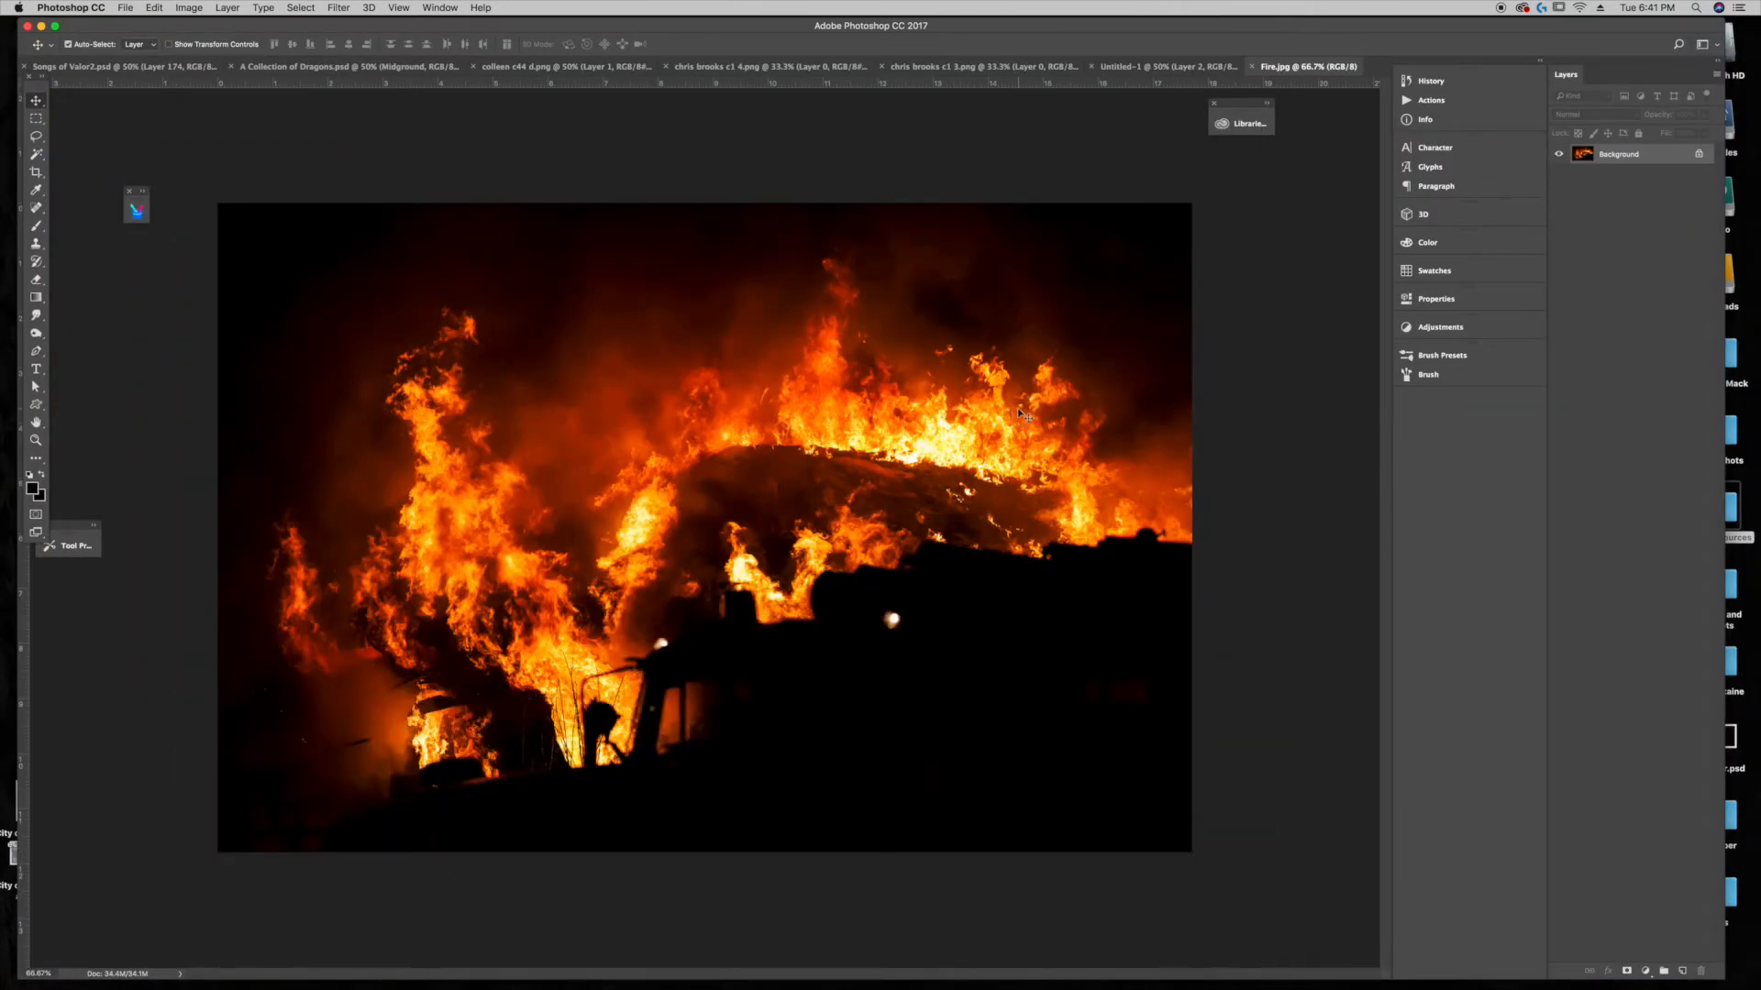
Step: Copy the entire fire image into the house document above the house layer and set its blend mode to Screen
key("super+a")
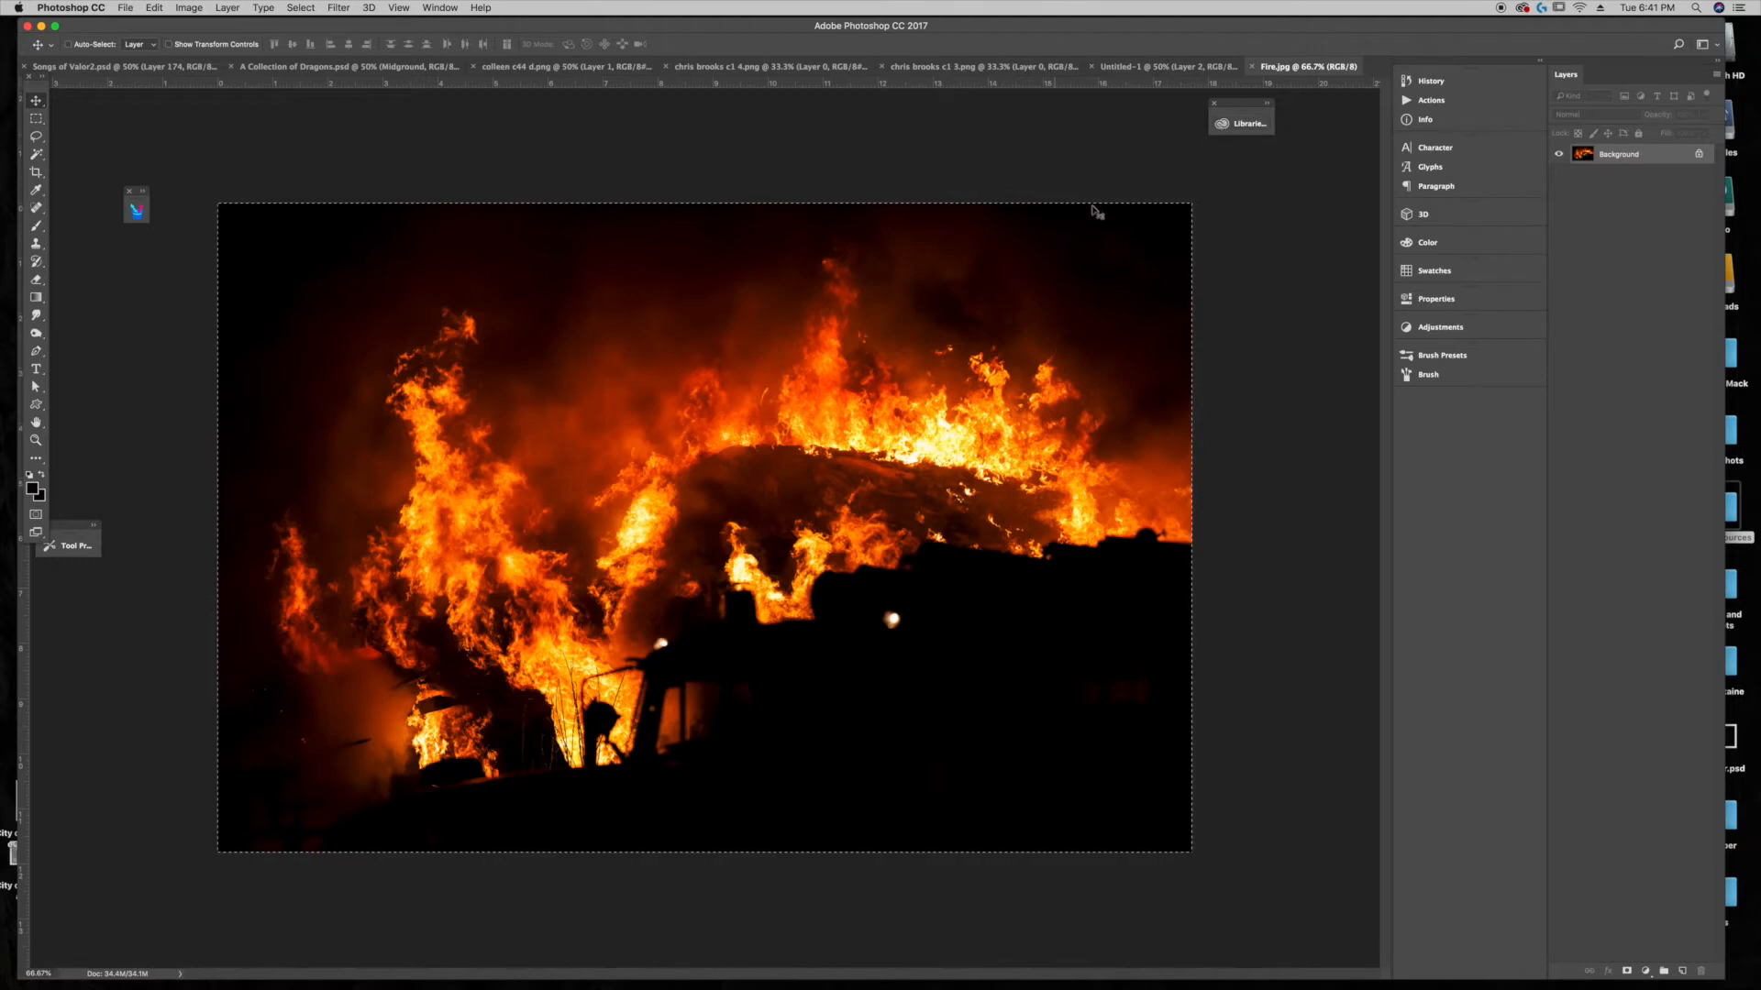
left_click(1115, 66)
key("super+v")
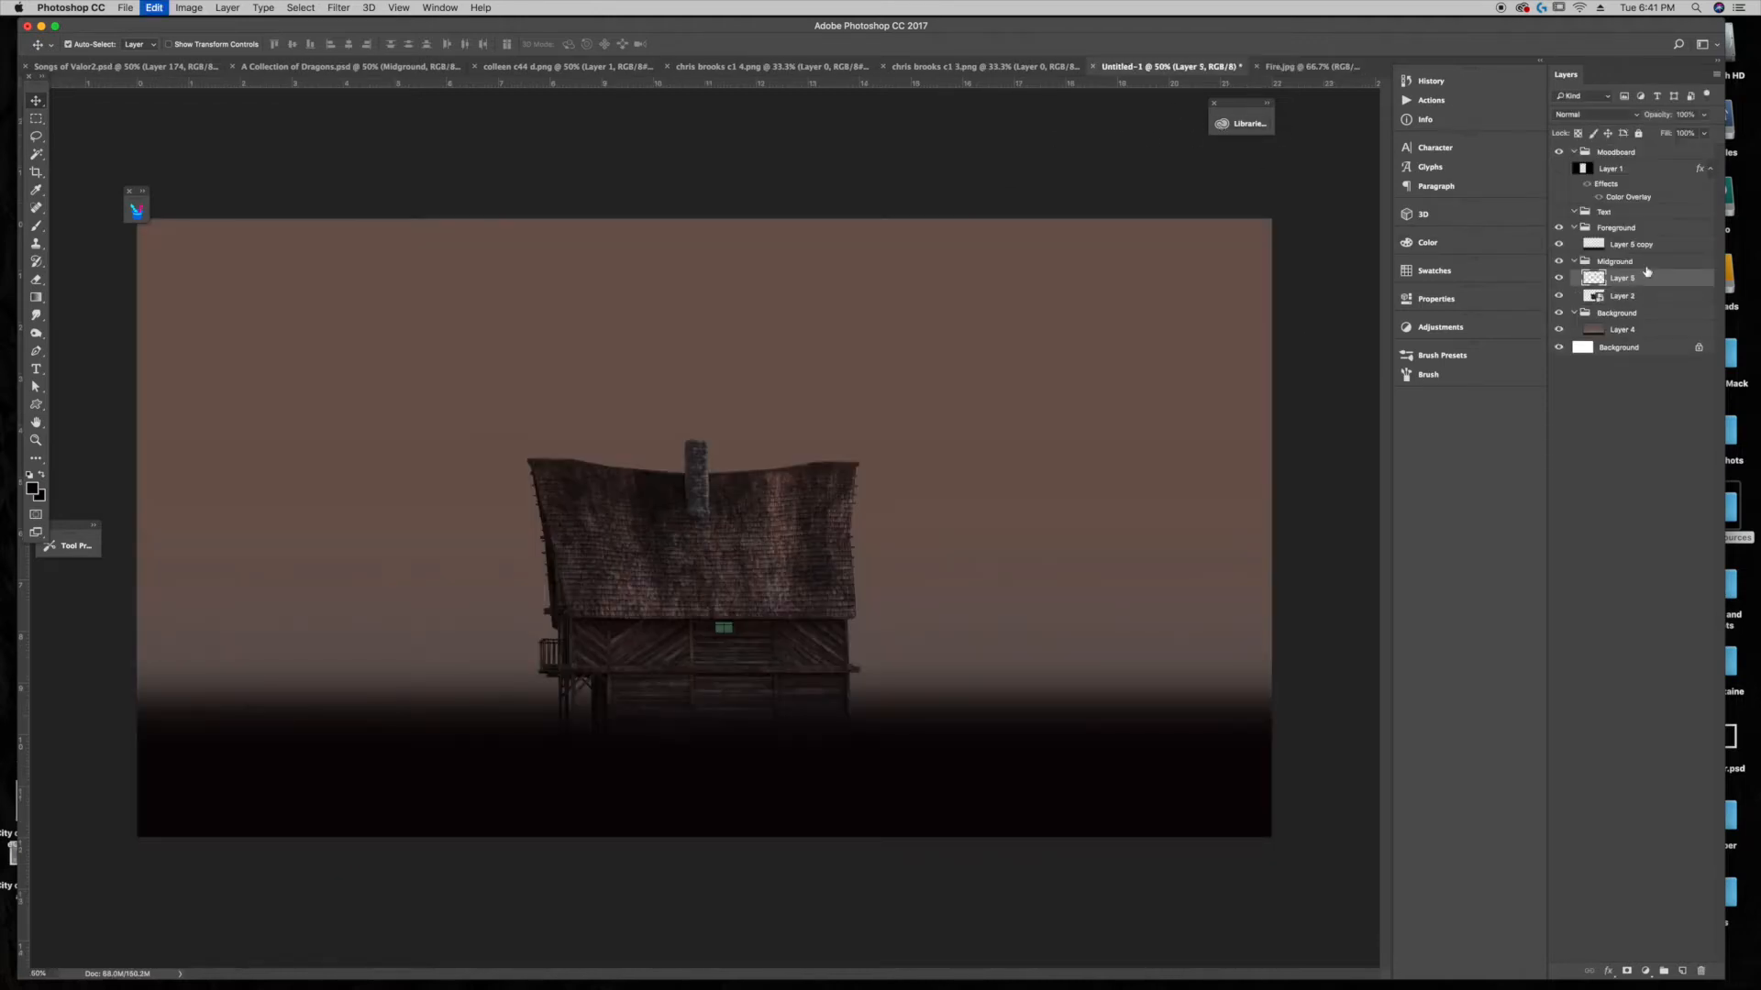
left_click(1573, 116)
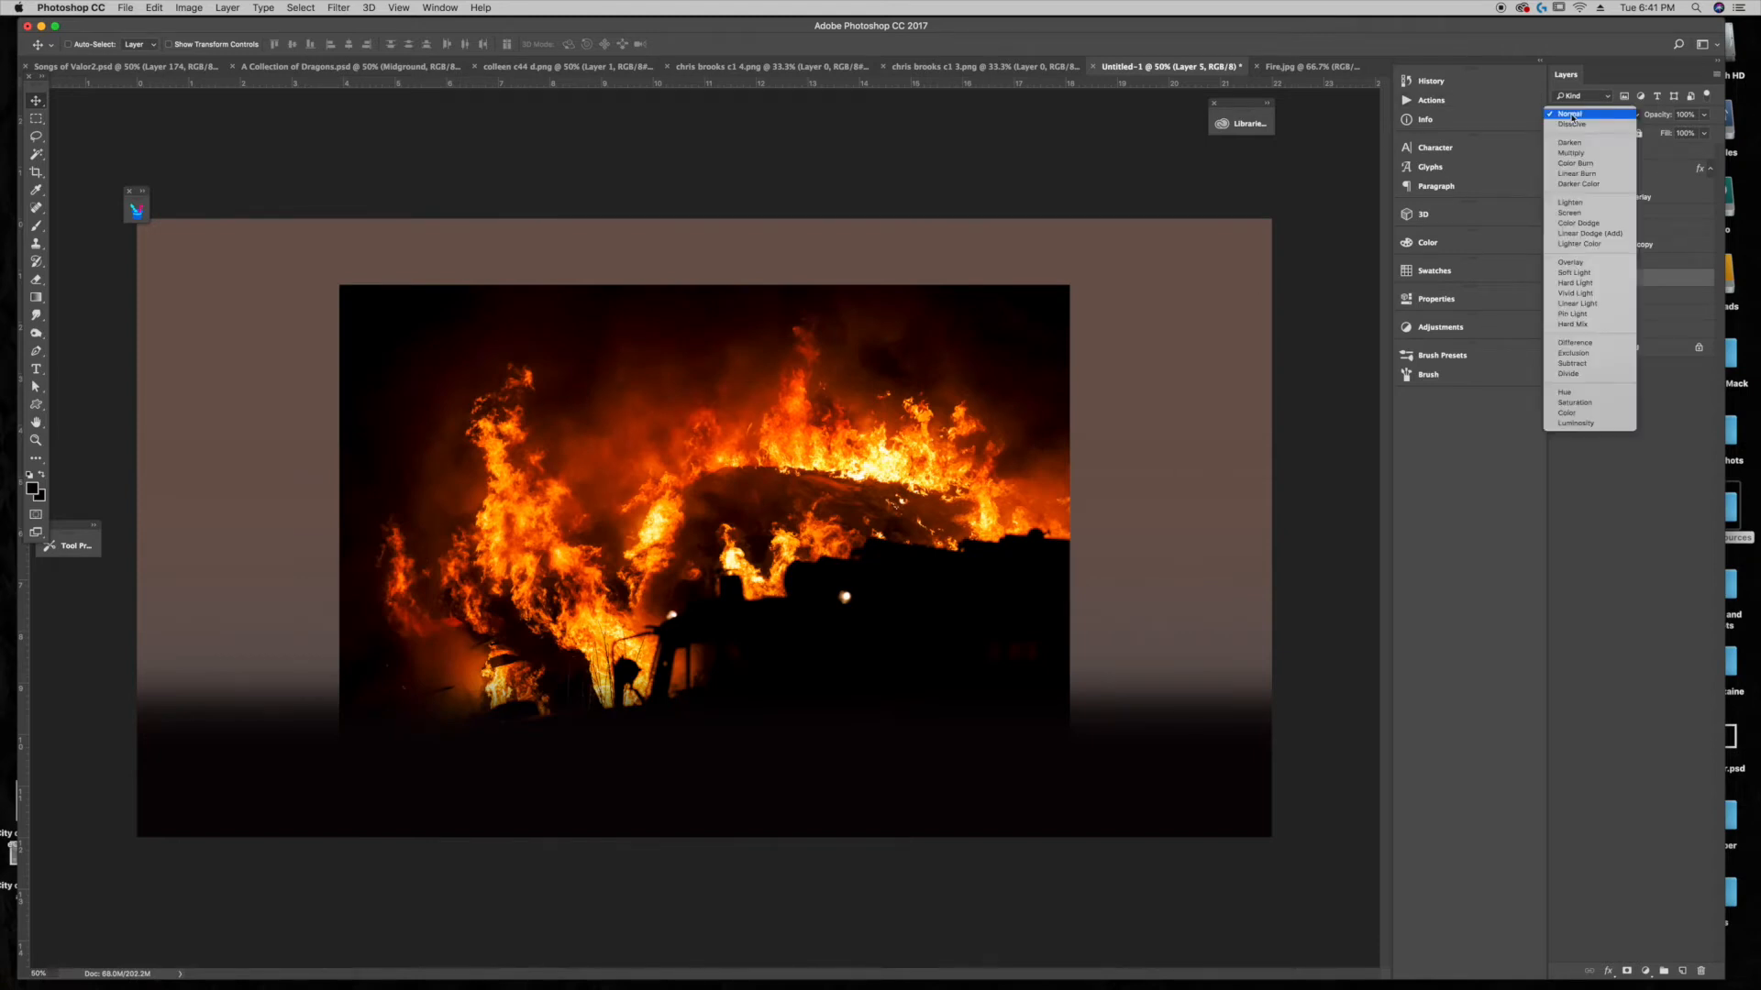
left_click(1579, 213)
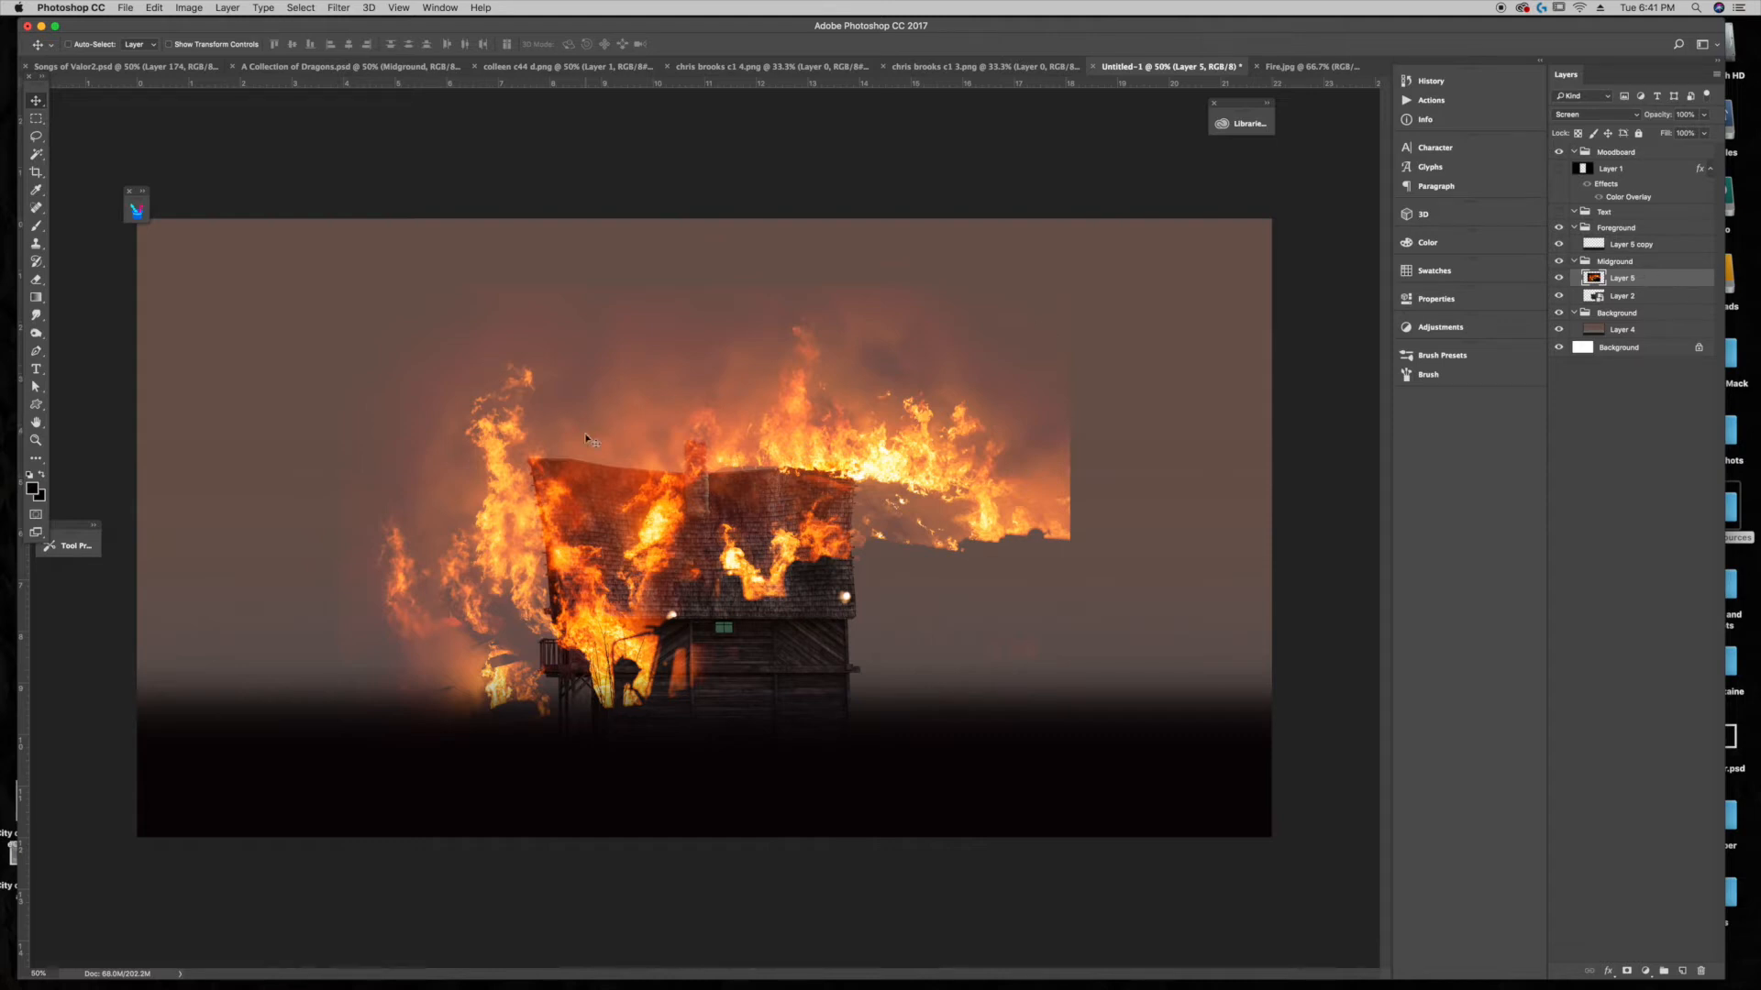
Step: Apply Levels to the fire layer, darkening its midtones to about 0.73
left_click(189, 7)
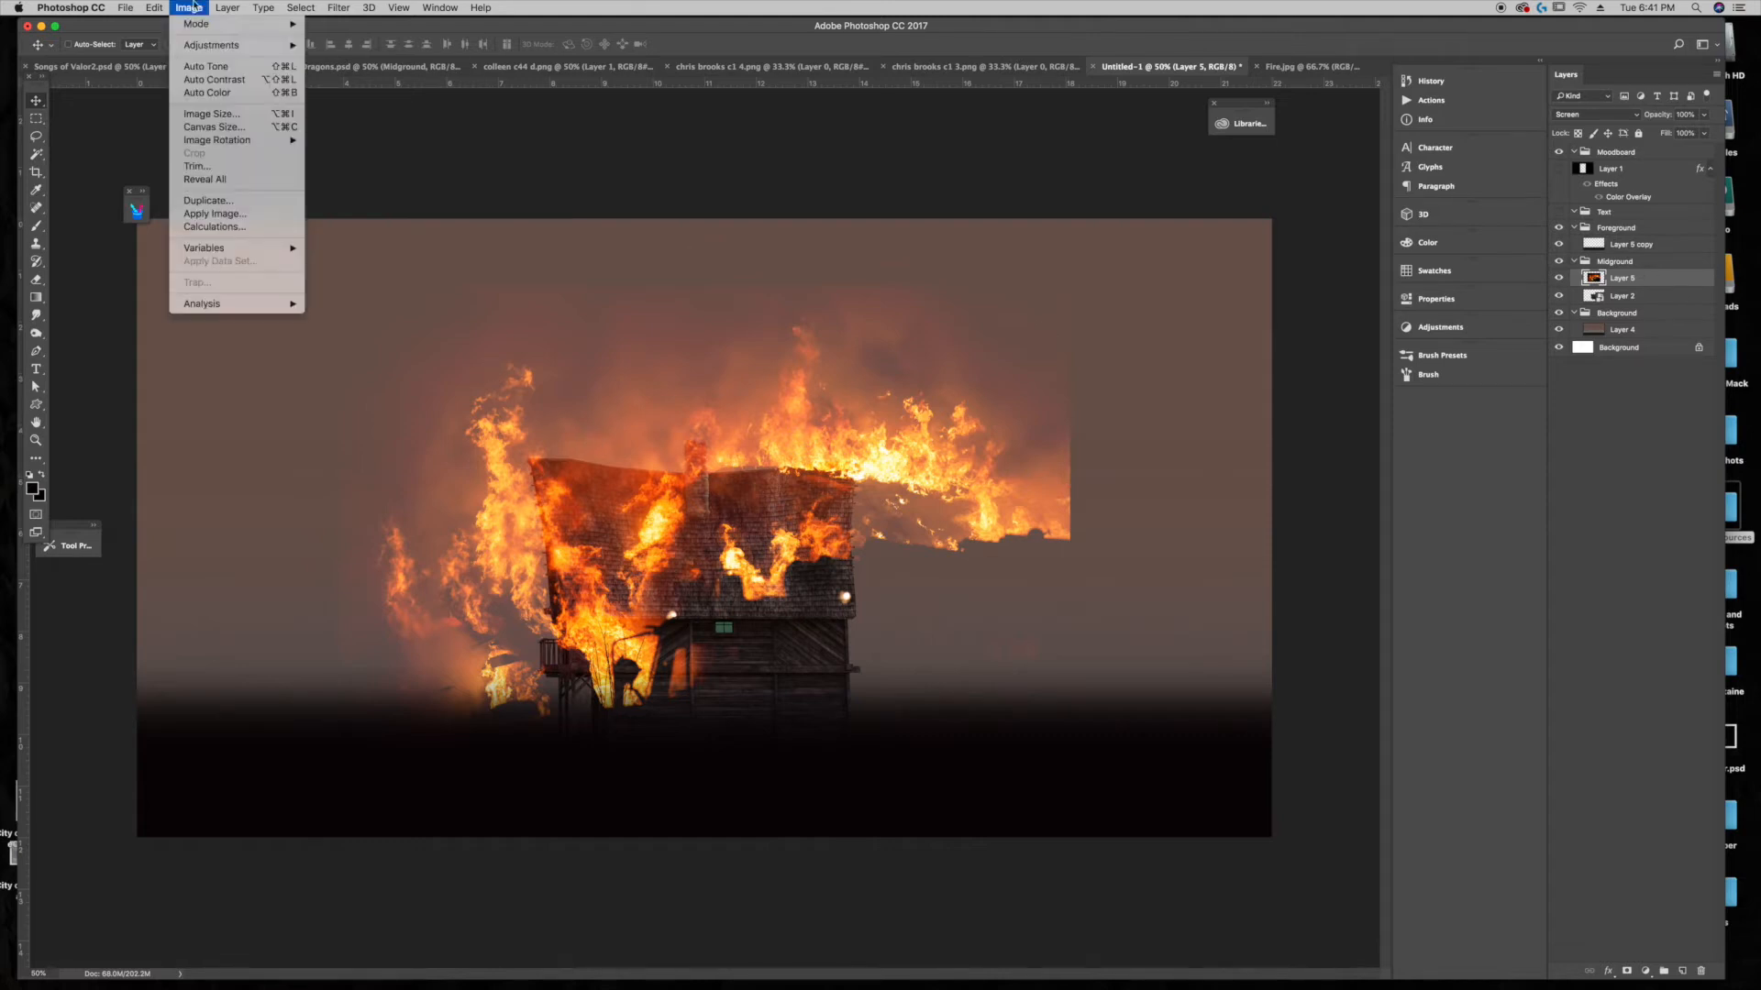
mouse_move(238, 45)
left_click(358, 59)
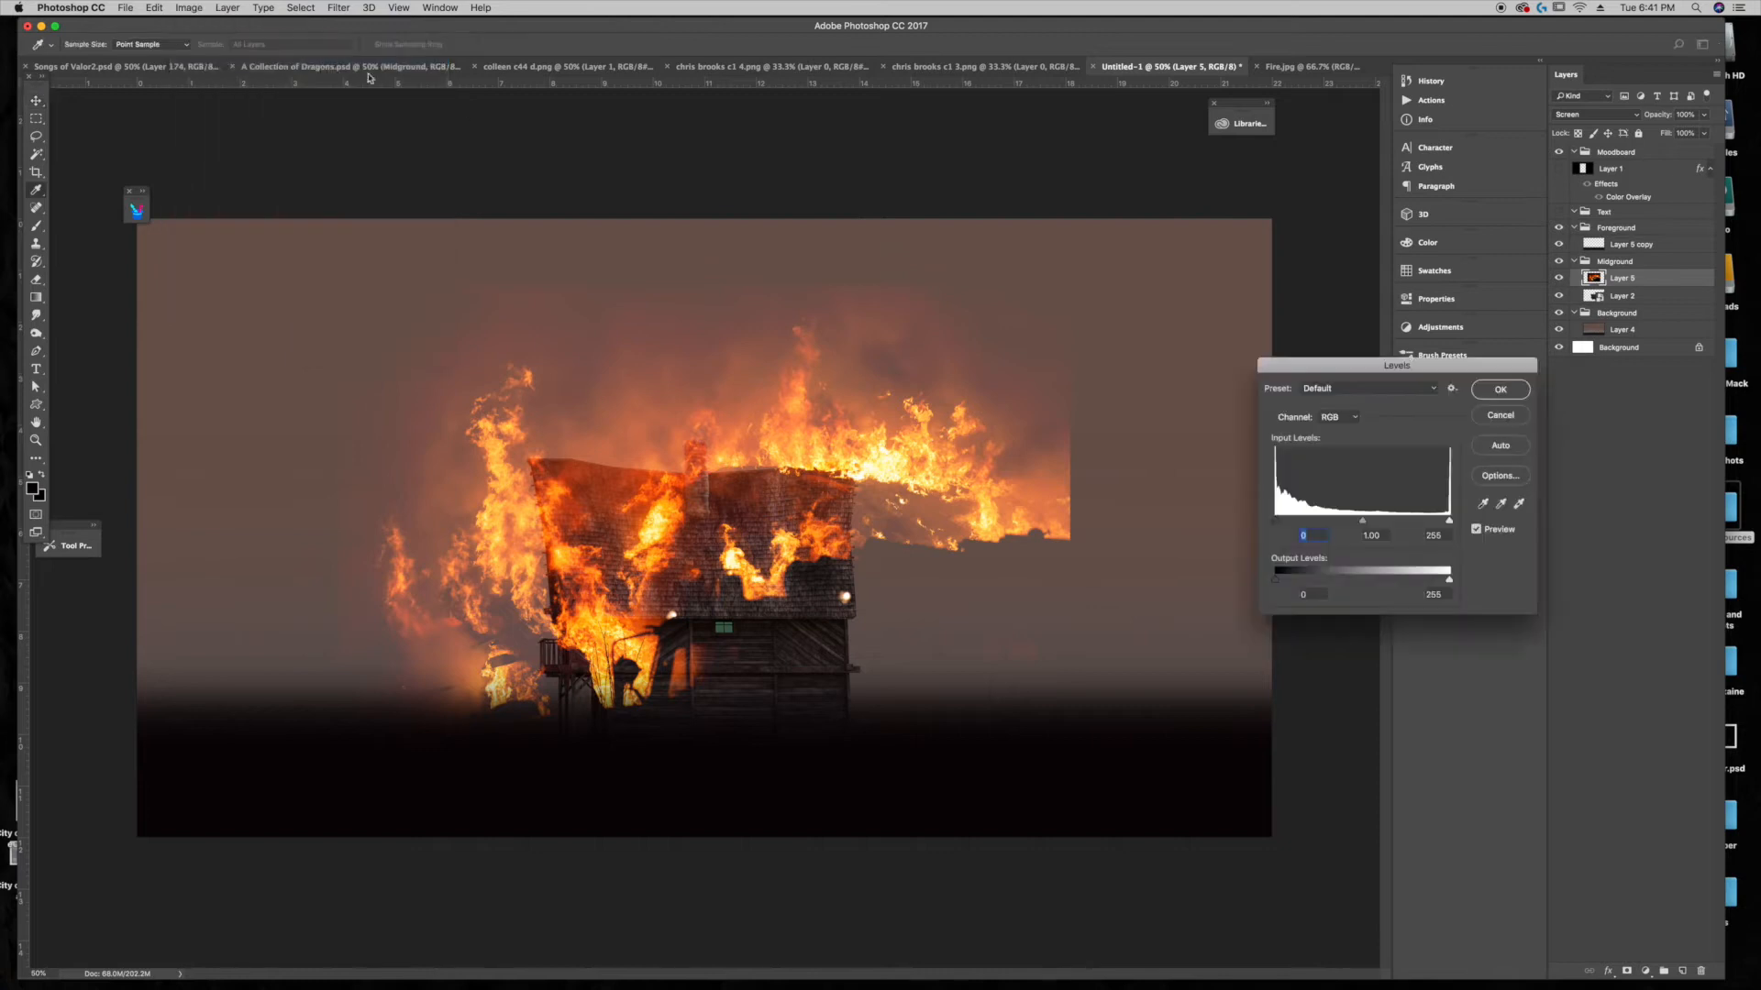
left_click_drag(1282, 525, 1288, 524)
left_click_drag(1362, 524, 1324, 523)
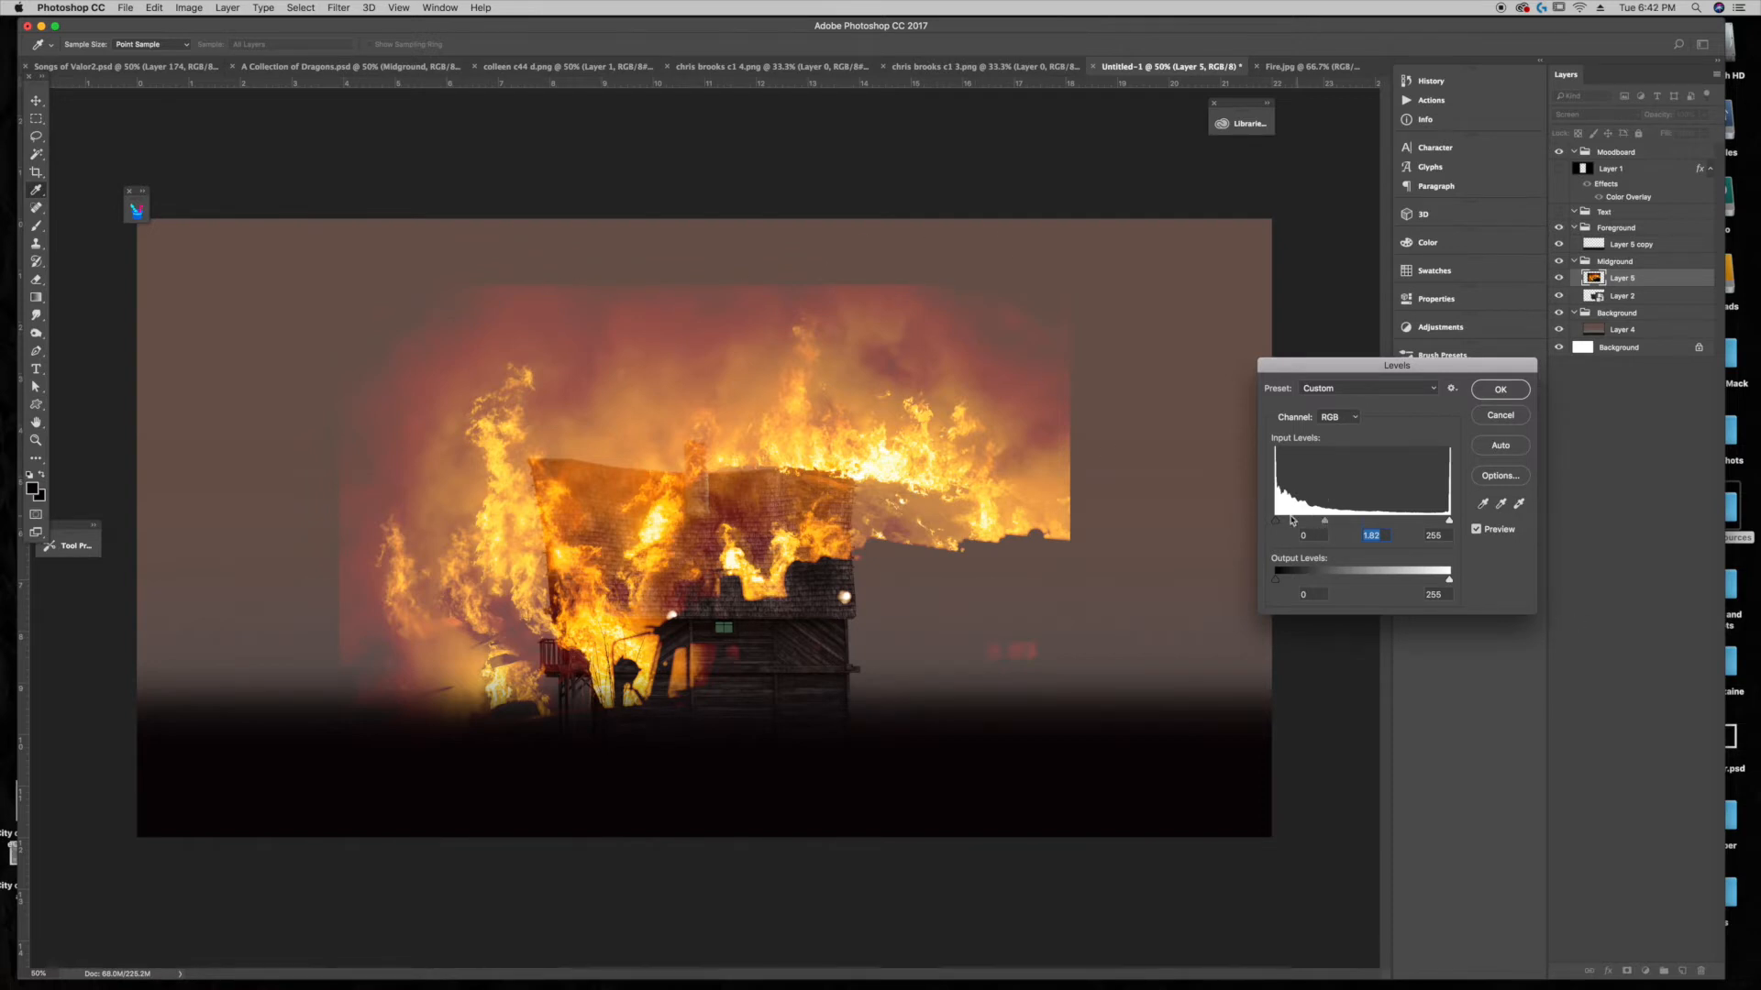
left_click_drag(1277, 524, 1377, 524)
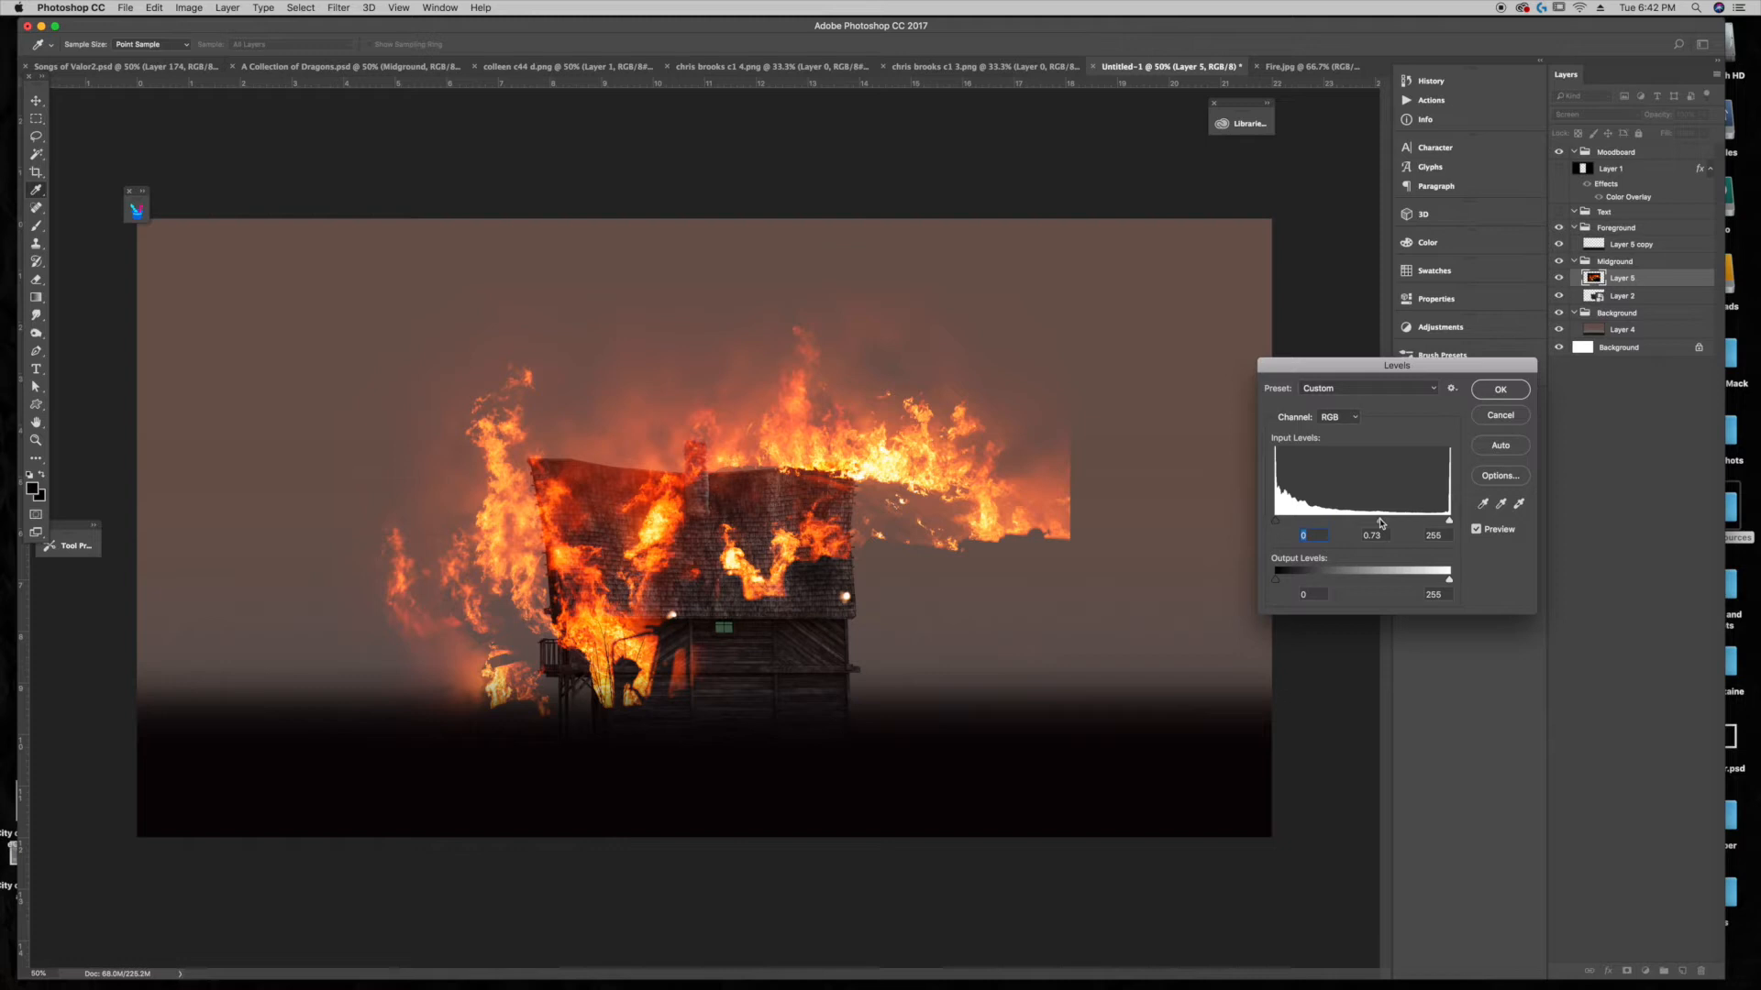
mouse_move(1382, 523)
left_mouse_down()
mouse_move(1359, 525)
mouse_move(1378, 532)
left_mouse_up()
left_click(1501, 390)
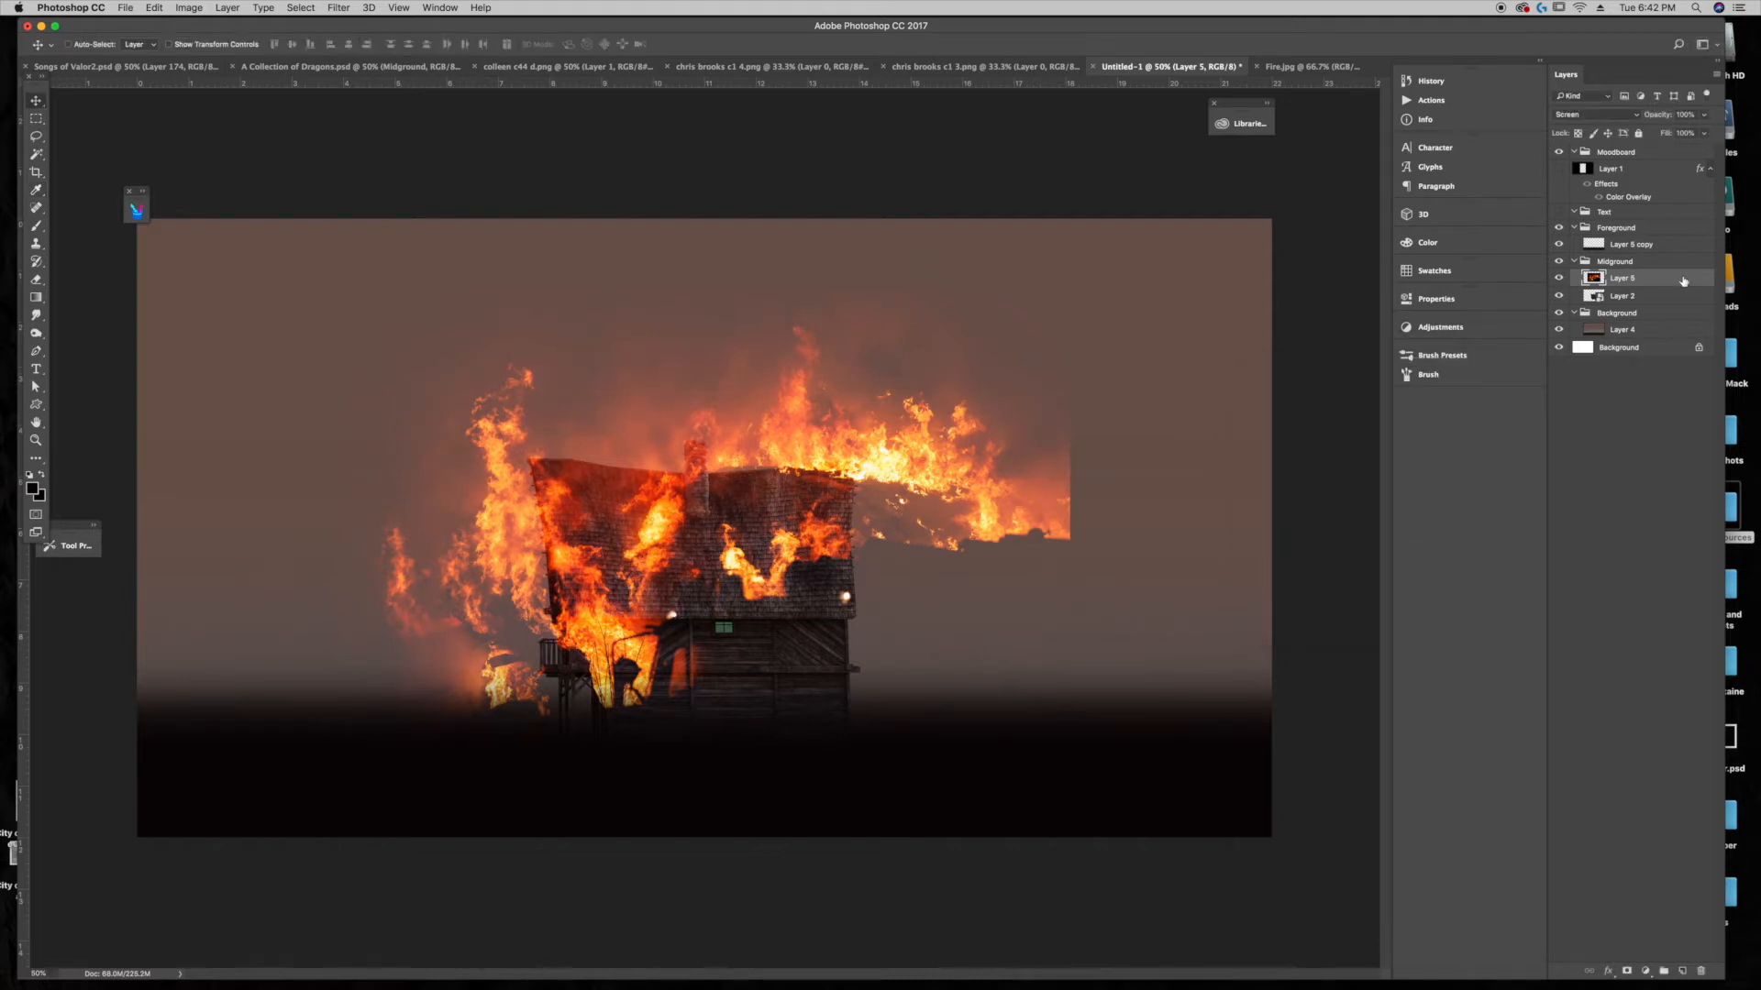
Step: Scale the fire layer down and place it over the left end of the house's roof
key("super+t")
left_click_drag(1070, 287, 617, 517)
left_click(33, 99)
left_click(995, 318)
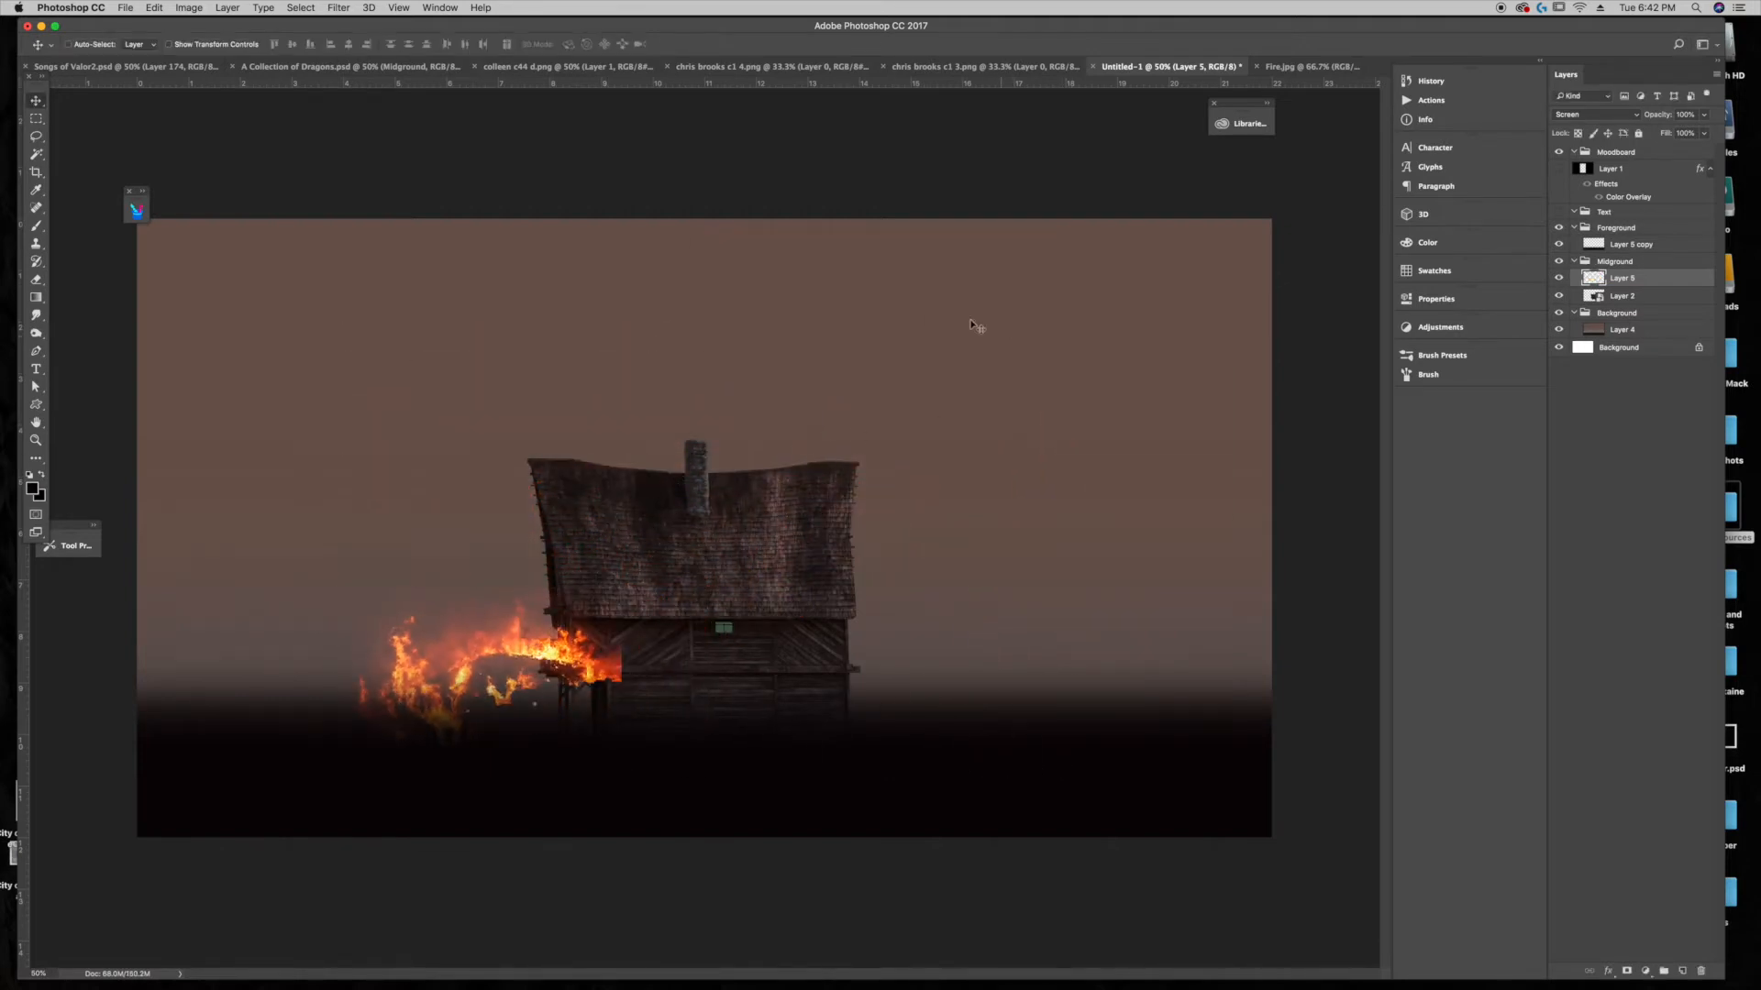
left_click_drag(532, 690, 563, 463)
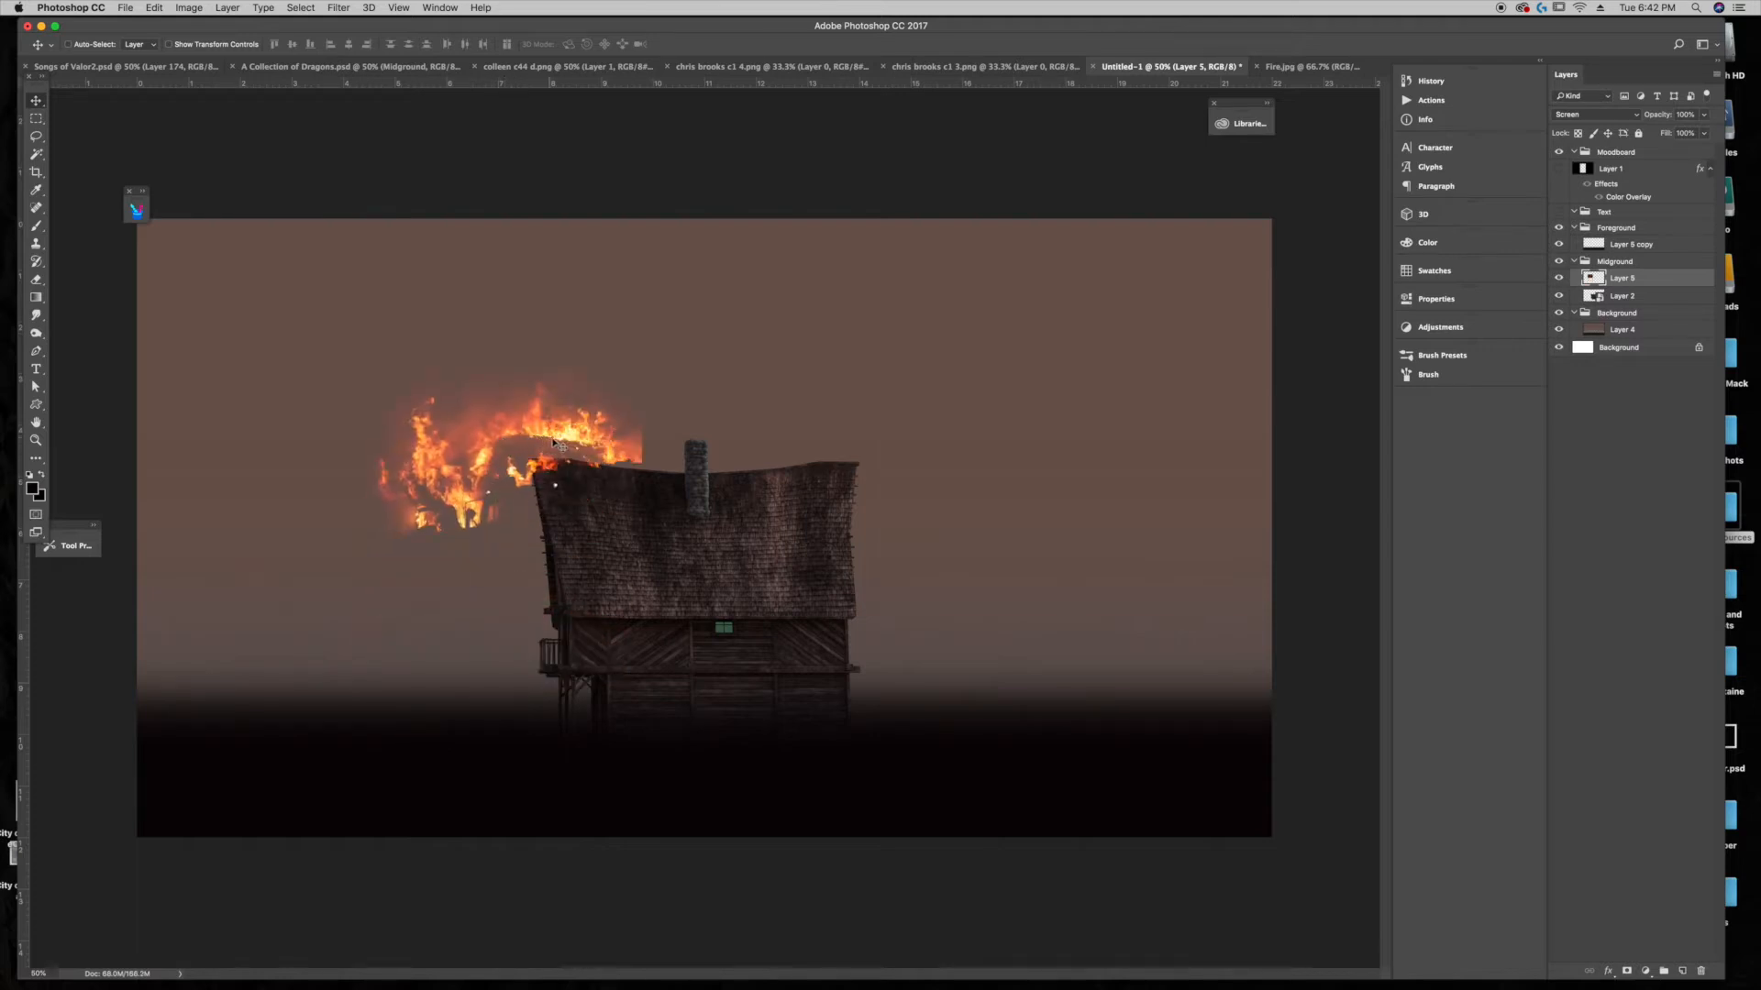
mouse_move(600, 451)
left_mouse_down()
mouse_move(644, 467)
mouse_move(623, 467)
left_mouse_up()
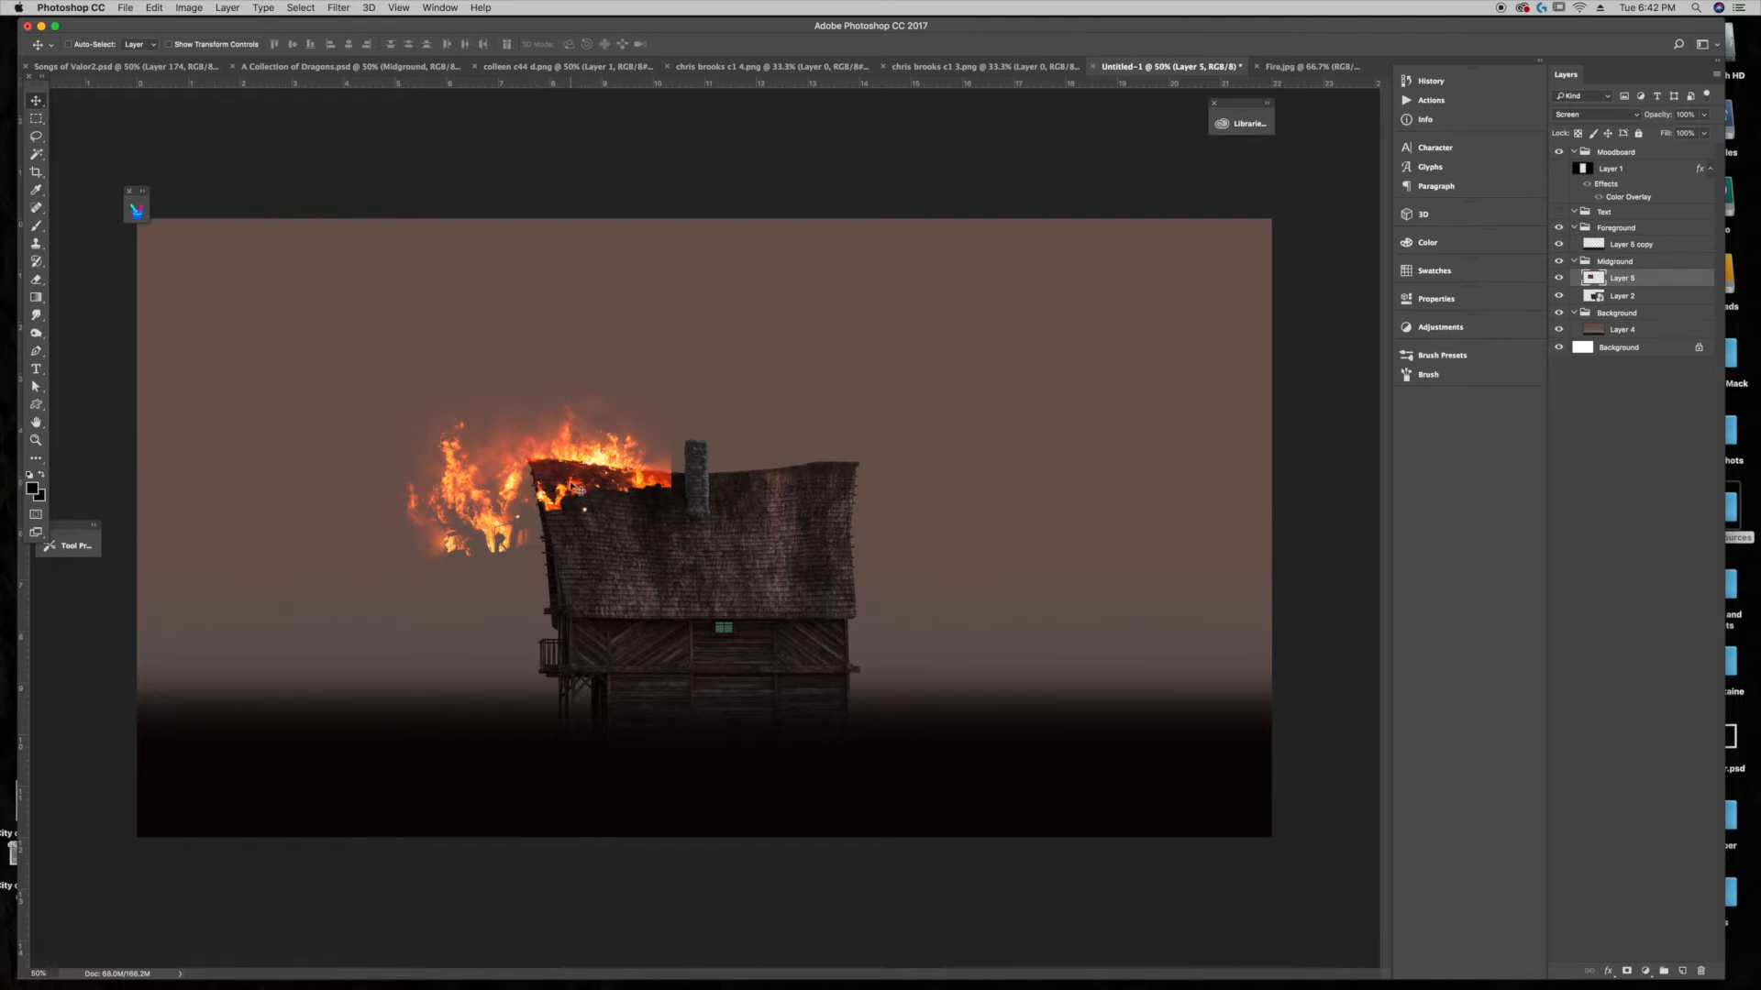
Step: Duplicate the fire layer and enlarge the copy to about 131% at the base of the house
left_click_drag(576, 487, 841, 739)
key("ctrl+t")
left_click_drag(899, 616, 1040, 613)
key("Return")
left_click_drag(951, 672, 935, 734)
key("ctrl+t")
left_click_drag(967, 621, 1092, 536)
left_click_drag(1023, 619, 962, 682)
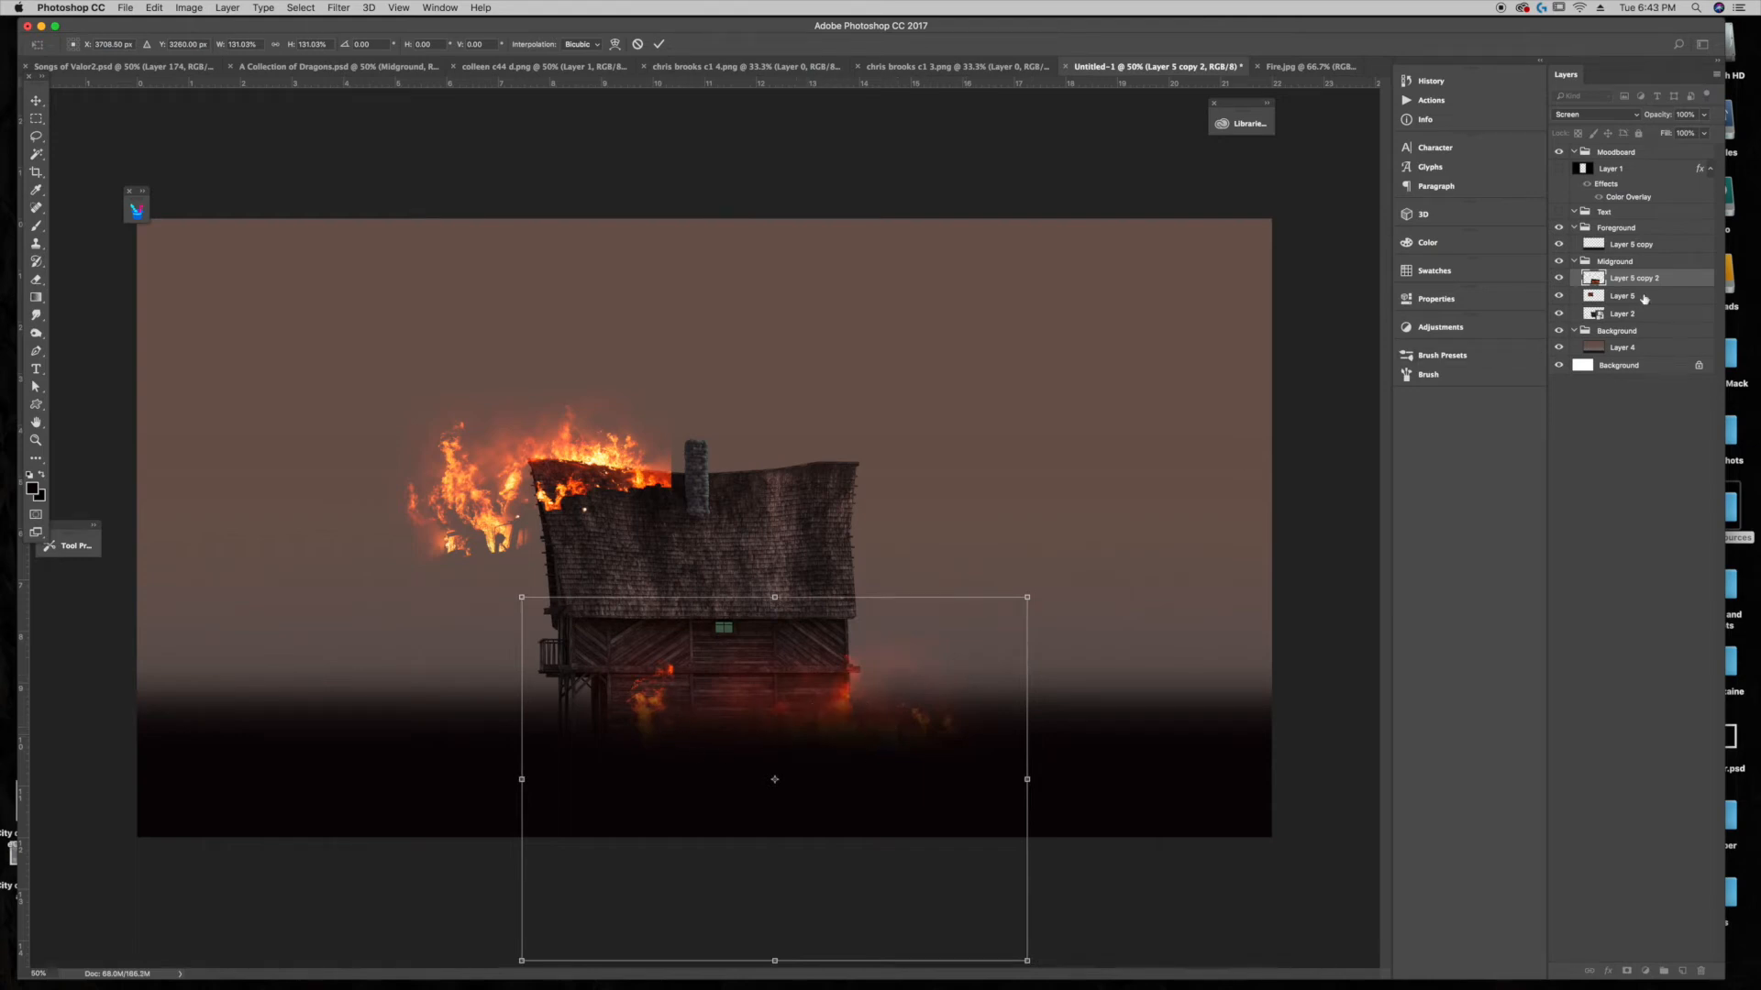
key("Return")
Step: Duplicate the roof fire, flip the copy horizontally, and enlarge and place it over the right half of the roof
left_click(1633, 300)
left_click_drag(437, 474, 637, 481, "alt")
key("super+t")
right_click(637, 481)
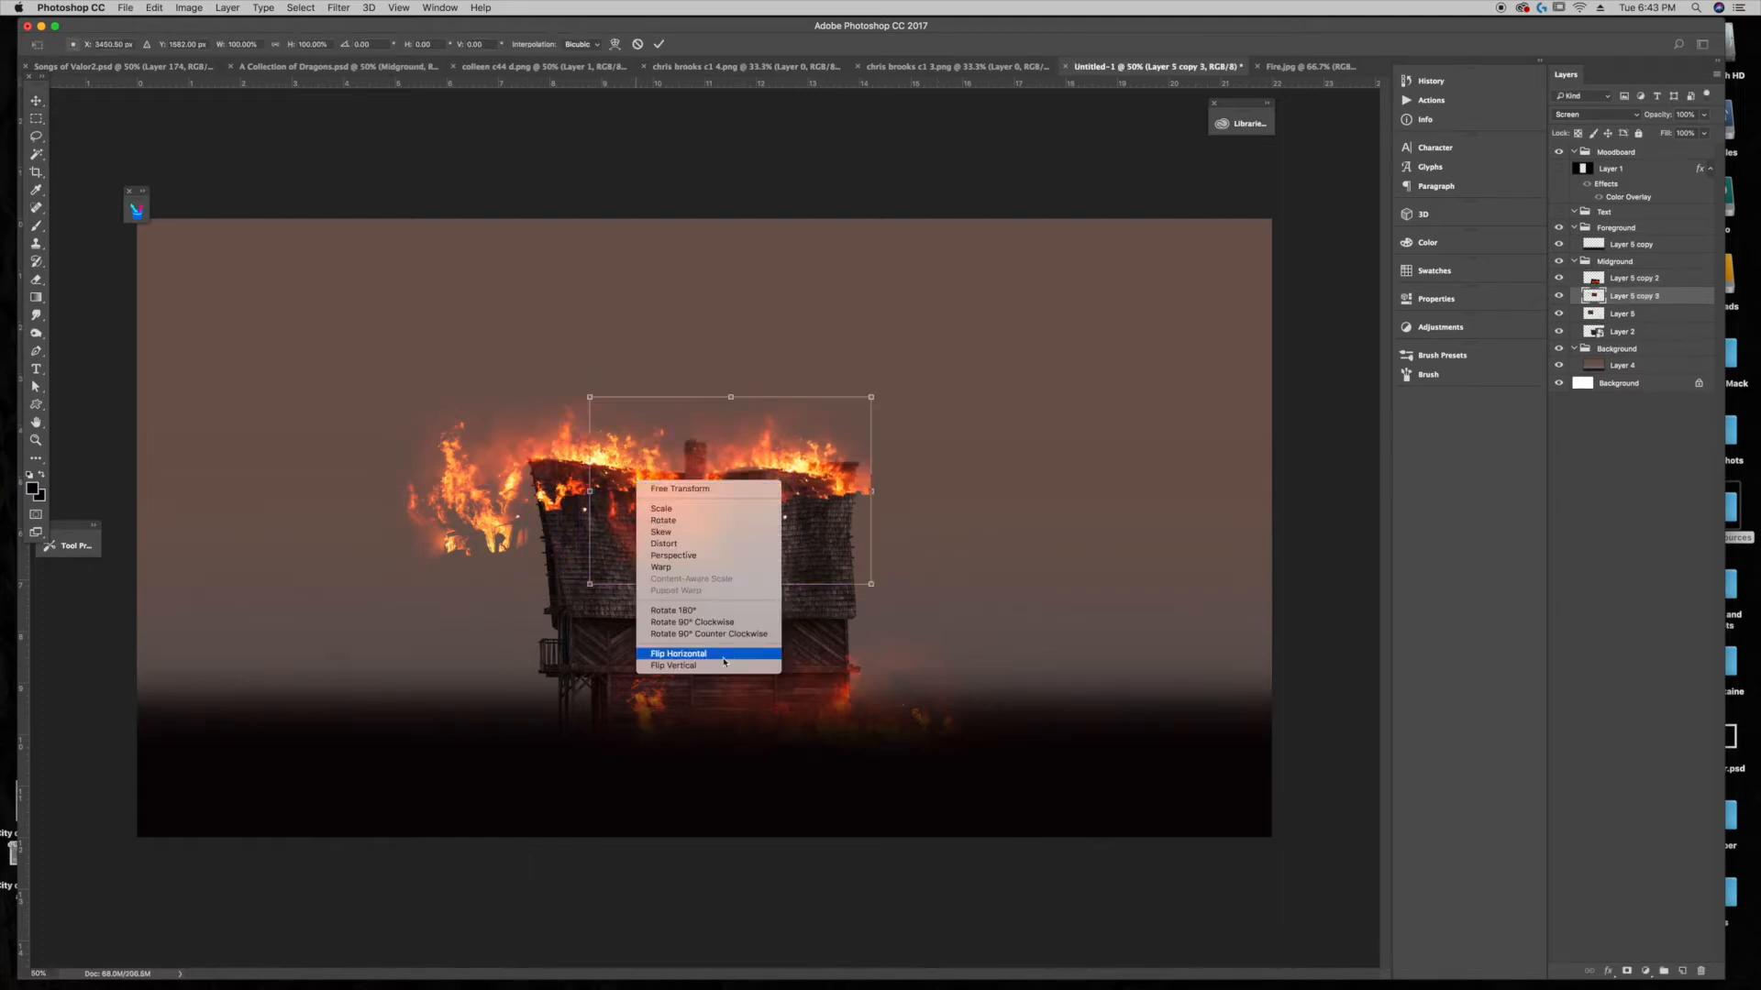
left_click(697, 653)
mouse_move(813, 445)
left_mouse_down()
mouse_move(838, 456)
mouse_move(822, 459)
left_mouse_up()
left_click_drag(886, 406, 904, 394)
key("Return")
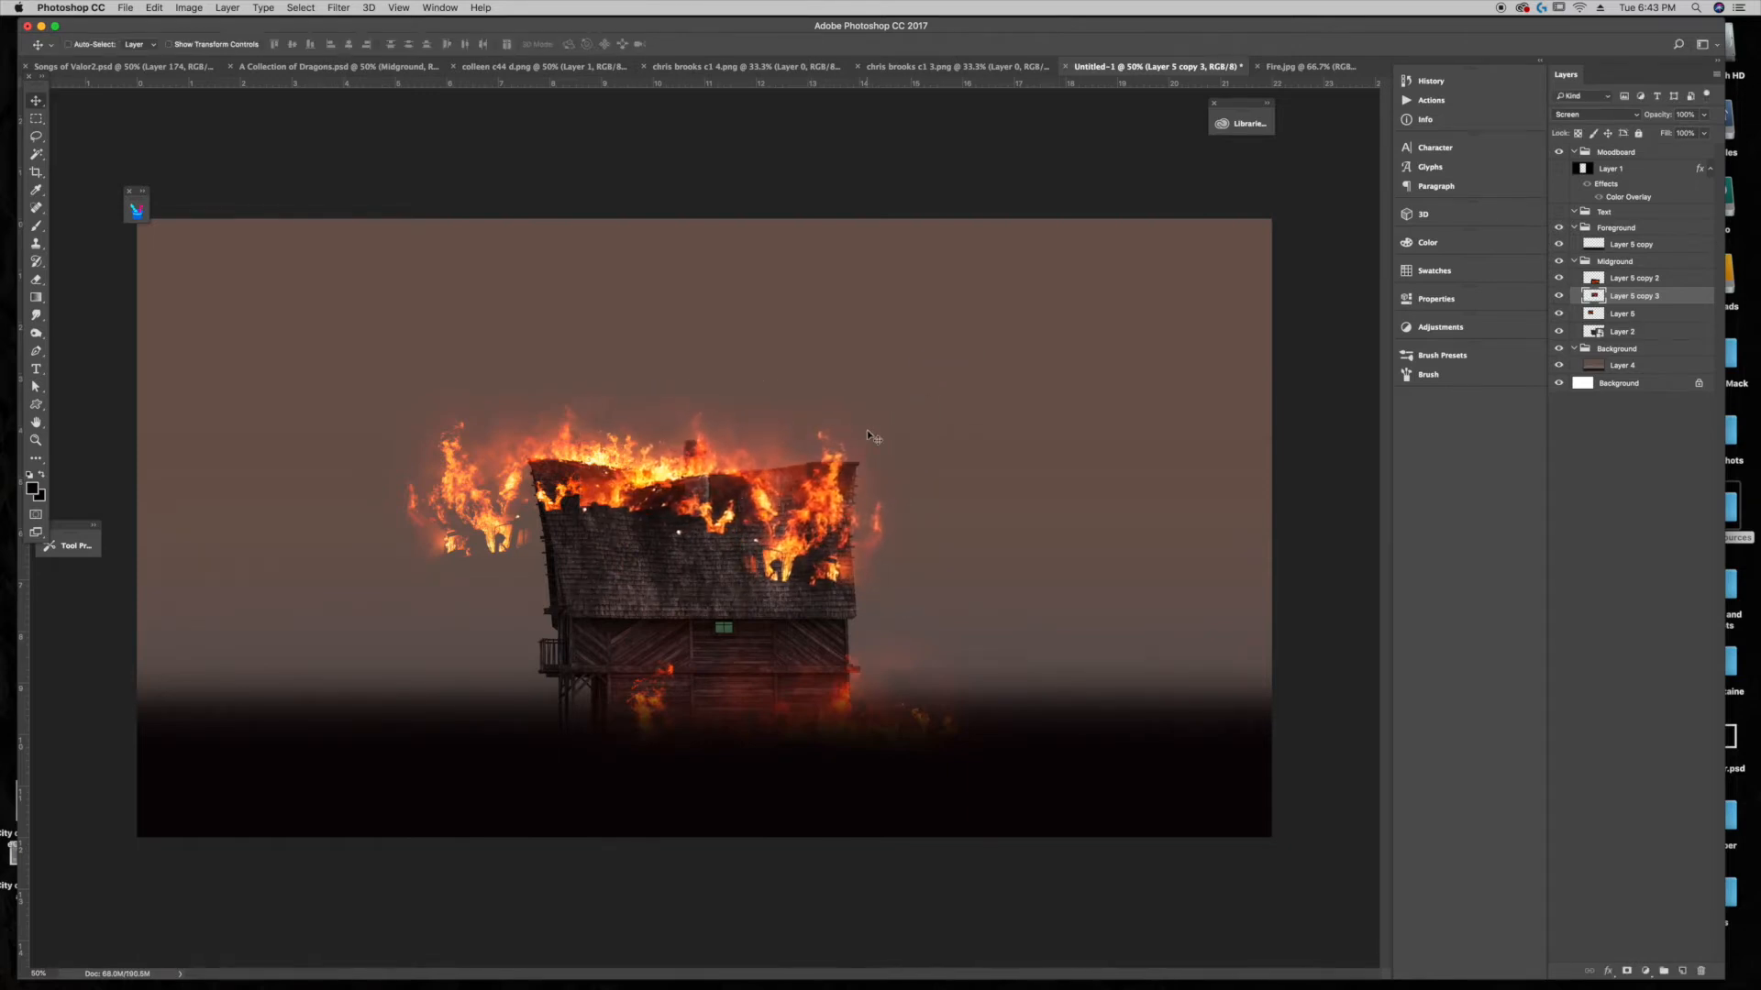
left_click_drag(855, 510, 853, 539)
Step: Duplicate the flipped fire behind the house layer and enlarge it to about 116% beyond the roof's right side
mouse_move(1002, 512)
left_mouse_down()
mouse_move(1000, 486)
mouse_move(917, 504)
mouse_move(724, 630)
mouse_move(1067, 472)
mouse_move(908, 491)
left_mouse_up()
left_click_drag(1662, 309, 1661, 351)
mouse_move(904, 505)
left_mouse_down()
mouse_move(908, 473)
mouse_move(913, 511)
mouse_move(972, 501)
mouse_move(877, 511)
mouse_move(930, 509)
left_mouse_up()
key("super+t")
left_click_drag(1015, 385, 1068, 354)
left_click_drag(1016, 402, 997, 427)
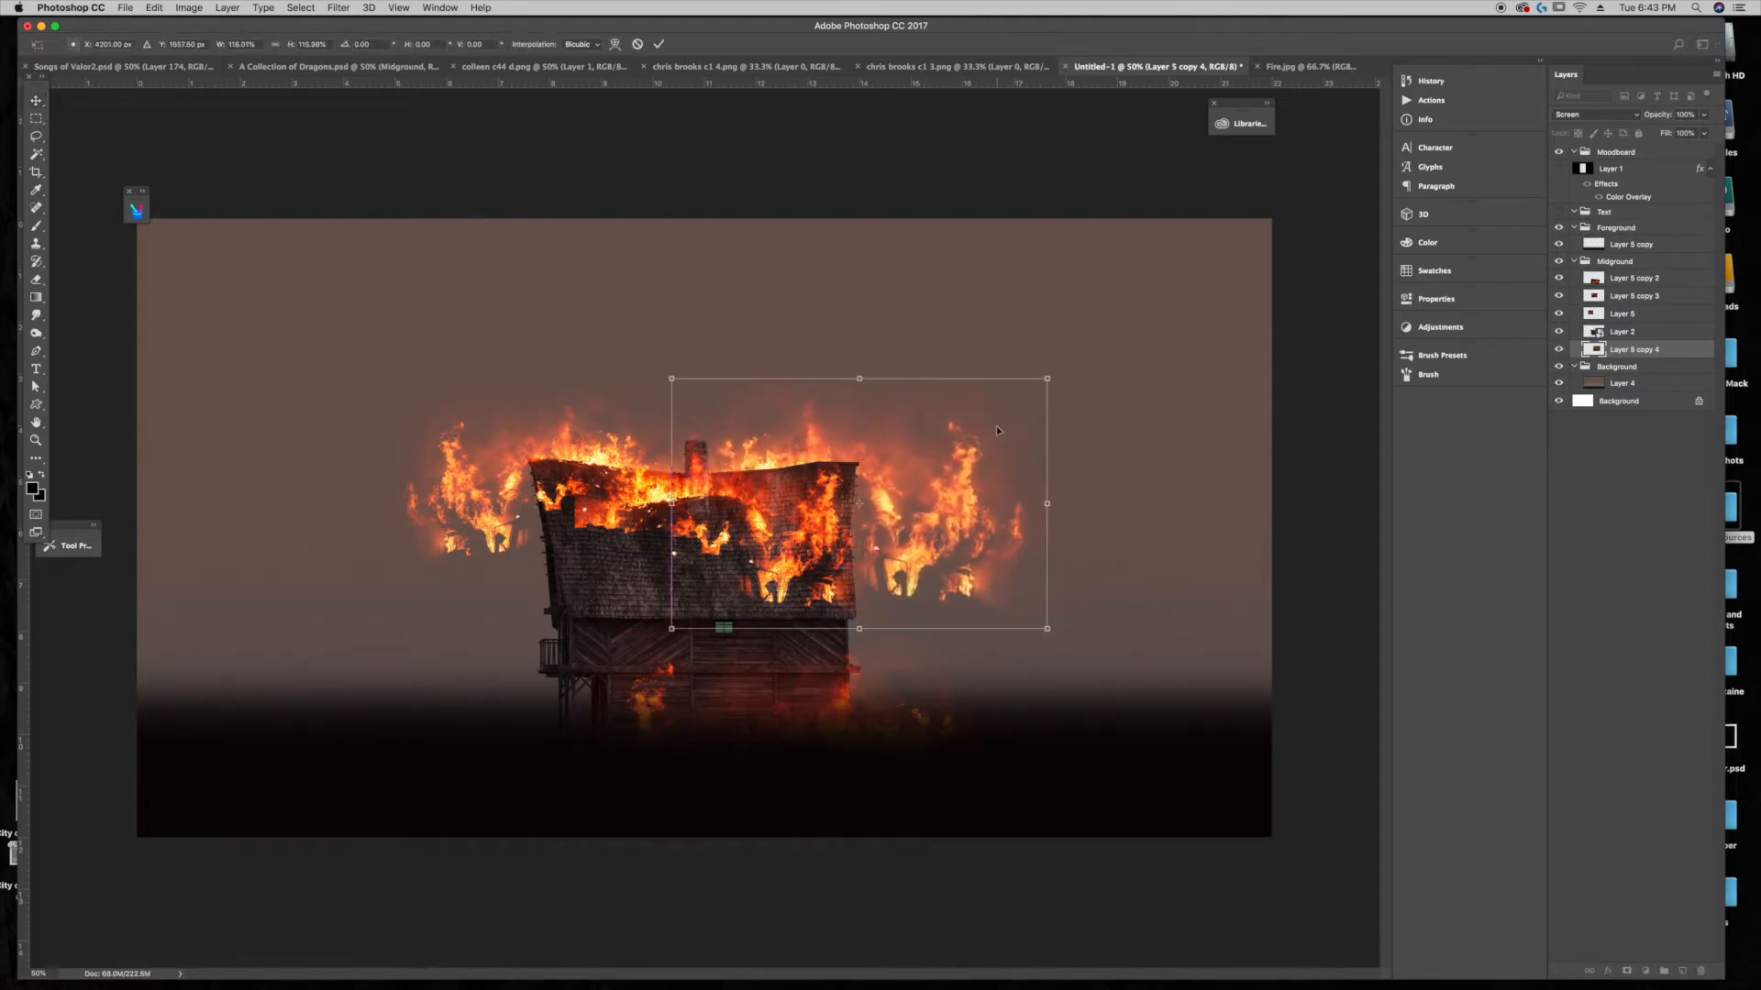
key("Return")
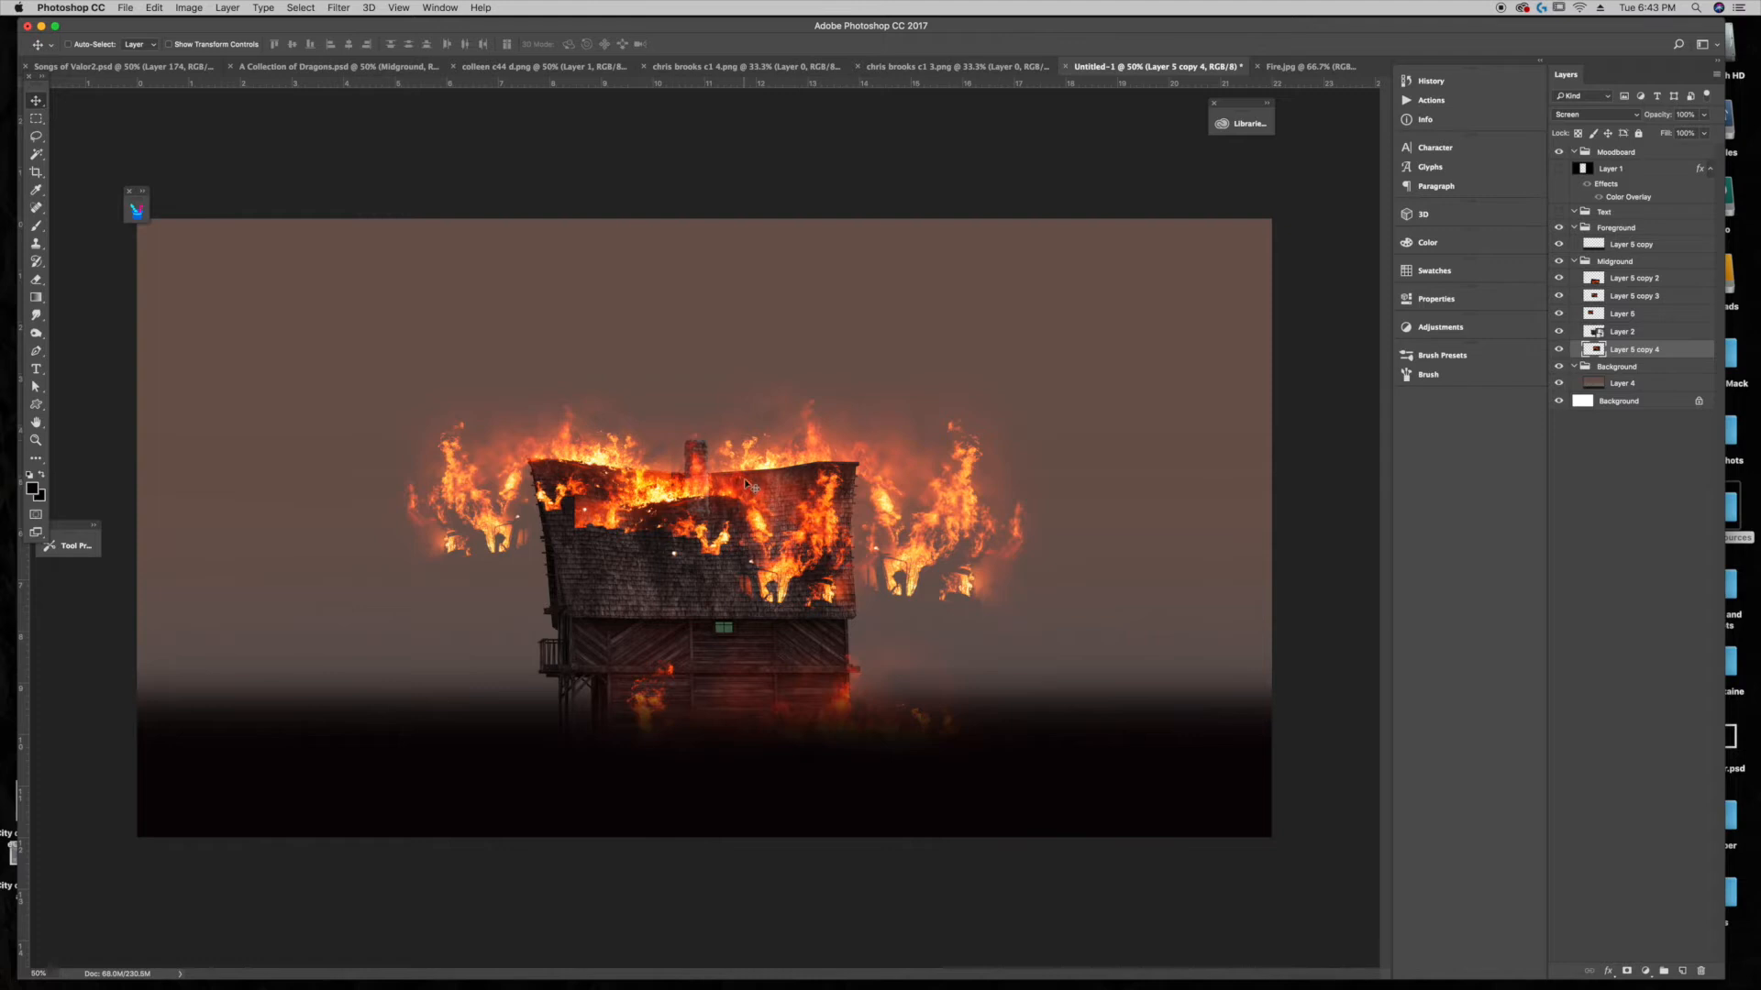
left_click(1625, 316)
mouse_move(895, 479)
left_mouse_down()
mouse_move(888, 447)
mouse_move(891, 471)
left_mouse_up()
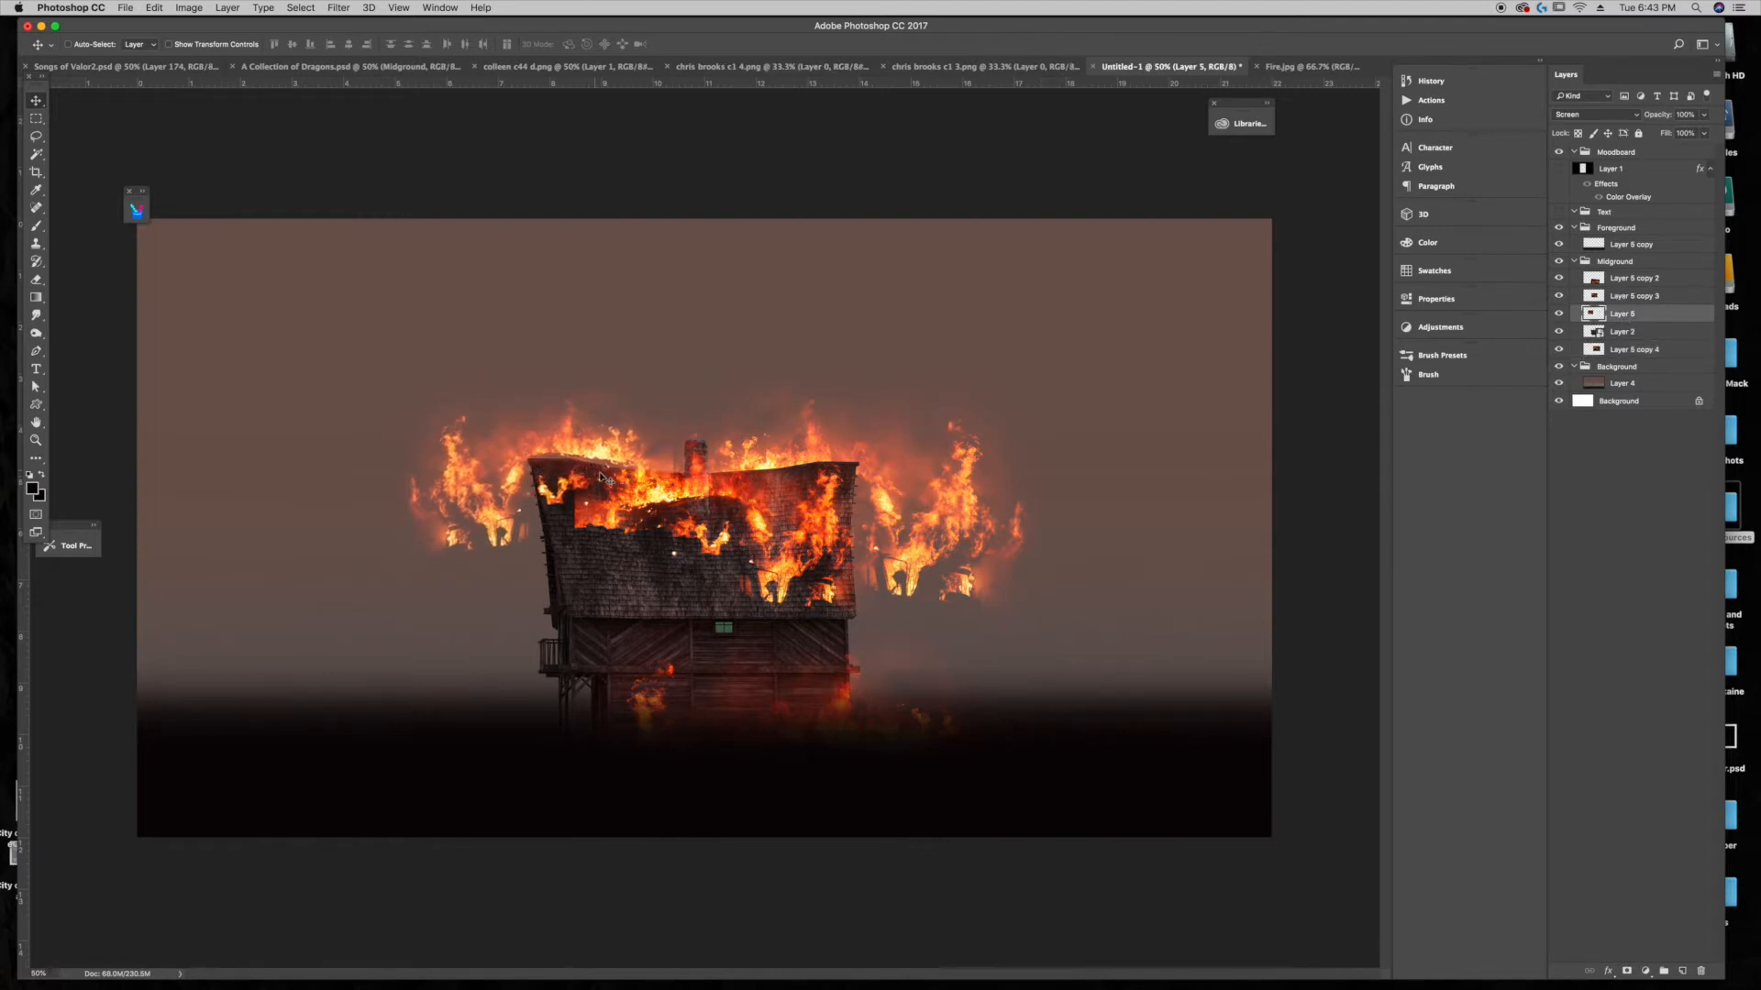
left_click_drag(843, 395, 840, 399)
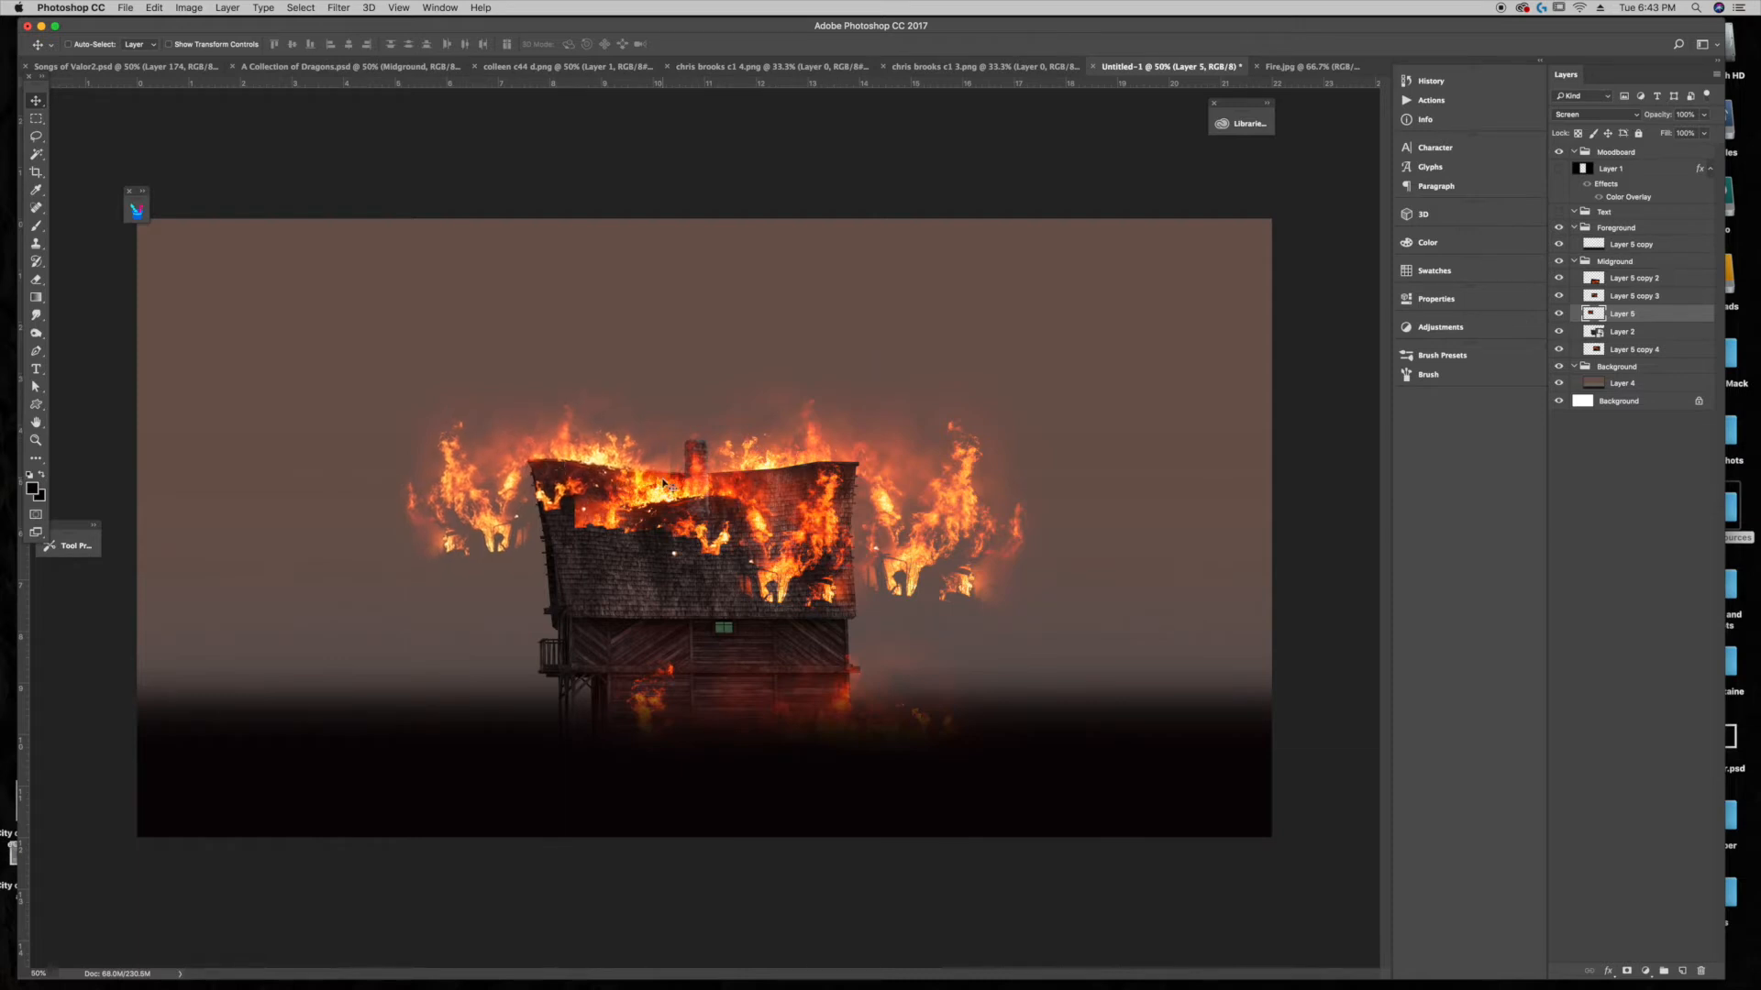
left_click(1637, 351)
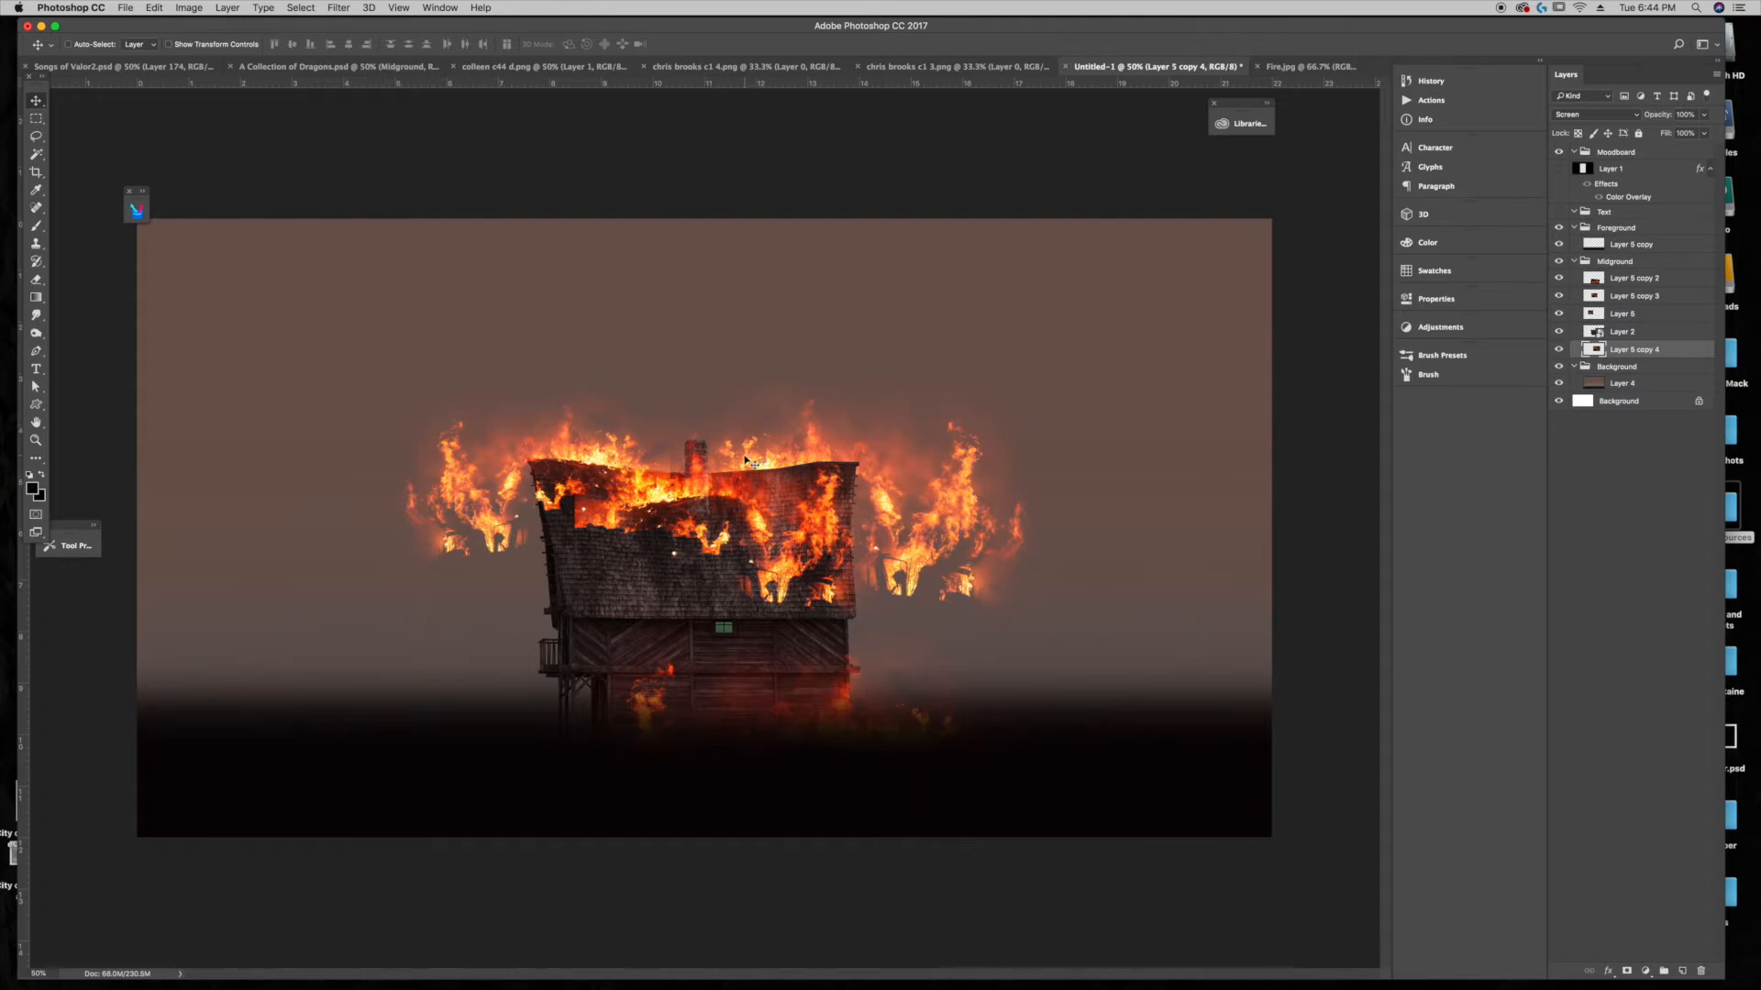
Step: Add layer masks to the two roof fire layers, Layer 5 copy 3 and Layer 5, and to the house layer
left_click(1639, 297)
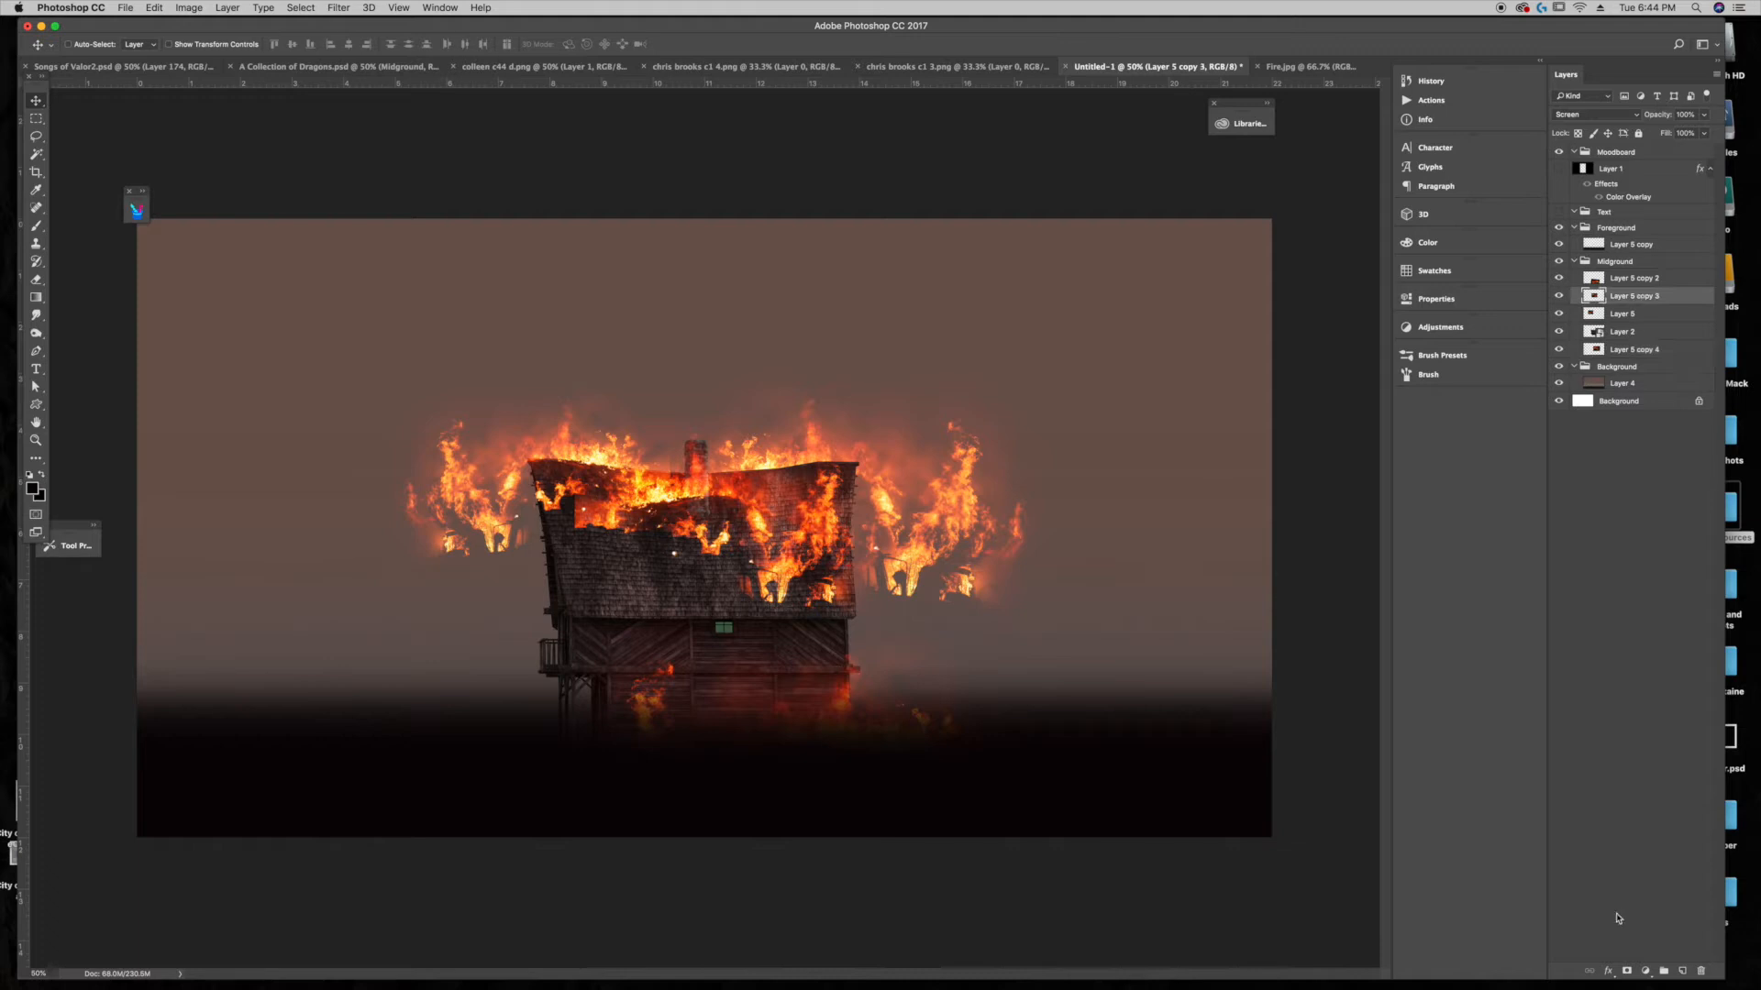
left_click(1627, 972)
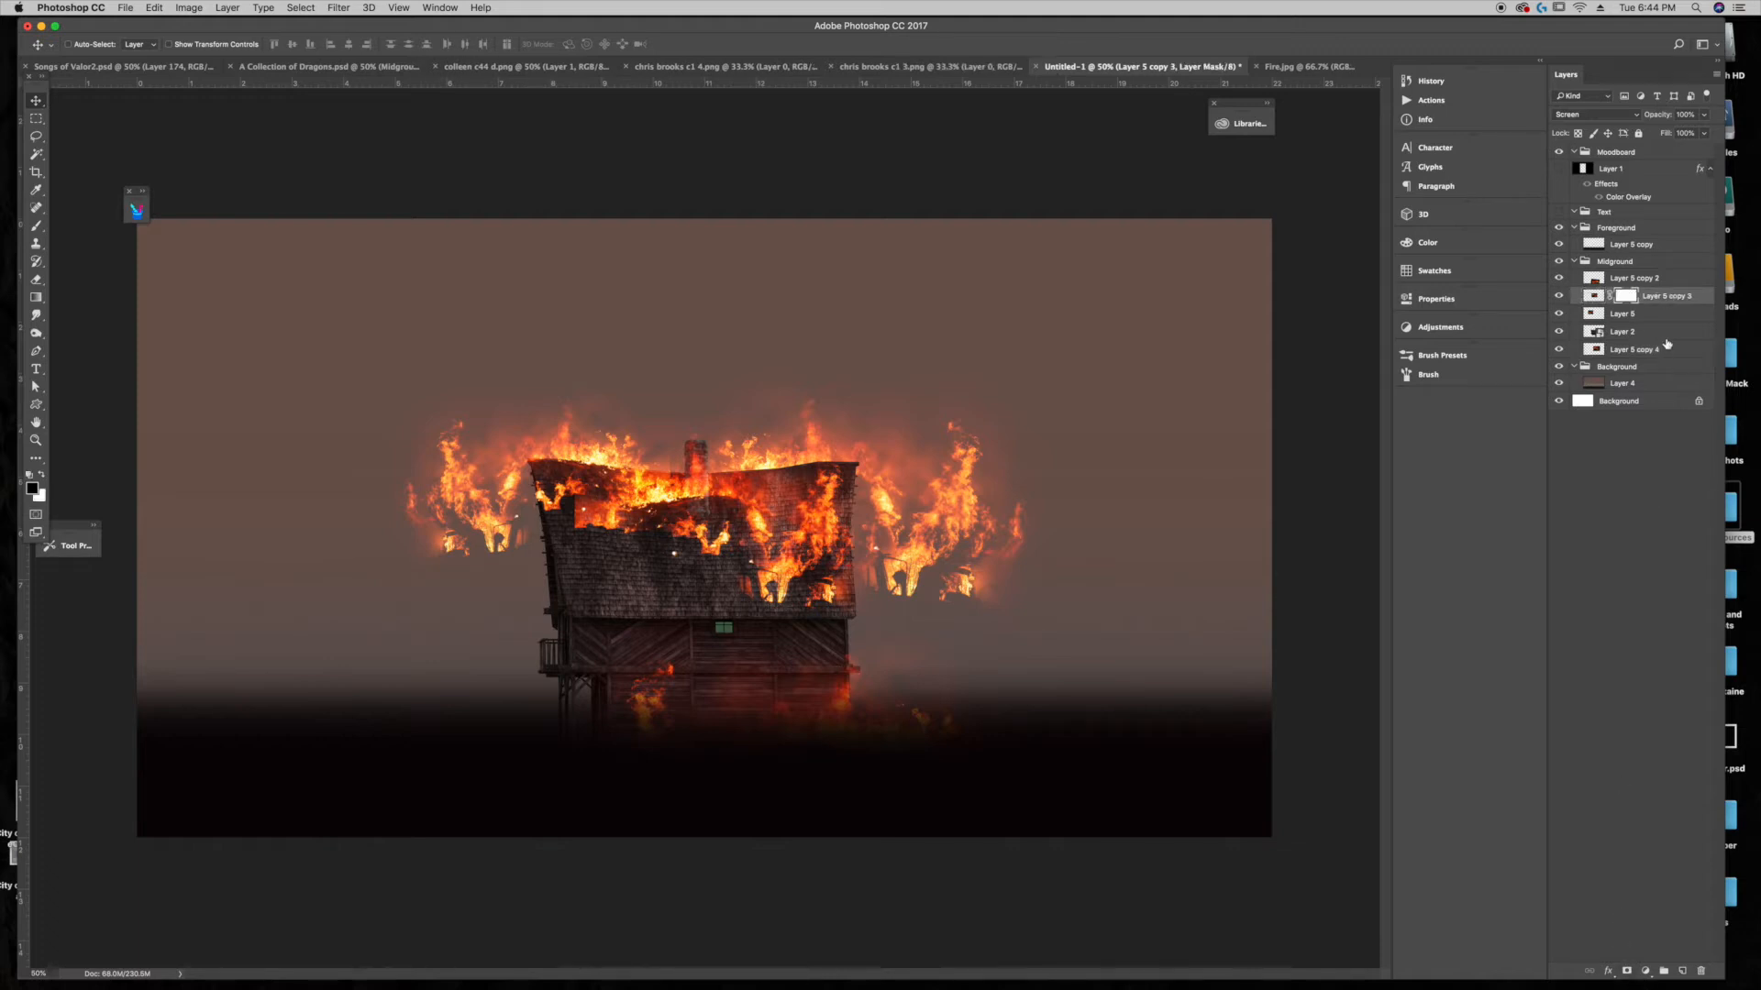
left_click(1633, 313)
left_click(1627, 972)
left_click(1638, 332)
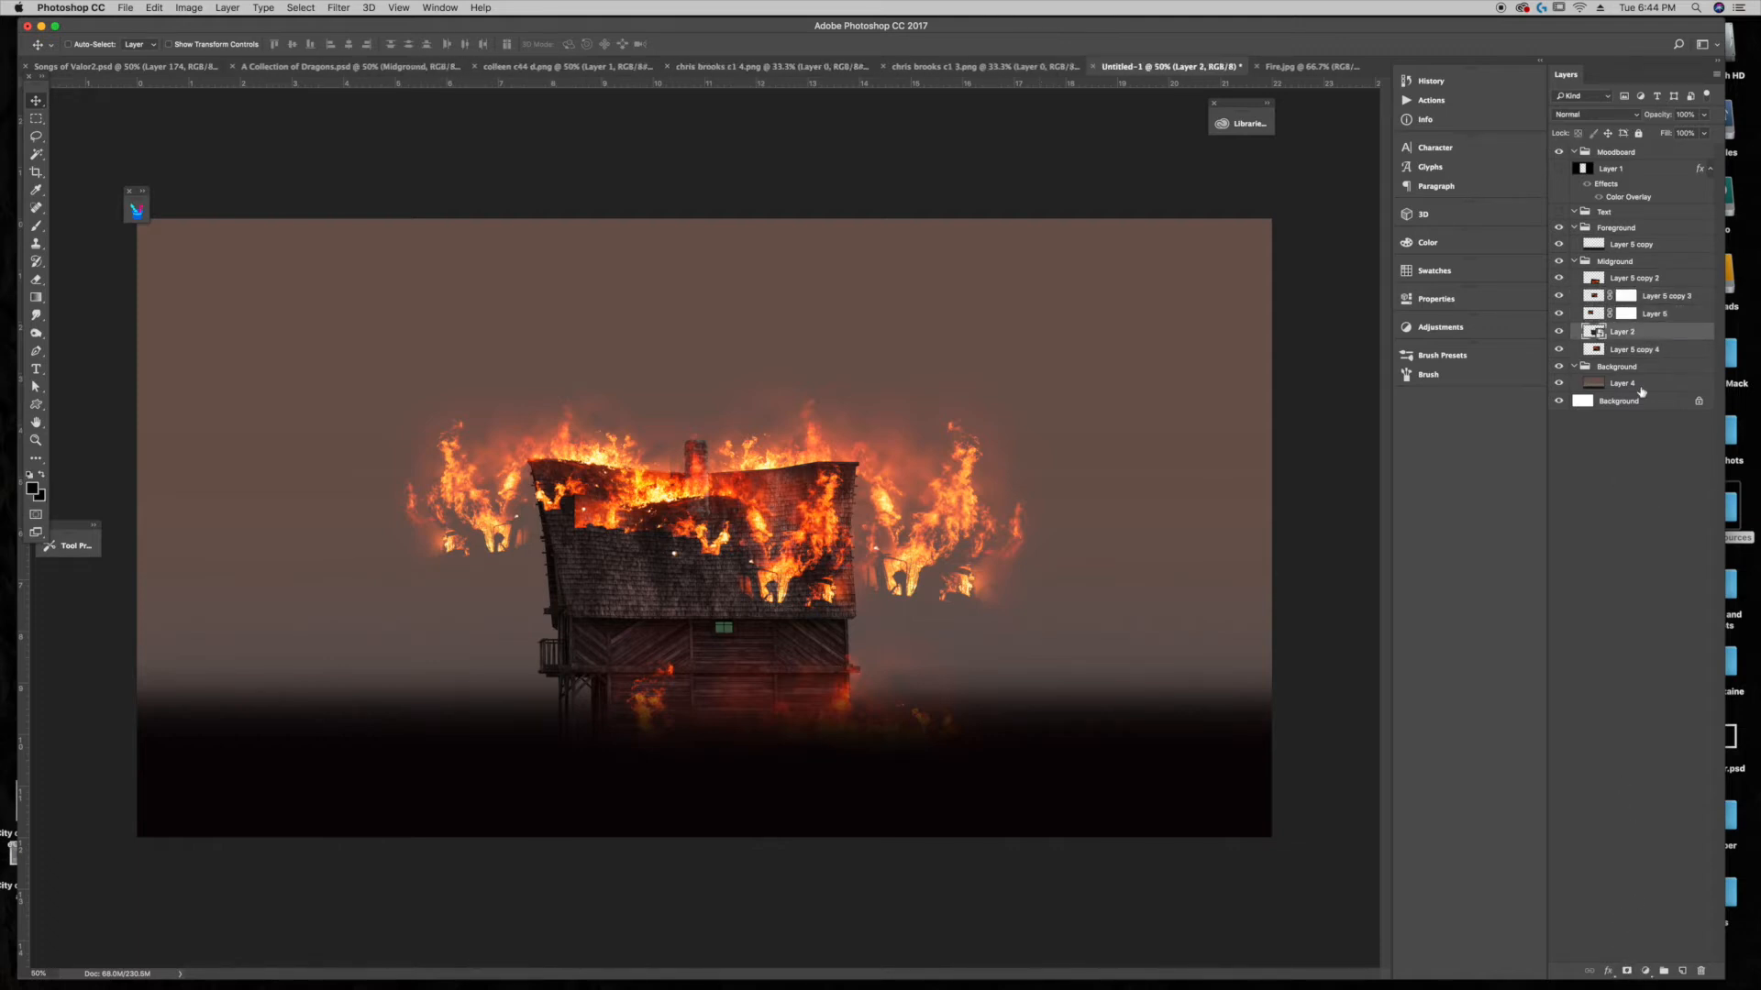
left_click(1627, 972)
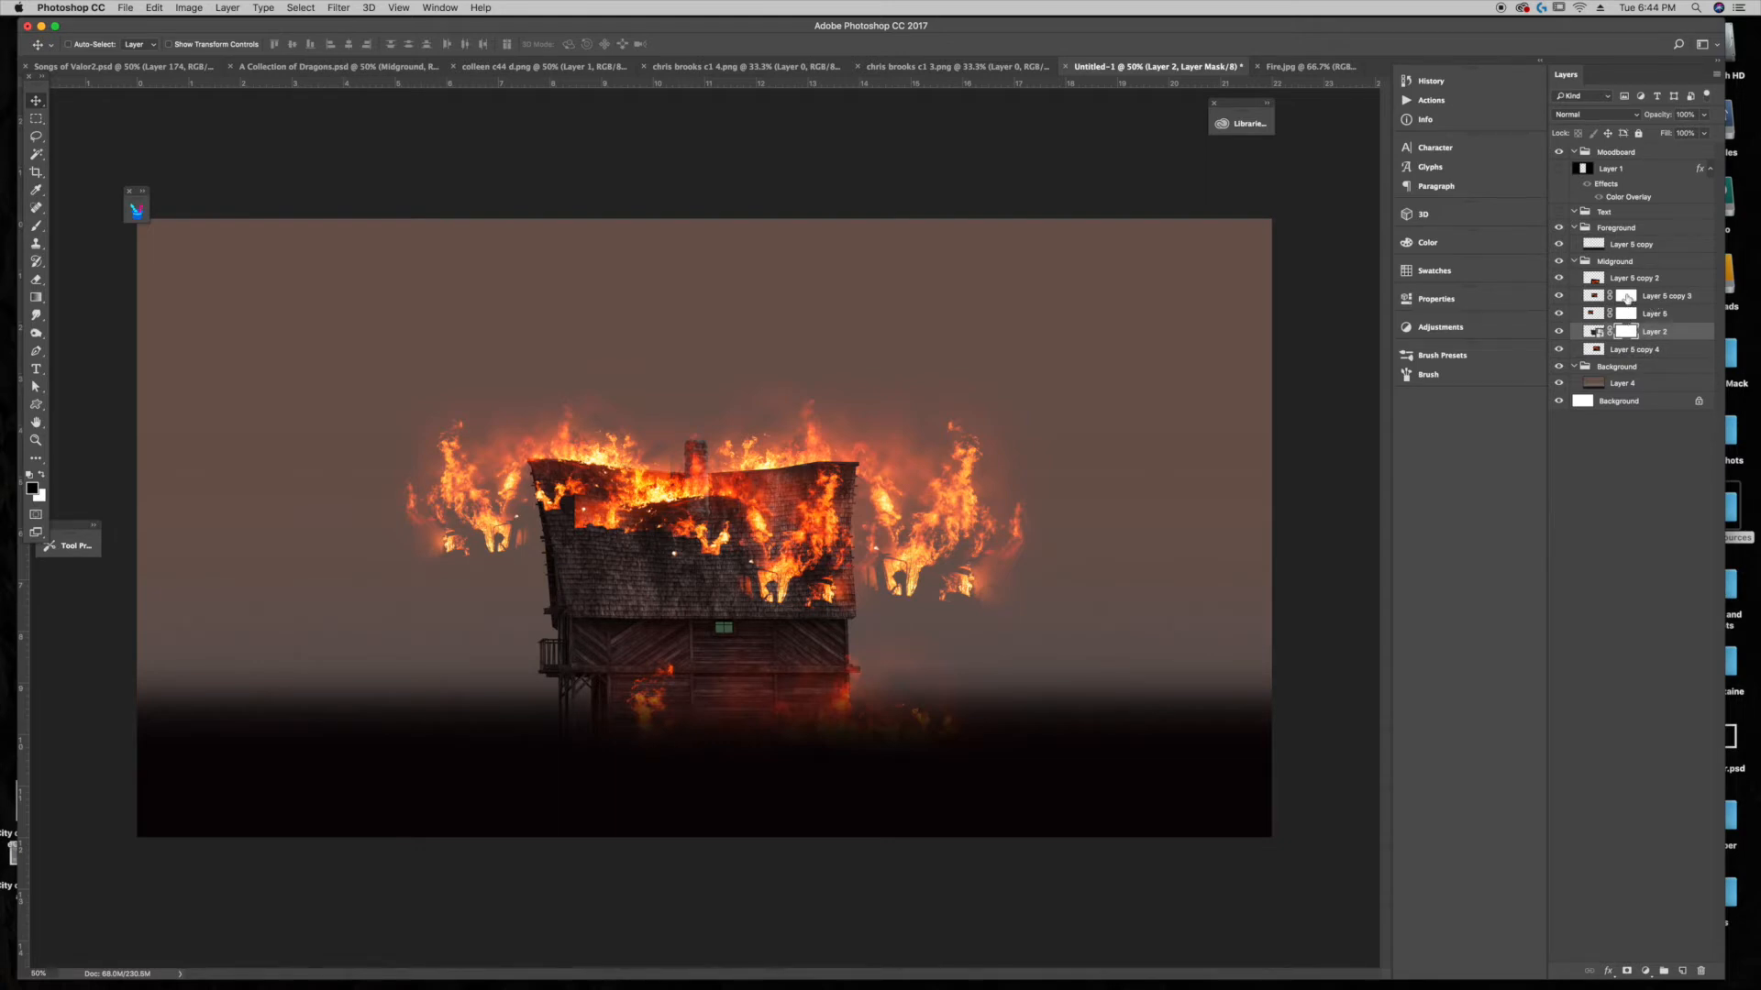
Step: Target the mask of Layer 5 copy 3 and choose the 125 px textured brush from the MagicSquire brush library
left_click(1627, 297)
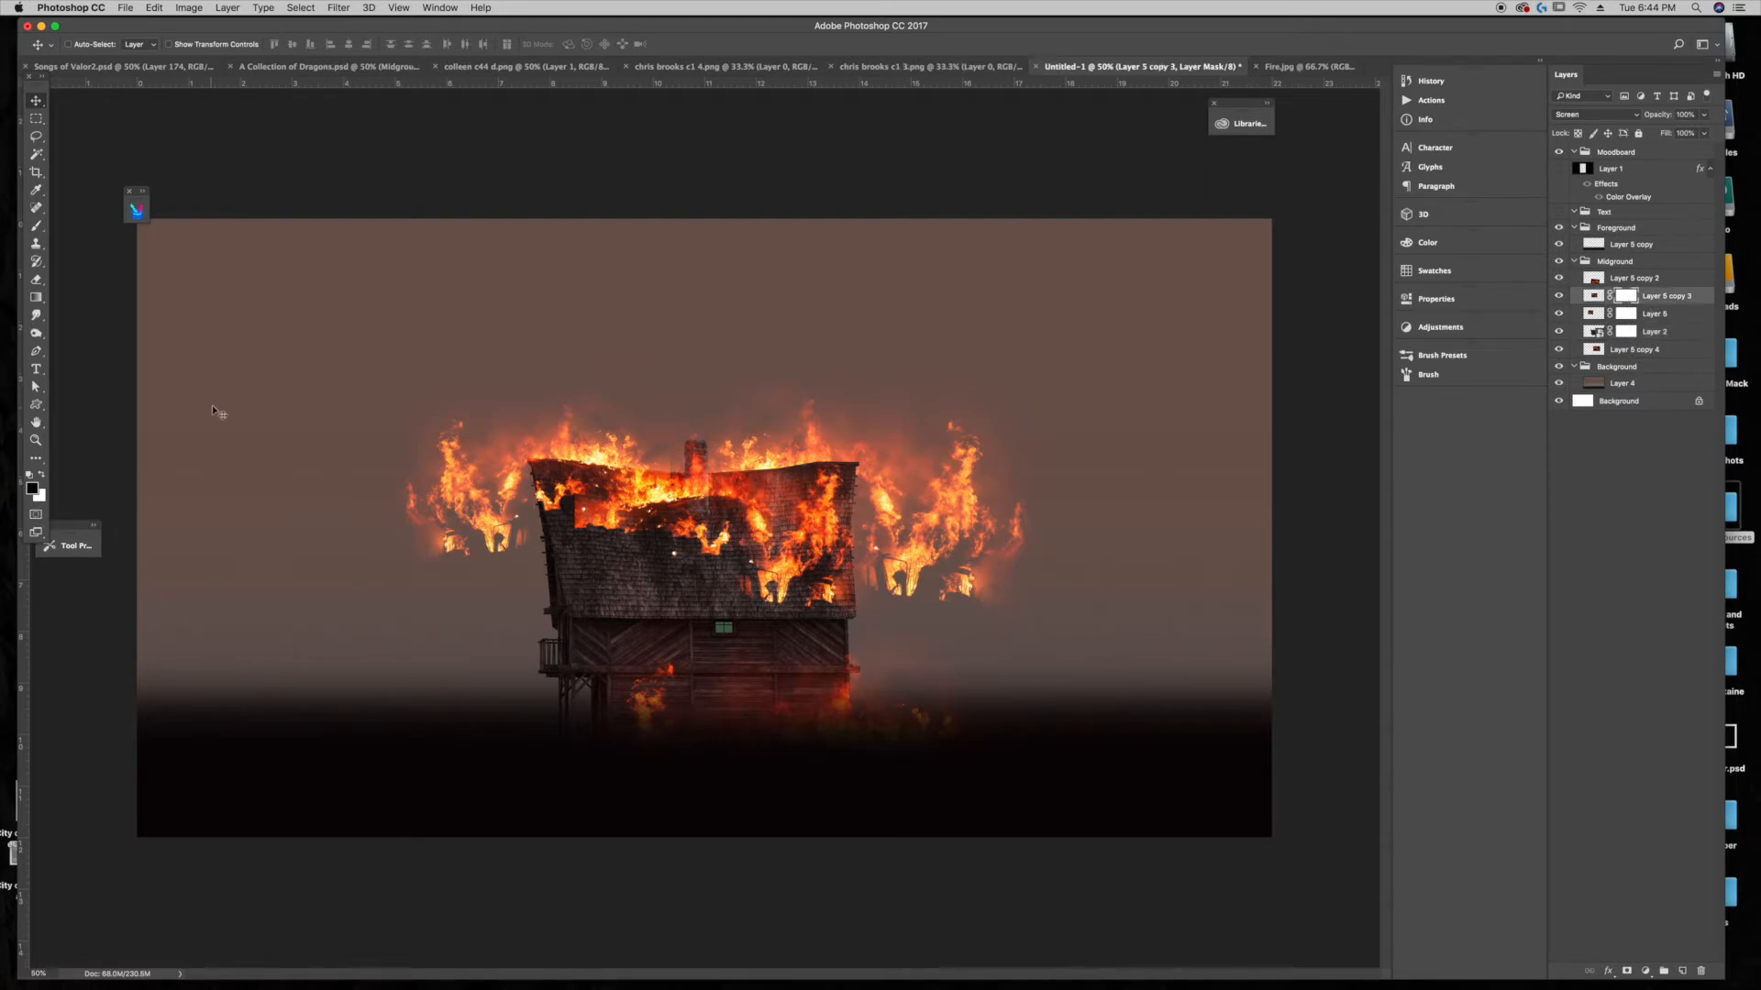
left_click(139, 216)
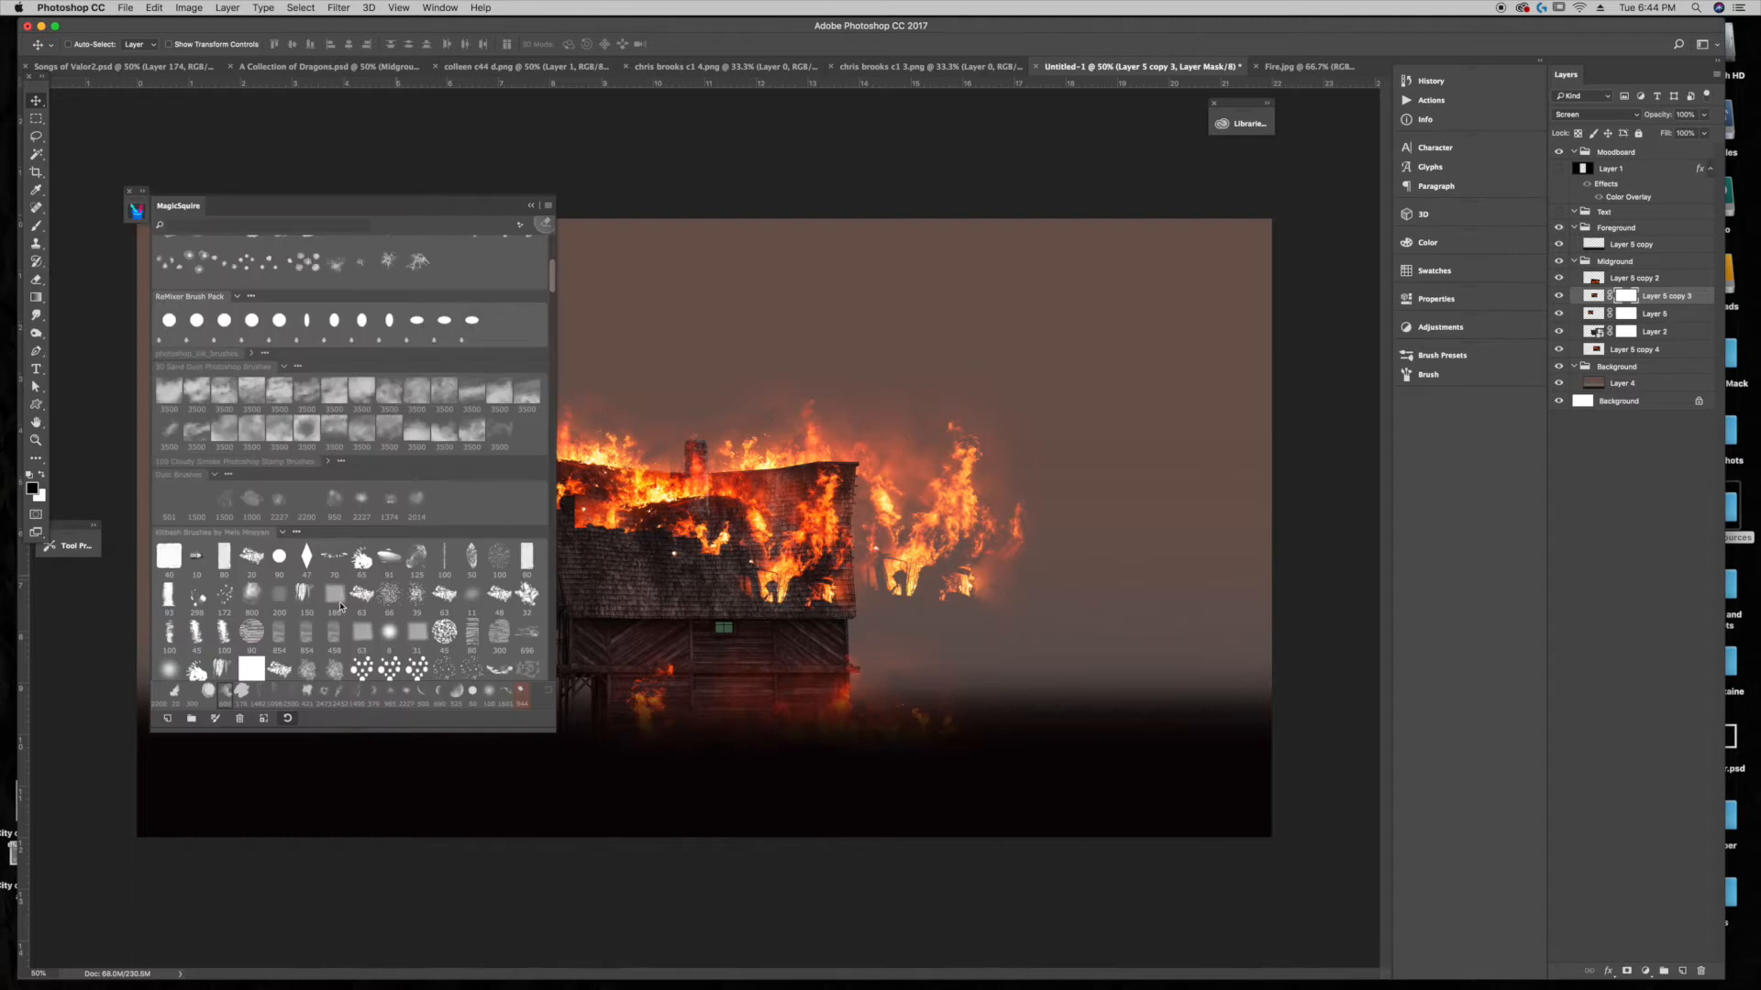
left_click(242, 691)
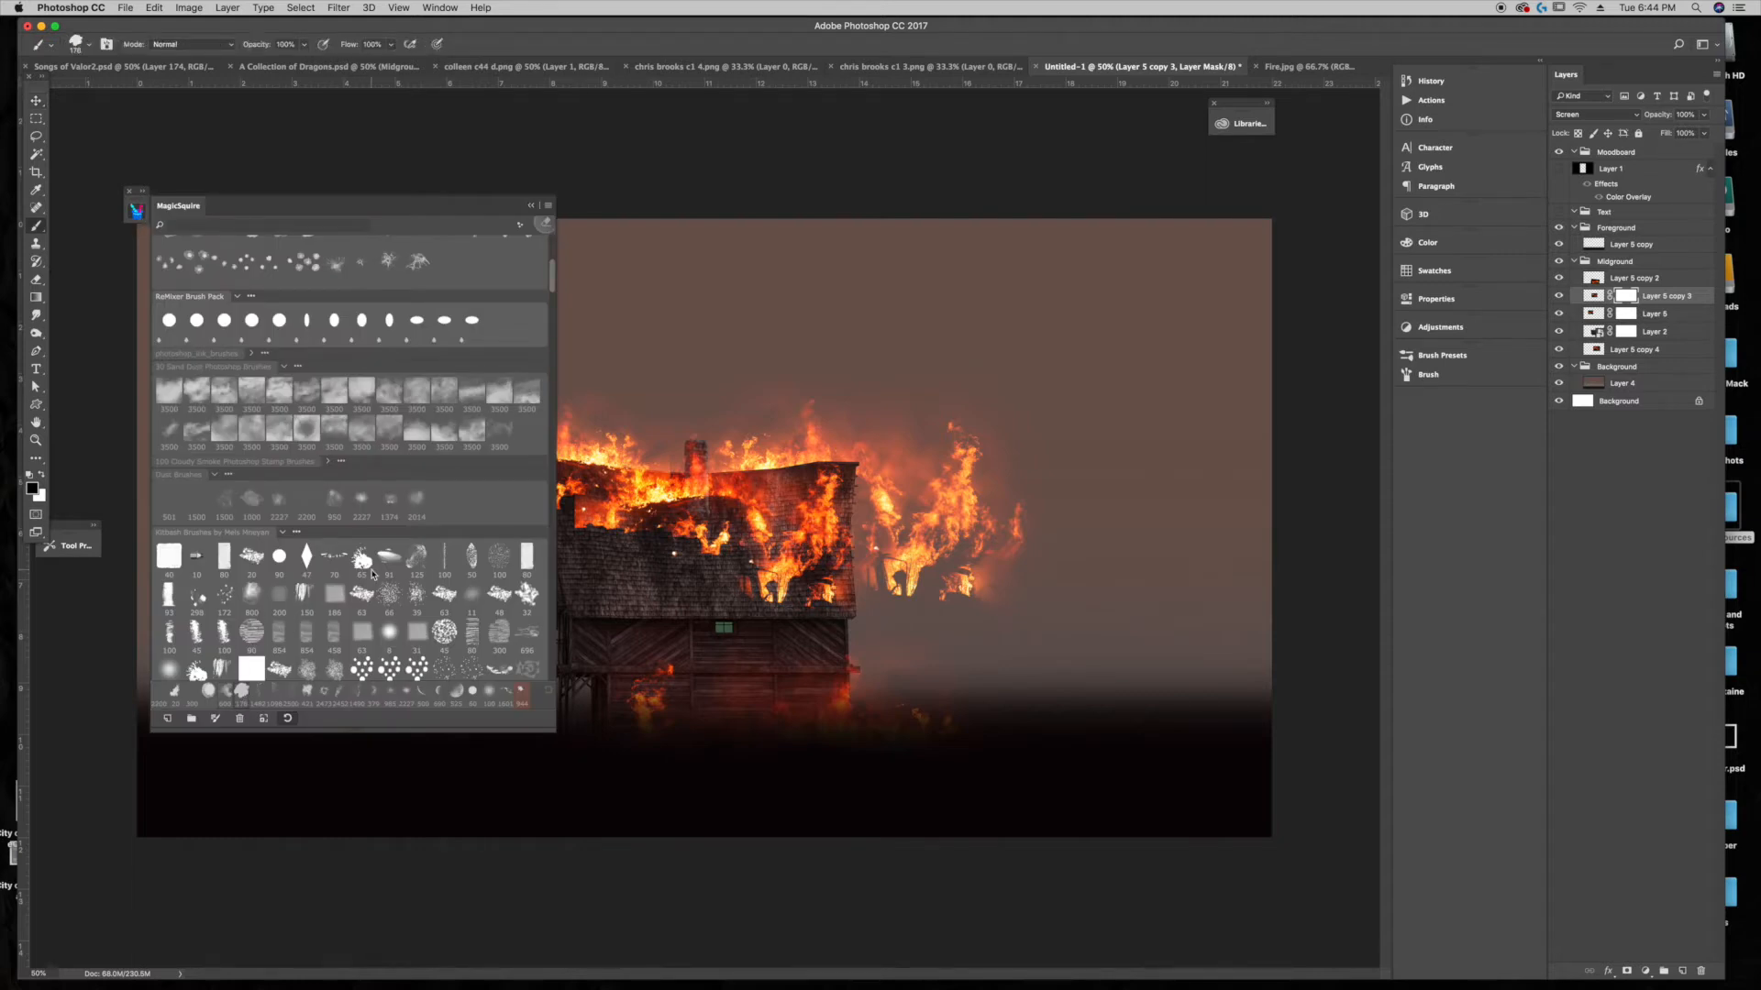
left_click(421, 556)
Step: Enlarge the brush while testing strokes on a scratch layer above the fire, and delete that layer
mouse_move(723, 299)
left_mouse_down()
mouse_move(679, 283)
mouse_move(620, 314)
mouse_move(642, 330)
mouse_move(640, 299)
mouse_move(778, 392)
mouse_move(862, 379)
left_mouse_up()
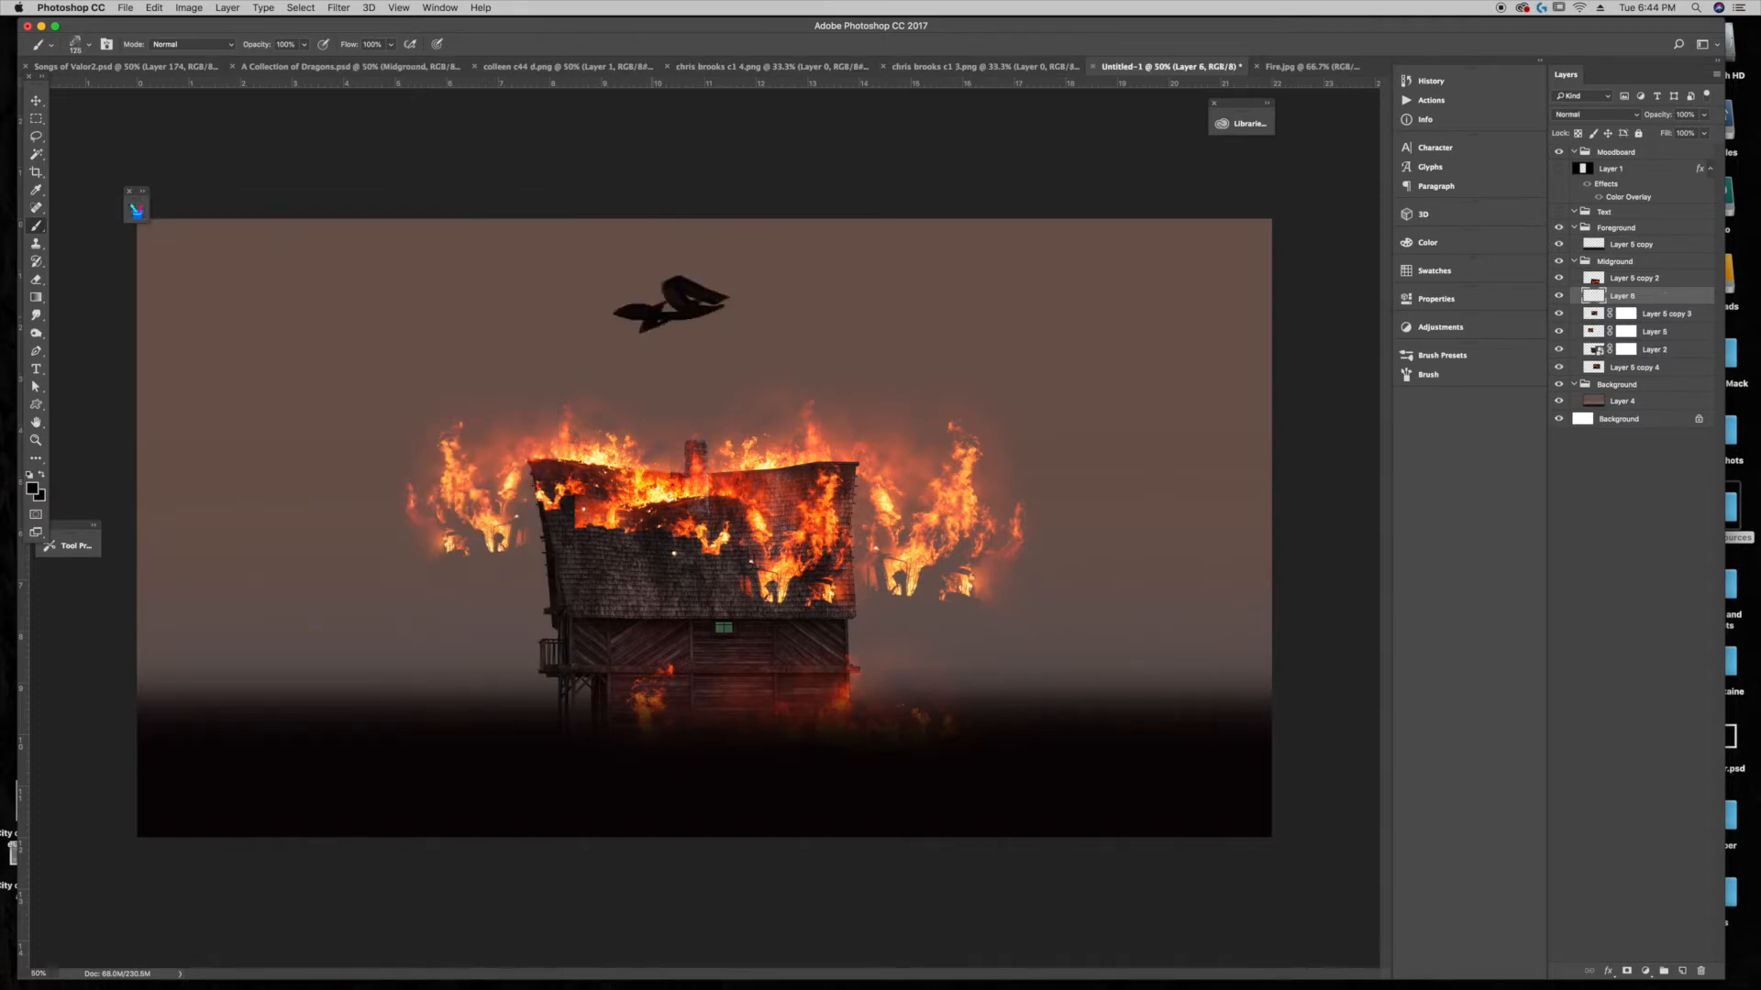
key("bracketright")
key("bracketright")
key("bracketright")
key("bracketright")
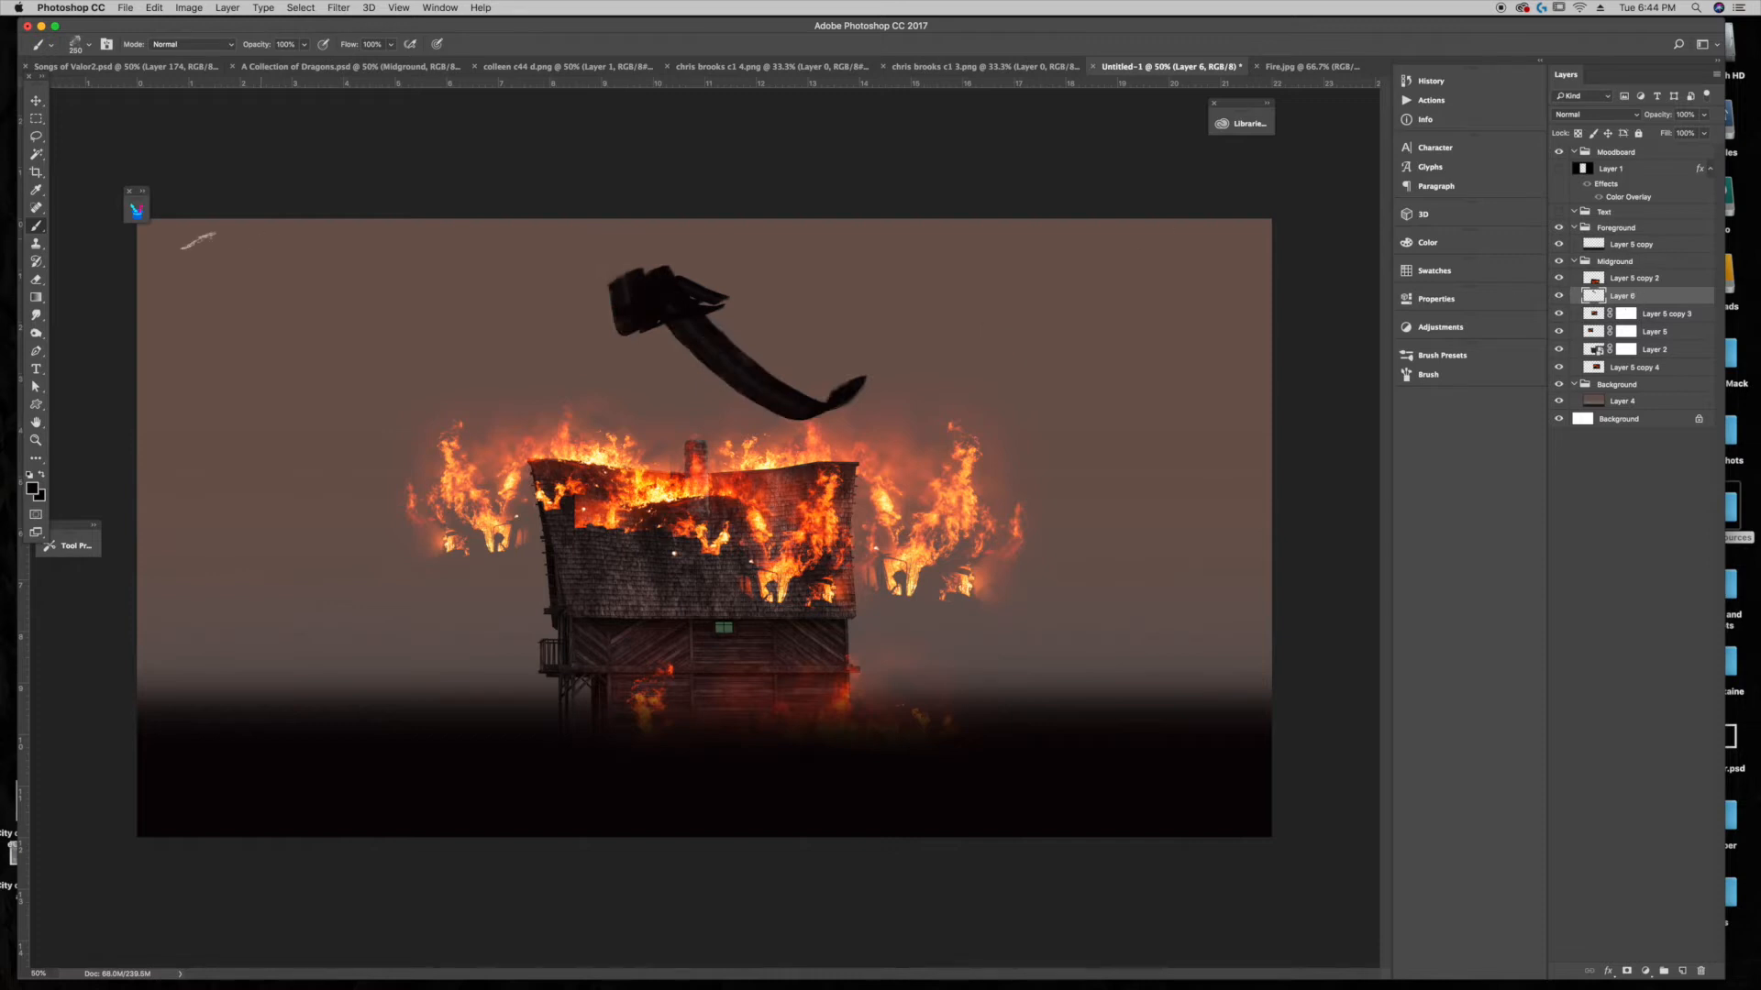
left_click_drag(745, 268, 842, 287)
mouse_move(1670, 293)
left_mouse_down()
mouse_move(1678, 893)
mouse_move(1700, 970)
left_mouse_up()
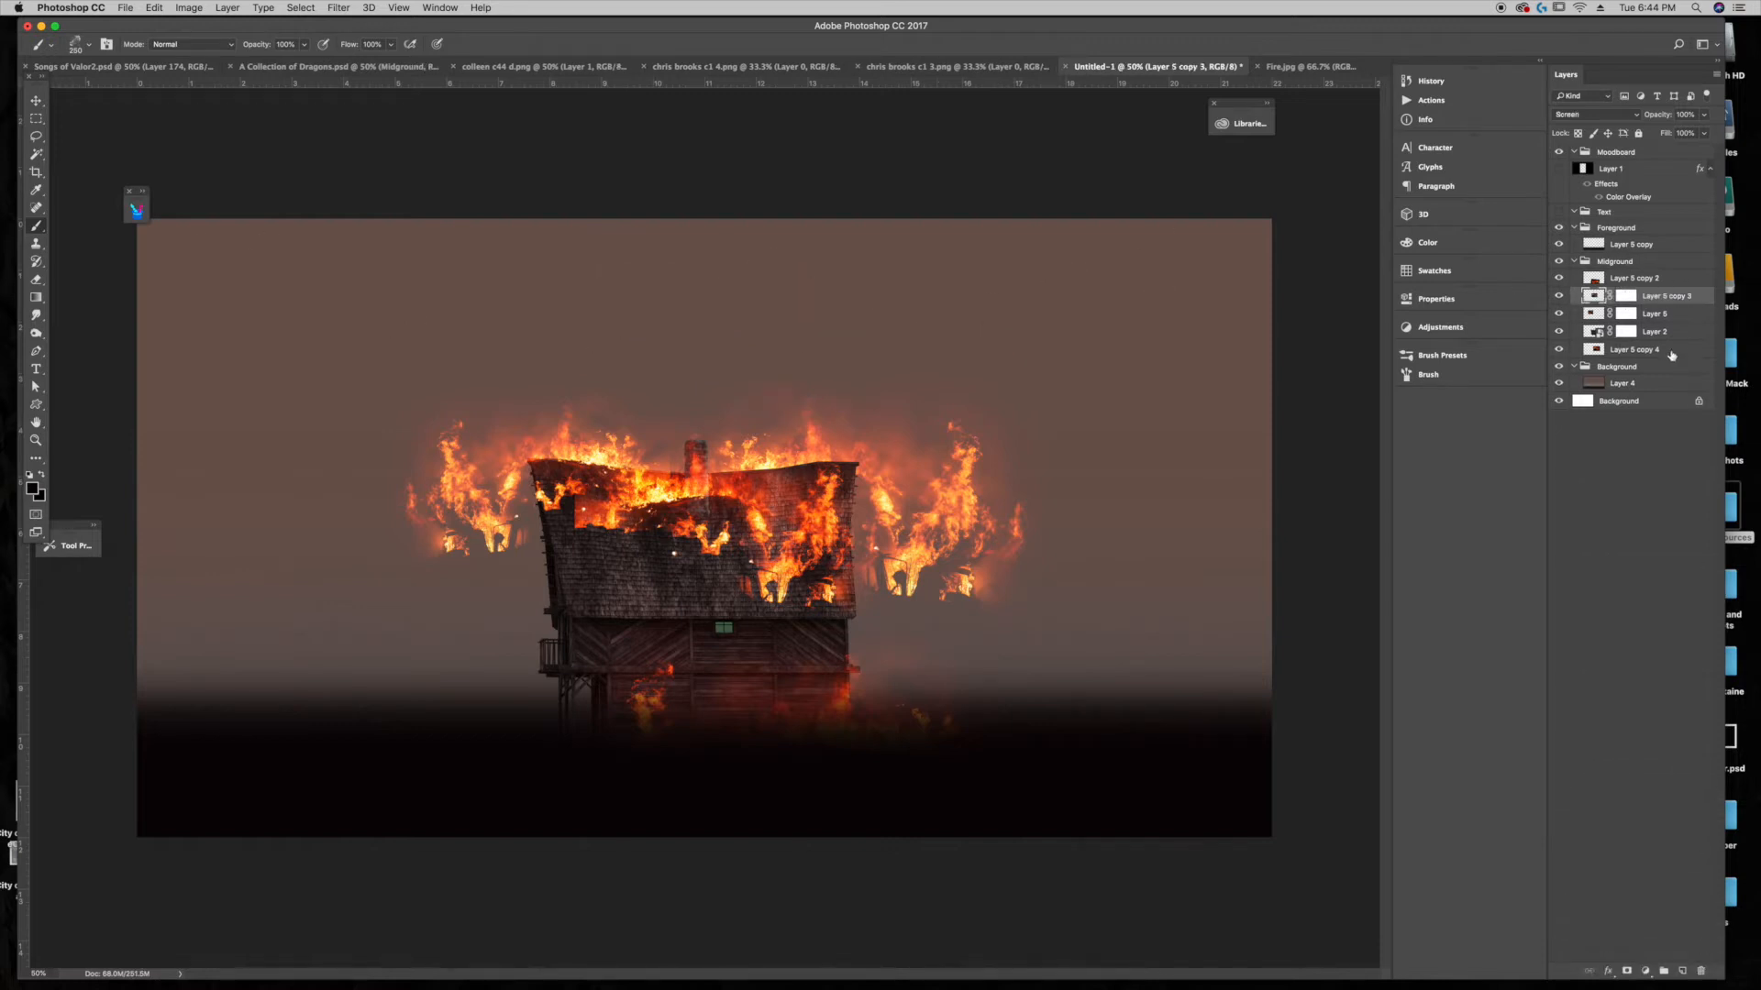
Step: Paint black on the mask of Layer 5 copy 3 to hide its flames on the roof left of the chimney
right_click(1630, 299)
left_click(1607, 319)
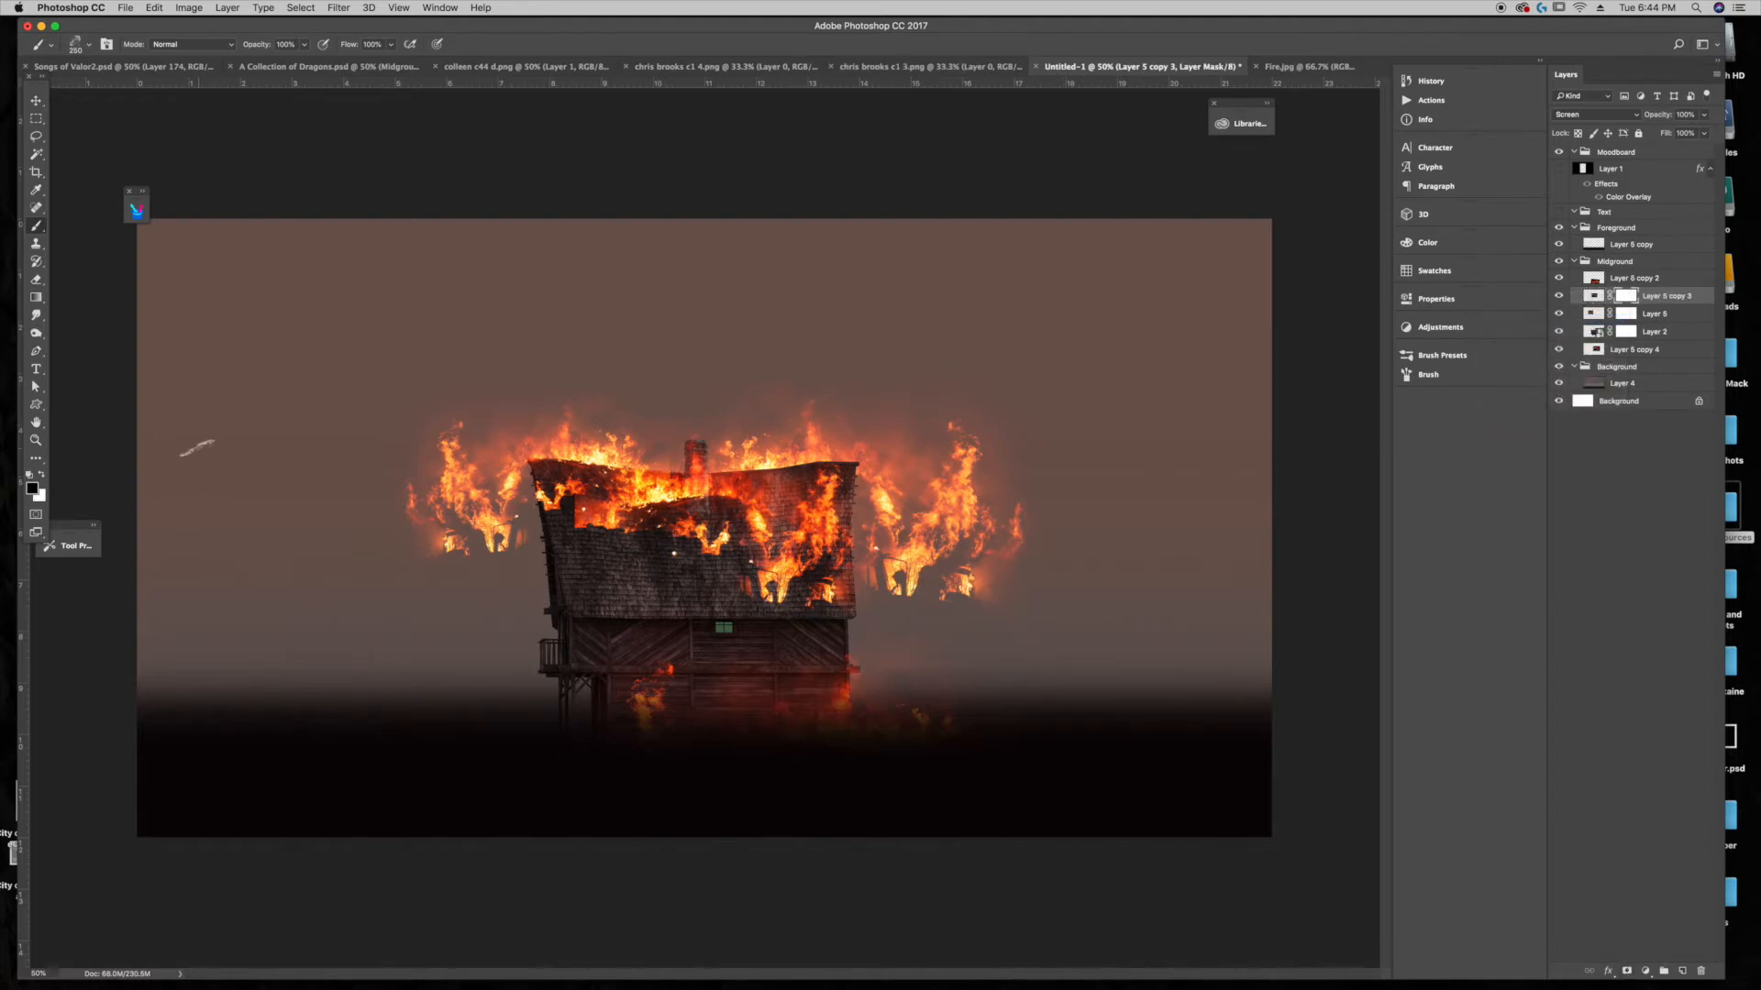
left_click(1557, 296)
left_click(1556, 296)
mouse_move(600, 504)
left_mouse_down()
mouse_move(665, 475)
mouse_move(663, 590)
left_mouse_up()
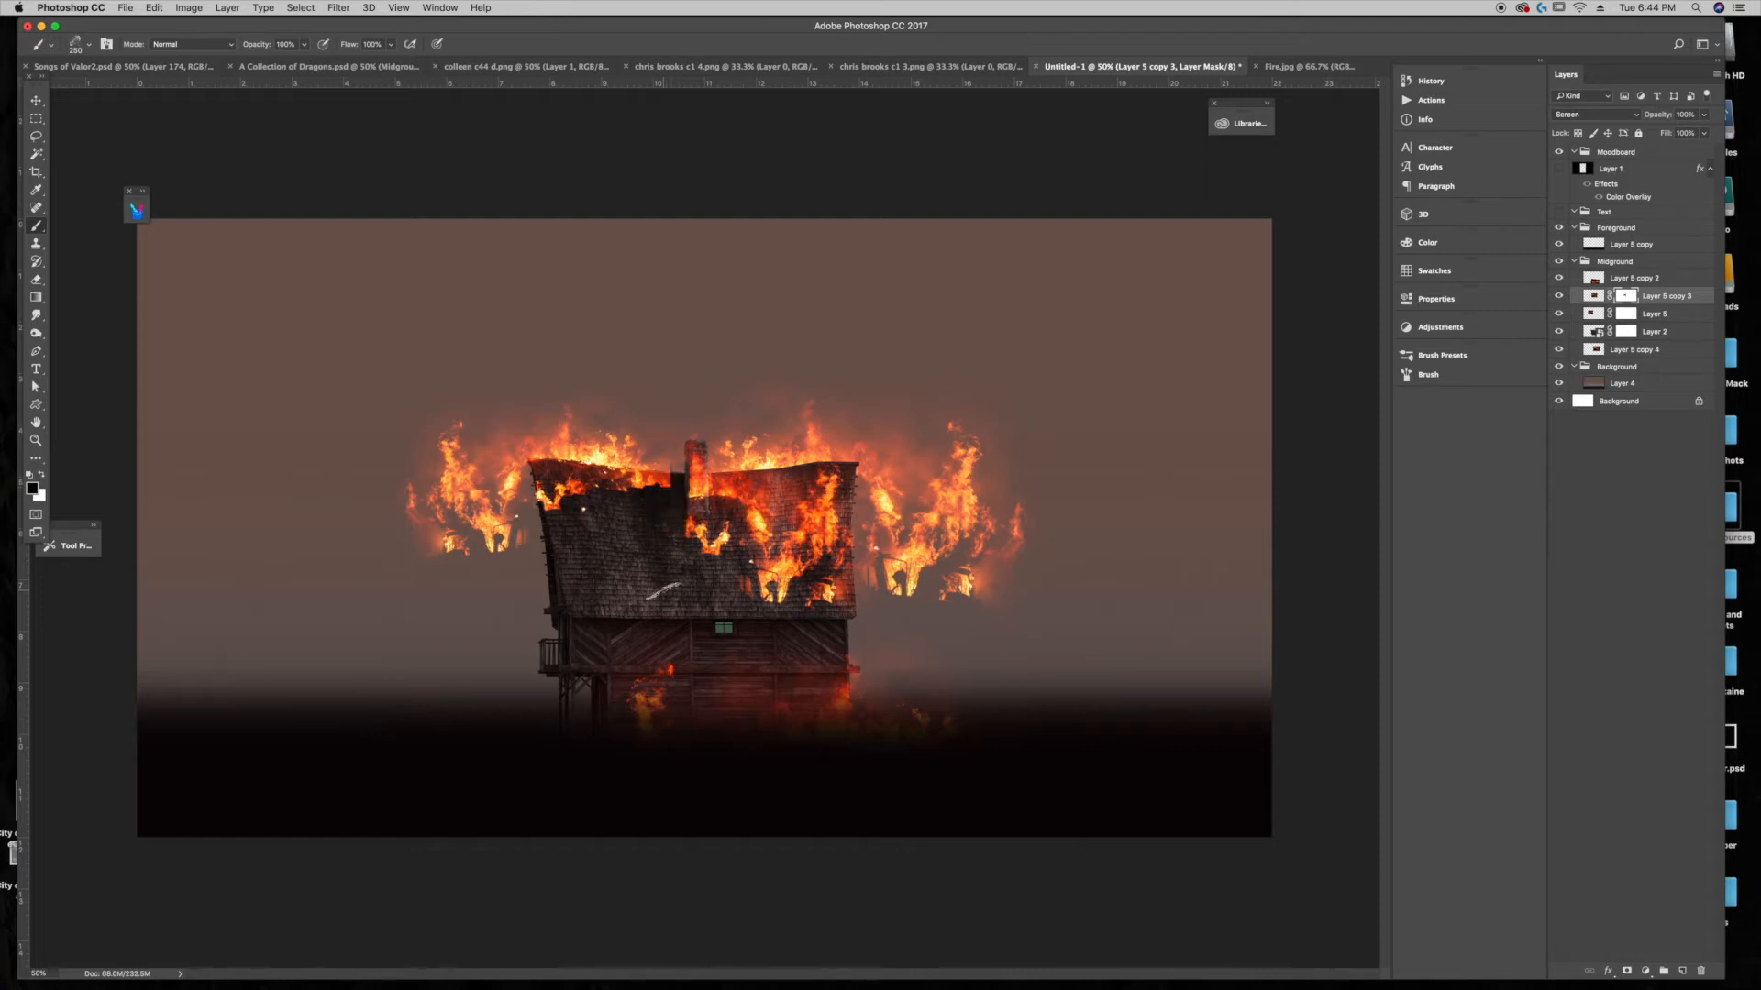
Step: Hide the flames covering the chimney on the mask of Layer 5 copy 3, and switch to a smaller white brush
mouse_move(687, 478)
left_mouse_down()
mouse_move(693, 516)
mouse_move(697, 431)
mouse_move(687, 550)
left_mouse_up()
left_click(41, 474)
key("bracketleft")
key("bracketleft")
key("bracketleft")
key("bracketleft")
key("bracketleft")
key("bracketleft")
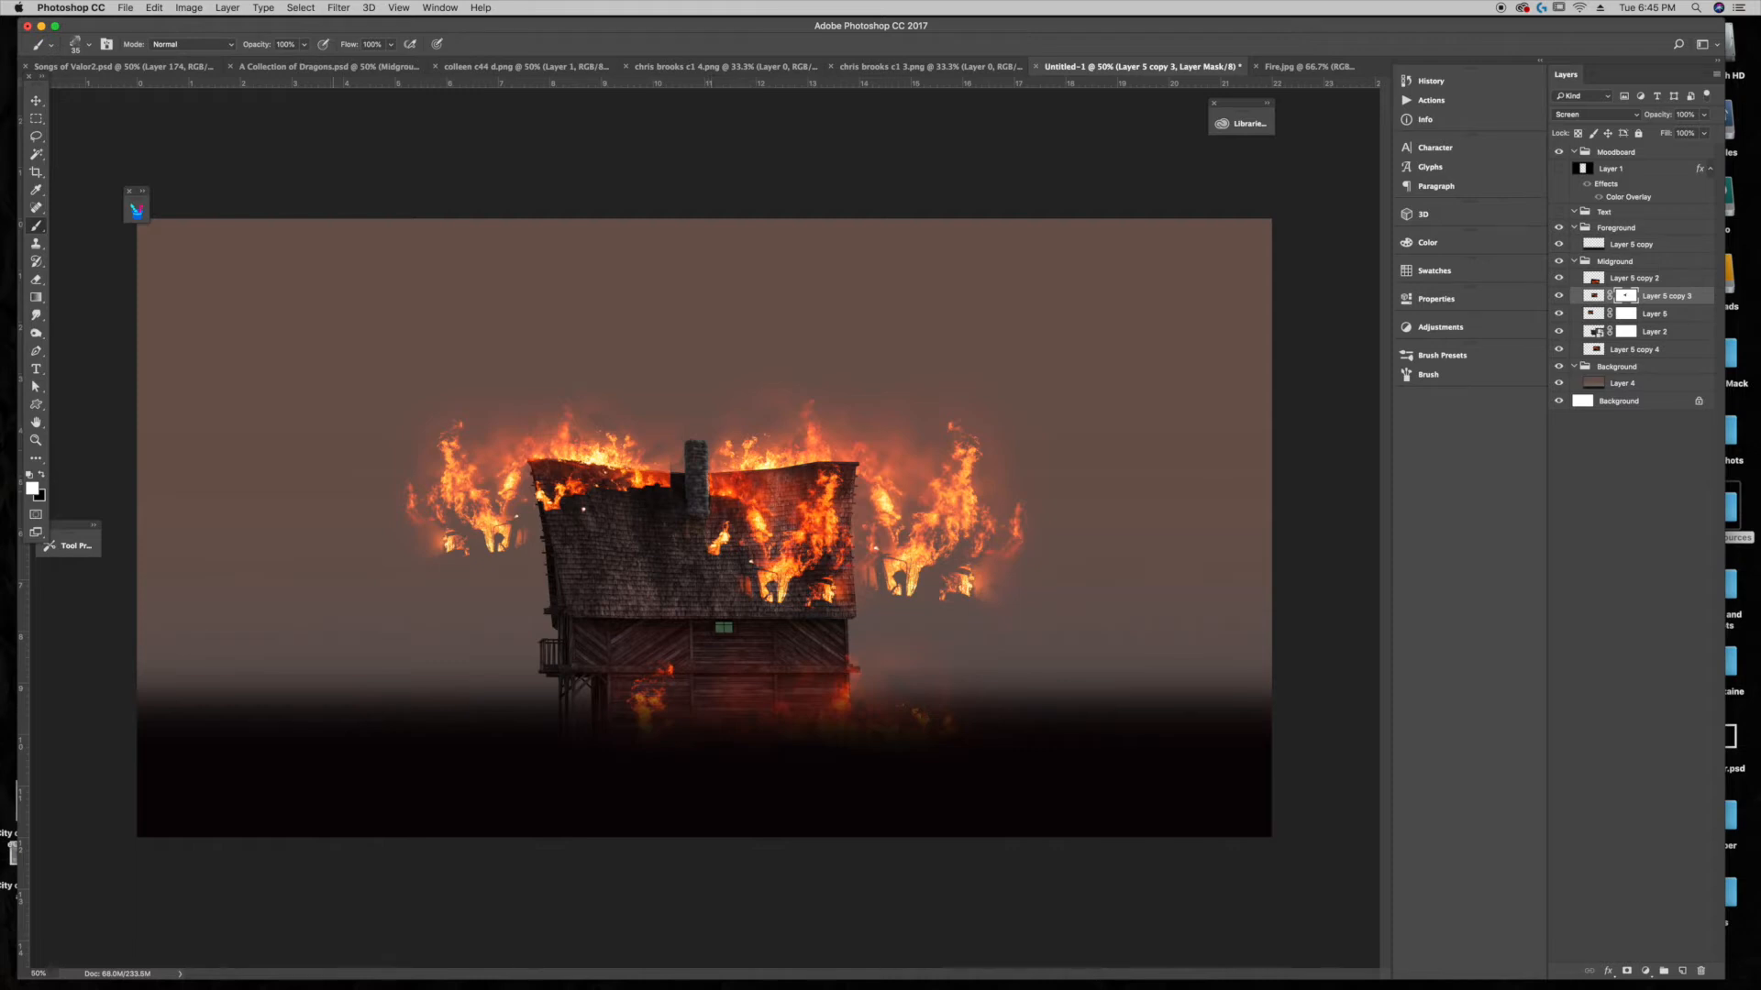
Step: Paint black on the mask with a larger brush at about 45% opacity to fade the flames on the roof's lower right area
left_click(42, 475)
key("bracketright")
key("bracketright")
key("bracketright")
key("bracketright")
key("bracketright")
left_click(303, 46)
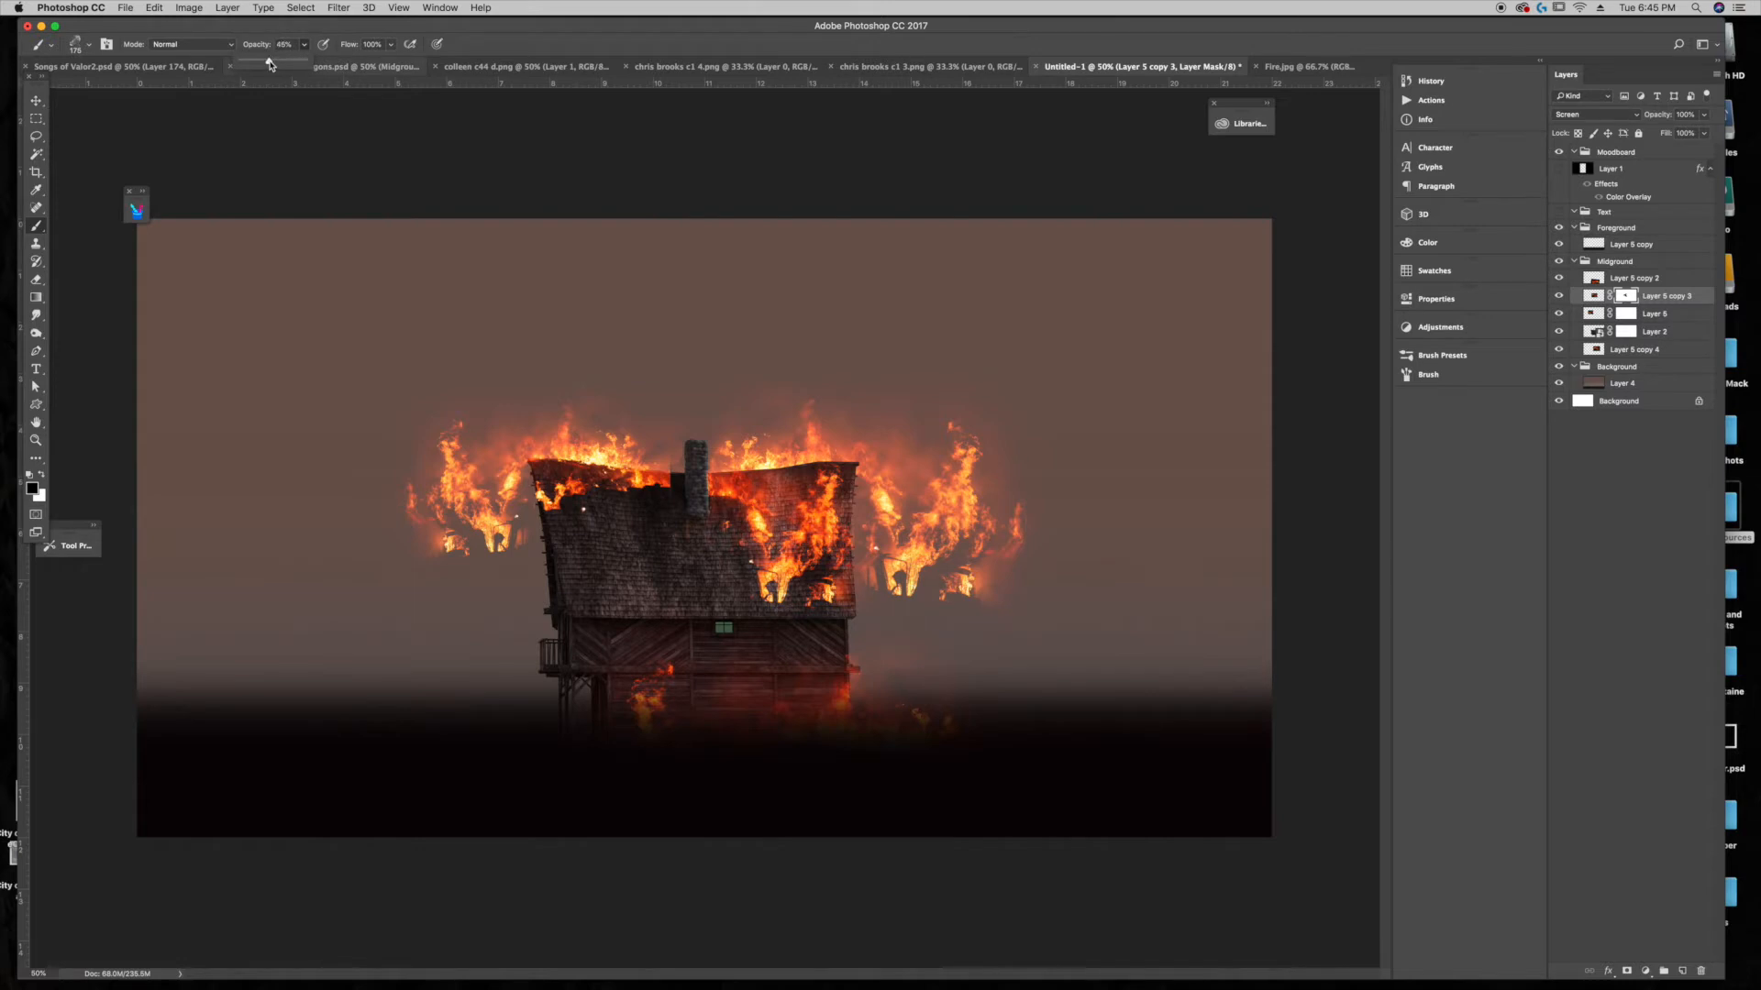
left_click(714, 598)
mouse_move(754, 579)
left_mouse_down()
mouse_move(773, 595)
mouse_move(771, 561)
mouse_move(836, 600)
left_mouse_up()
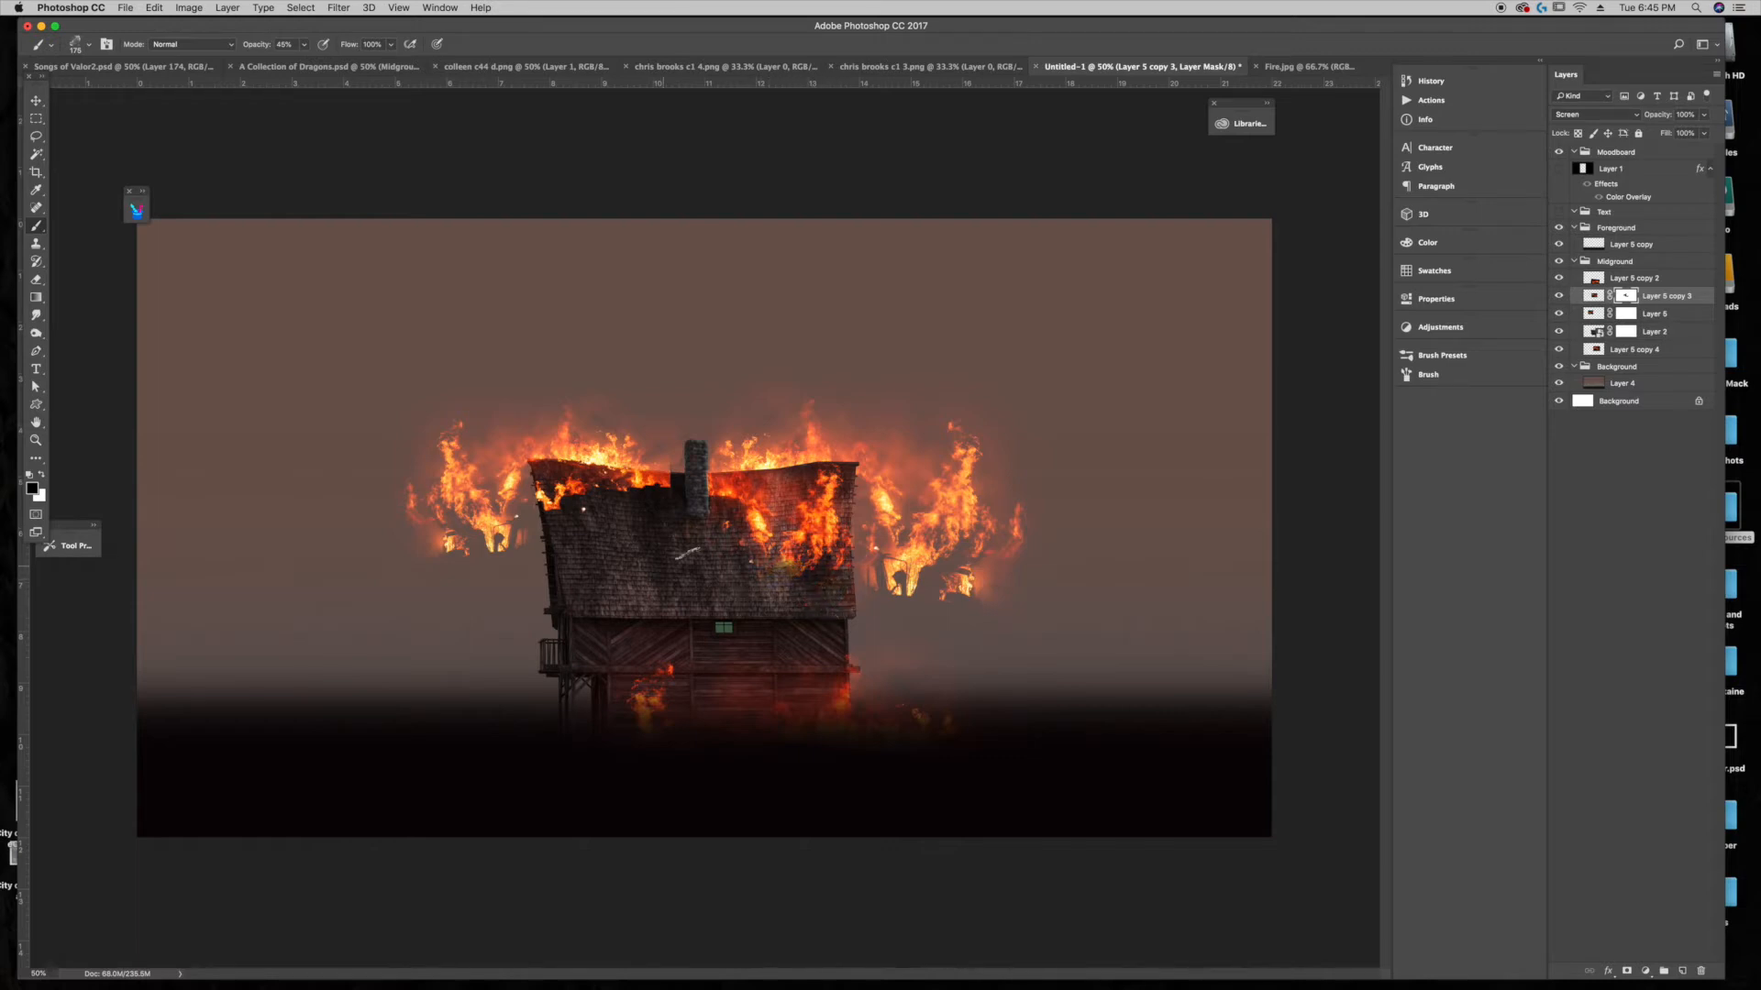
Step: Target the mask of Layer 5 and paint at 60% opacity to fade the flames along the roof's left edge
left_click(1649, 321)
left_click(1559, 313)
left_click(1559, 314)
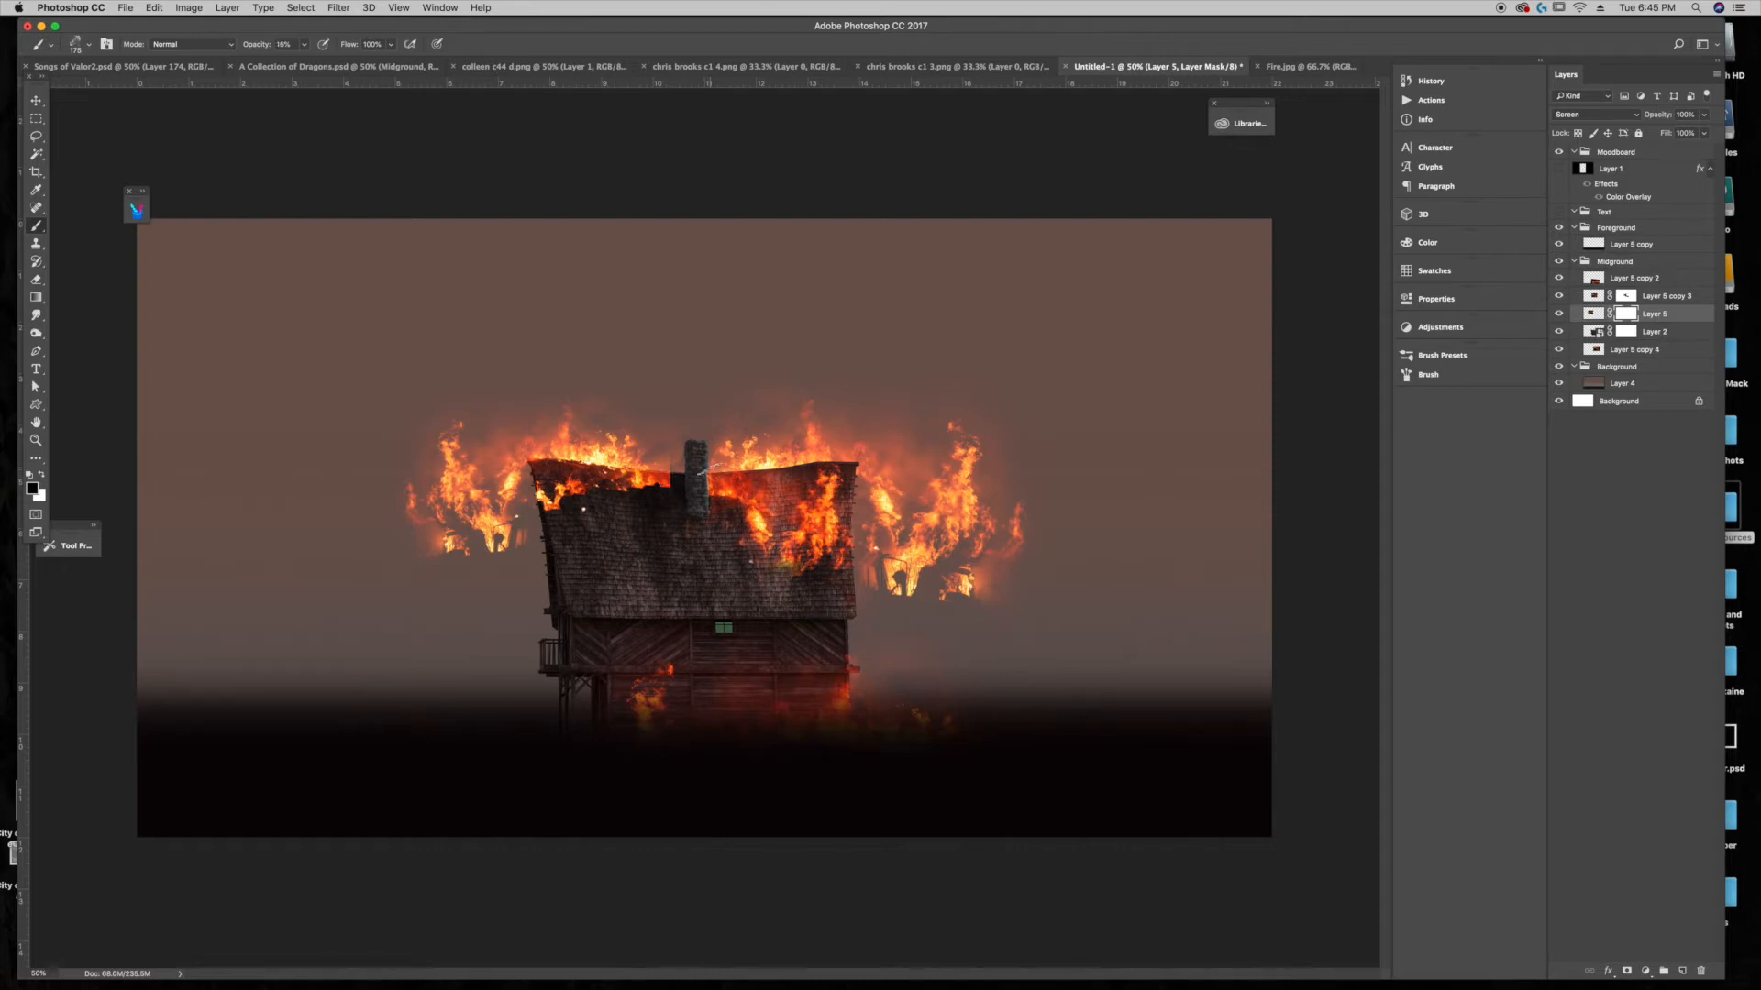
key("0")
left_click(513, 531)
left_click(548, 498)
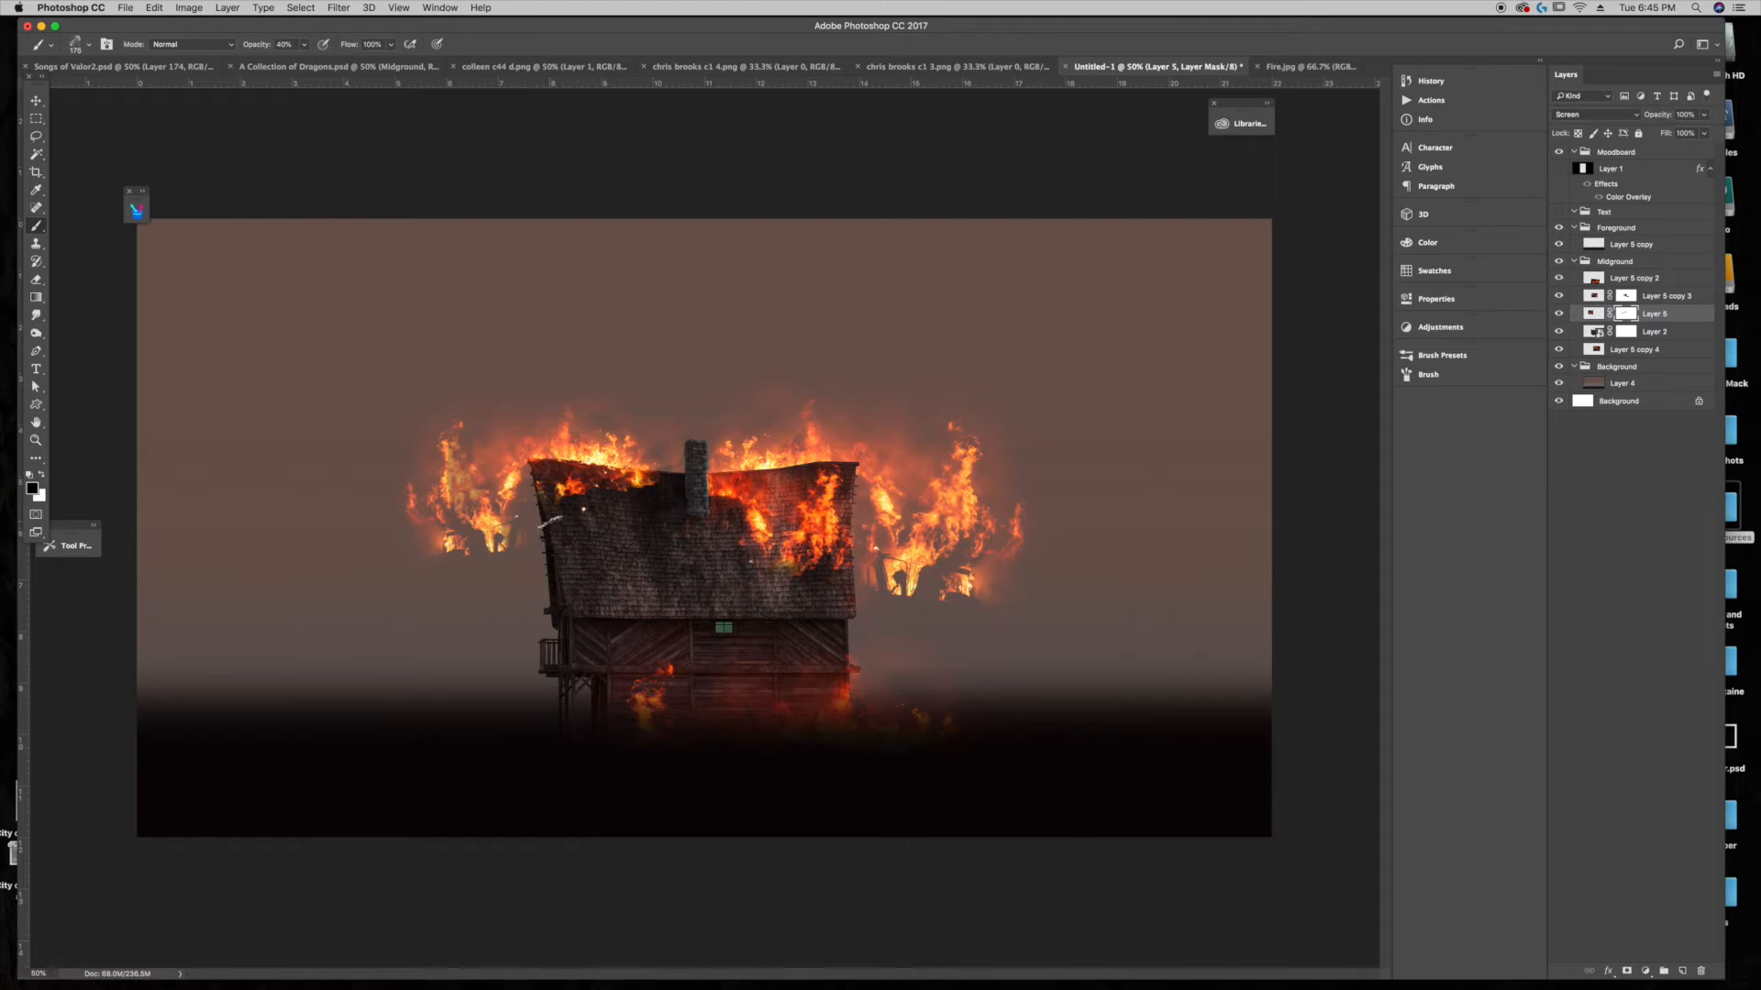
Step: Paint out the flames left of the house on the mask of Layer 5 with an enlarged brush at 100% opacity
key("0")
mouse_move(432, 486)
left_mouse_down()
mouse_move(435, 541)
mouse_move(419, 509)
left_mouse_up()
left_click_drag(451, 444, 451, 519)
key("]")
key("]")
key("]")
mouse_move(451, 578)
left_mouse_down()
mouse_move(488, 483)
mouse_move(492, 498)
mouse_move(495, 557)
mouse_move(463, 429)
left_mouse_up()
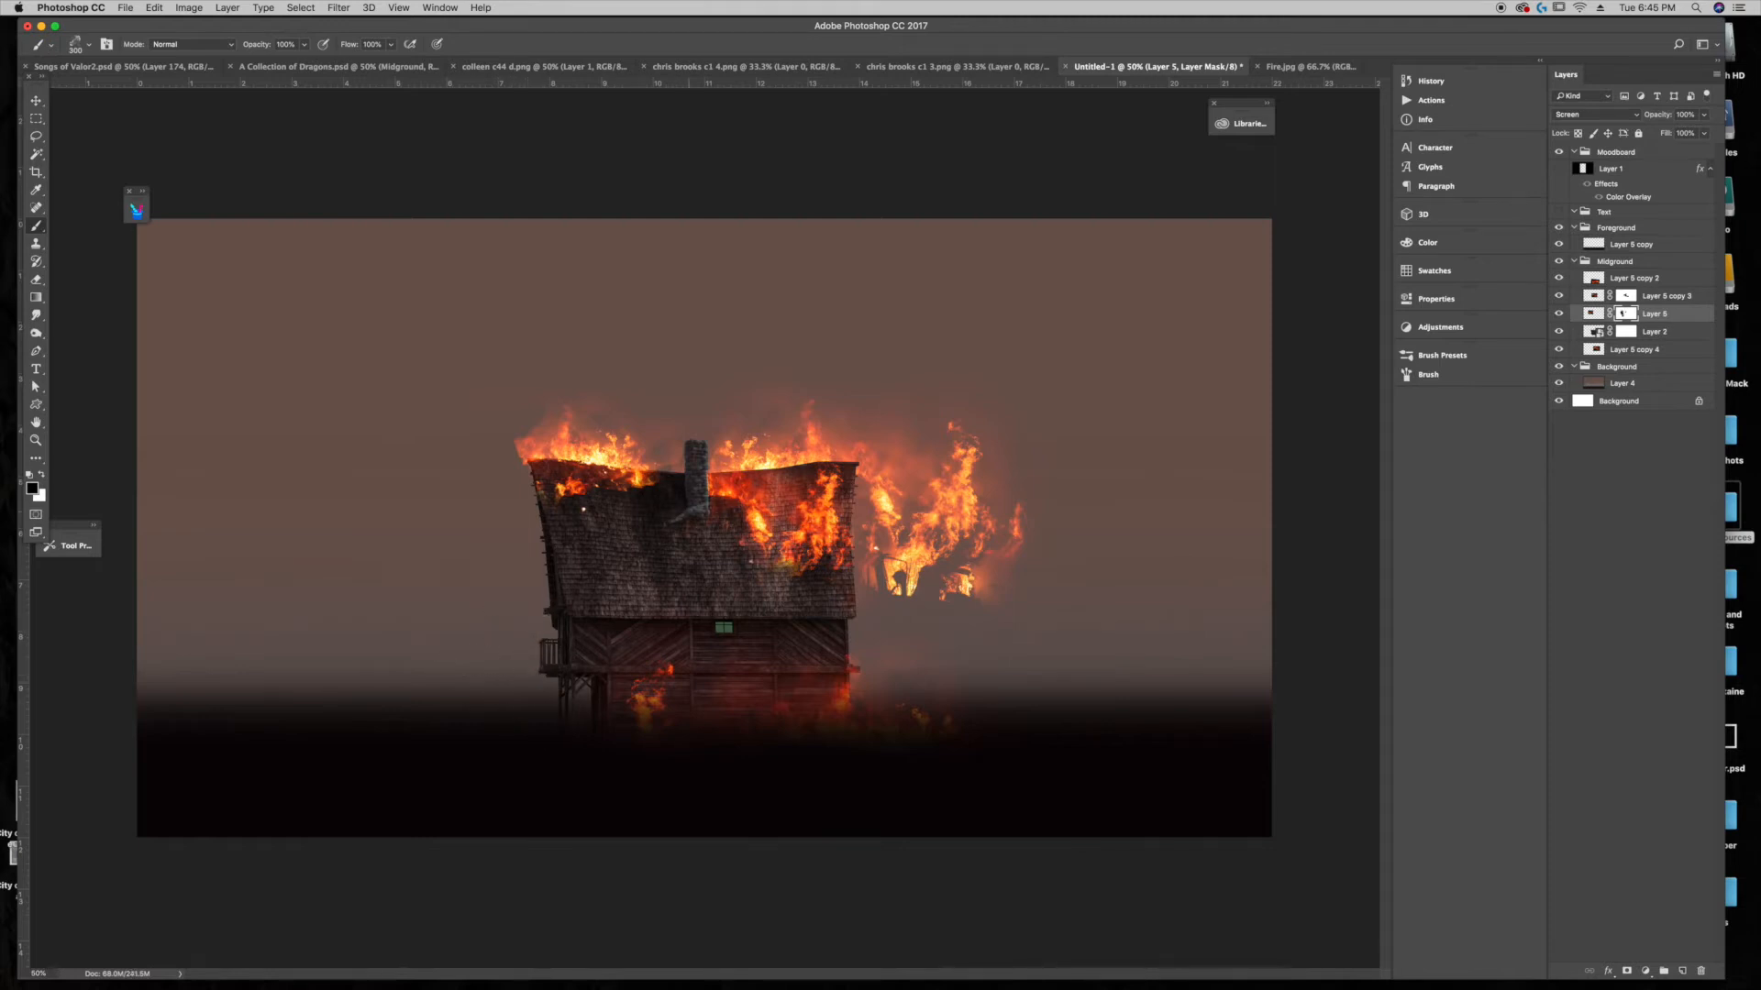
Step: Add a layer mask to Layer 5 copy 4 and paint out its flames in the sky right of the house
left_click(1624, 335)
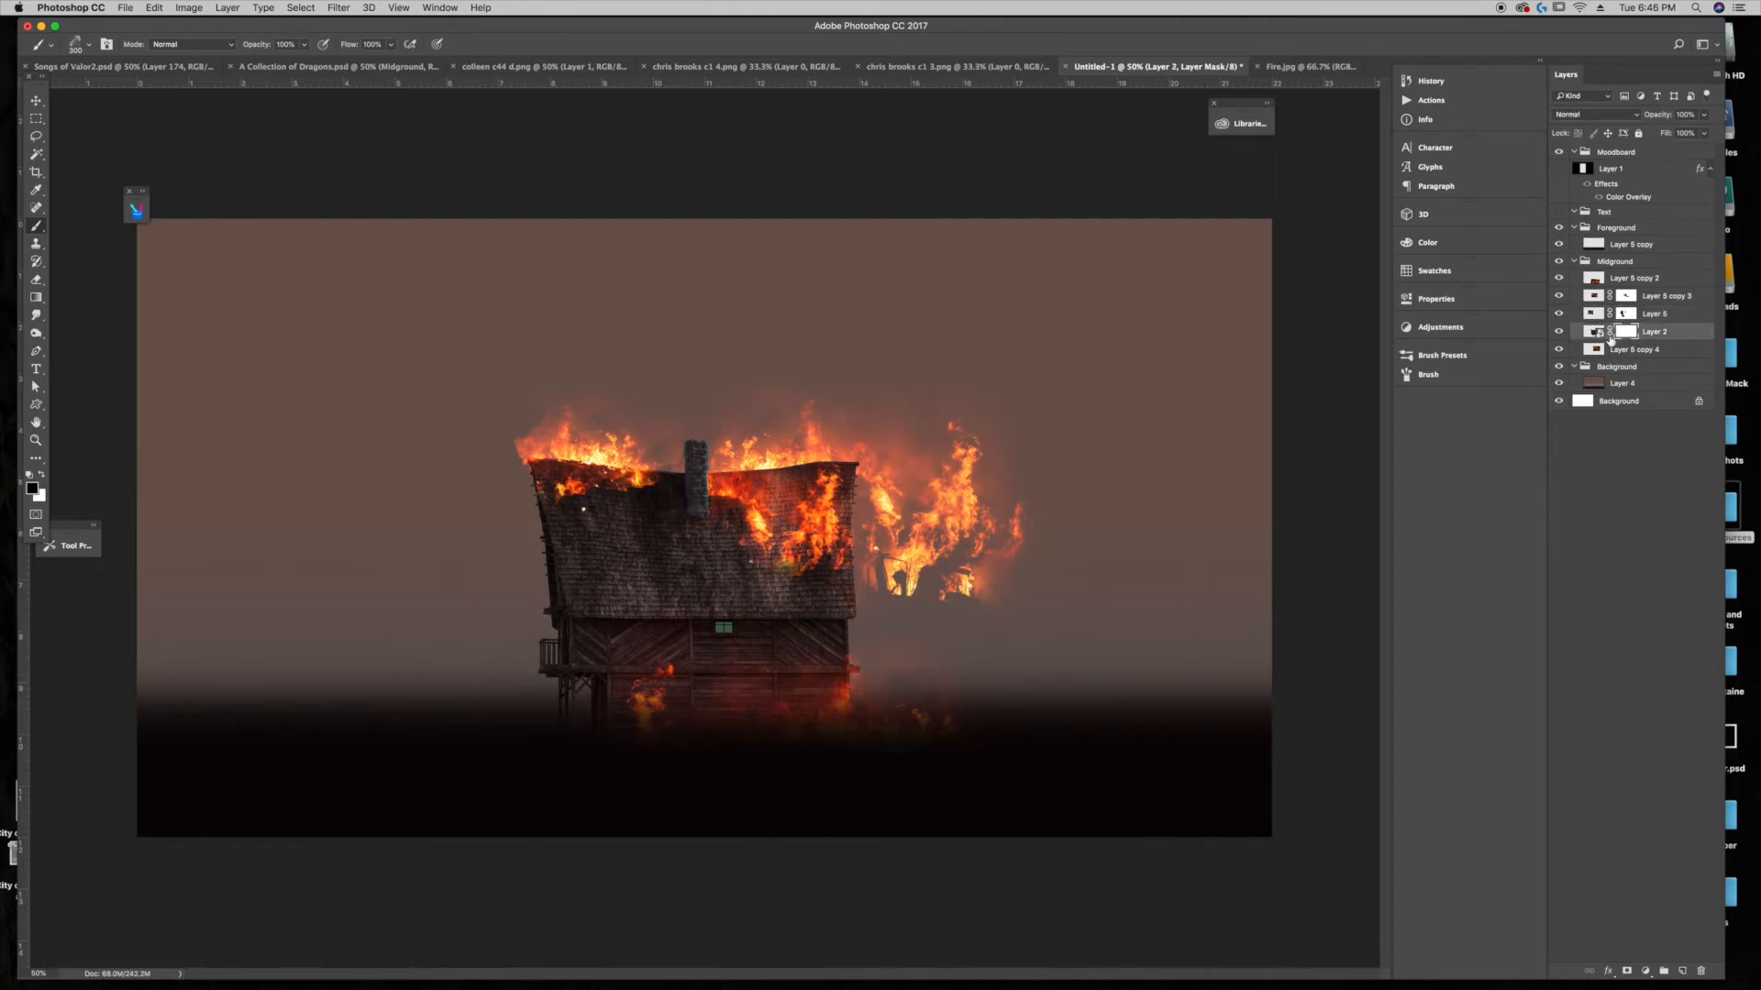
left_click(1559, 332)
left_click(1559, 332)
left_click(1565, 353)
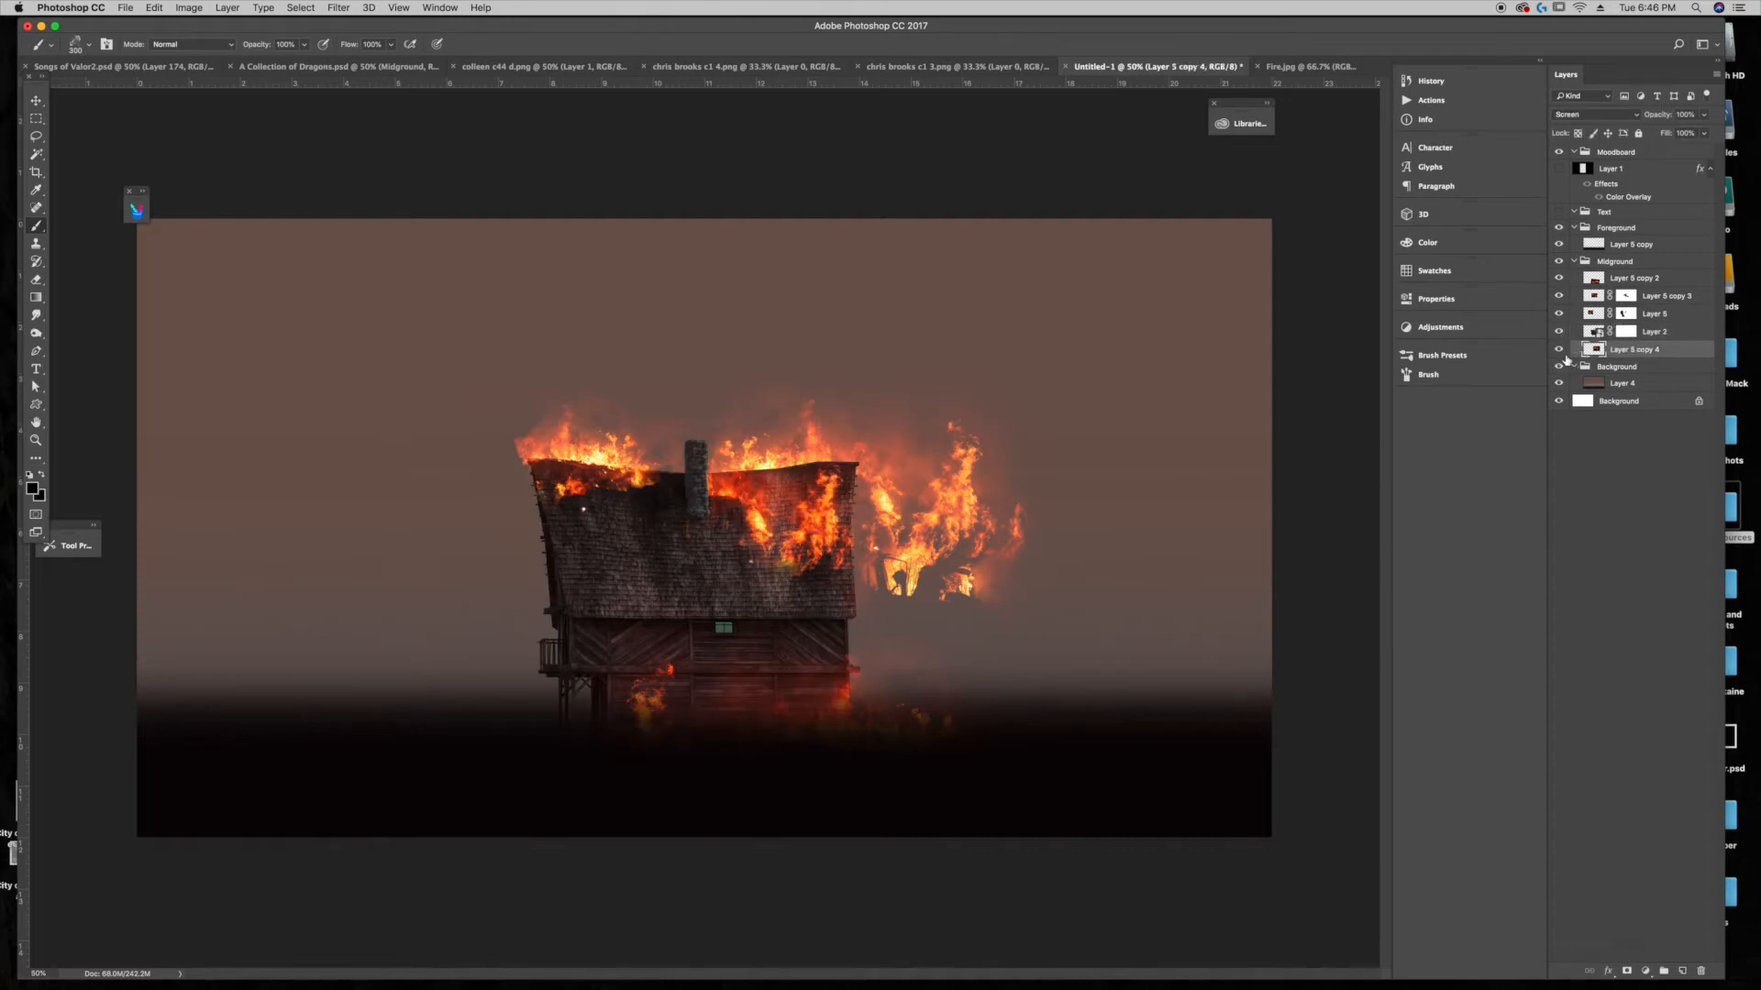
left_click(1627, 972)
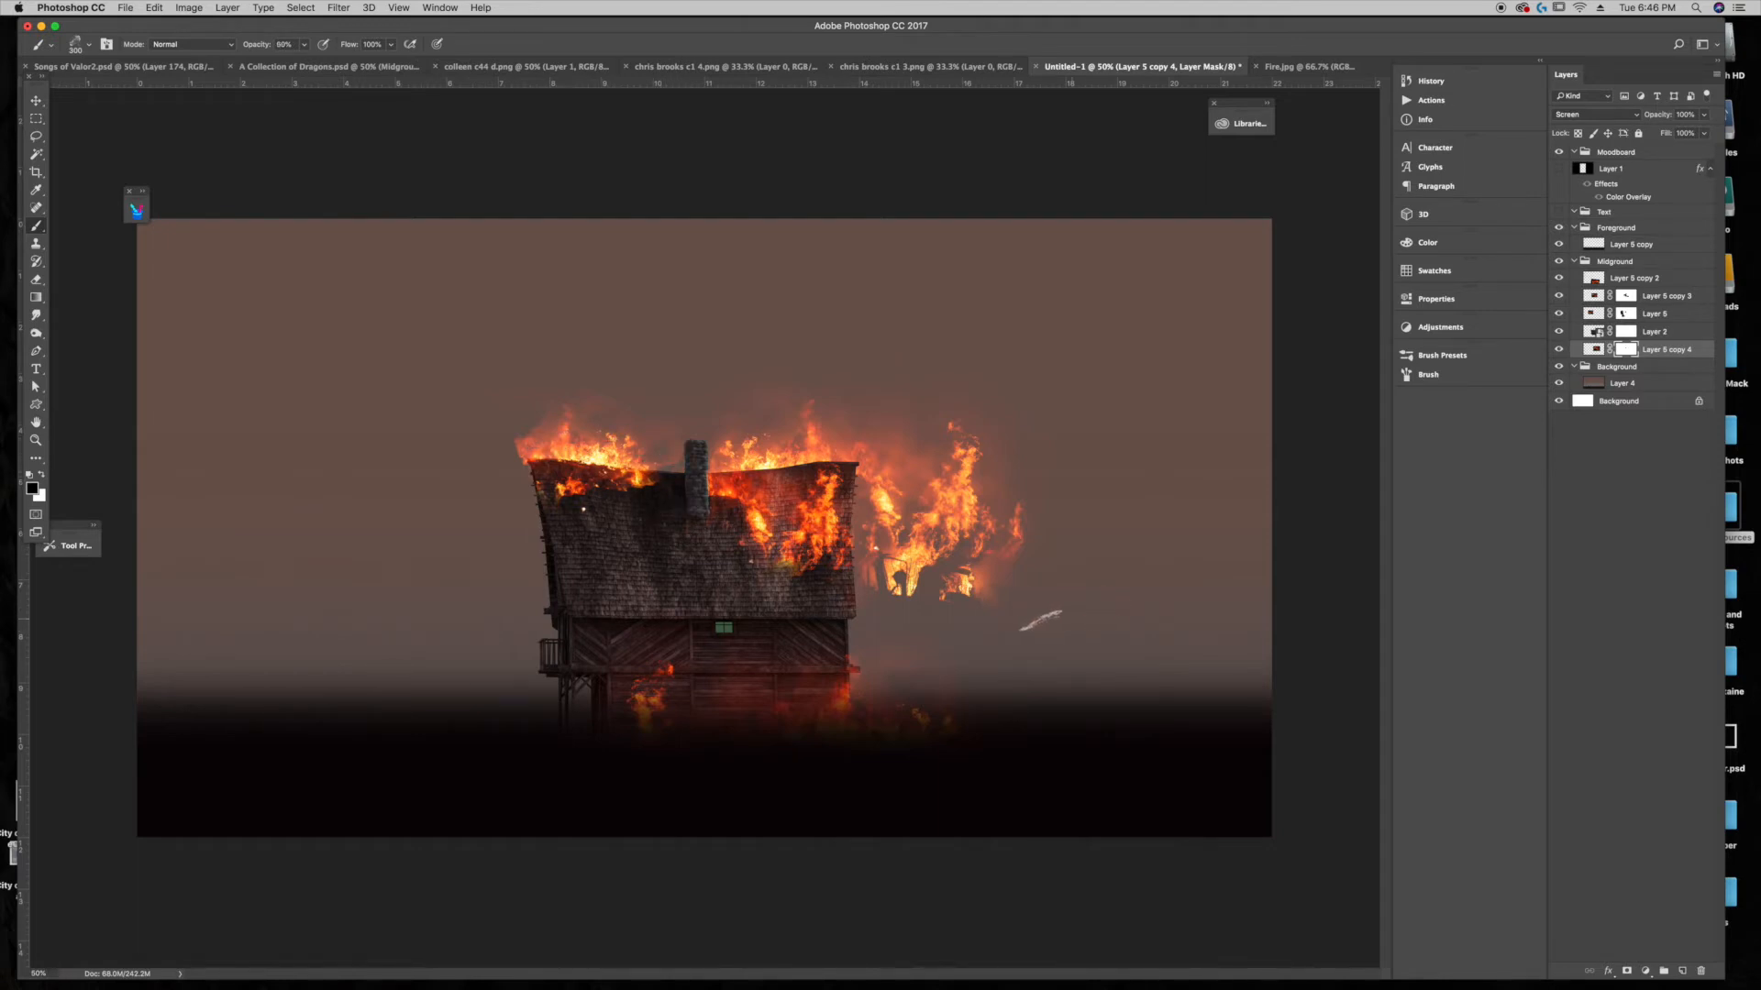
key("9")
key("9")
mouse_move(1034, 616)
left_mouse_down()
mouse_move(997, 495)
mouse_move(988, 513)
mouse_move(961, 505)
mouse_move(887, 537)
mouse_move(899, 484)
mouse_move(876, 472)
mouse_move(895, 449)
left_mouse_up()
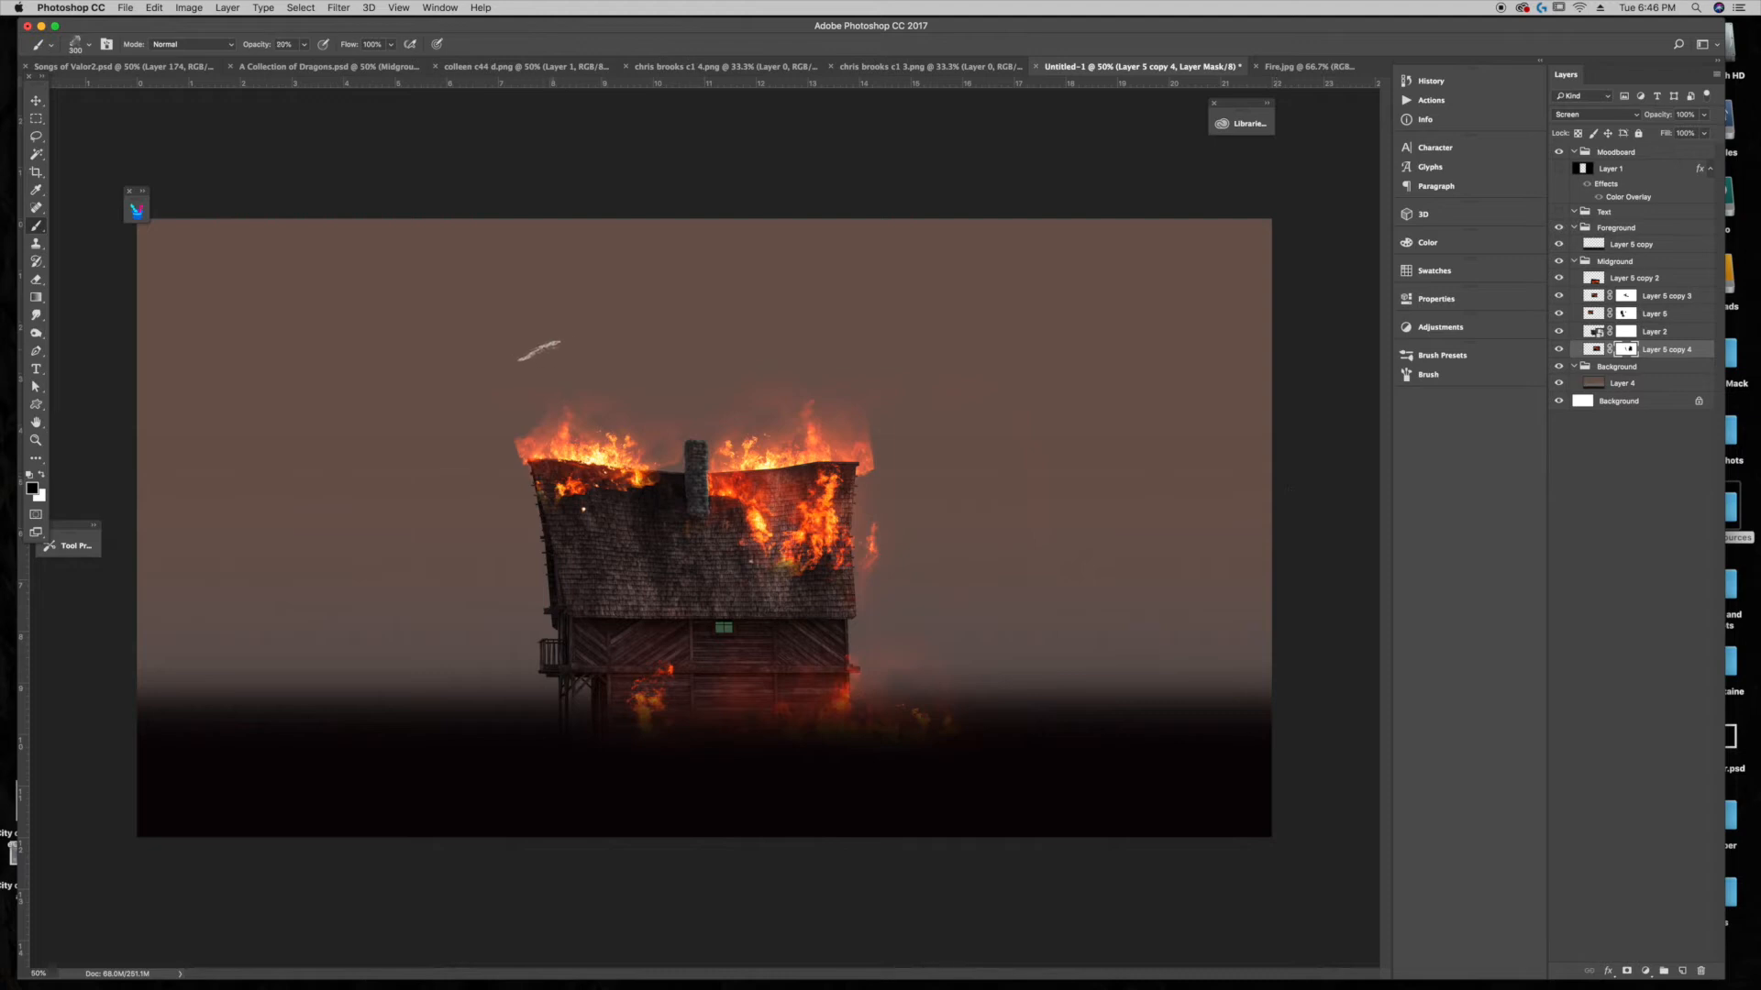
Step: Trim the flames past the roof's upper-left corner on the mask of Layer 5 at 20% opacity, and target the mask of Layer 5 copy 3
key("2")
left_click(1624, 319)
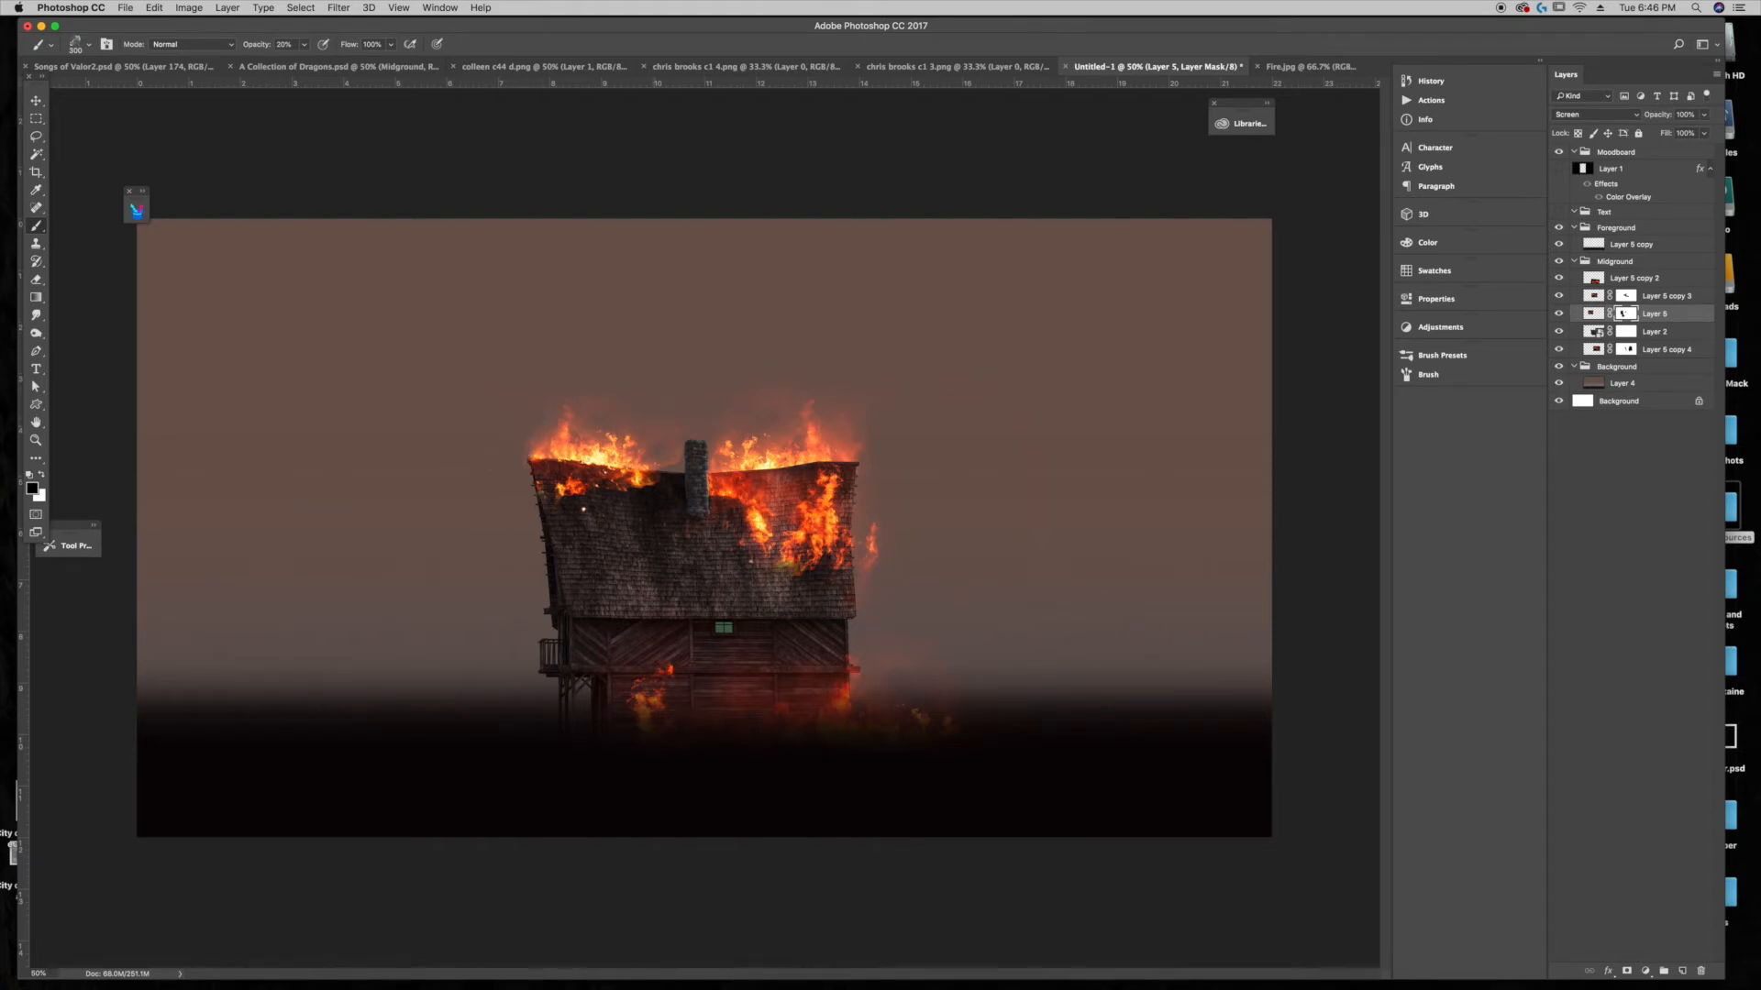
left_click(1562, 306)
left_click(1561, 308)
left_click(1624, 298)
key("3")
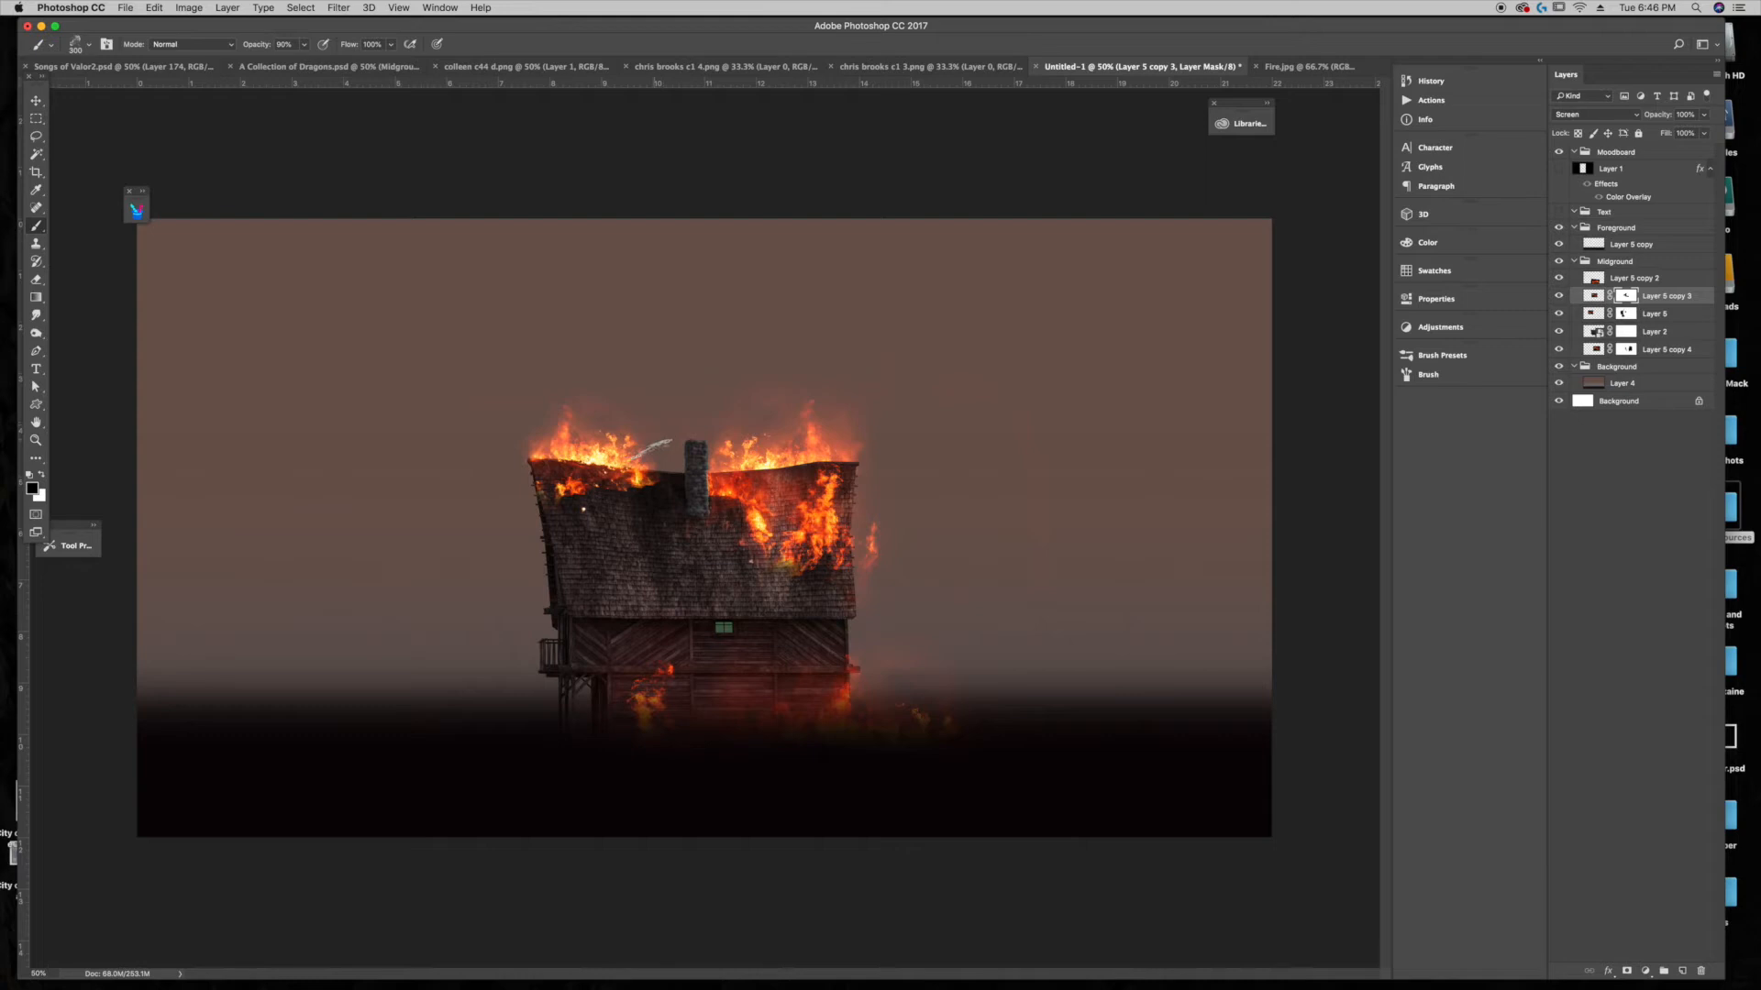
Step: Rotate the fire on Layer 5 copy 3 about 27° counterclockwise and stretch its height to about 119%
left_click(38, 99)
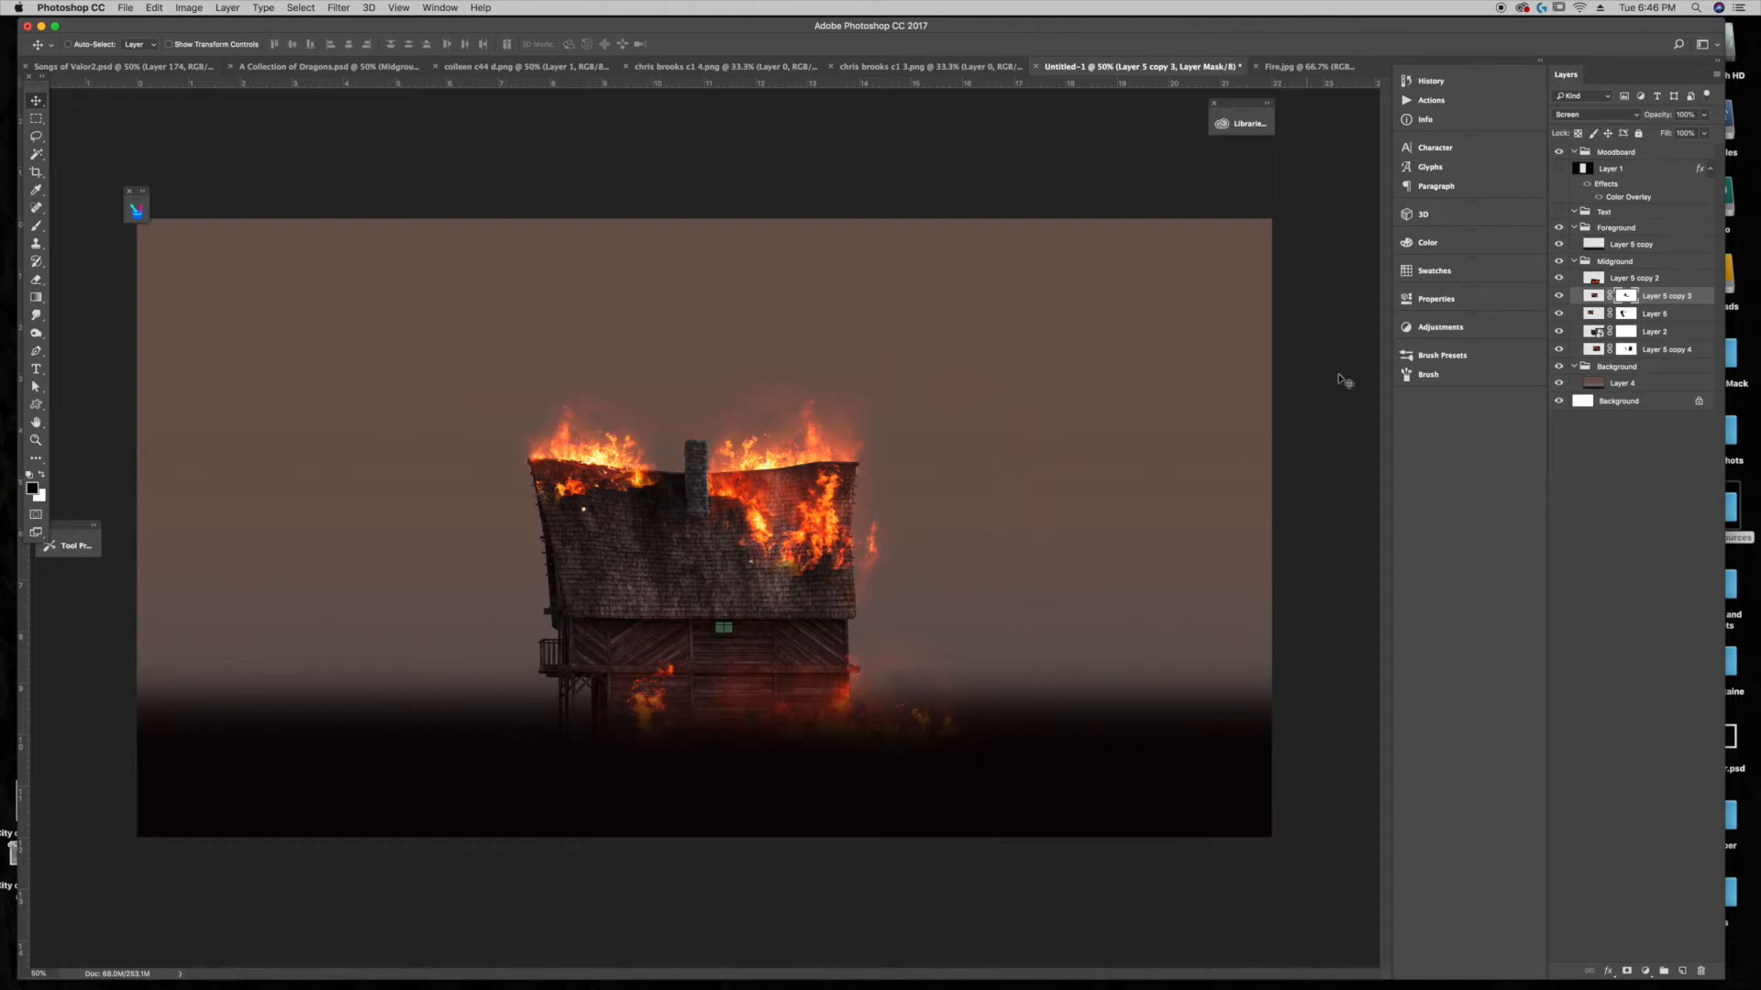
right_click(834, 532)
left_click(835, 534)
left_click_drag(880, 534, 842, 533)
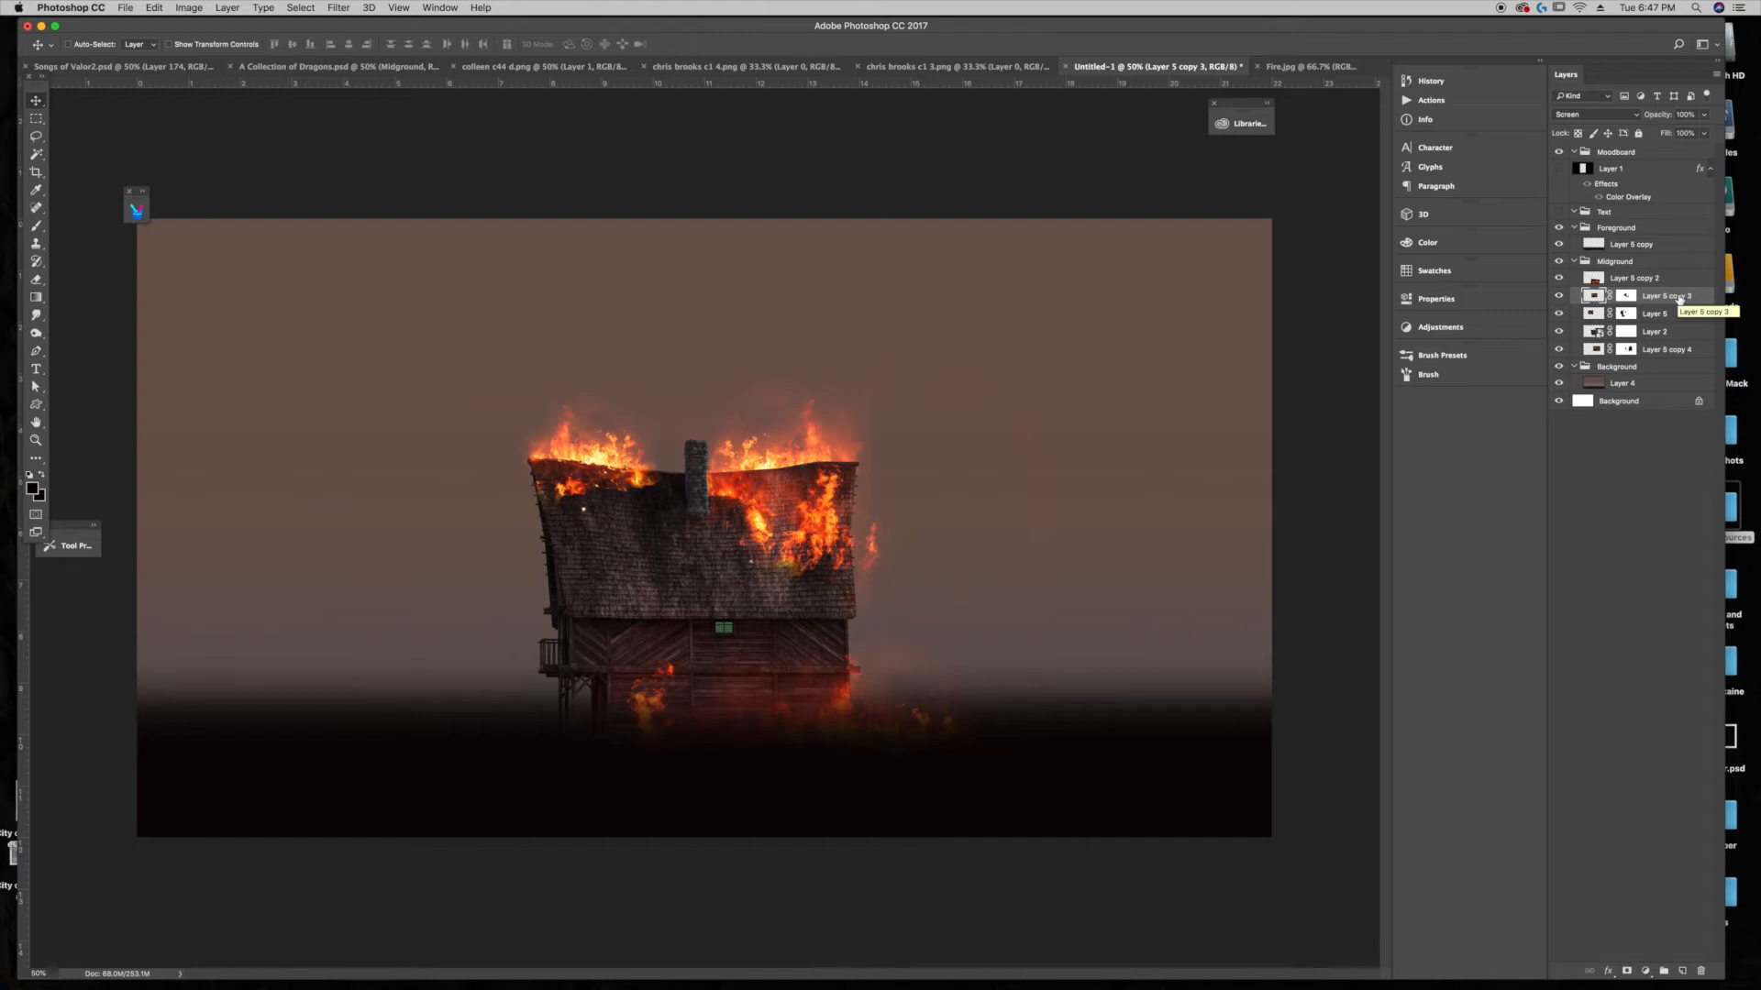
key("ctrl+t")
left_click_drag(1053, 404, 930, 258)
left_click_drag(679, 410, 666, 386)
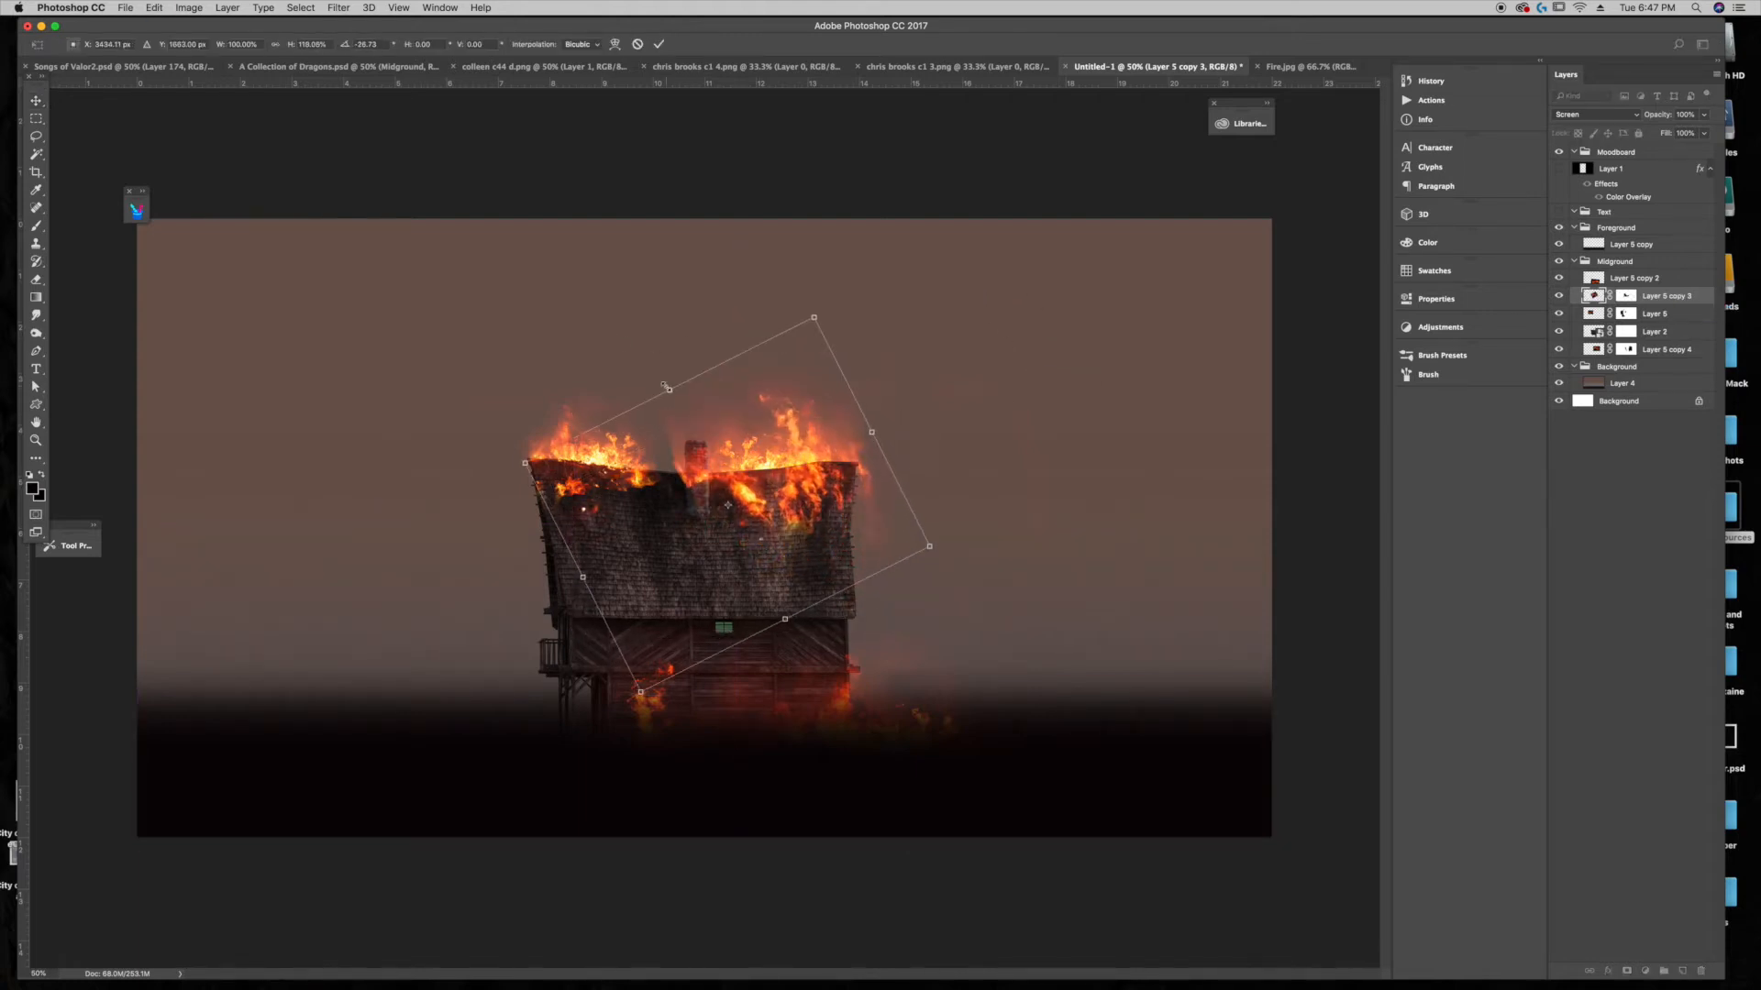
key("Return")
Step: Rotate Layer 5 copy 4 about 31° clockwise, stretch its height to about 144%, and move its flames behind the roof's right side
key("super+t")
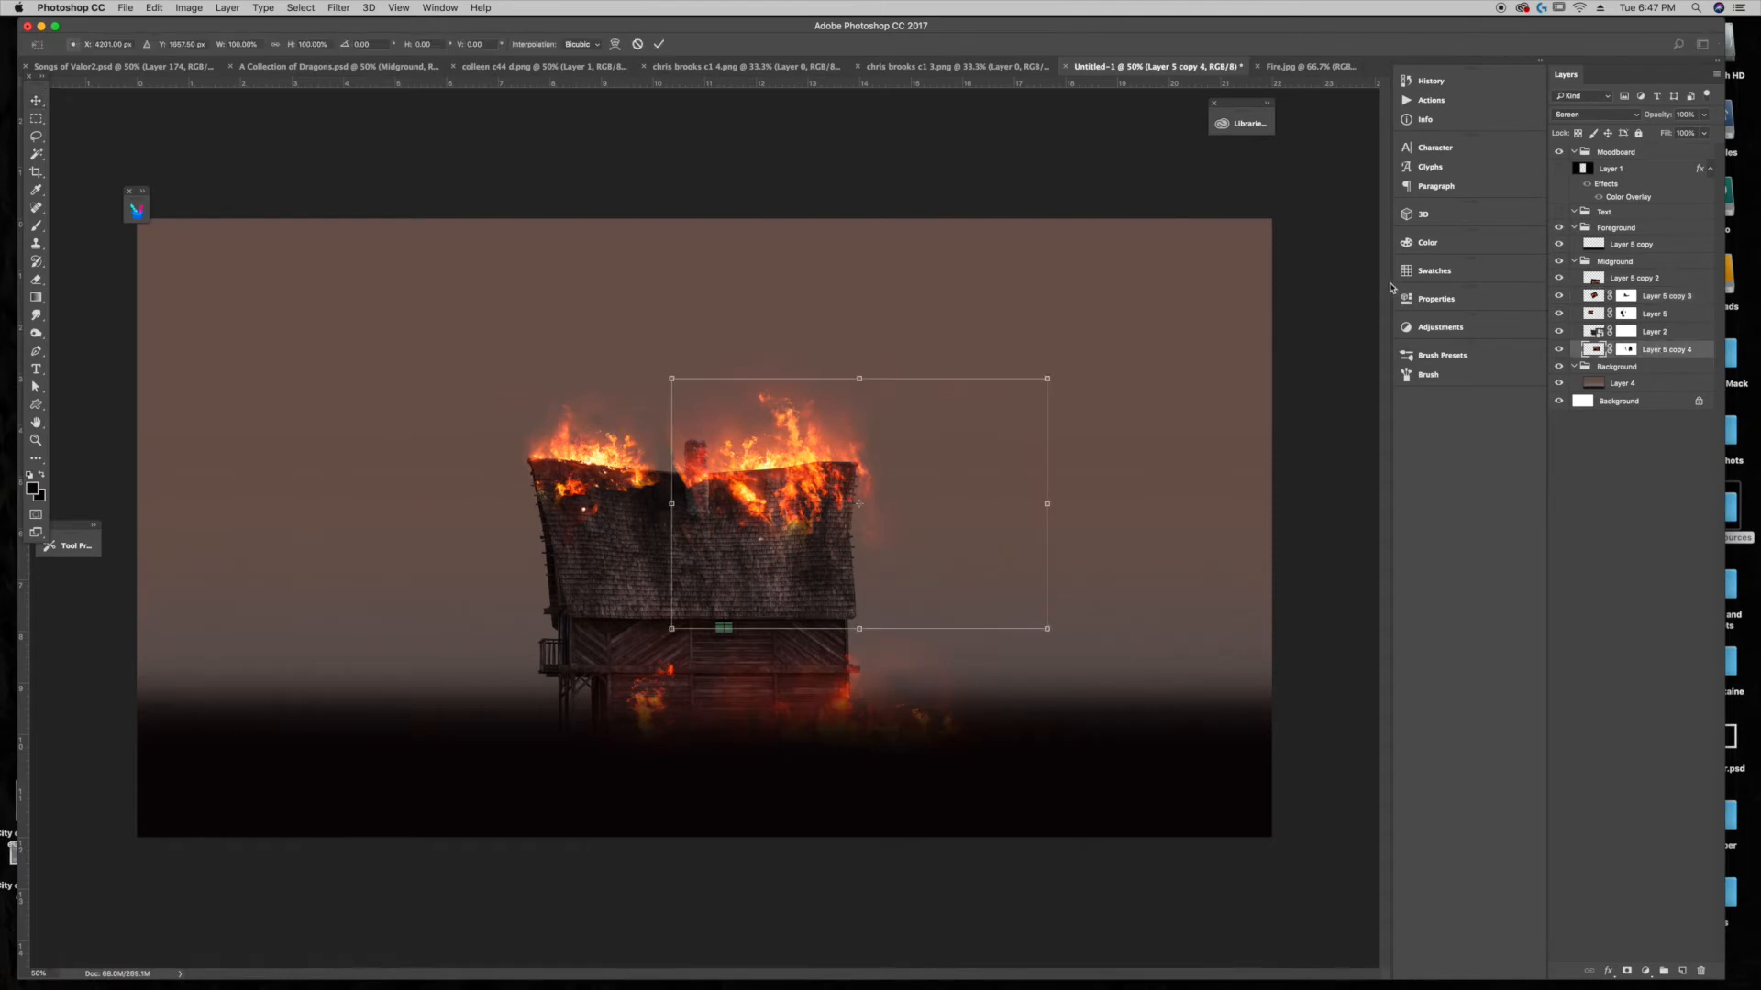
left_click_drag(1103, 358, 1143, 506)
left_click_drag(923, 395, 979, 301)
left_click_drag(1050, 424, 1018, 506)
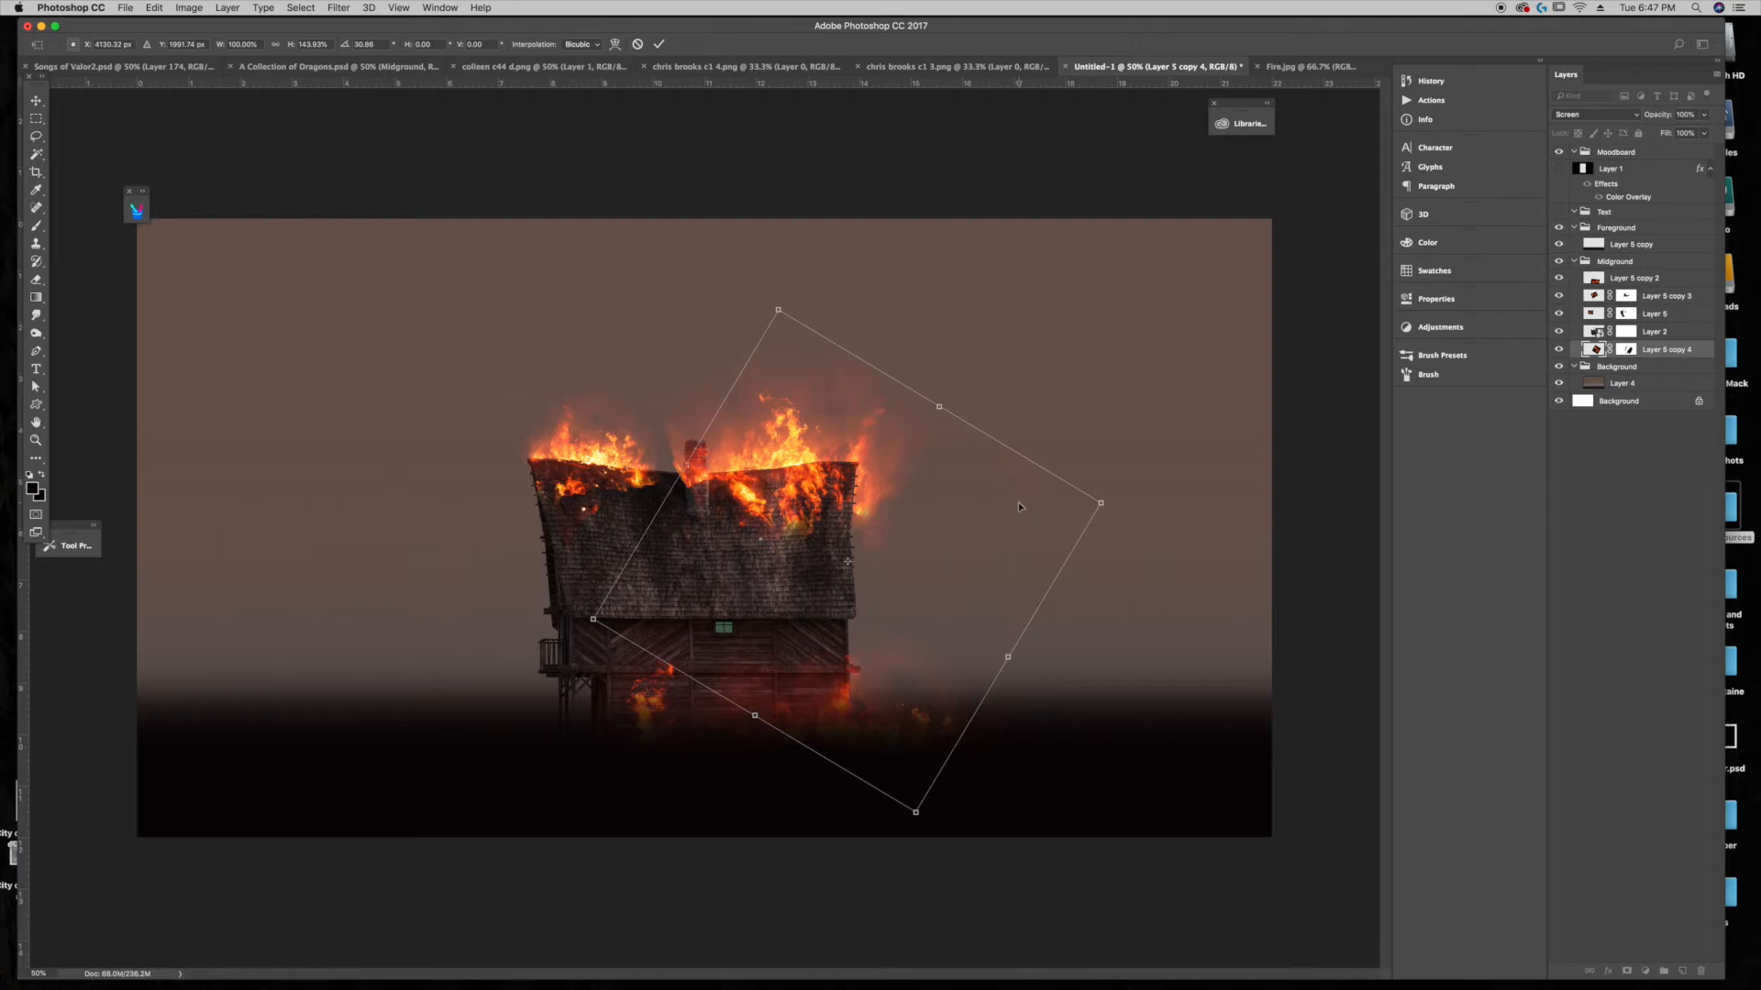
key("Return")
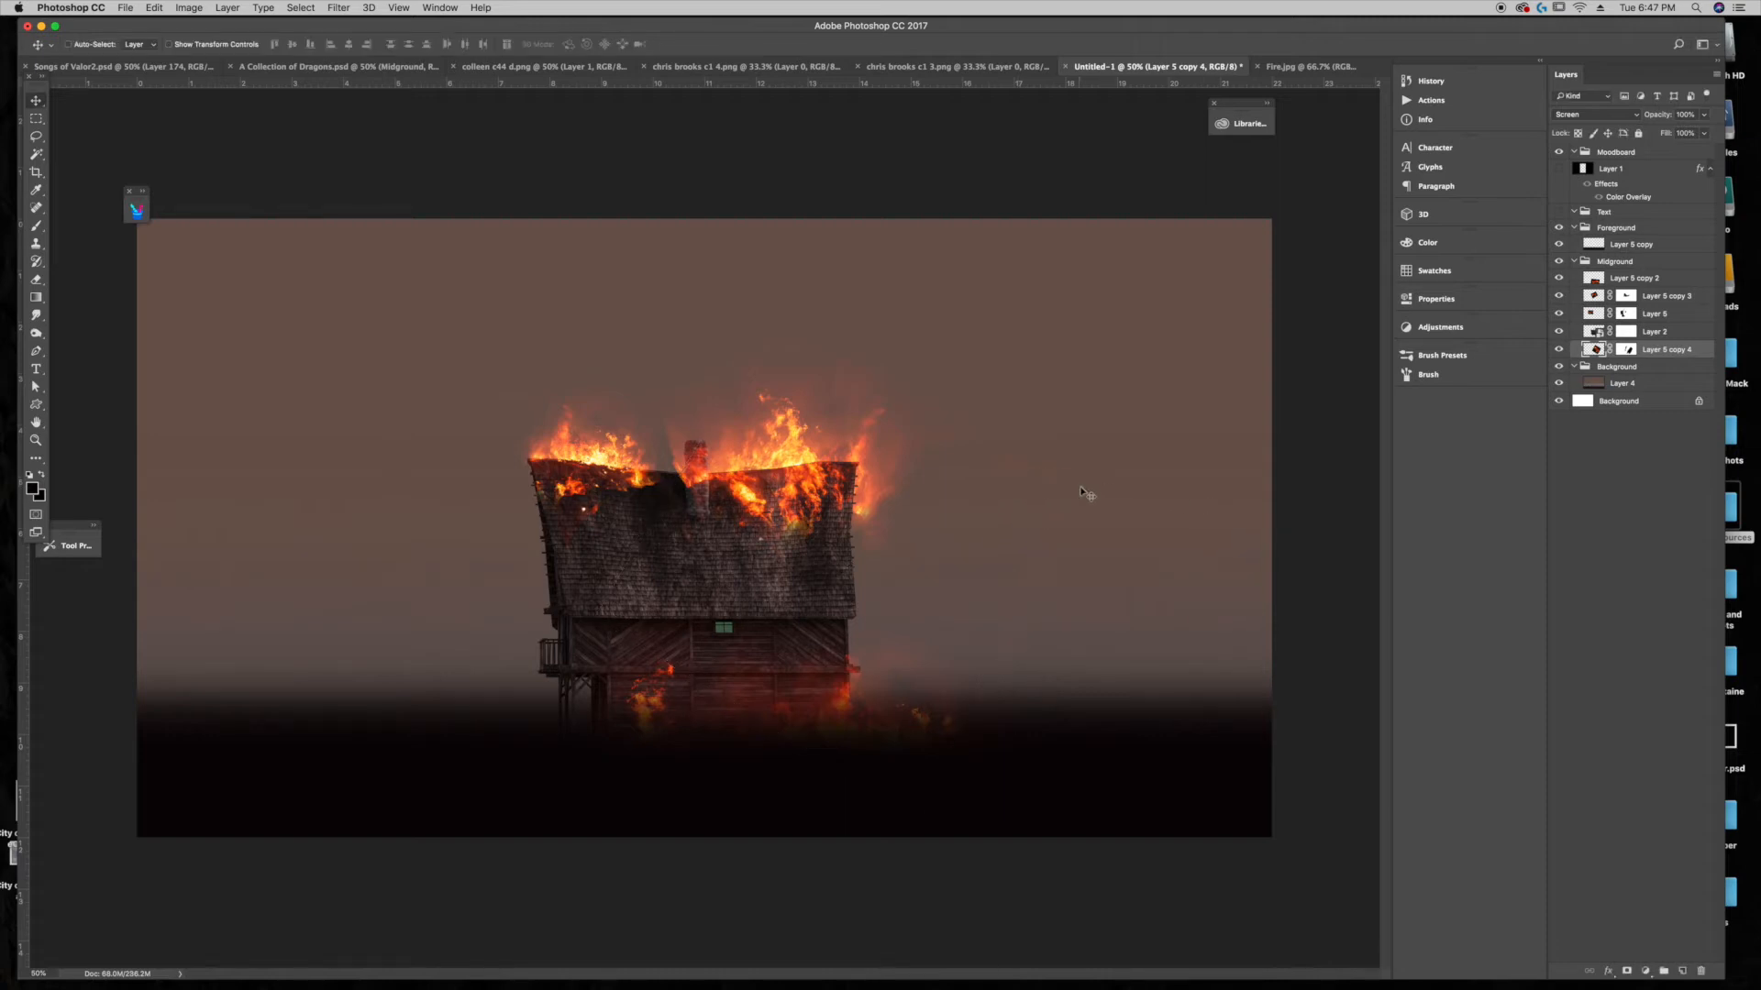
left_click_drag(1053, 480, 1036, 477)
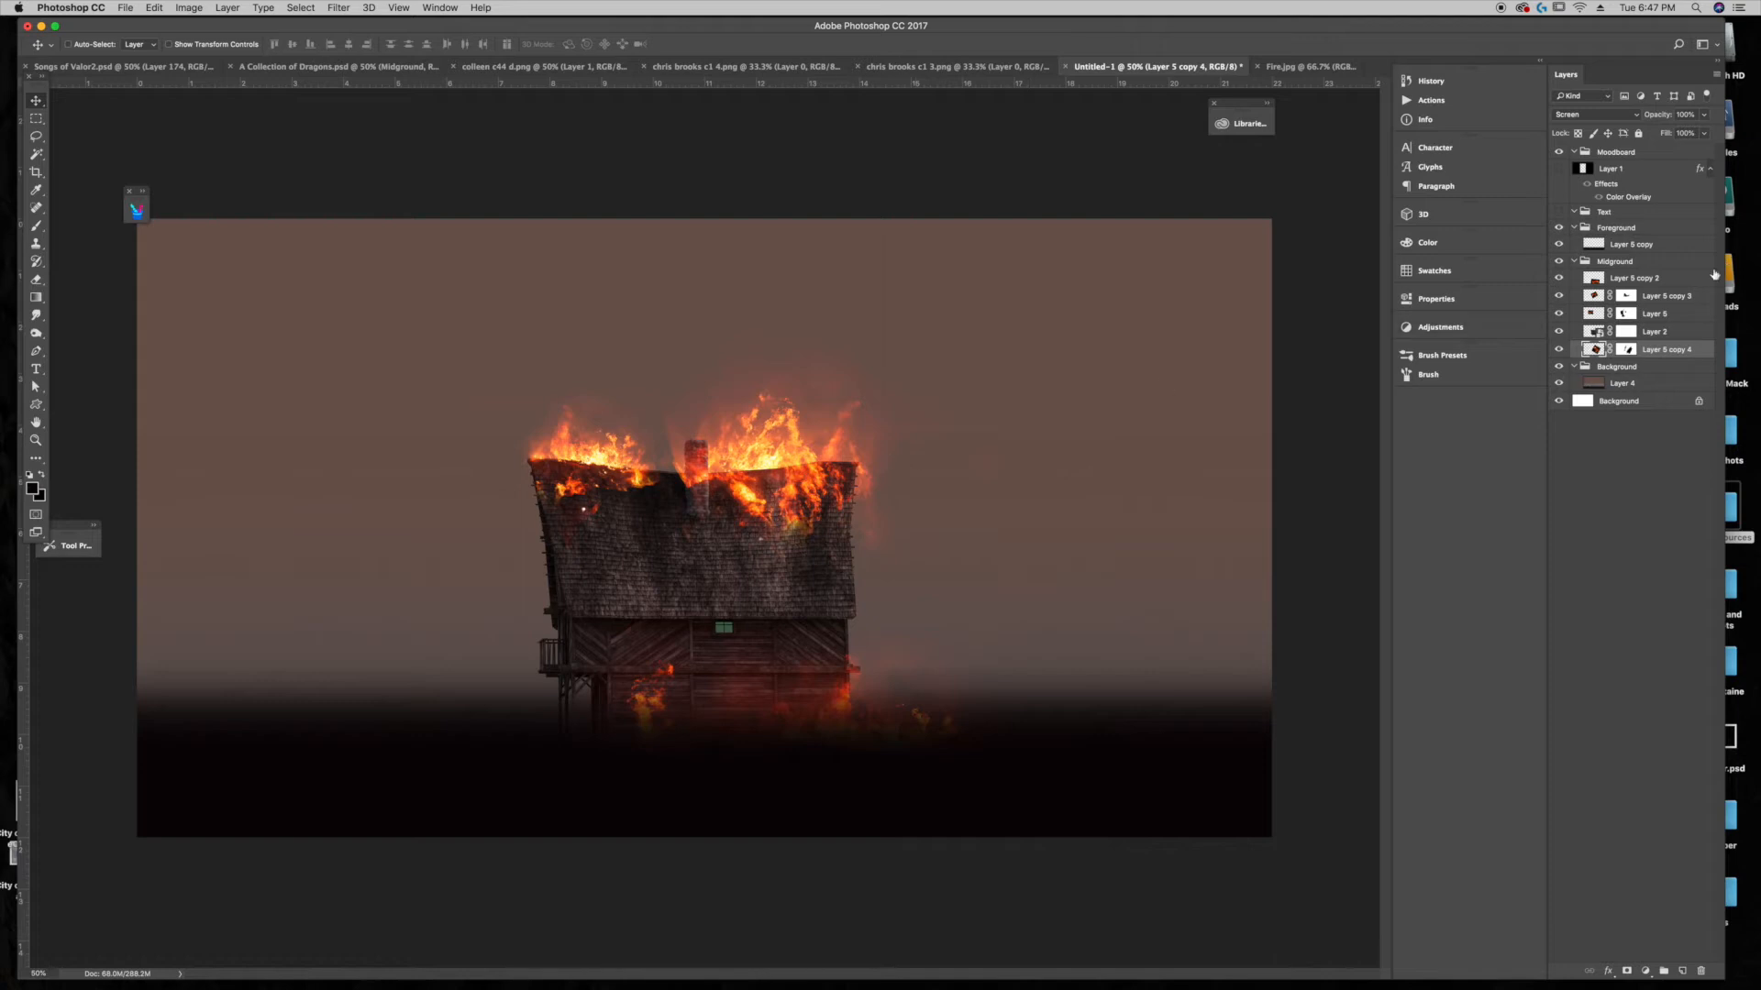
Step: Rotate Layer 5 copy 3 back clockwise and reposition it so its flames run down the roof's right side, clear of the chimney
left_click(1681, 297)
key("super+t")
left_click_drag(1022, 328, 1040, 488)
left_click_drag(869, 455, 875, 470)
left_click_drag(1046, 397, 1049, 408)
left_click_drag(912, 457, 909, 449)
key("Return")
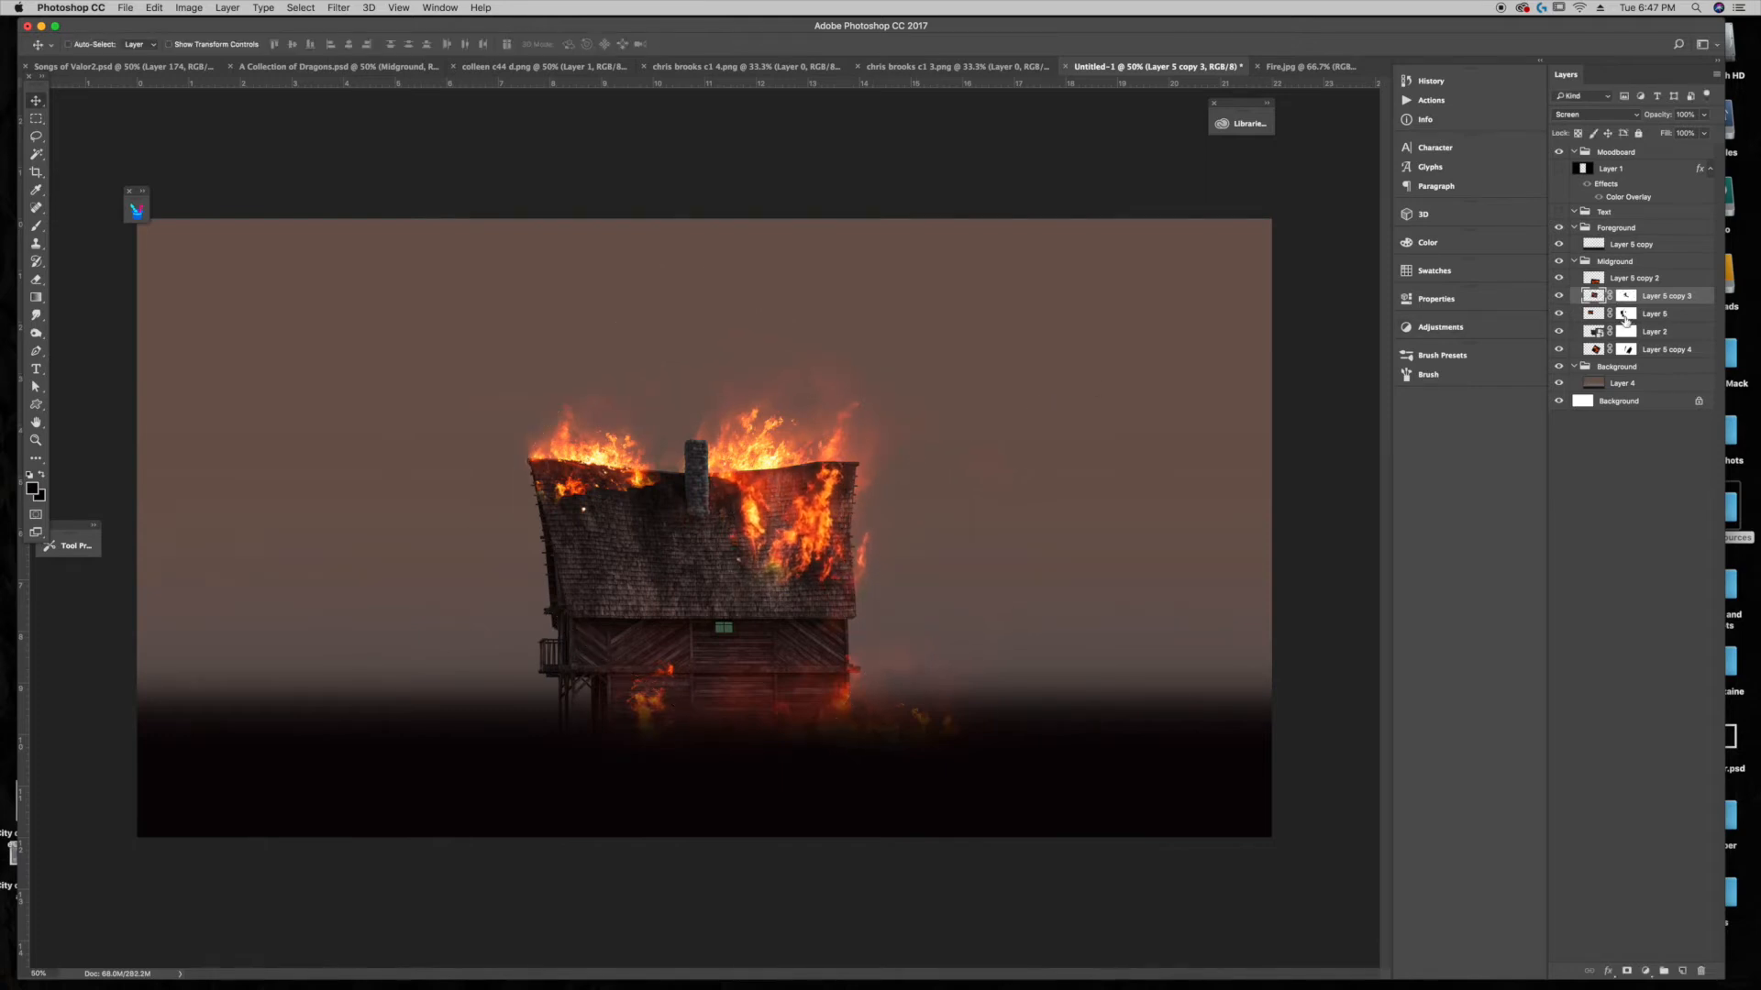
left_click(1645, 321)
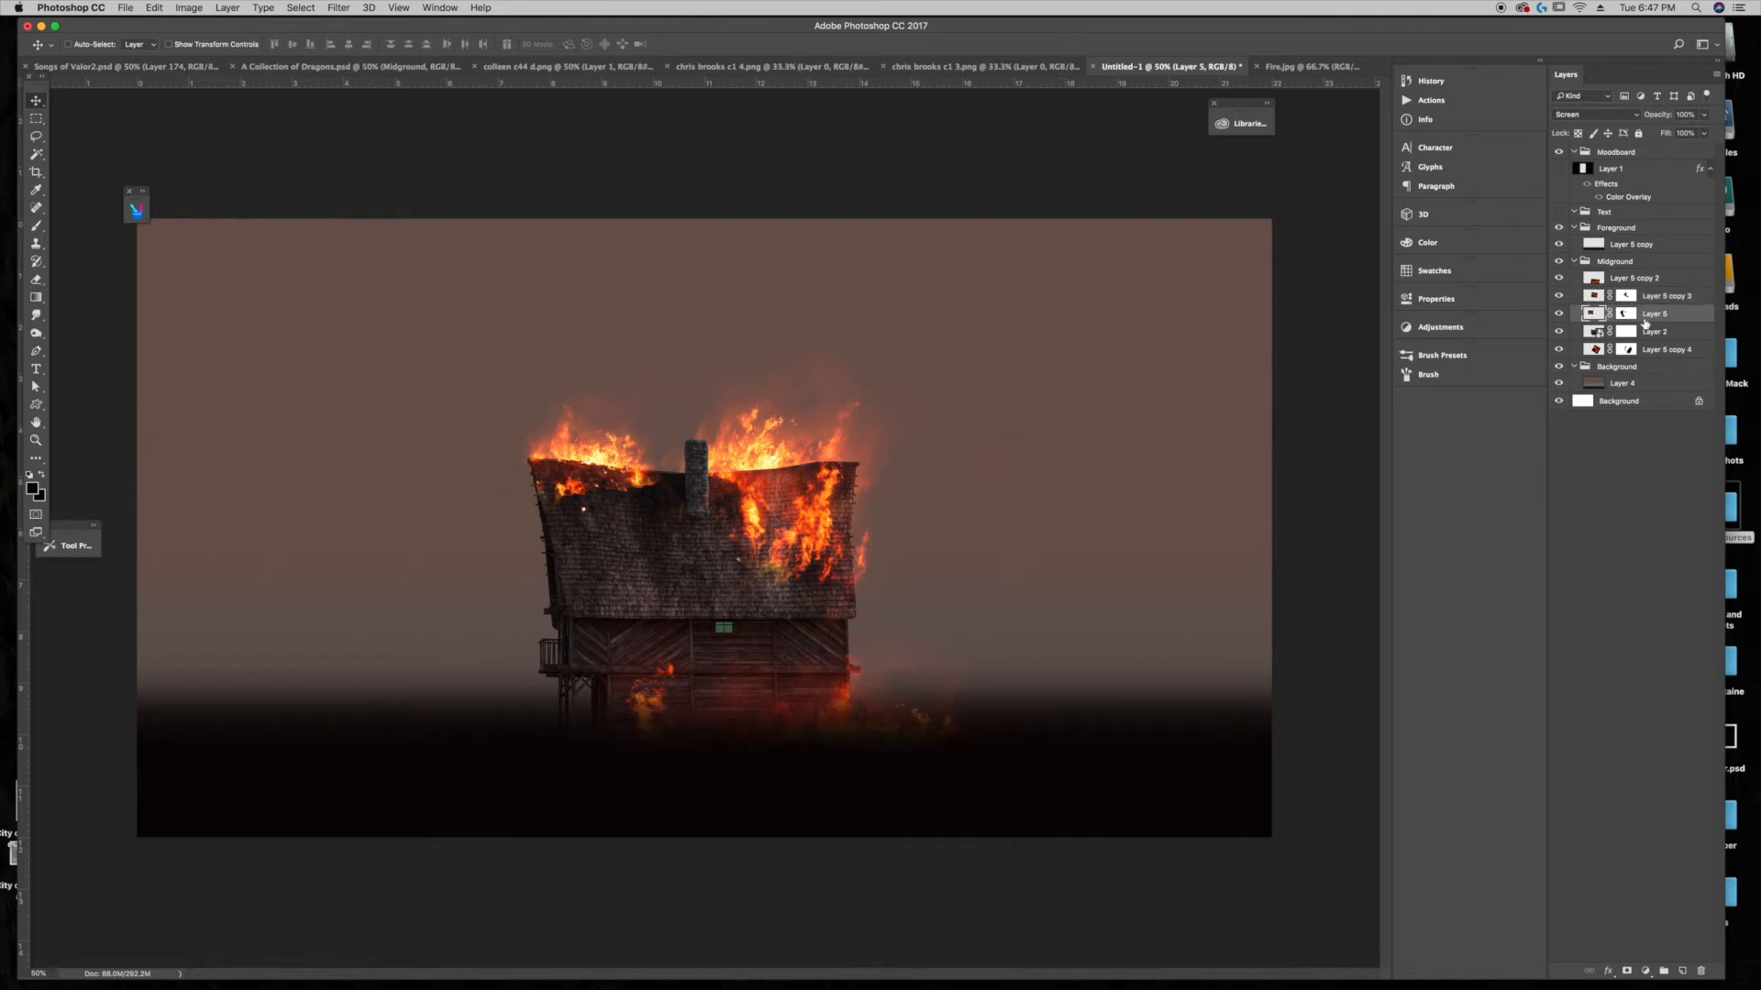
key("ctrl+t")
right_click(596, 433)
left_click(953, 436)
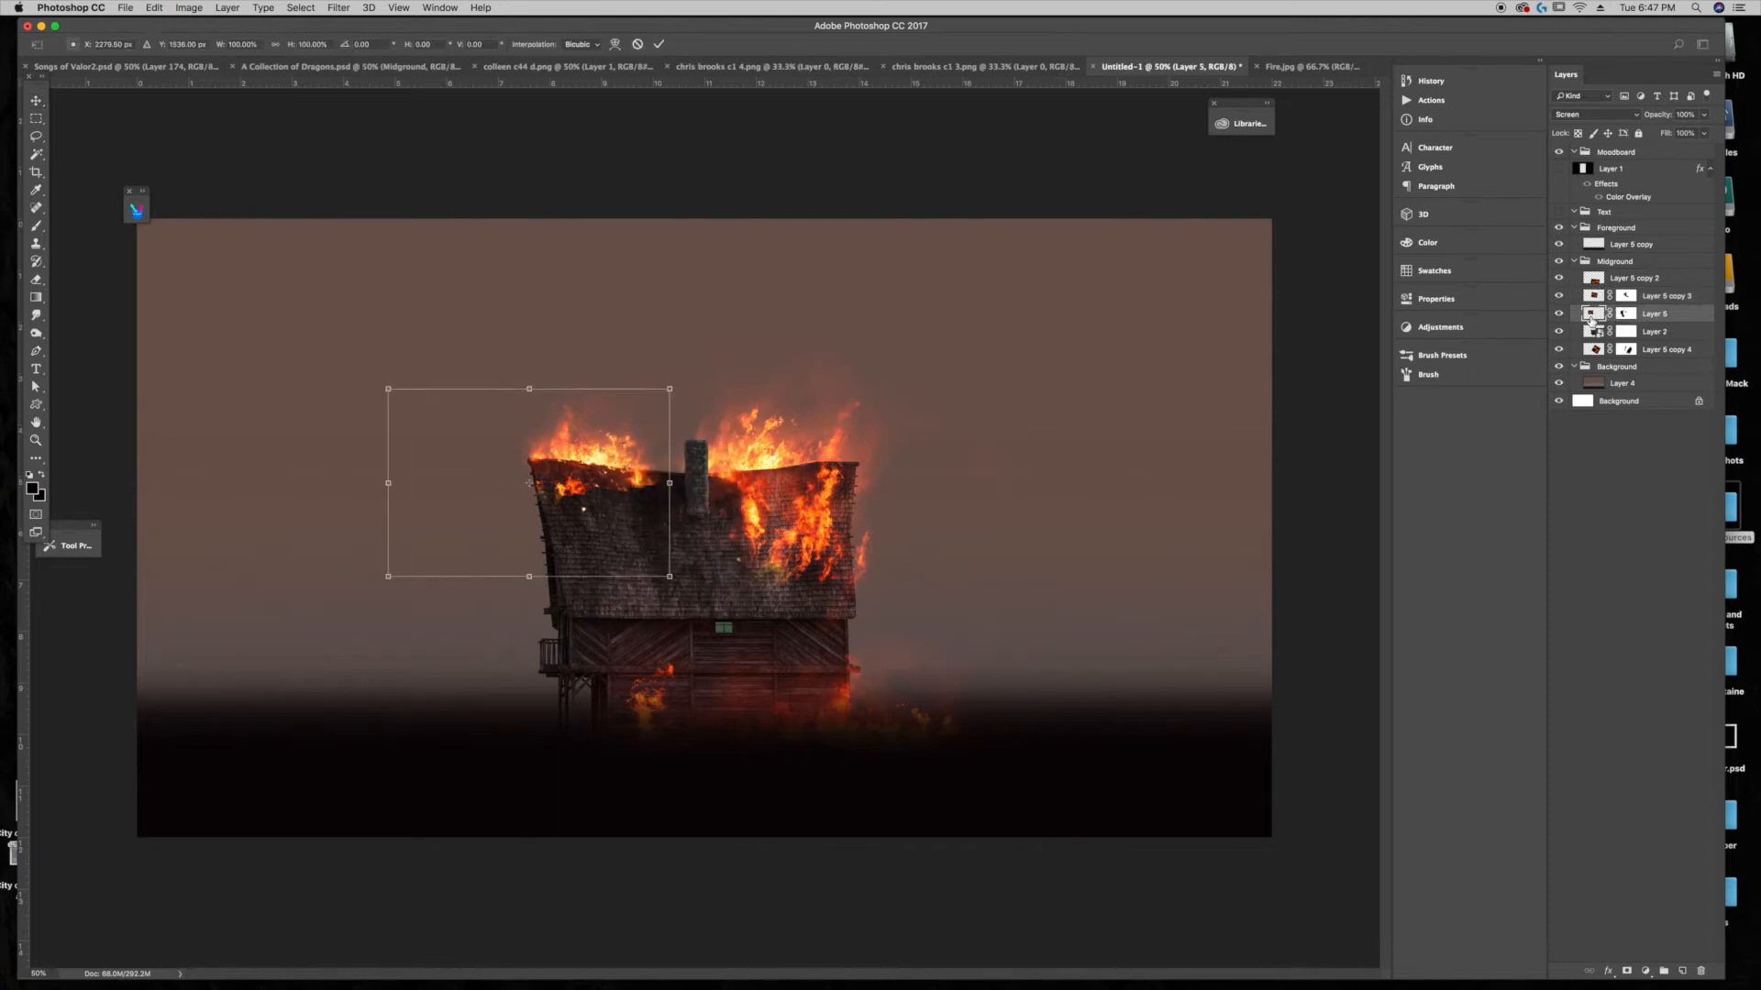
key("Escape")
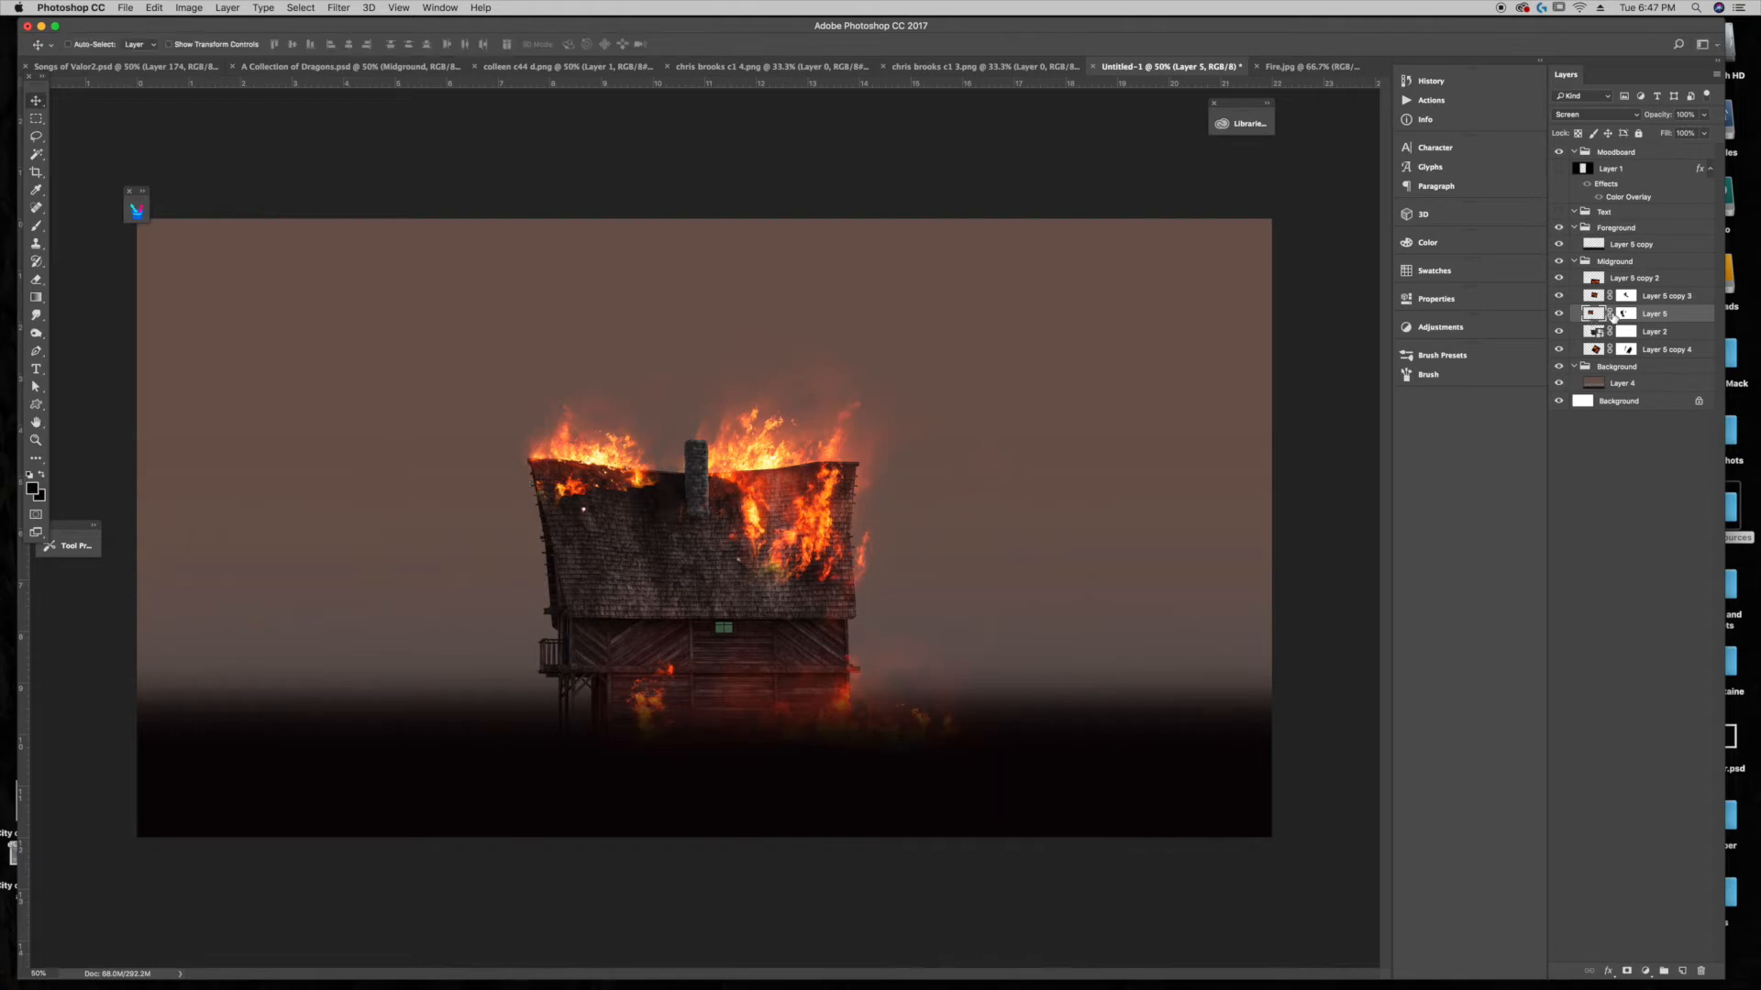
Step: Distort the fire on Layer 5 so the flames above the roof's left side slant toward the chimney
key("ctrl+t")
right_click(598, 424)
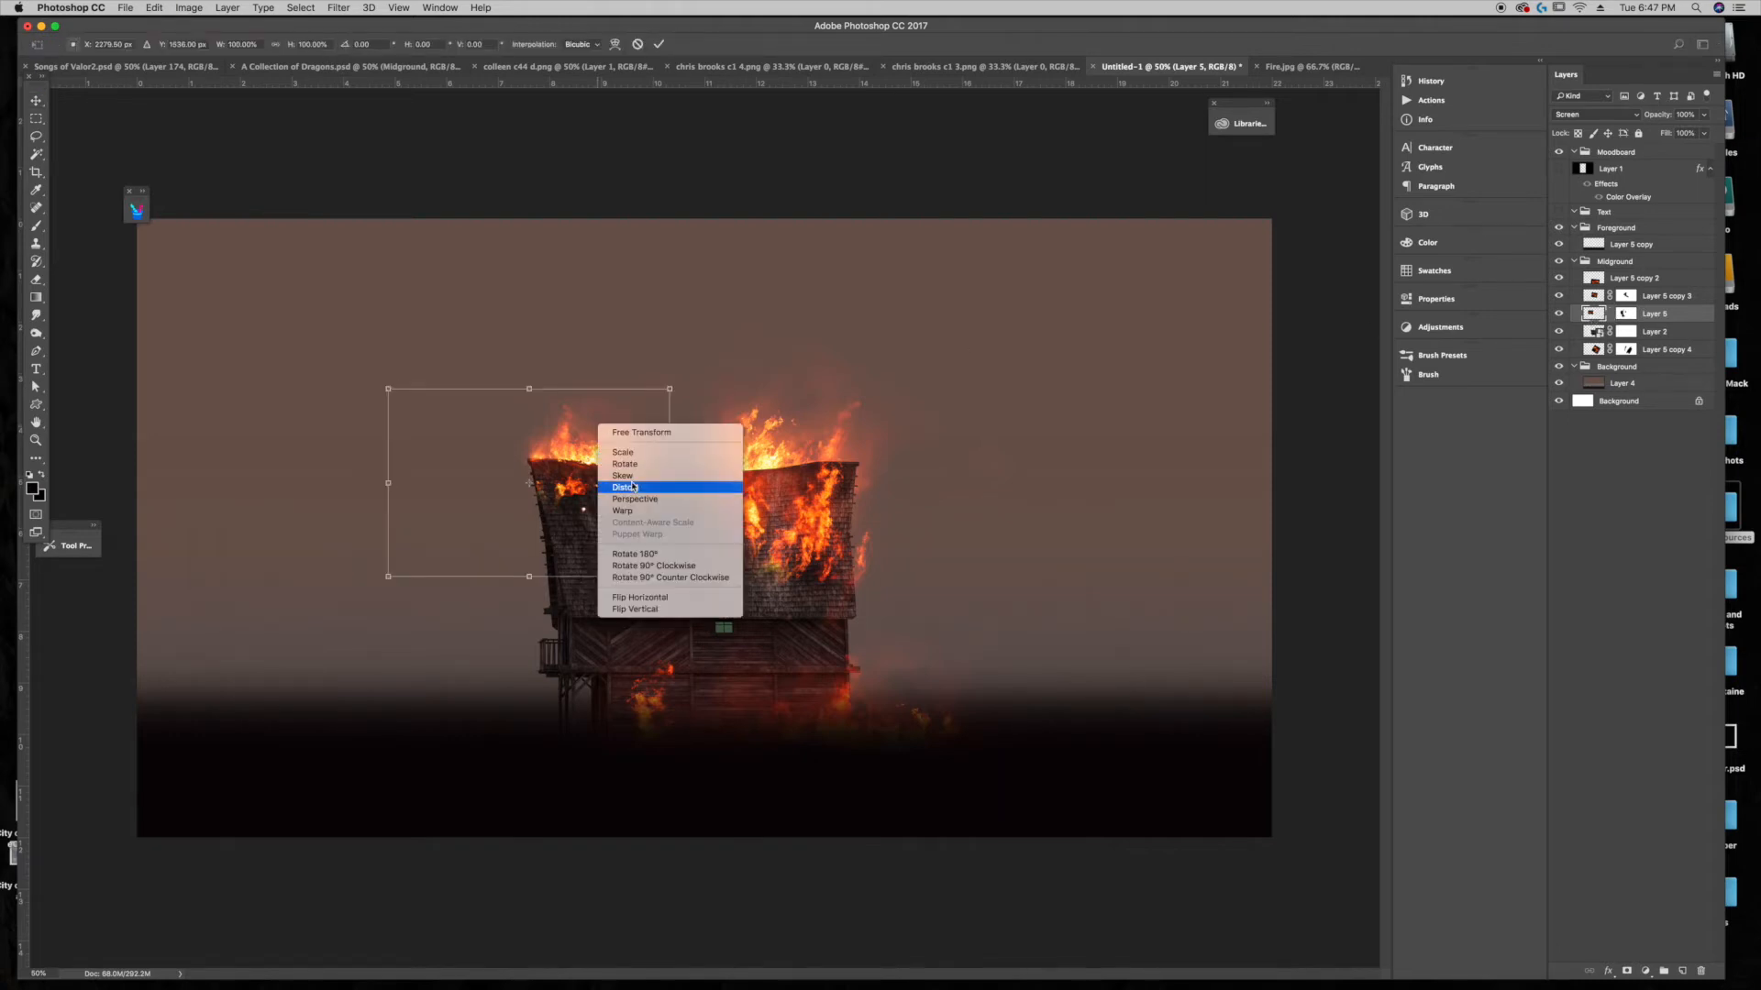
left_click(538, 392)
left_click_drag(538, 393, 567, 416)
key("Return")
Step: Rotate Layer 5 copy 2 slightly clockwise, scale it down, and position its flames over the house's lower front wall
left_click(1659, 265)
left_click(1658, 280)
key("super+t")
left_click_drag(1049, 464, 1028, 531)
left_click_drag(798, 597, 798, 583)
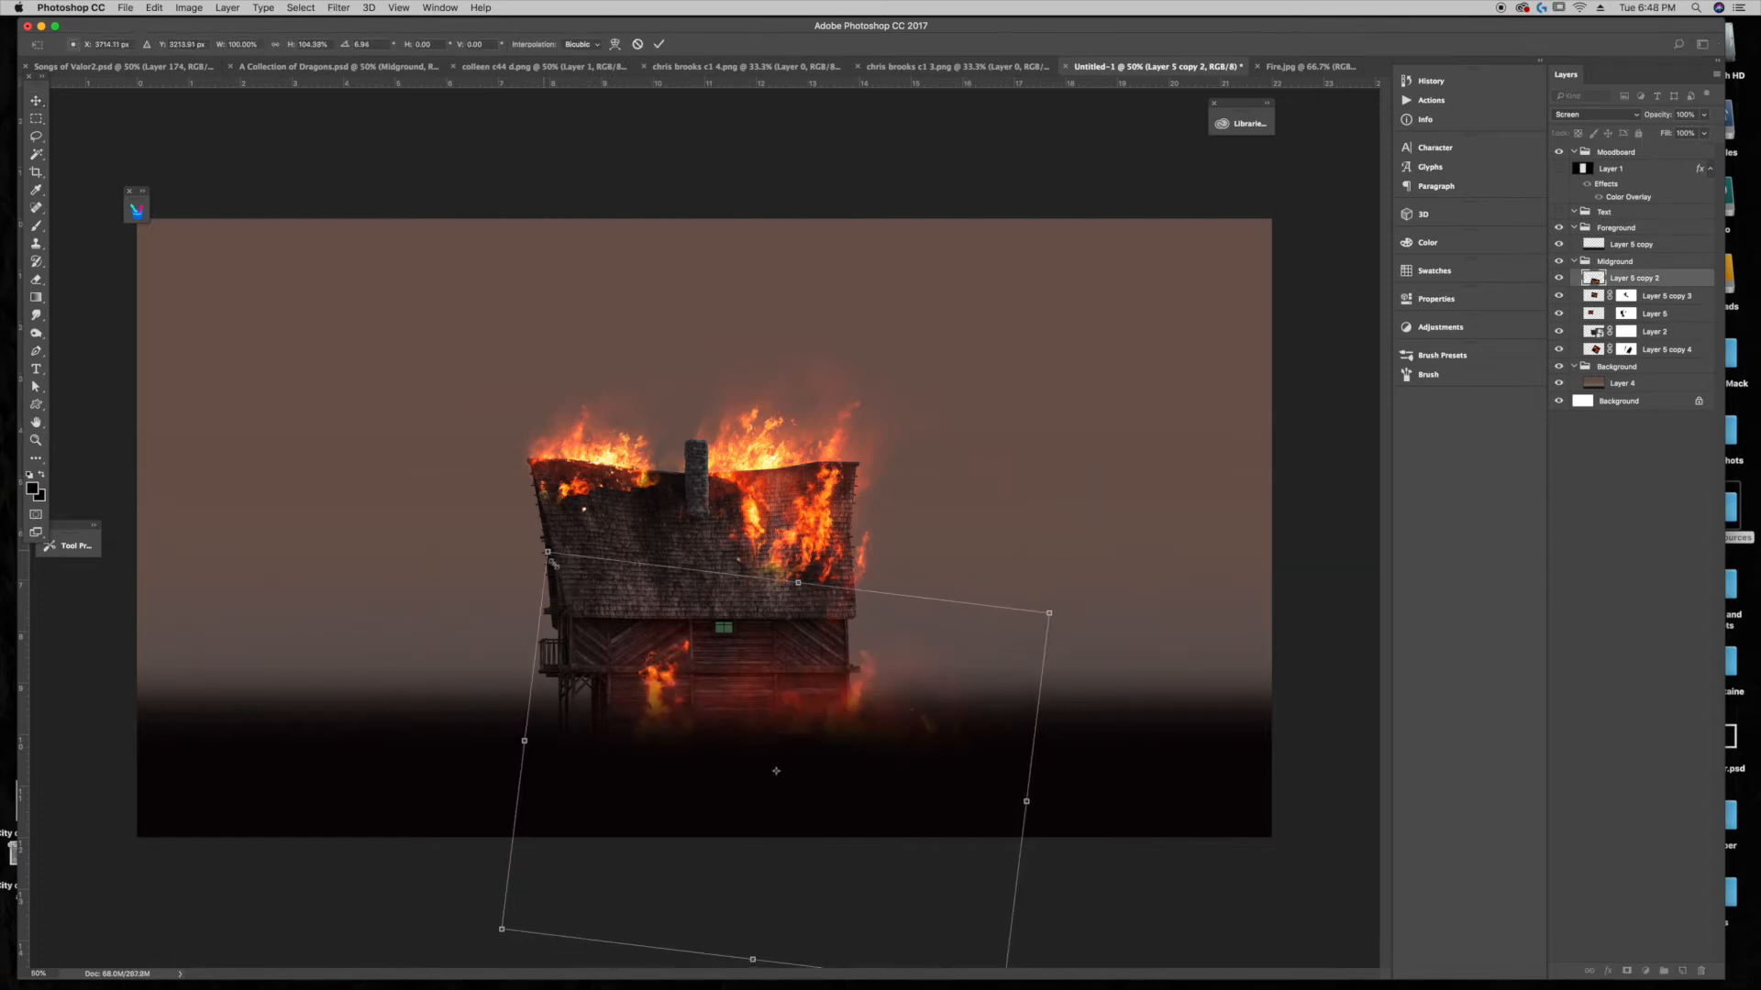
left_click_drag(549, 554, 637, 638)
left_click_drag(734, 689, 691, 636)
left_click_drag(1087, 550, 1092, 559)
left_click_drag(889, 683, 876, 680)
key("Return")
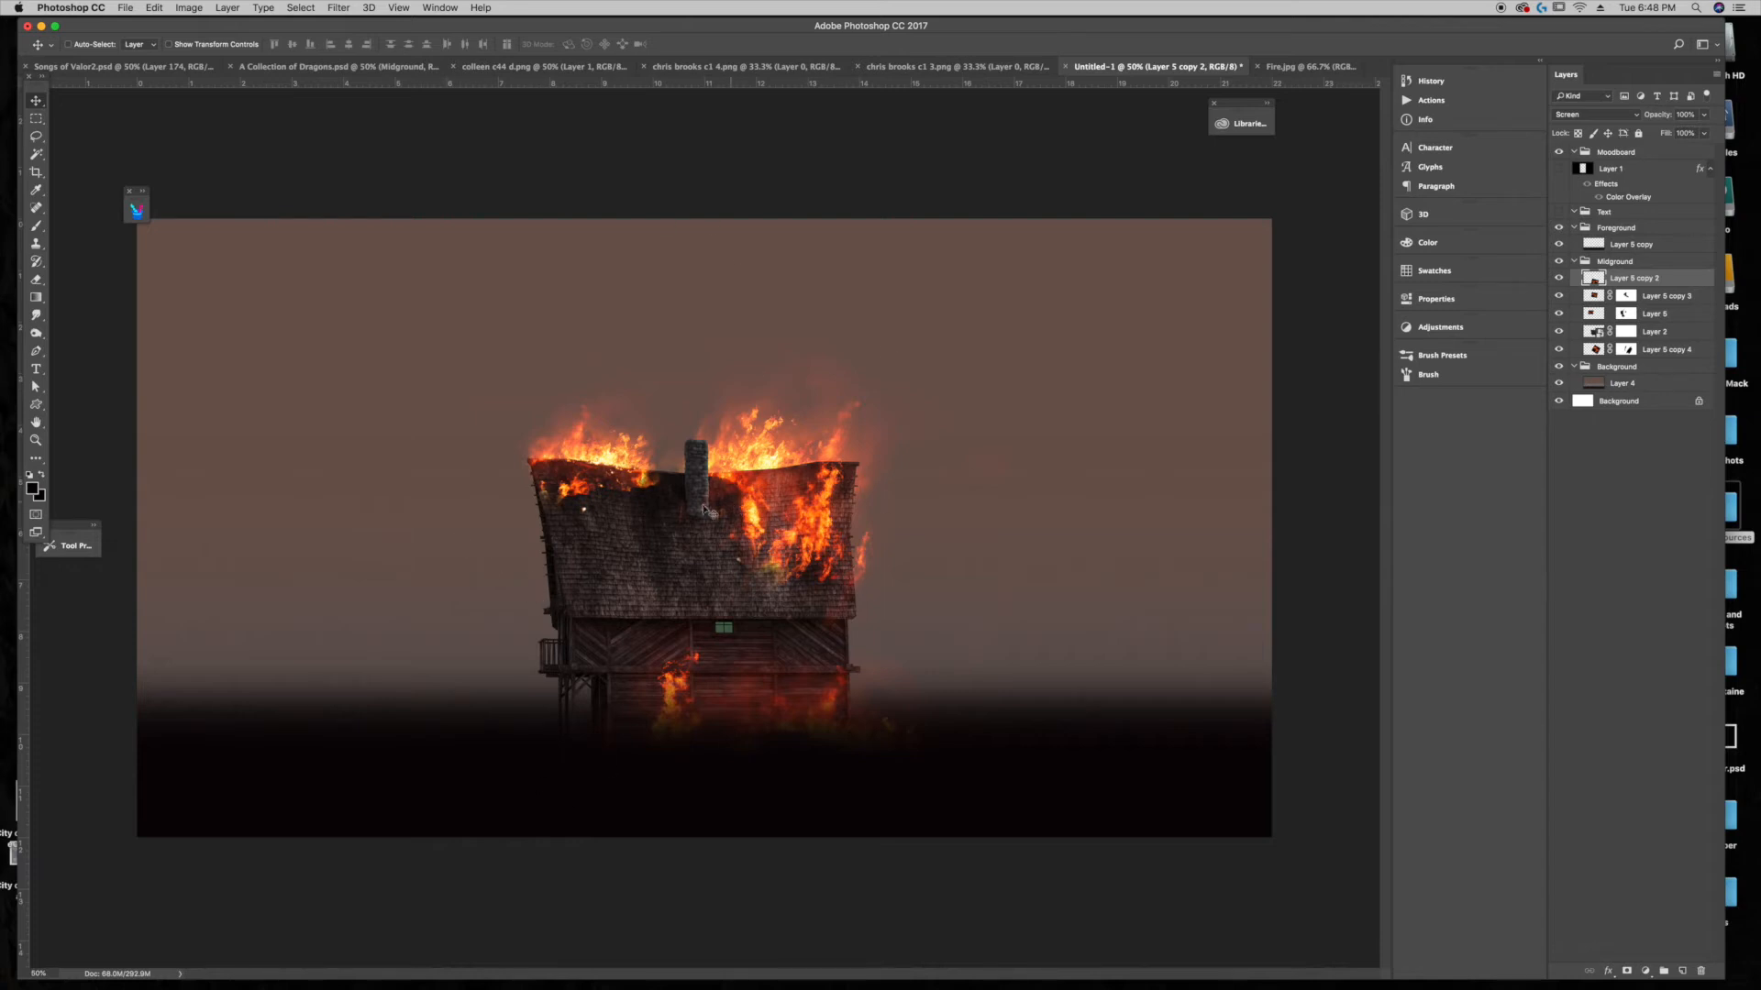
Step: Create a new layer above Layer 4 in the Background group and choose a textured, cloud-shaped brush from the MagicSquire library
left_click(1634, 386)
left_click(1680, 969)
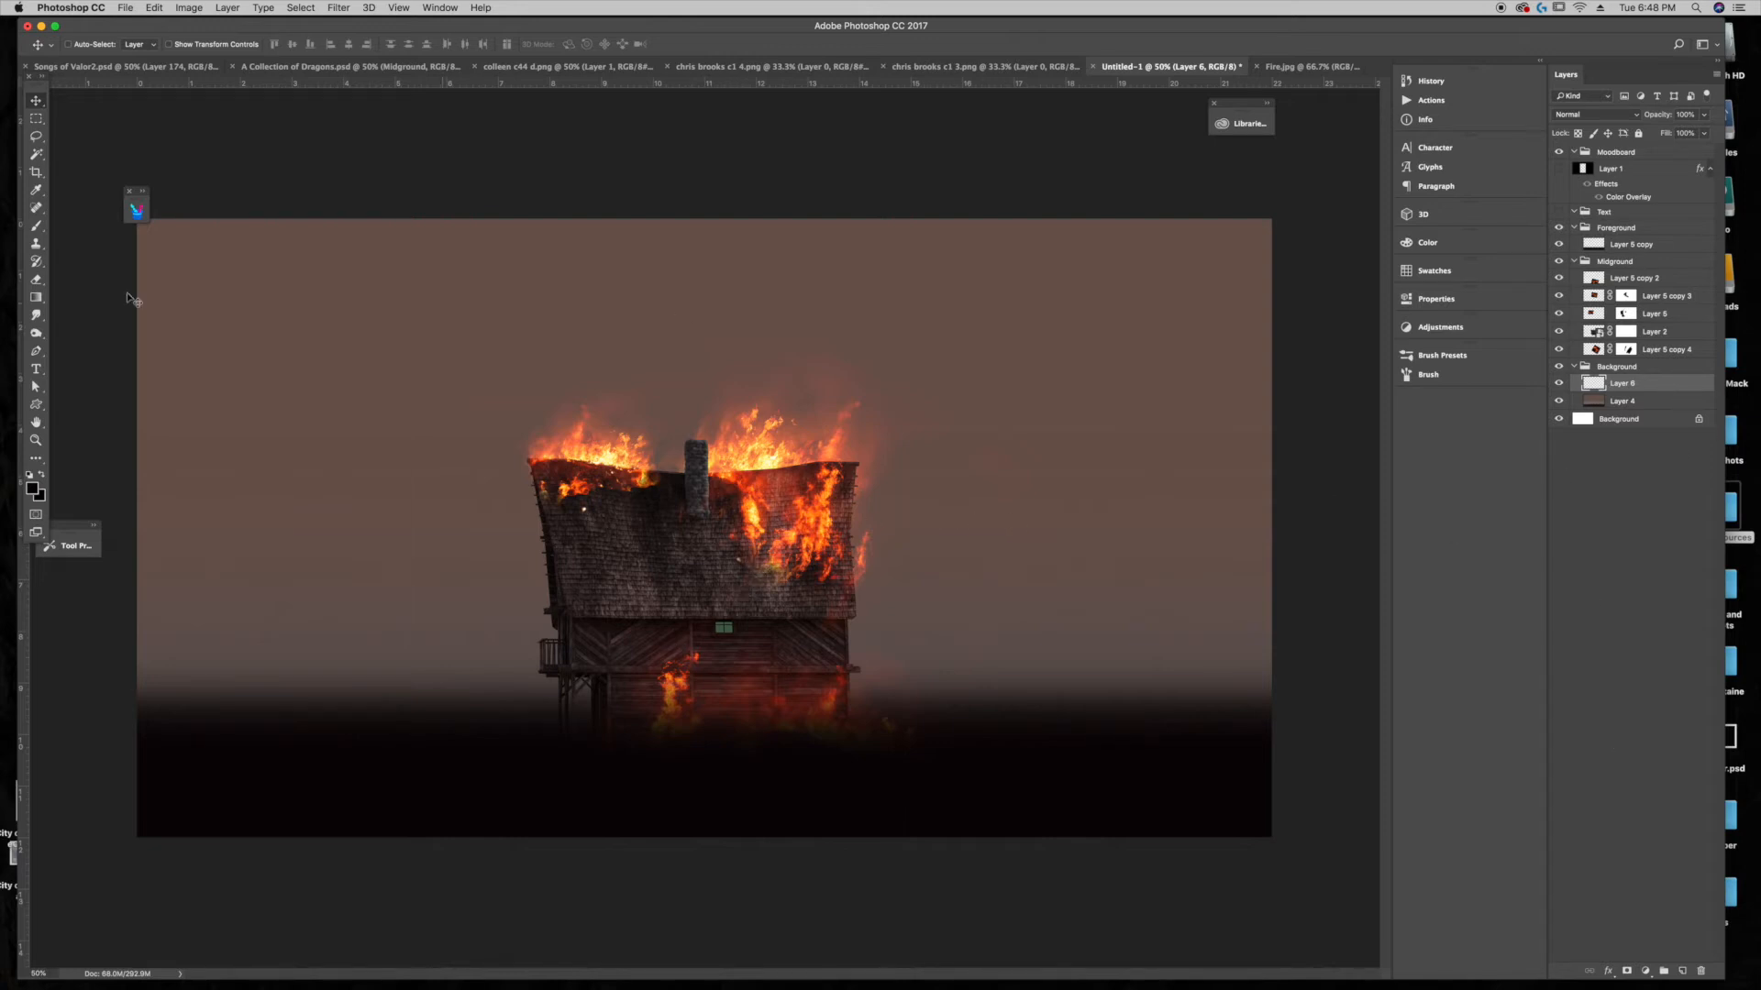
left_click(136, 211)
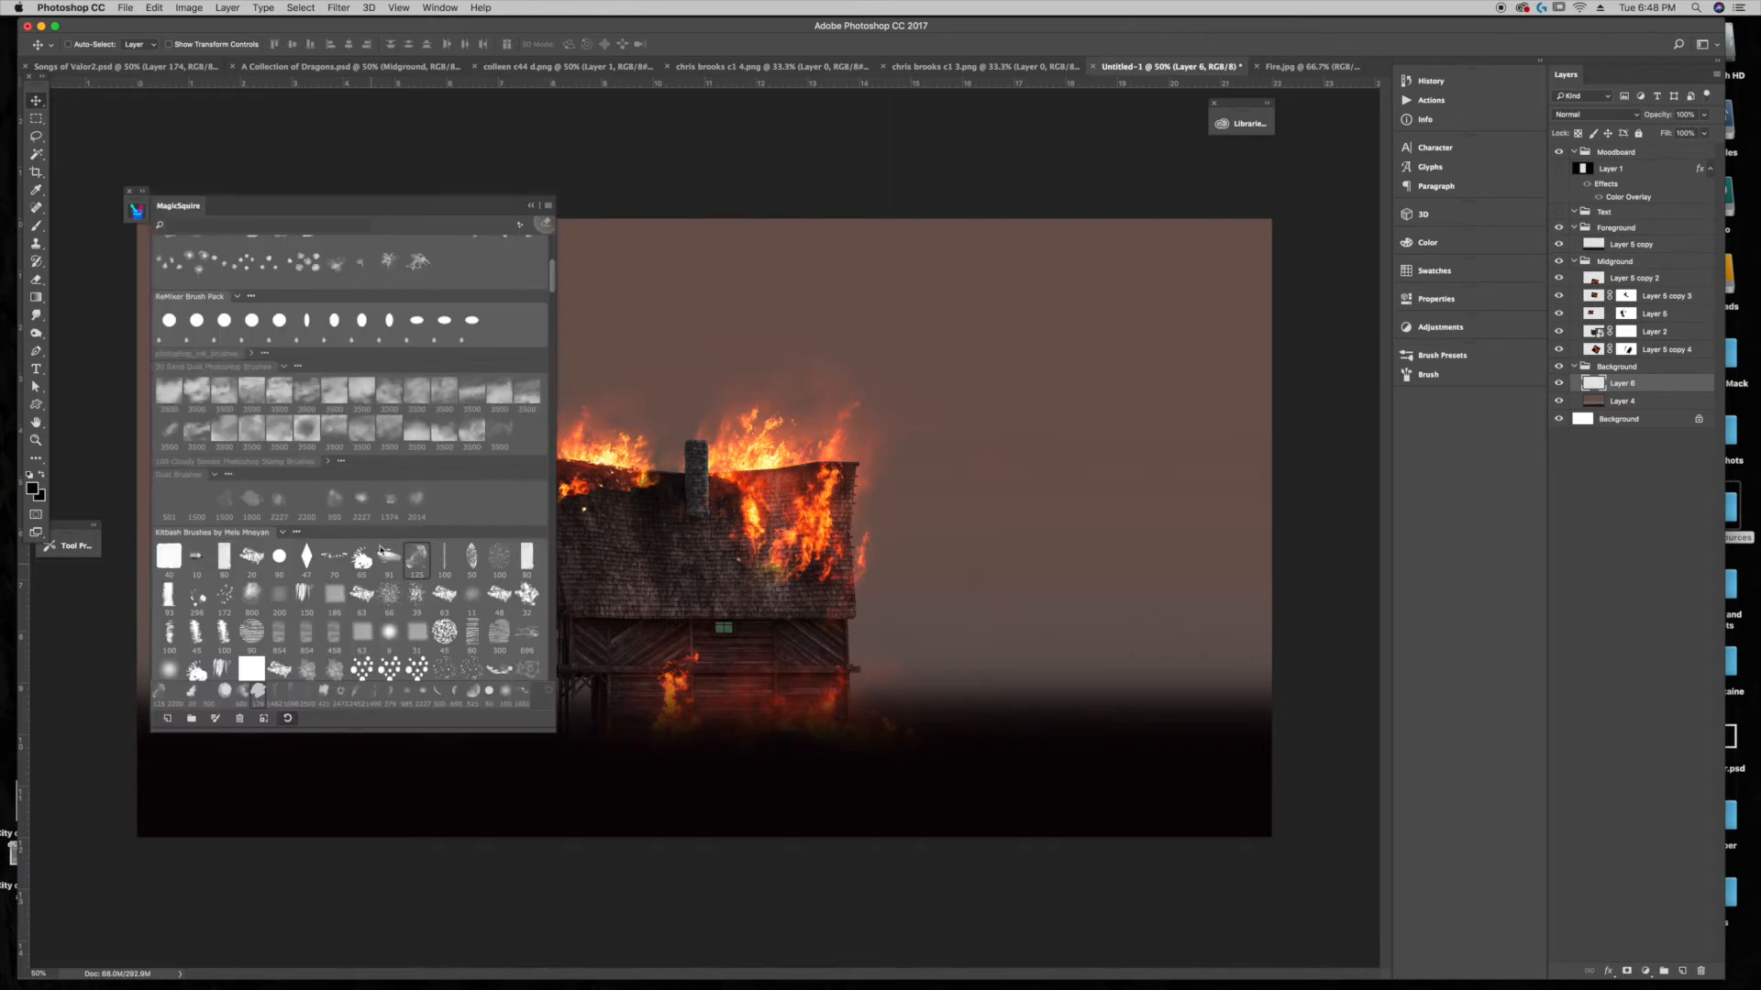
scroll(552, 279, "down", 5)
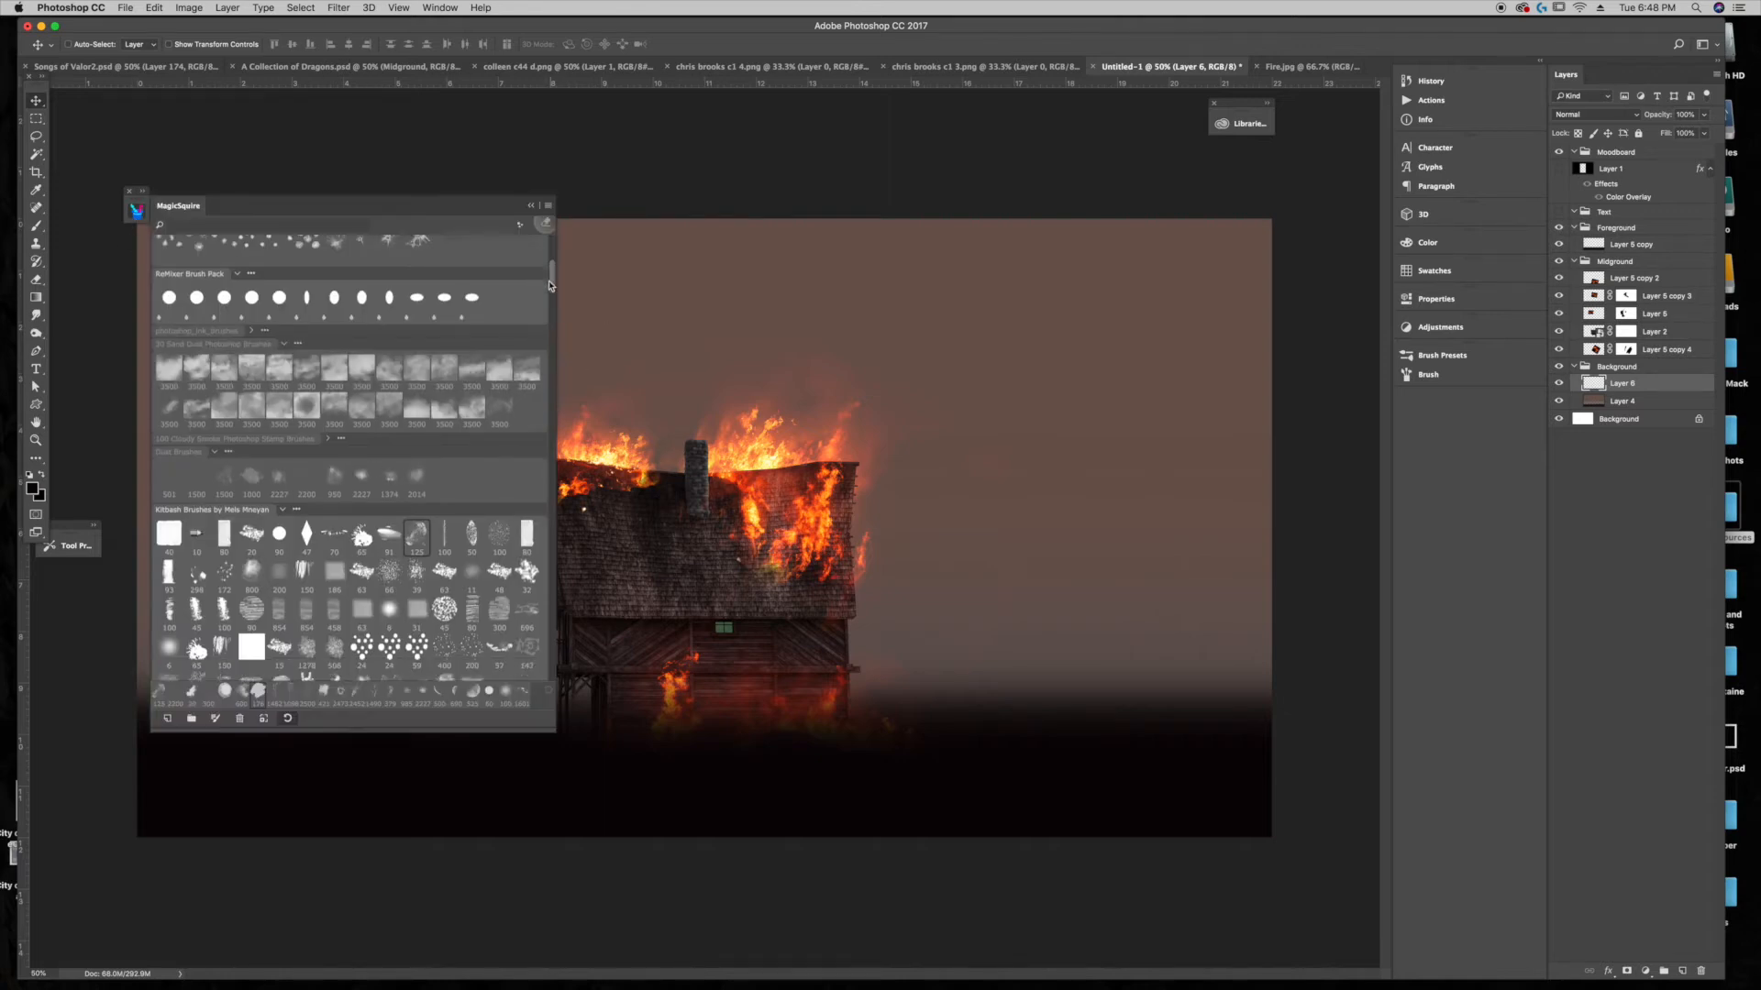
left_click_drag(553, 283, 550, 416)
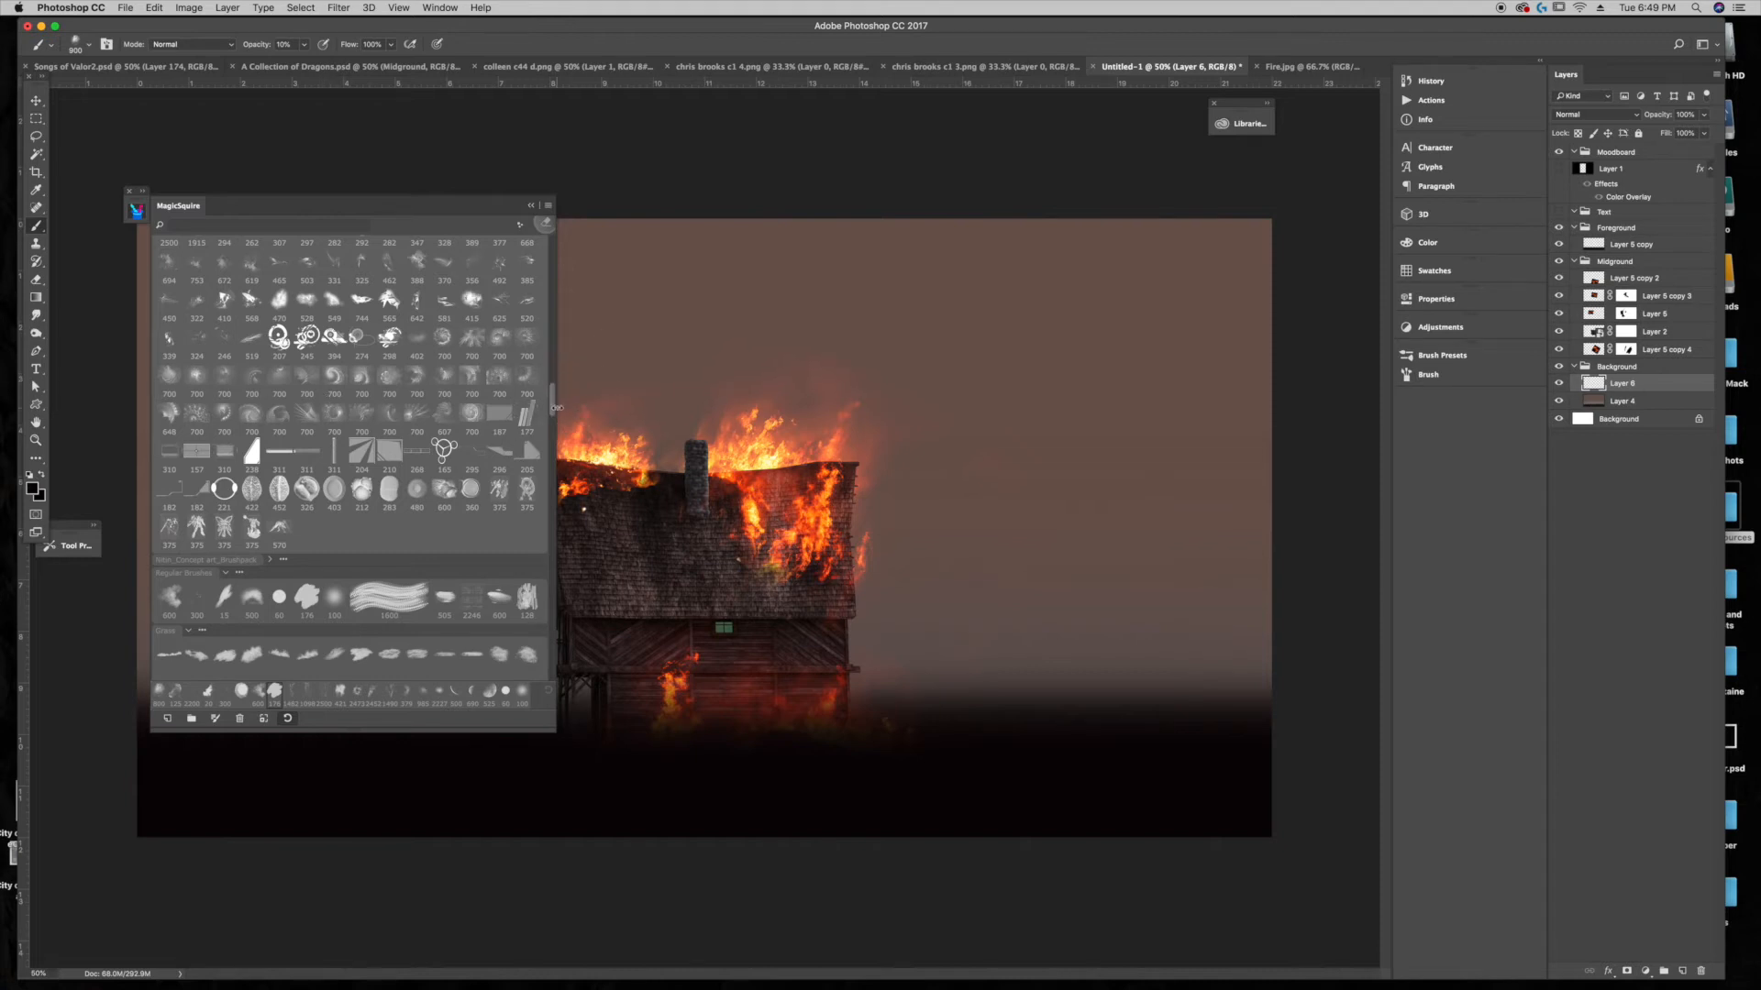
scroll(553, 419, "down", 5)
scroll(553, 458, "down", 10)
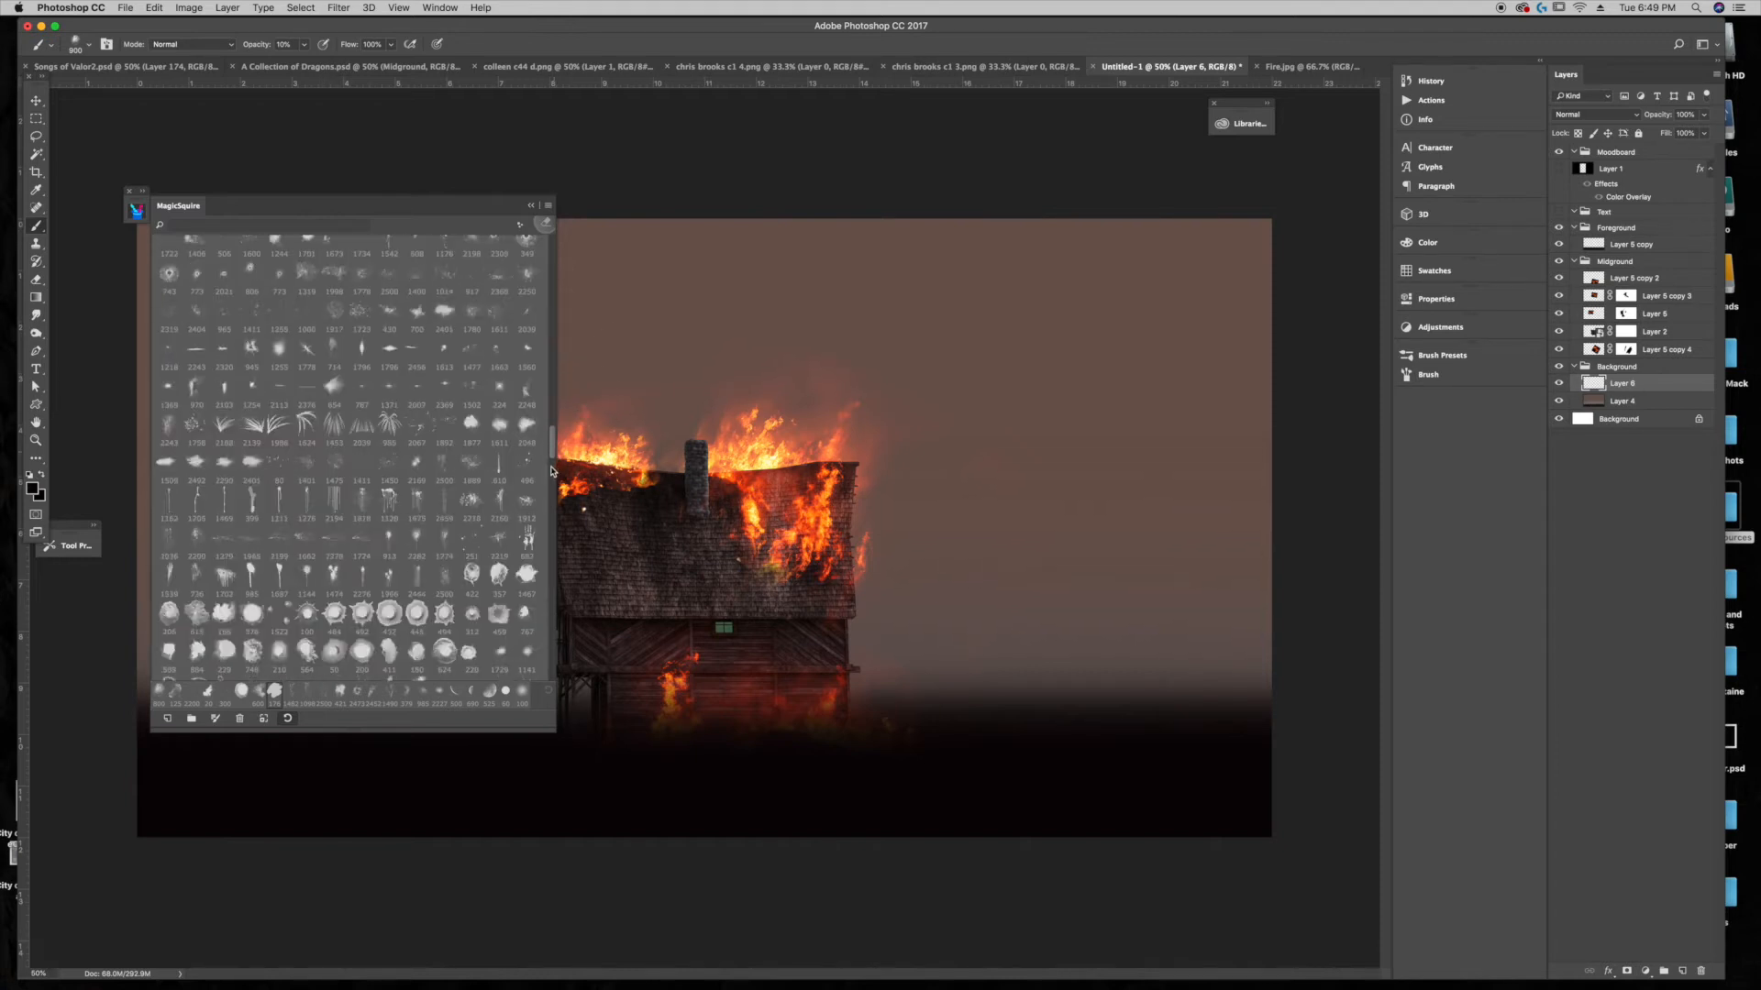
scroll(551, 488, "down", 5)
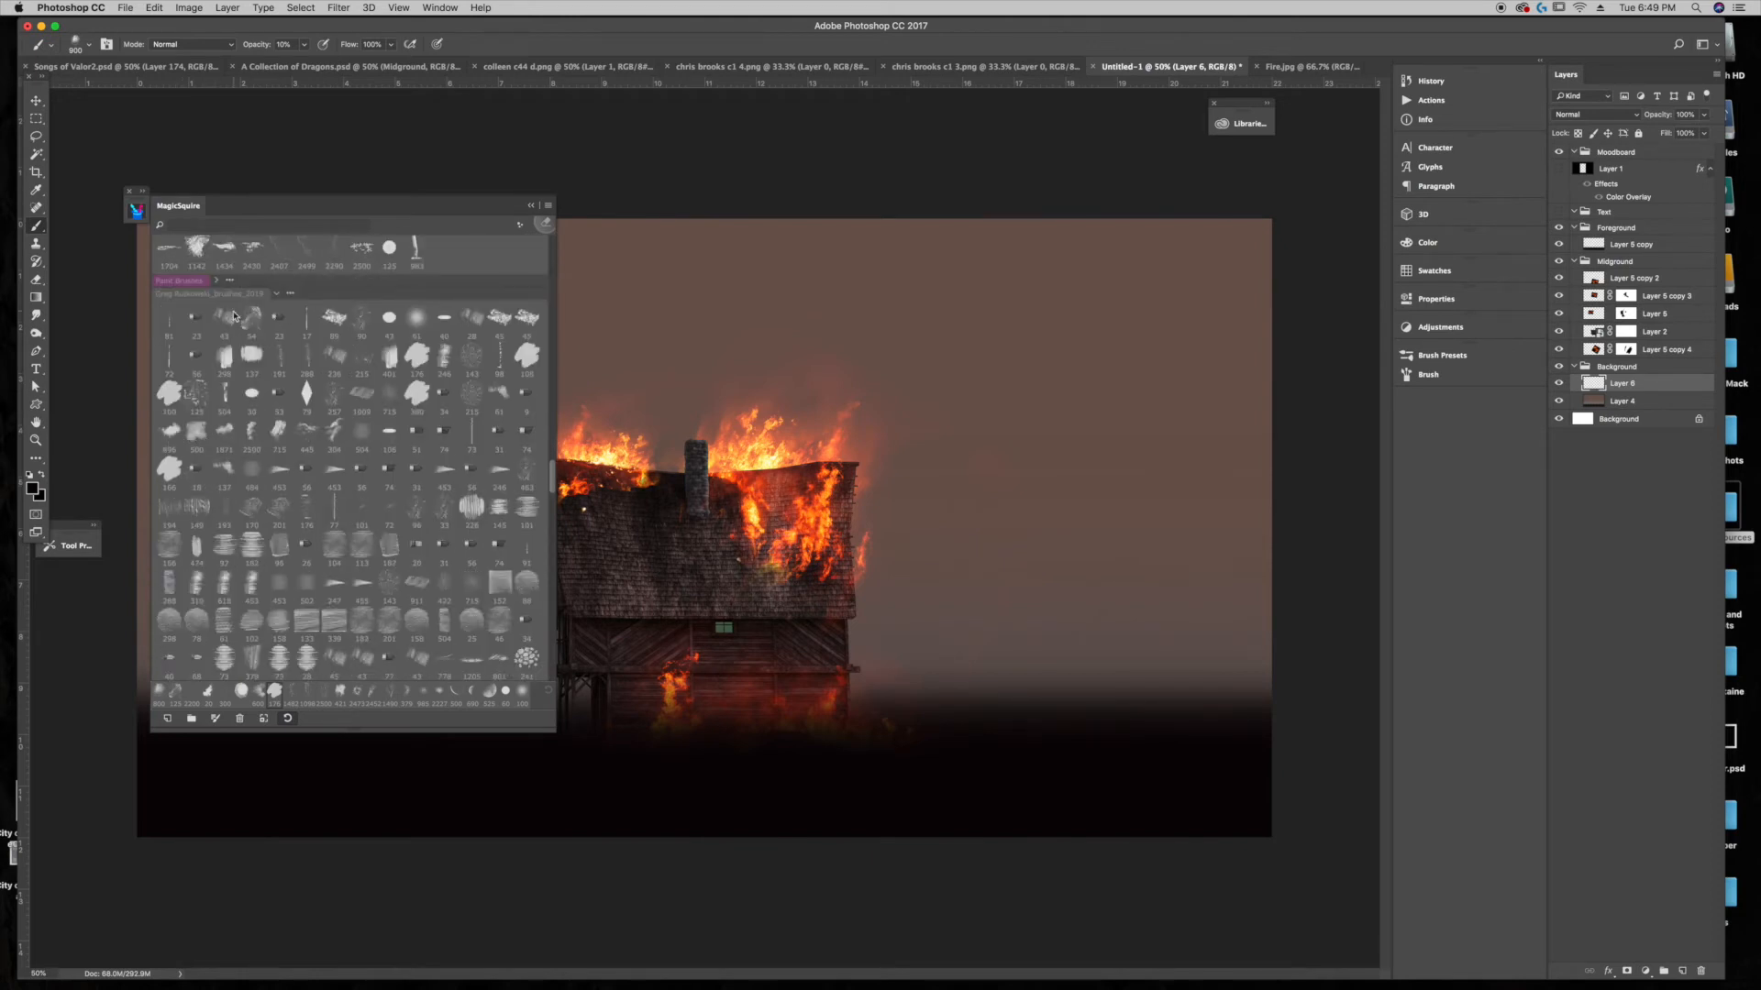
left_click(197, 430)
left_click(538, 208)
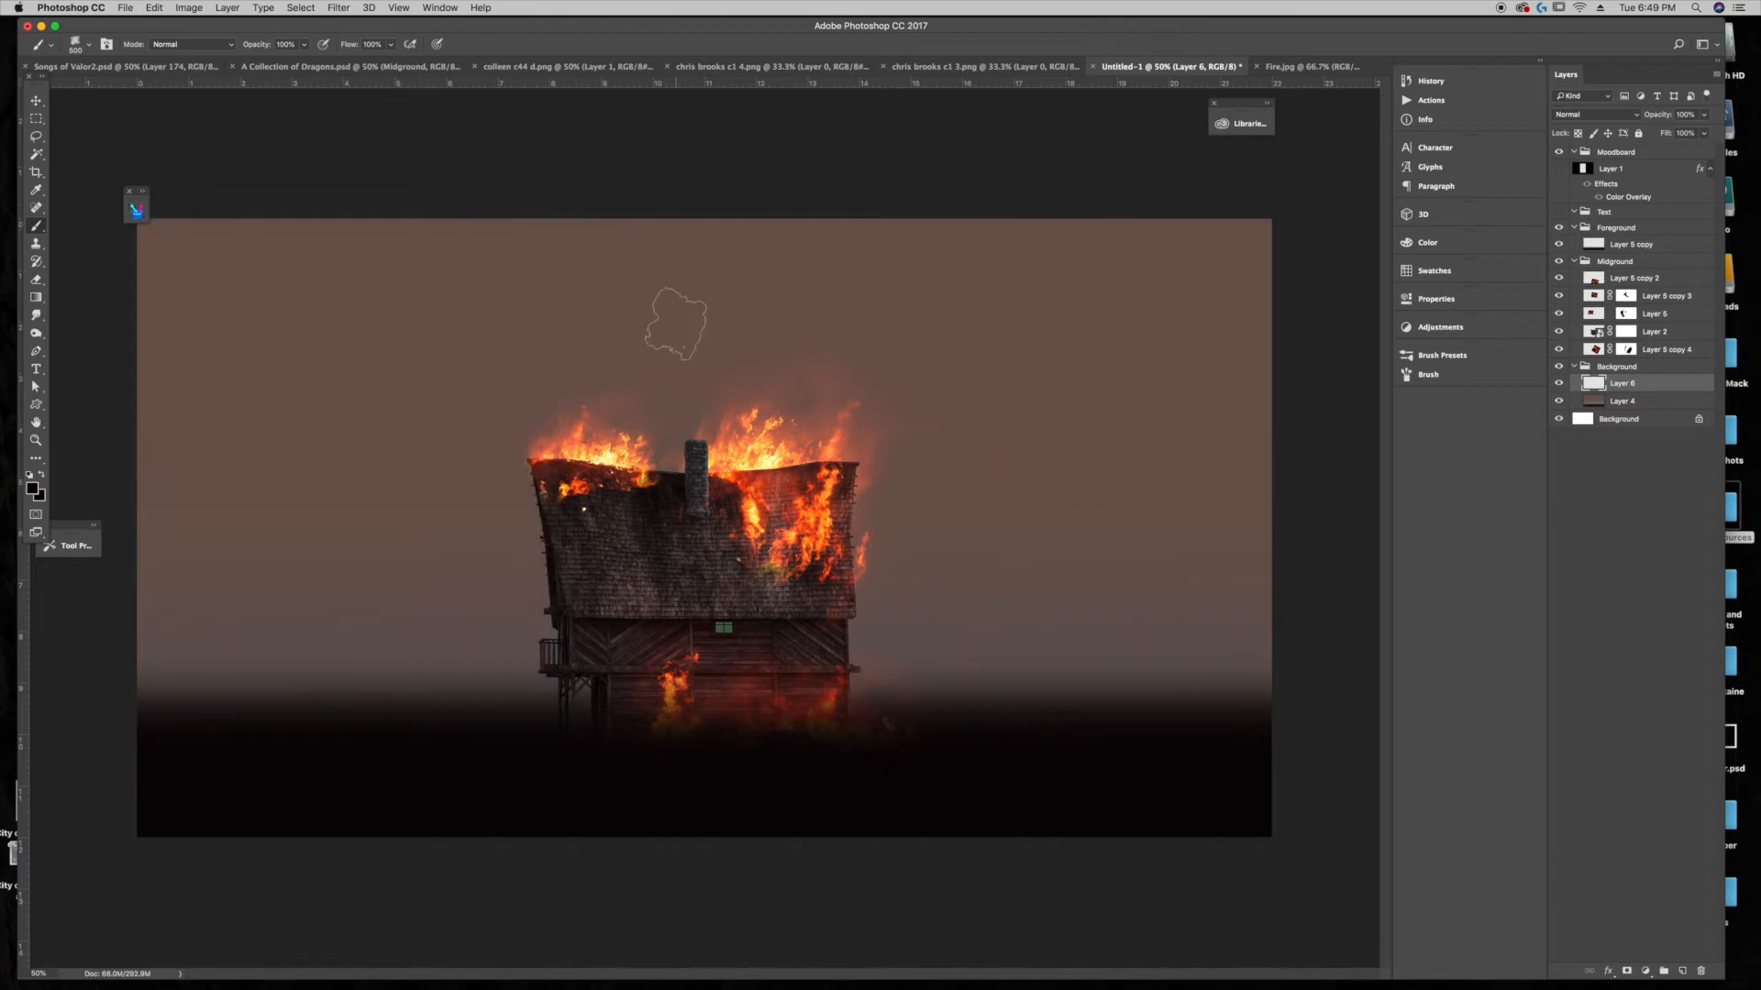
Step: Paint a thick black smoke plume with an enlarged brush, rising from the flames right of the chimney to the canvas's upper edge
mouse_move(784, 403)
left_mouse_down()
mouse_move(793, 340)
mouse_move(871, 285)
left_mouse_up()
key("bracketright")
key("bracketright")
key("bracketright")
mouse_move(784, 399)
left_mouse_down()
mouse_move(845, 268)
mouse_move(829, 182)
left_mouse_up()
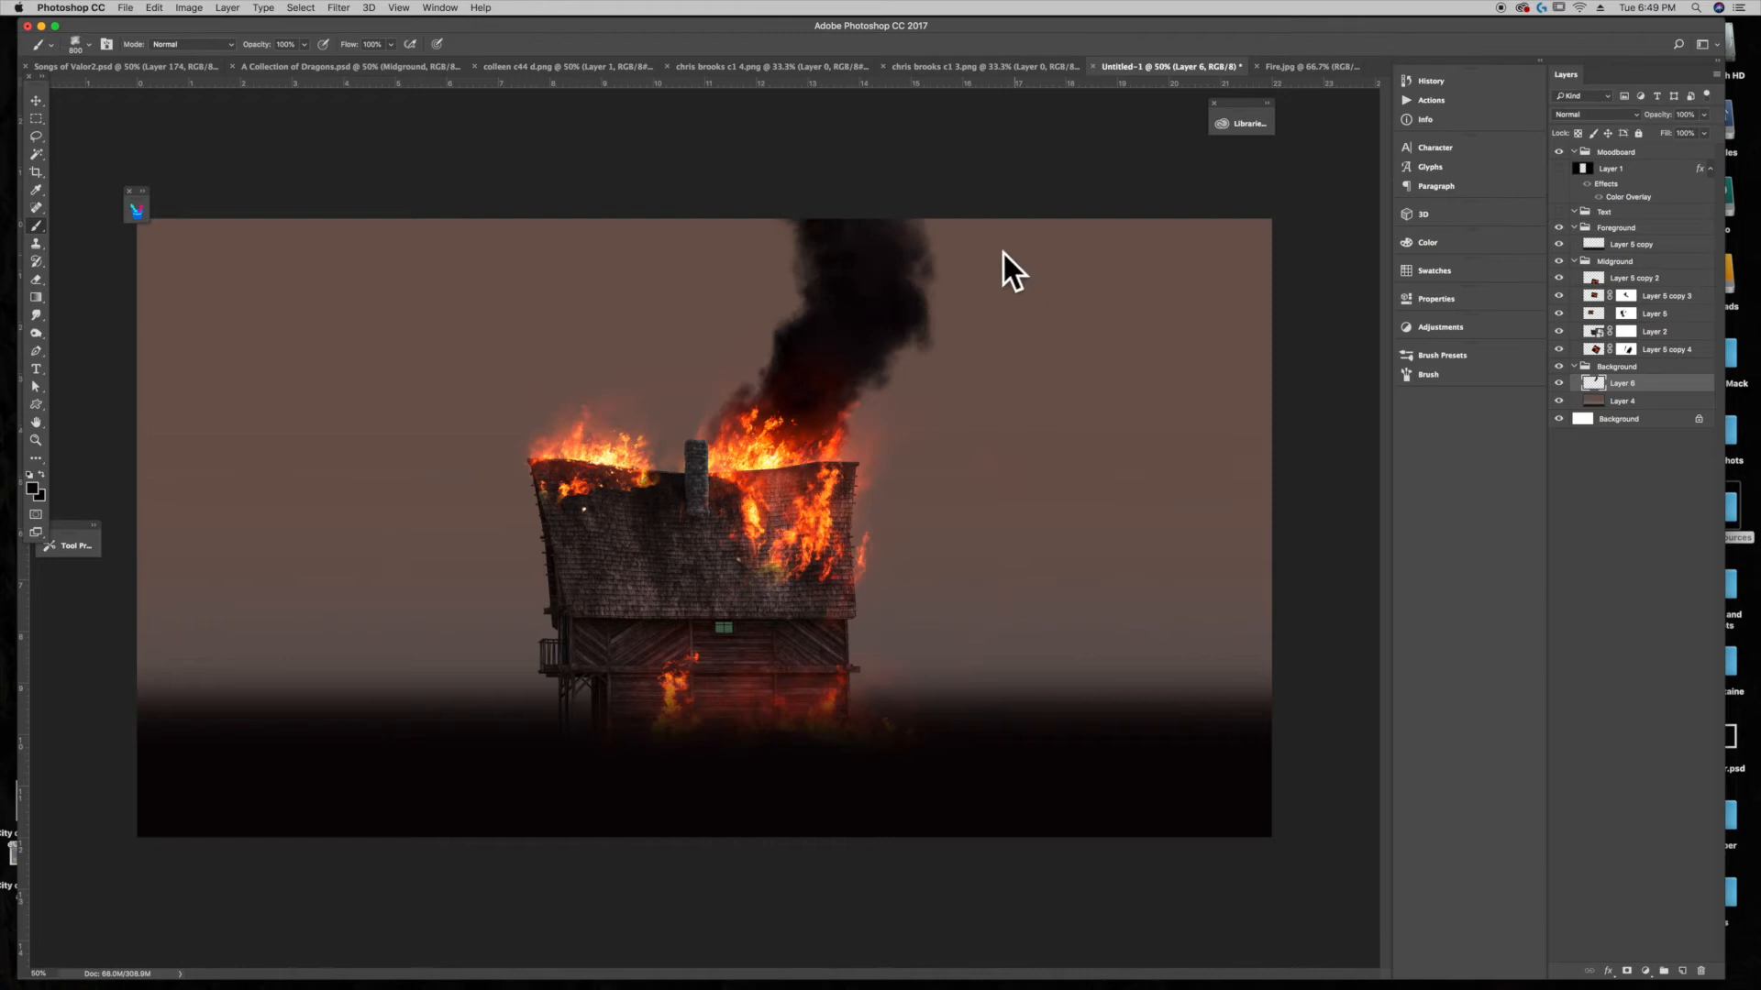
left_click_drag(851, 317, 804, 155)
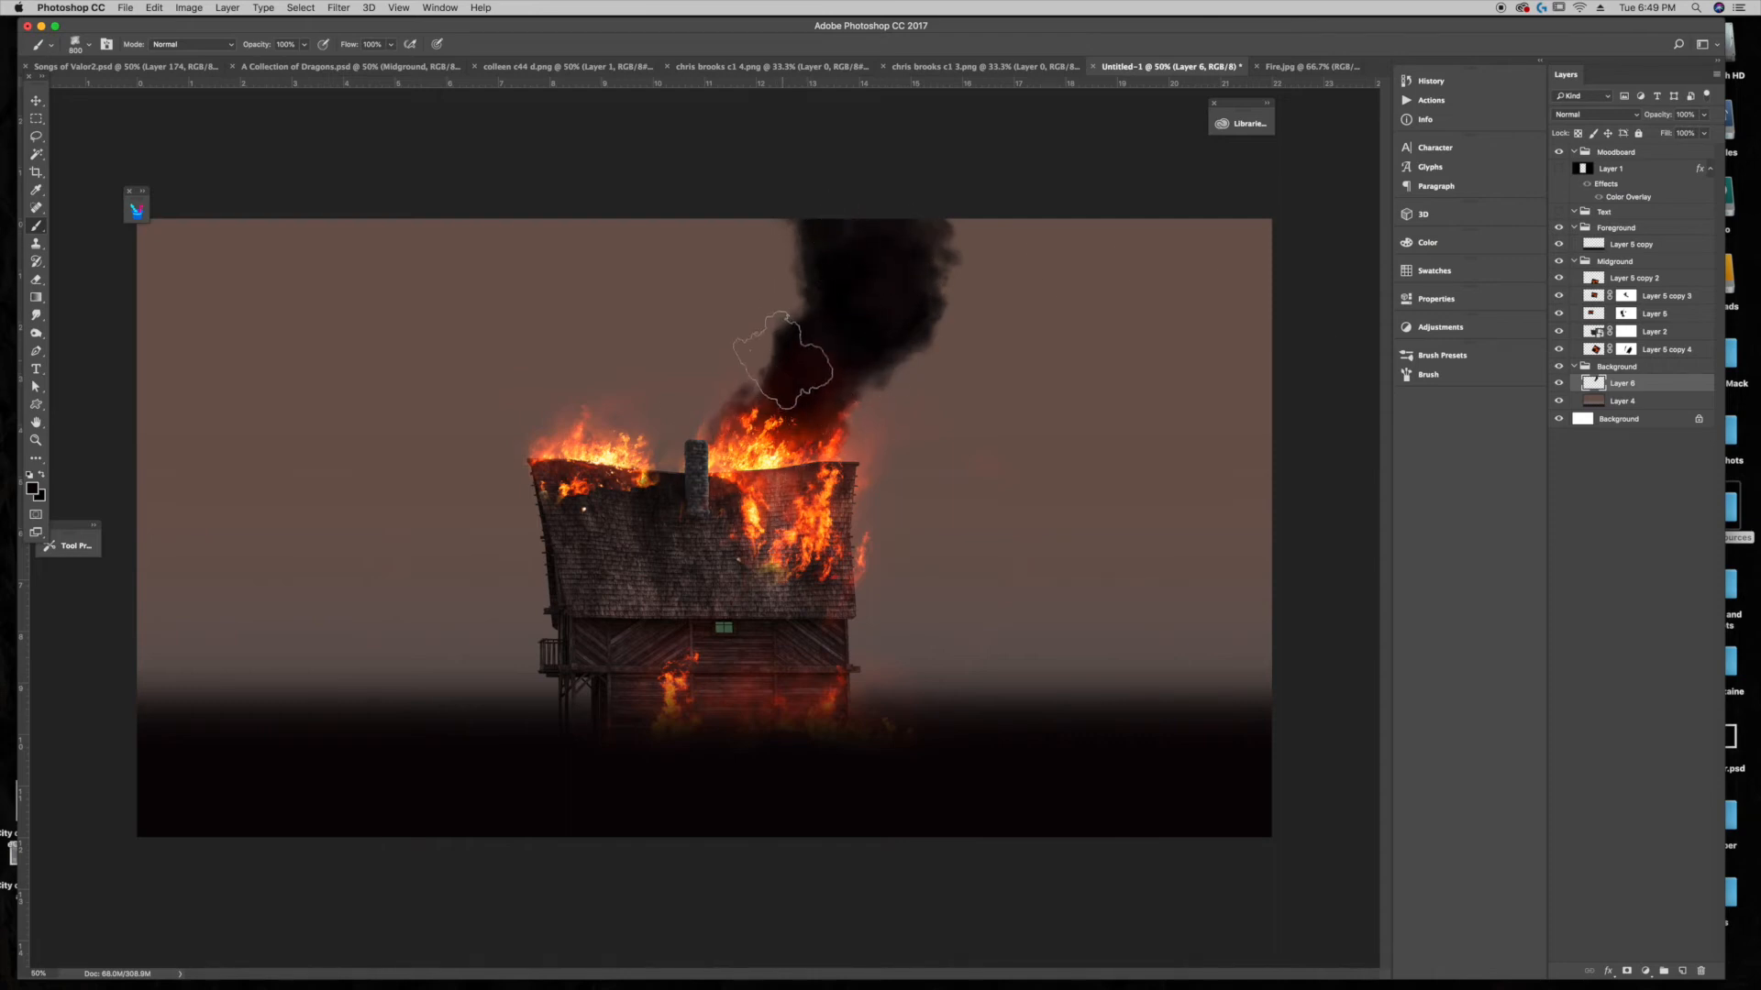
Step: Undo a test smoke dab in the sky, add a mask to Layer 6, and lightly fade the black plume at 20% brush opacity
left_click_drag(1068, 394, 1064, 398)
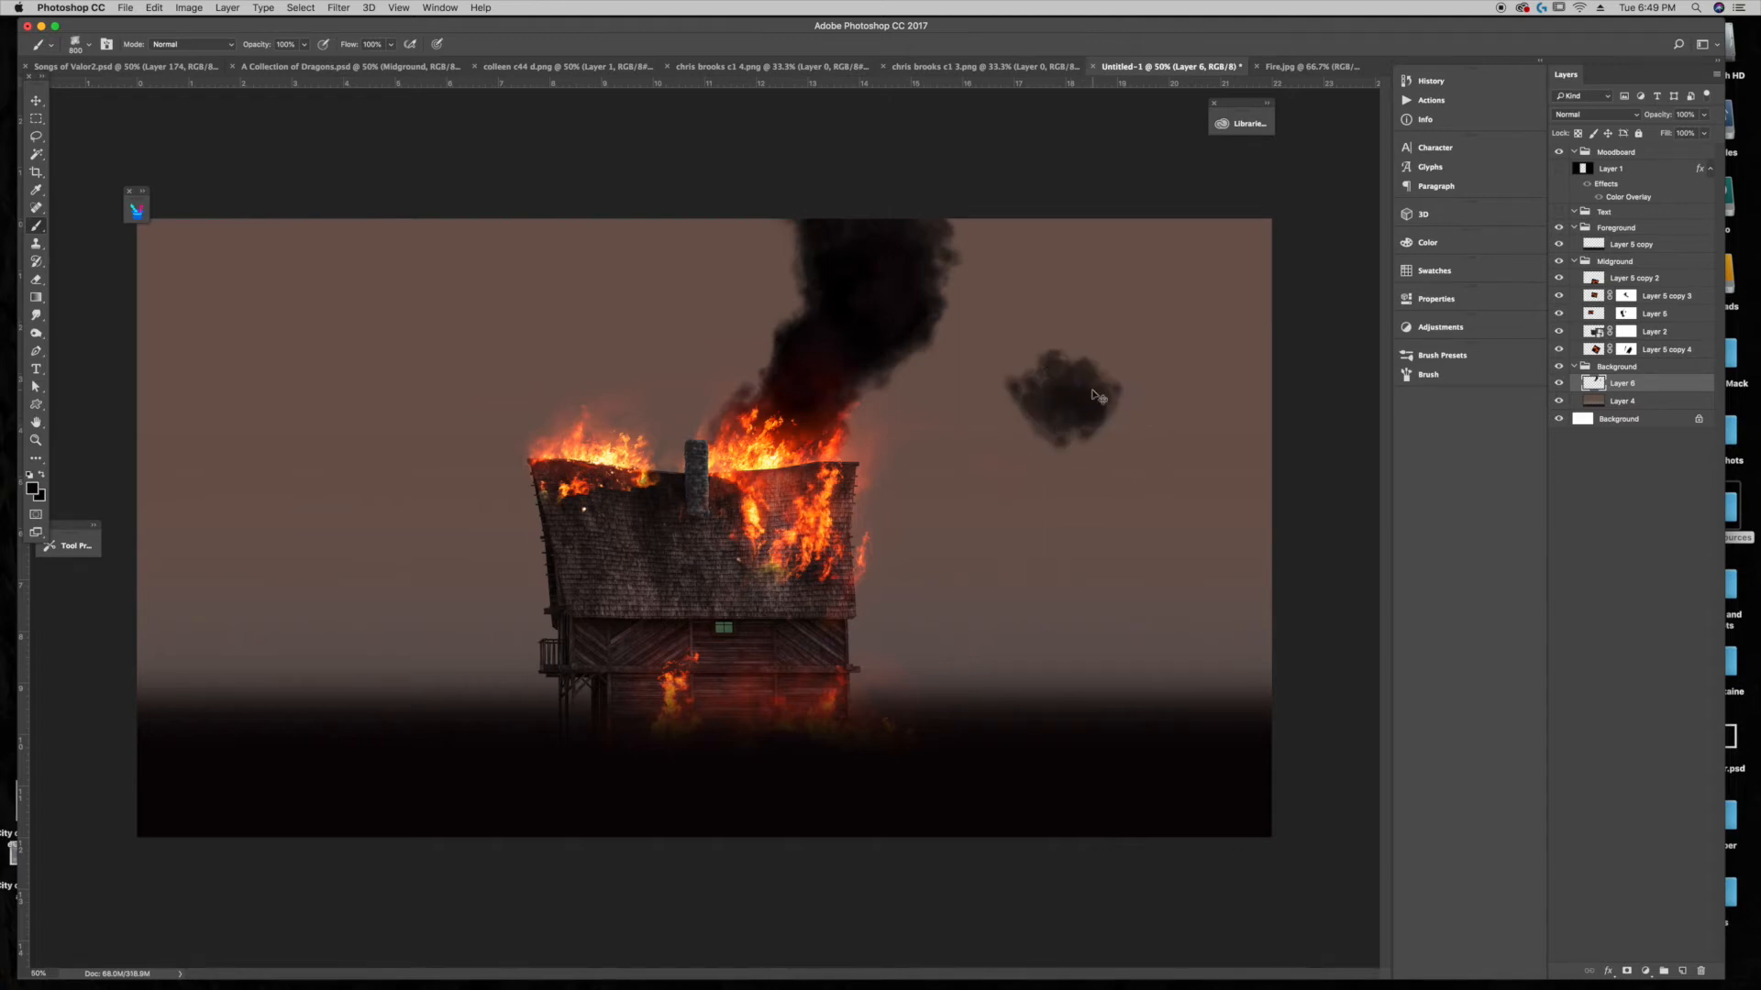
key("super+z")
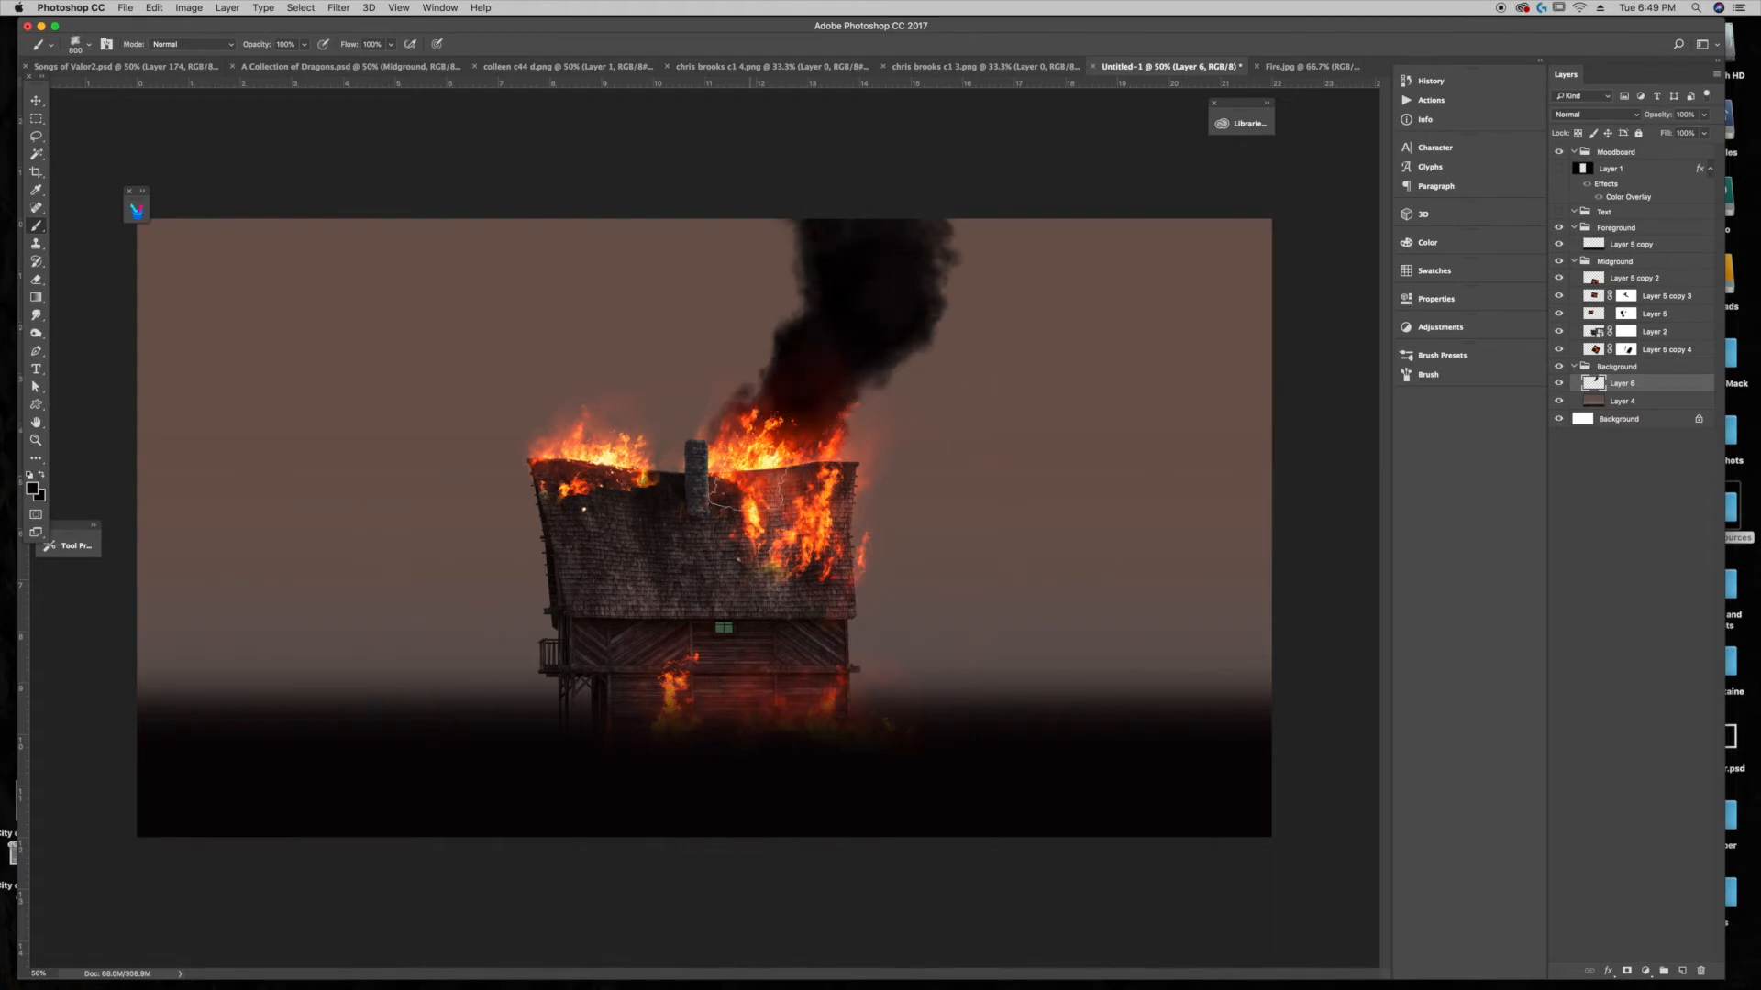
left_click(1626, 971)
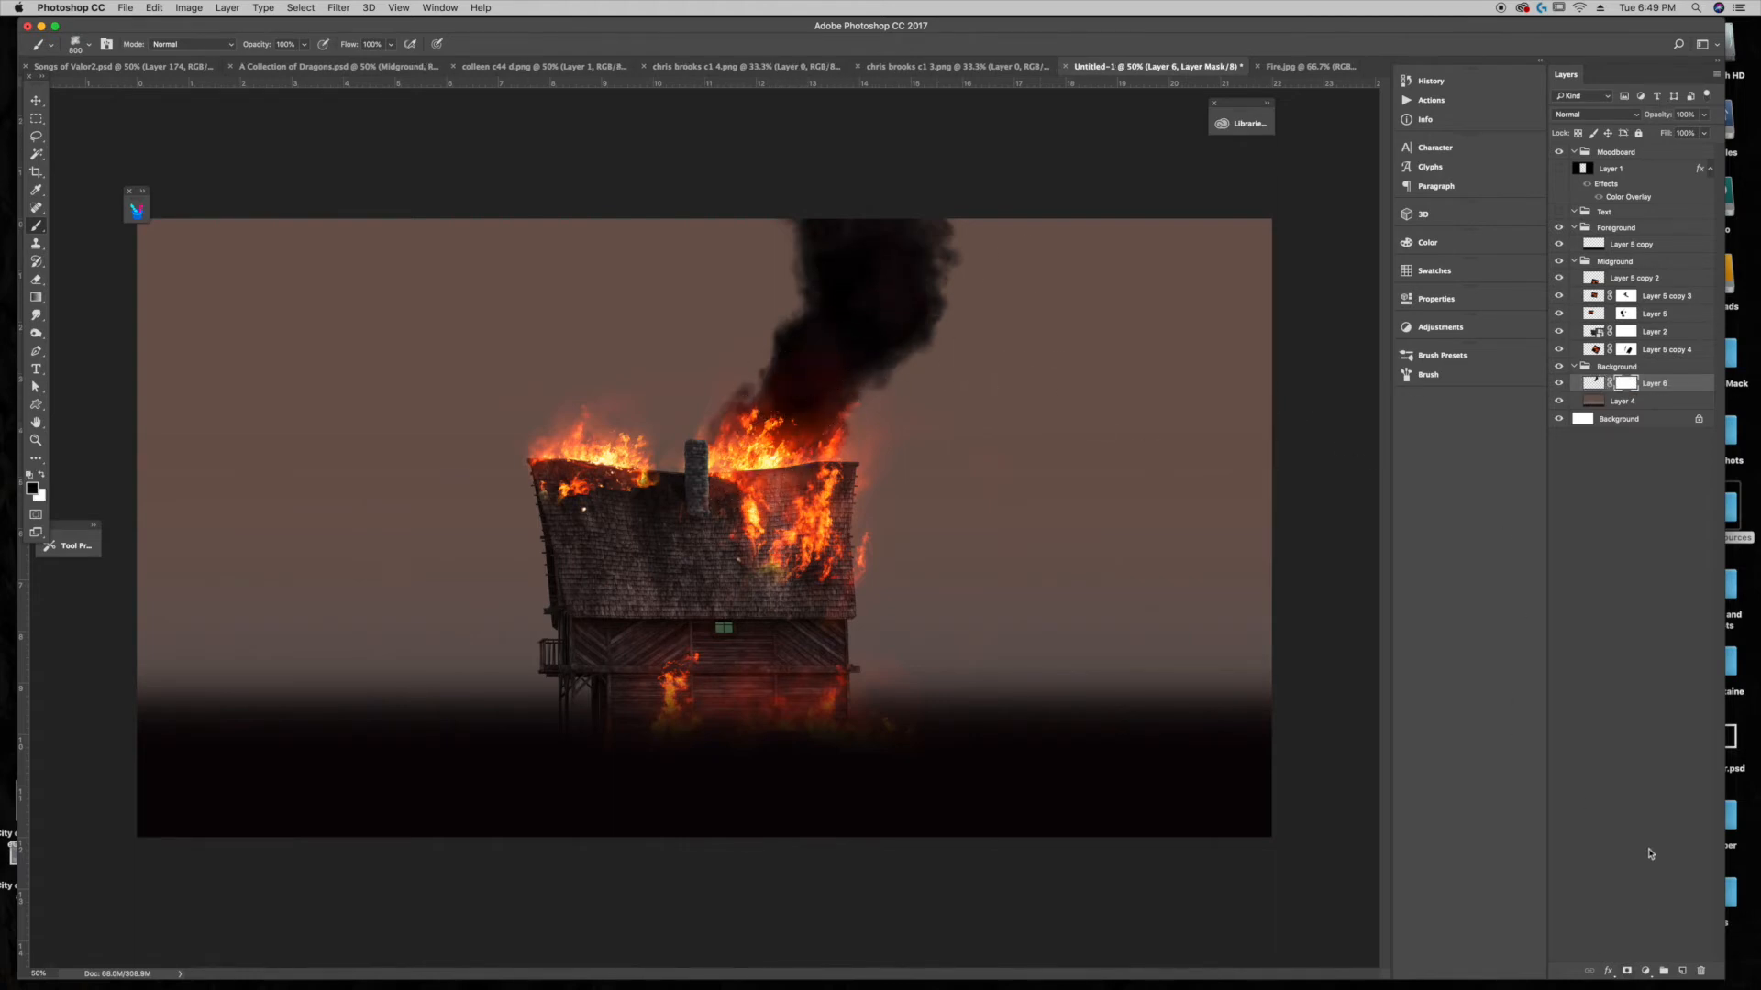
key("2")
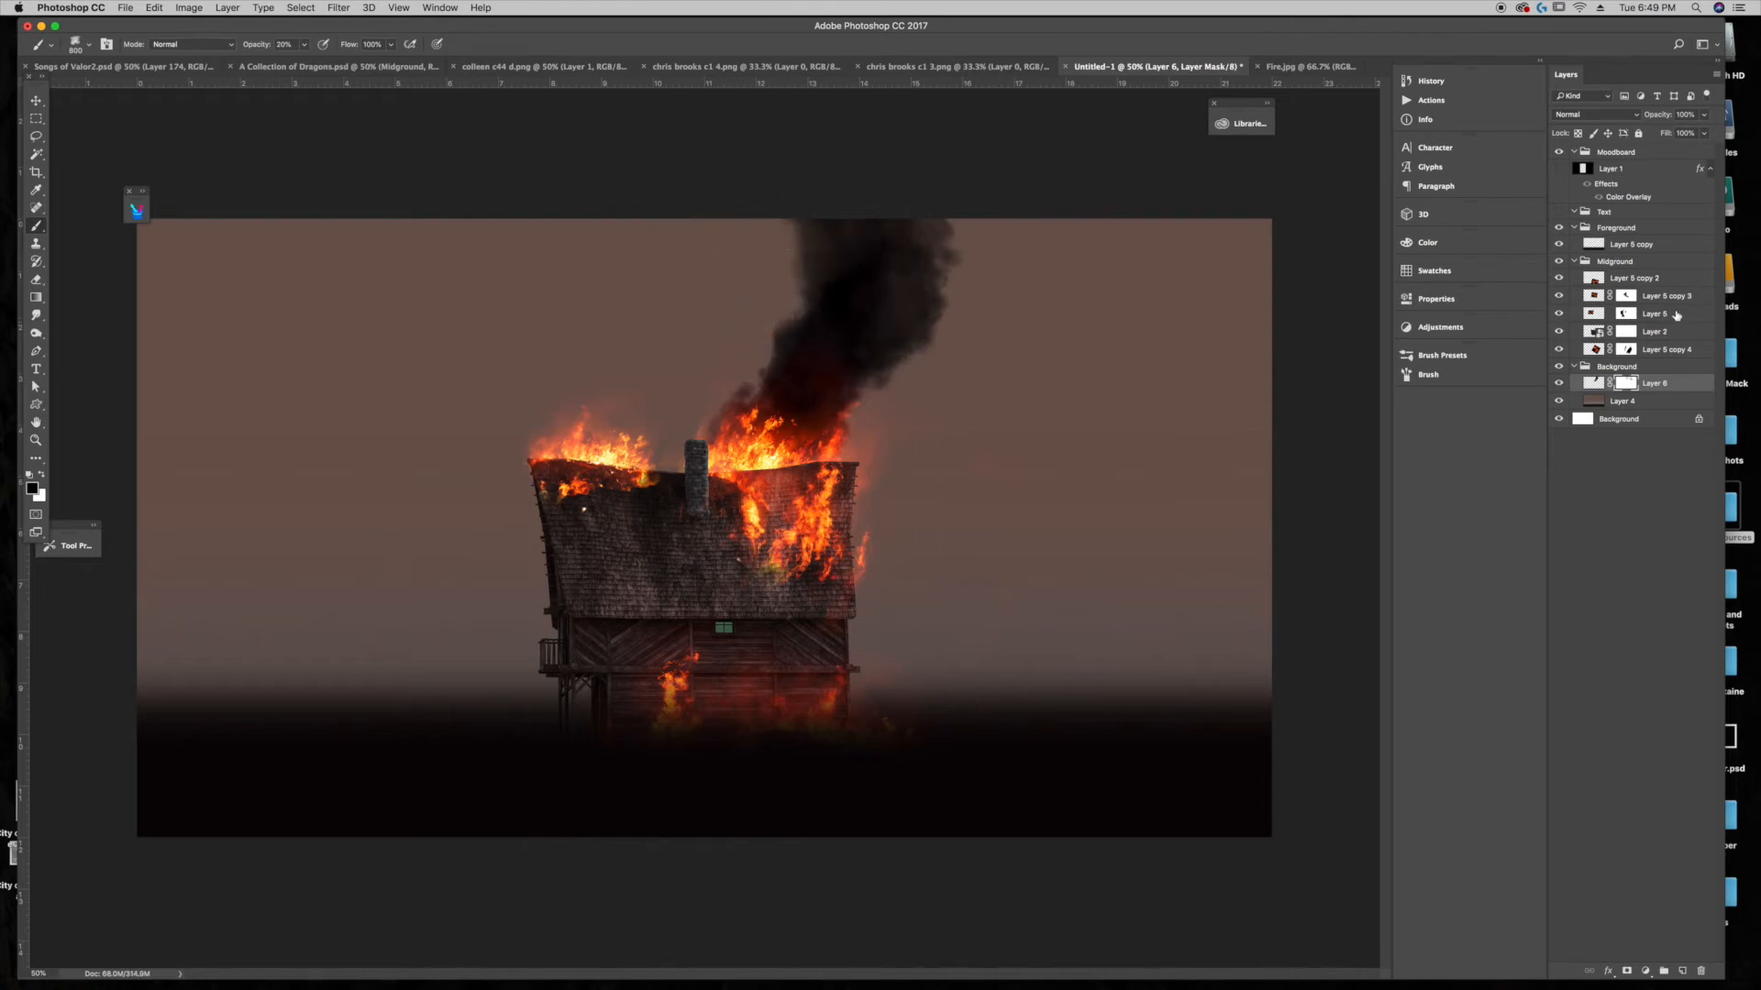
Step: Create a new layer above Layer 6 and paint a soft glow over the lower smoke with orange sampled from the flames
left_click(1685, 971)
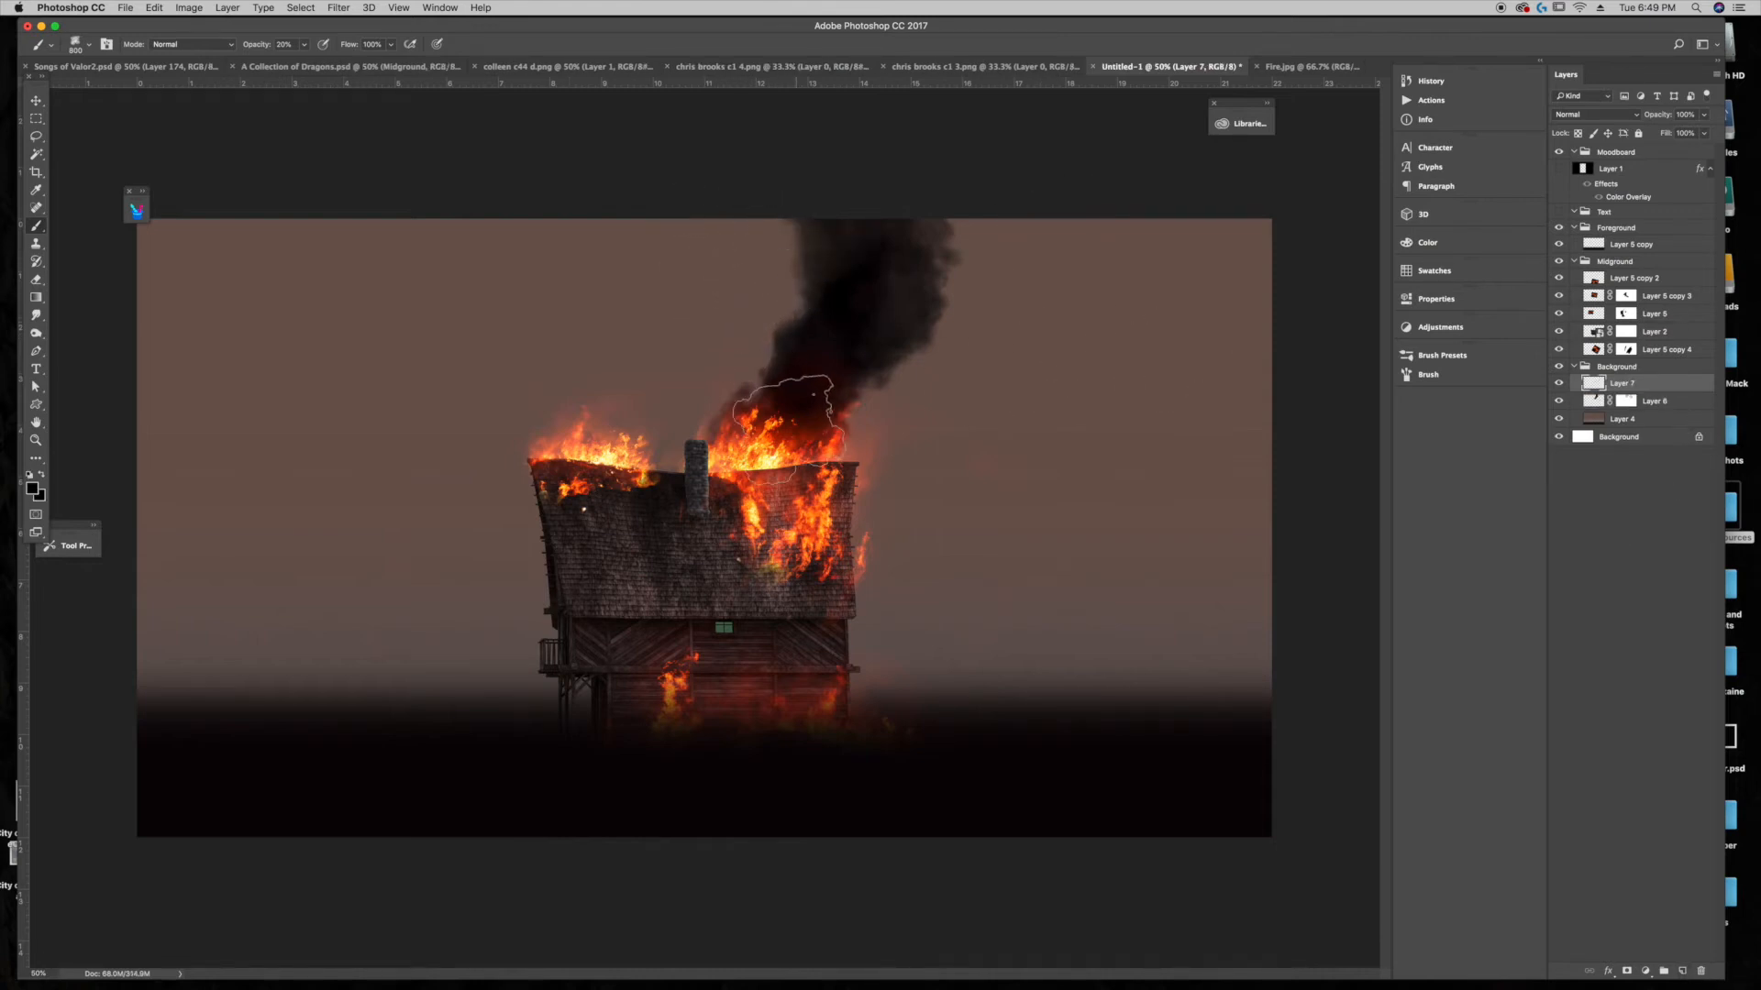
left_click(777, 442, "alt")
left_click(781, 444, "alt")
left_click(780, 445, "alt")
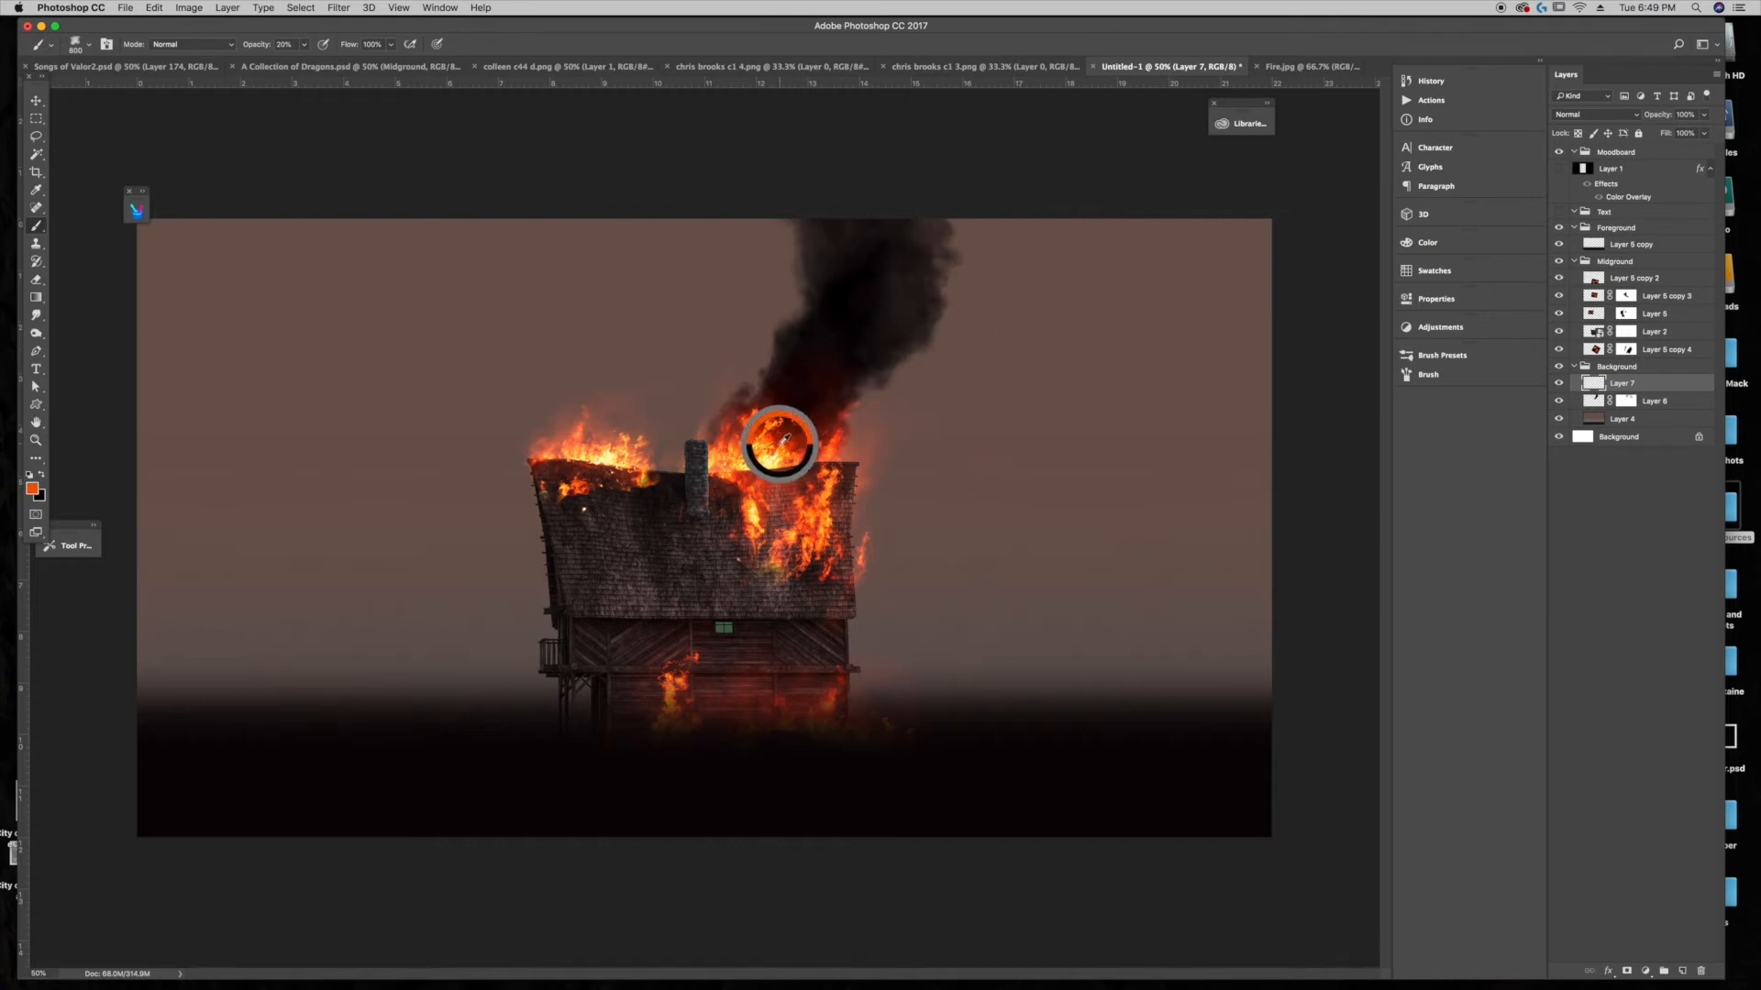
left_click(780, 408)
left_click(796, 326)
left_click(830, 348)
left_click(866, 376)
Step: Clip the orange glow on Layer 7 to the smoke plume on Layer 6
right_click(1674, 392)
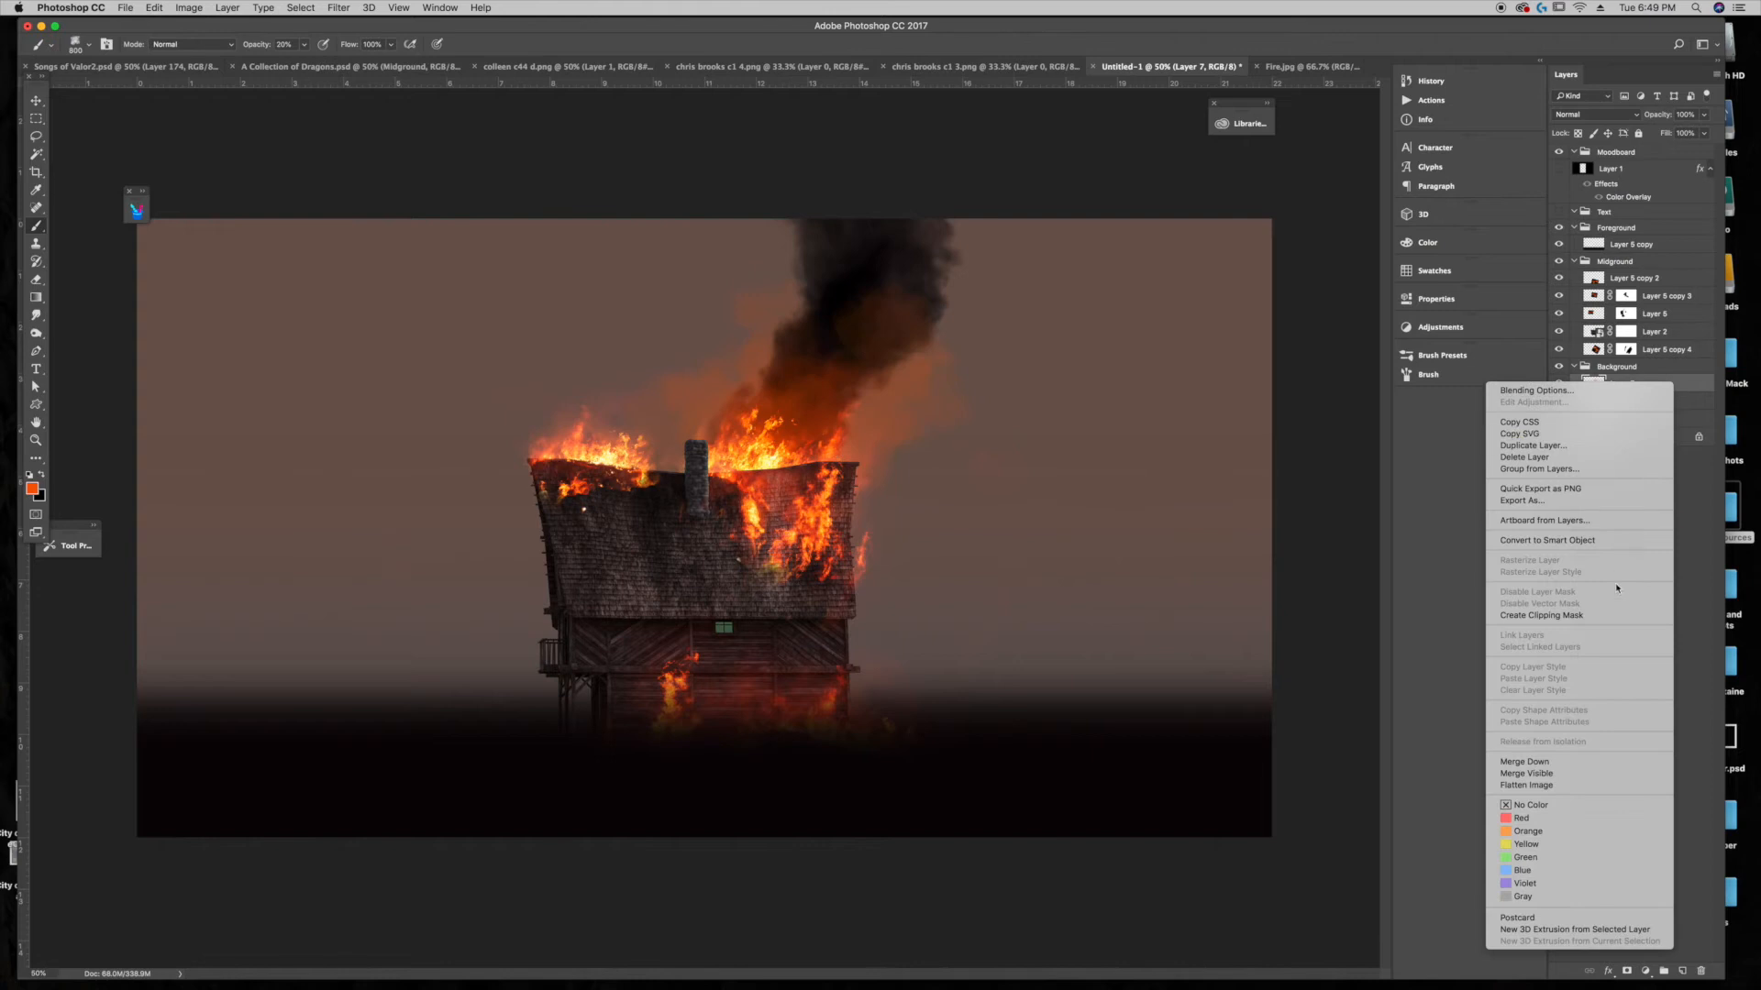
left_click(1624, 614)
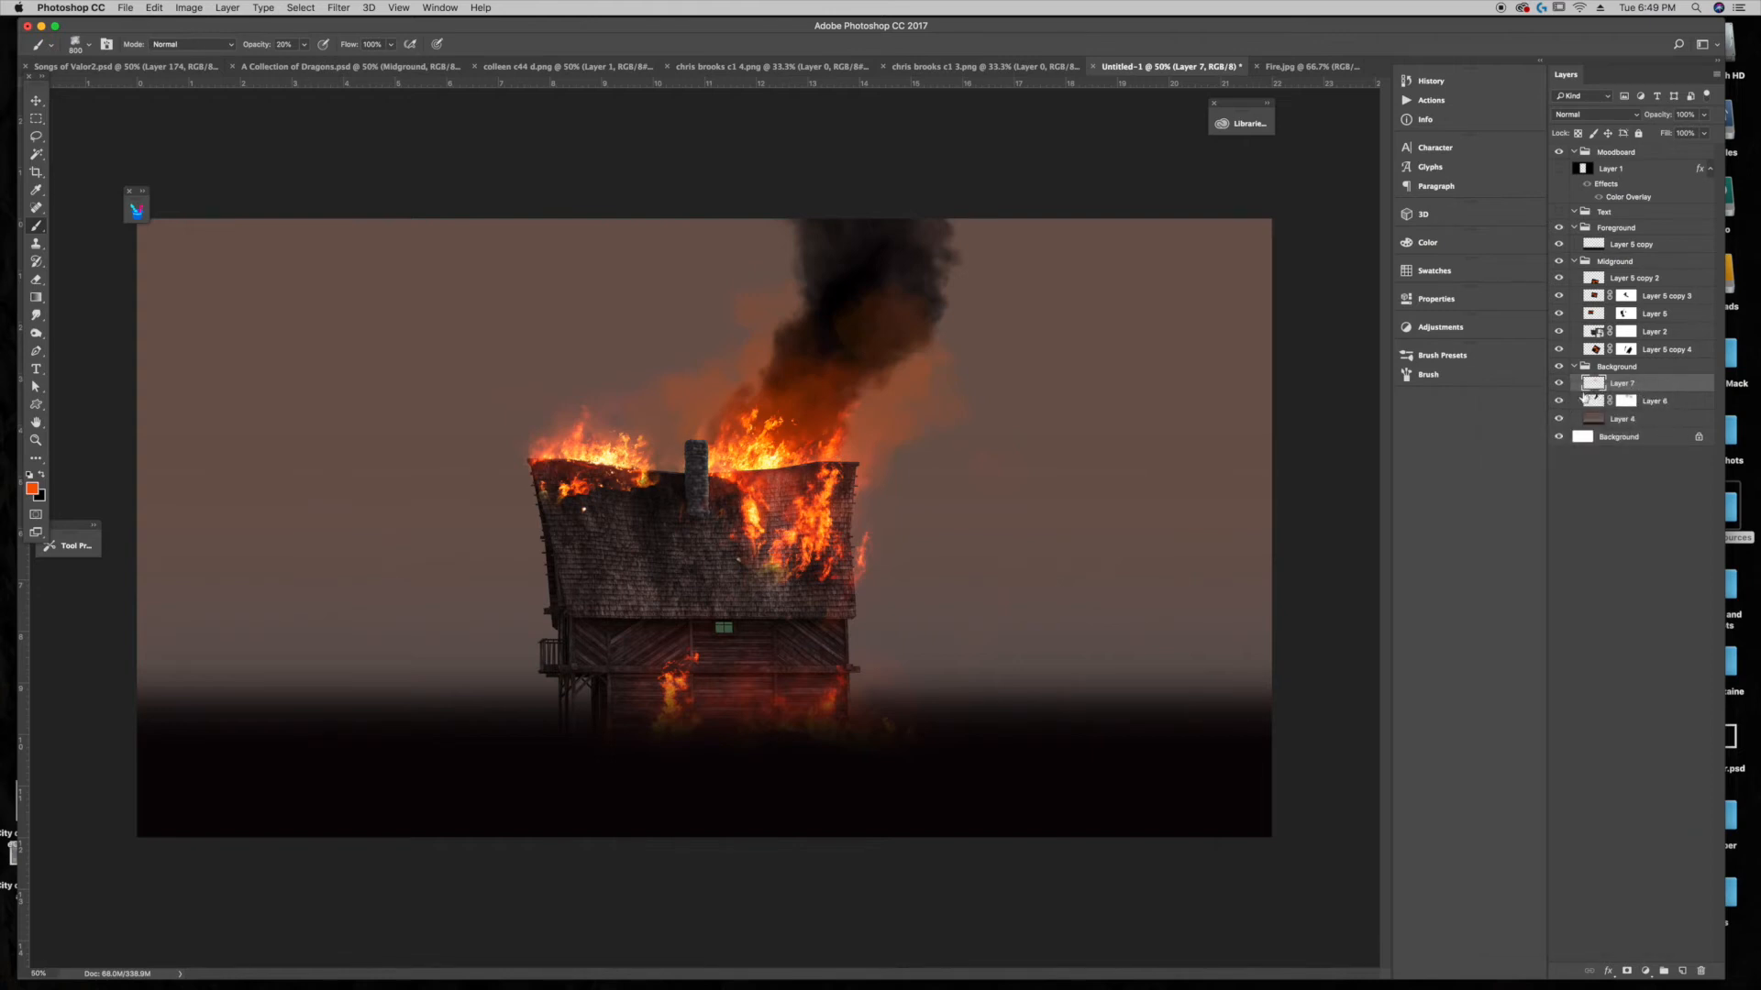
left_click(1560, 387)
left_click(1559, 400)
left_click(1559, 401)
left_click(1559, 383)
right_click(1680, 393)
left_click(1593, 617)
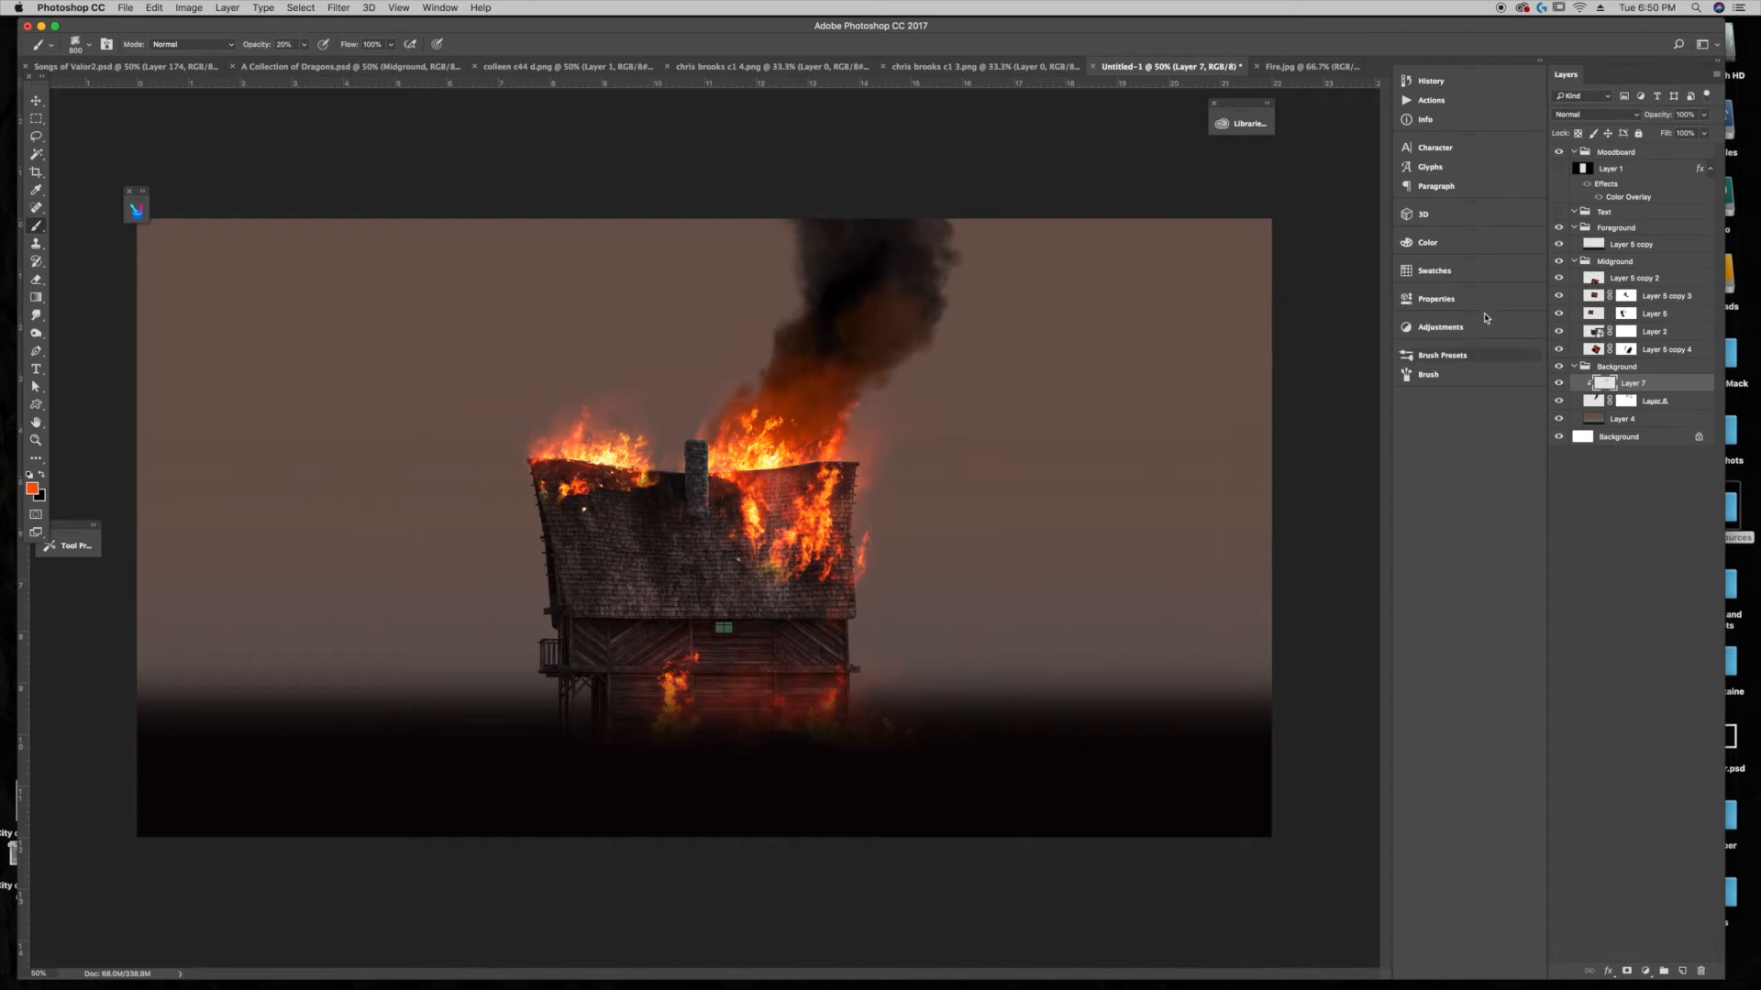
Step: Create a new layer above Layer 7 and choose a tall, wispy plume brush from MagicSquire's steam and smoke brushes
left_click(1681, 973)
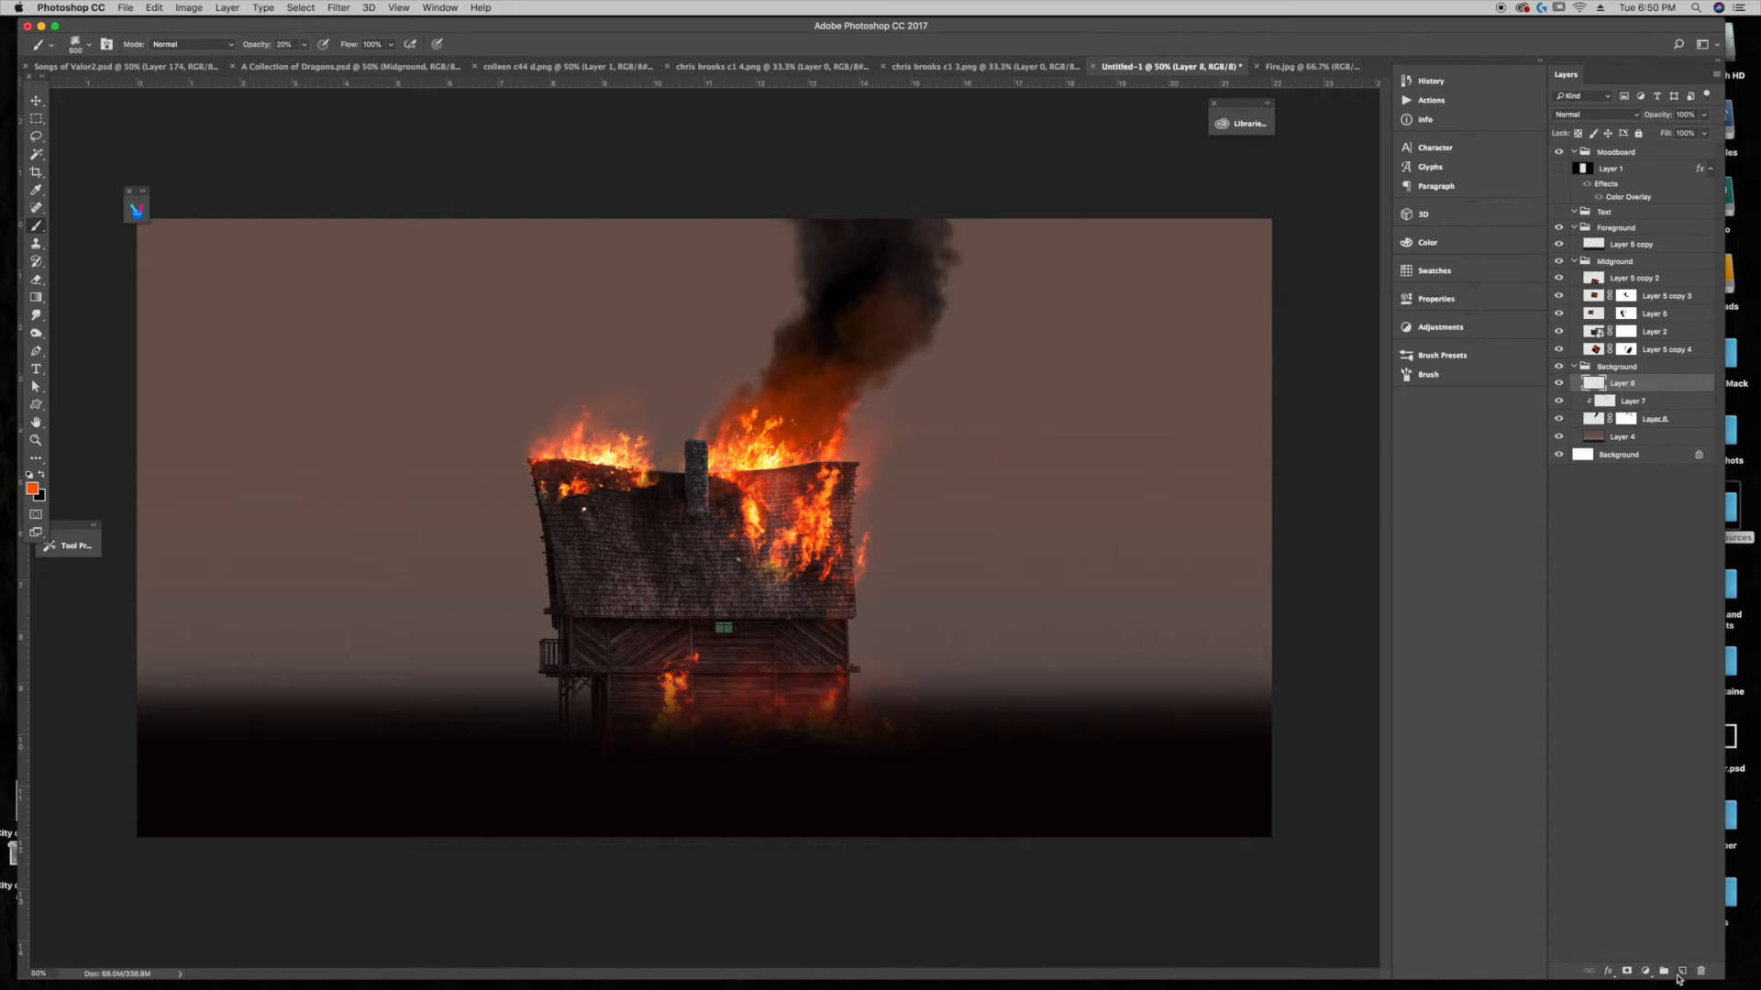
left_click(136, 210)
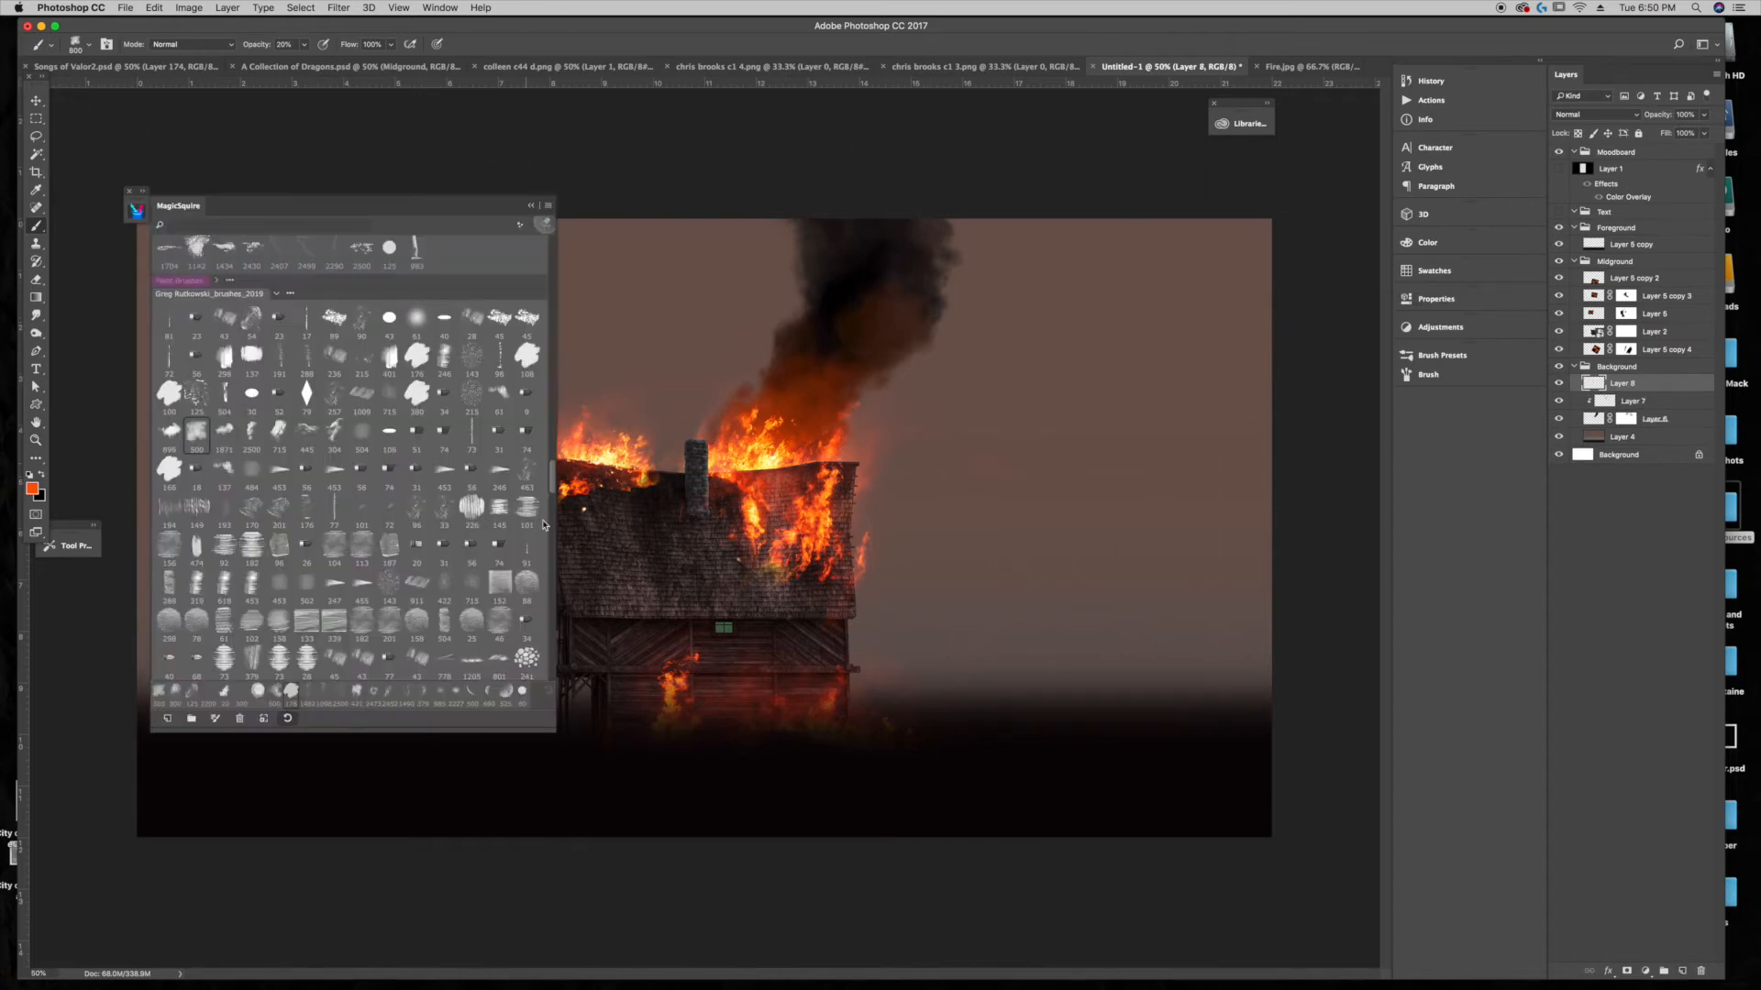
left_click_drag(551, 492, 550, 551)
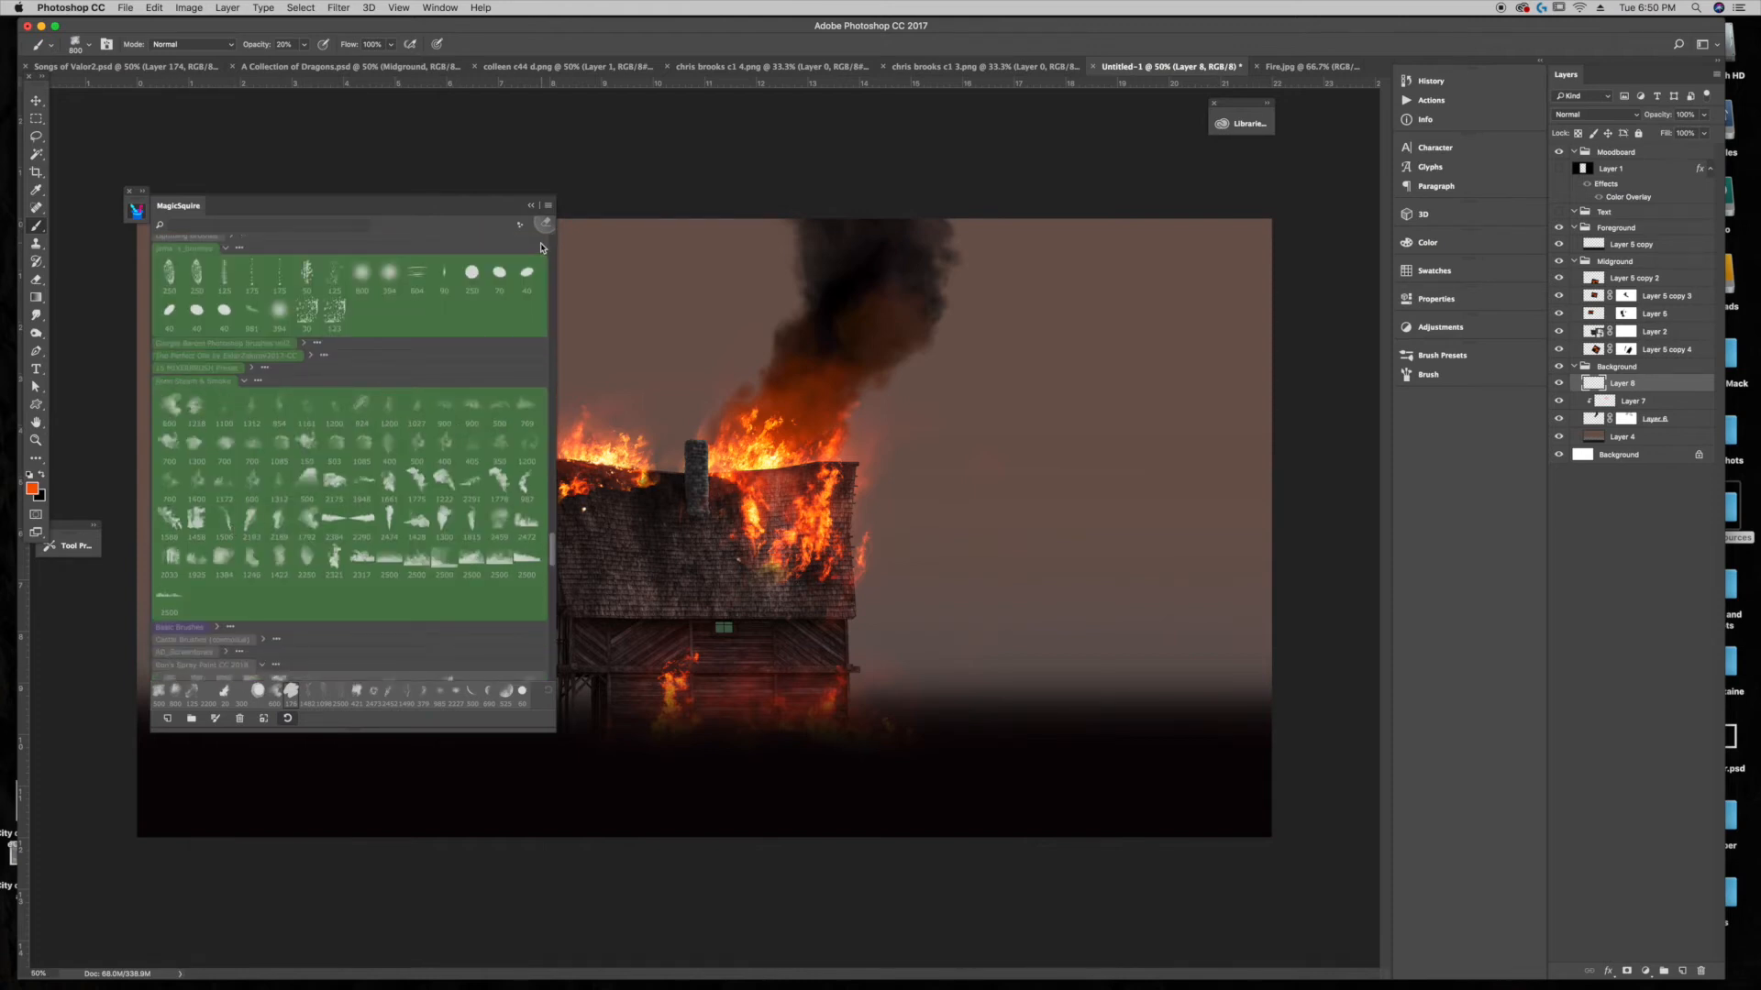
left_click(532, 209)
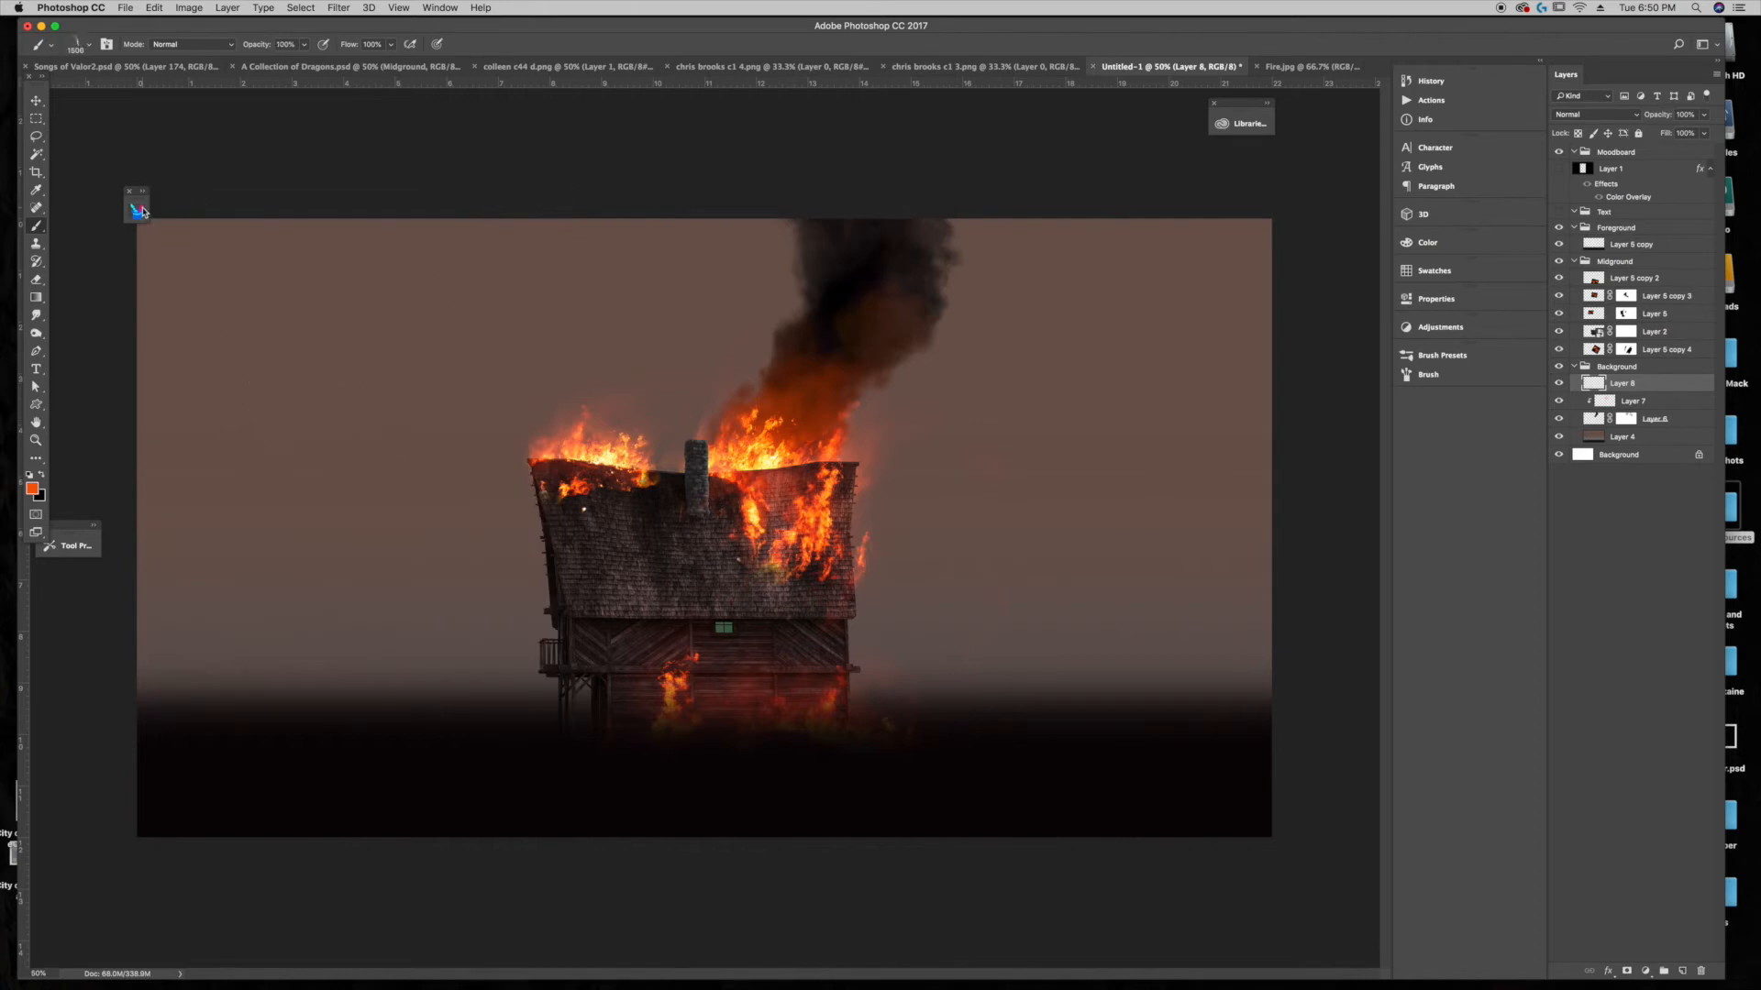
left_click(136, 211)
left_click(532, 209)
Step: Stamp a tall black smoke plume in the sky left of the house using a greatly enlarged brush
key("]")
key("]")
key("]")
key("]")
key("]")
key("]")
key("]")
key("]")
key("]")
key("]")
key("]")
key("]")
key("]")
left_click(42, 478)
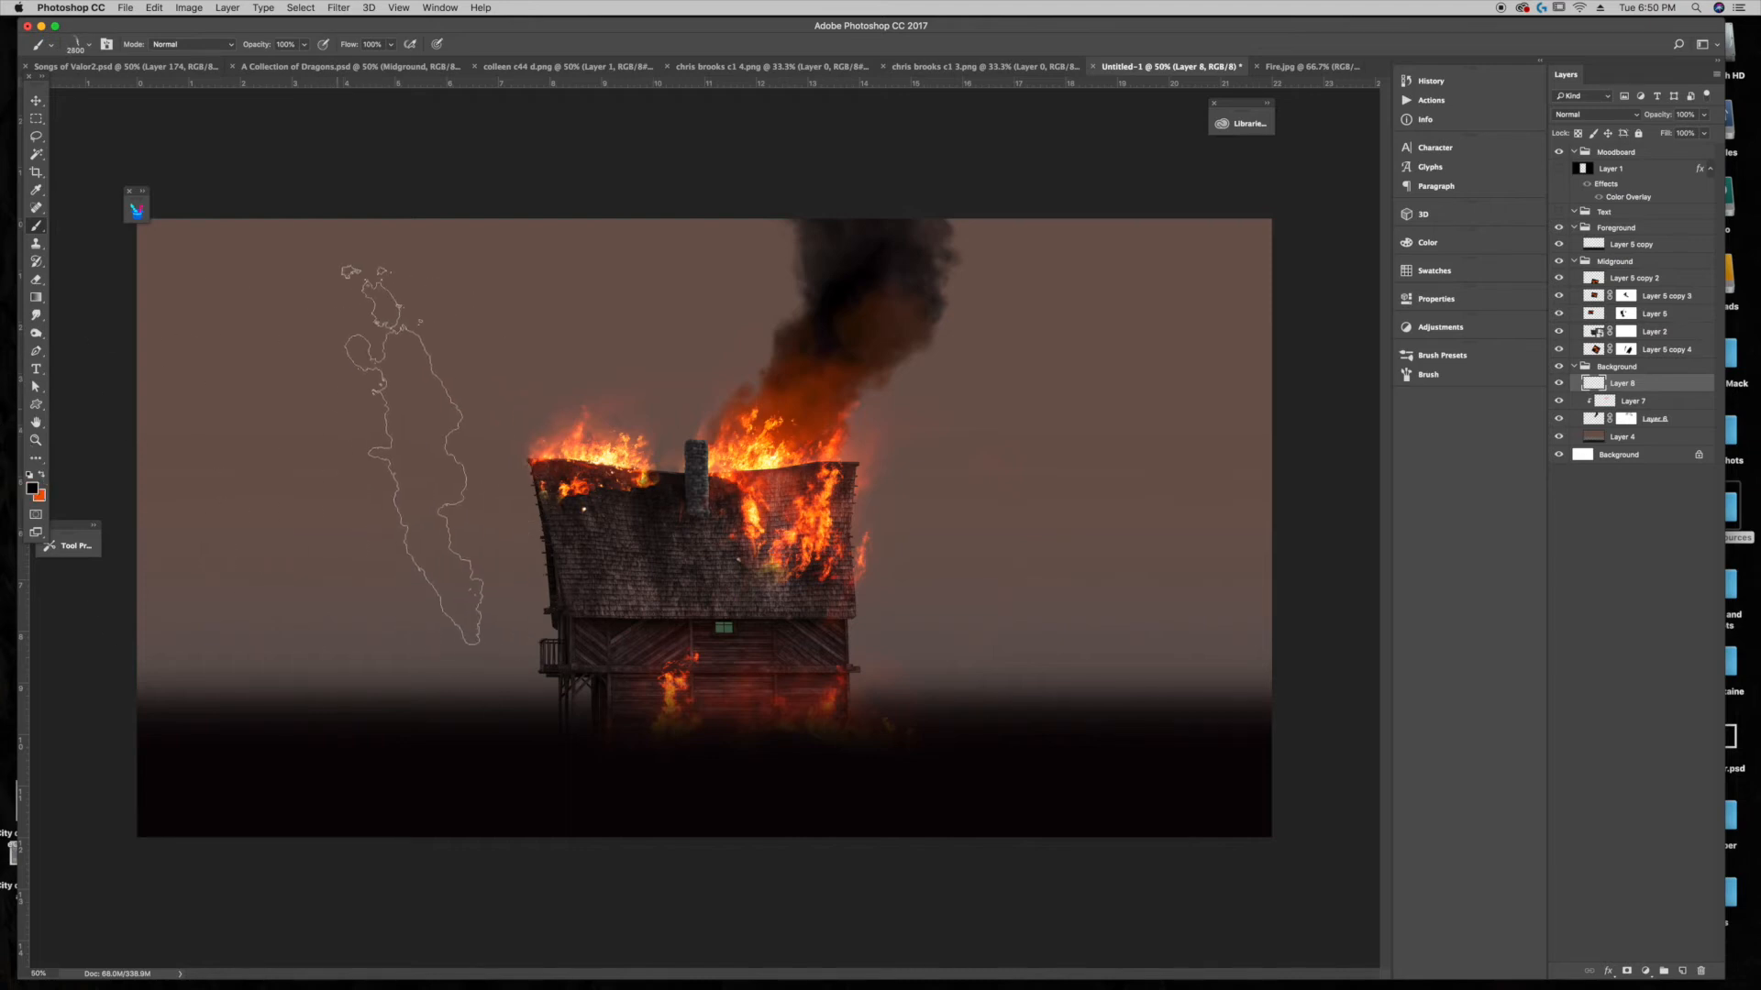
left_click(414, 462)
key("super+minus")
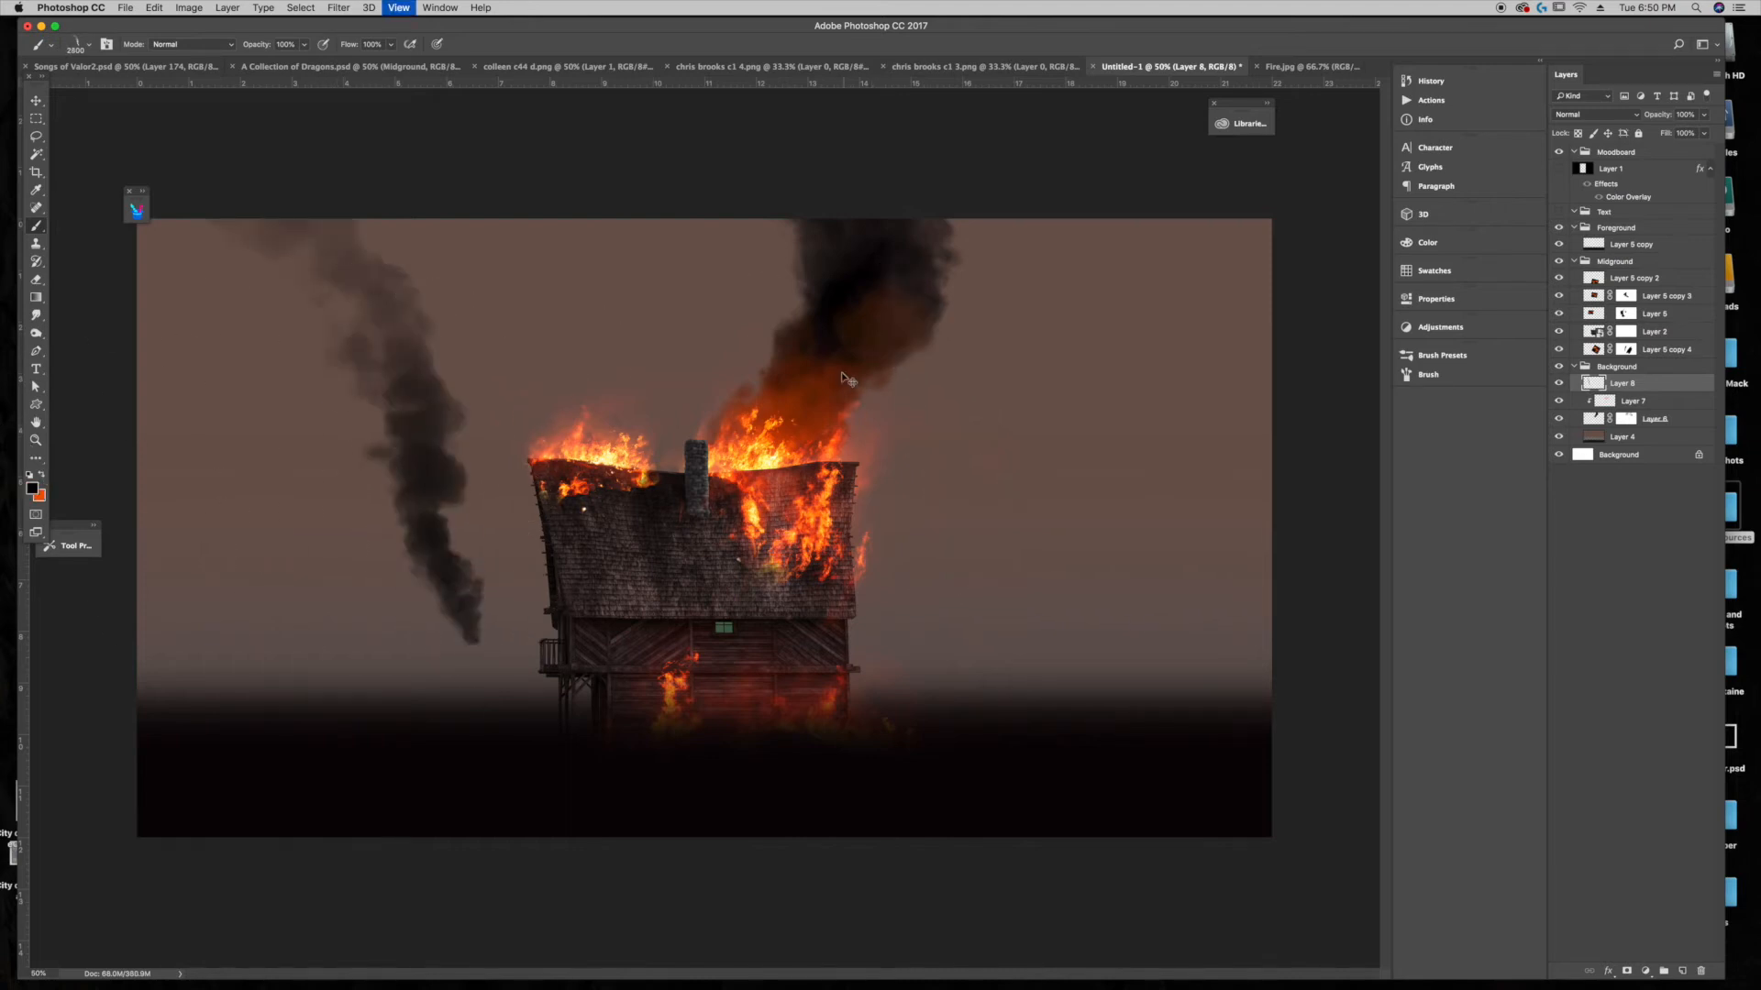
Step: Rotate the Layer 8 plume about 45 degrees, scale it to about 121%, and place it rising from the house's lower right side
key("super+t")
left_click_drag(715, 295, 1007, 455)
left_click_drag(1111, 430, 1217, 402)
left_click_drag(963, 431, 946, 398)
left_click_drag(1241, 261, 1284, 265)
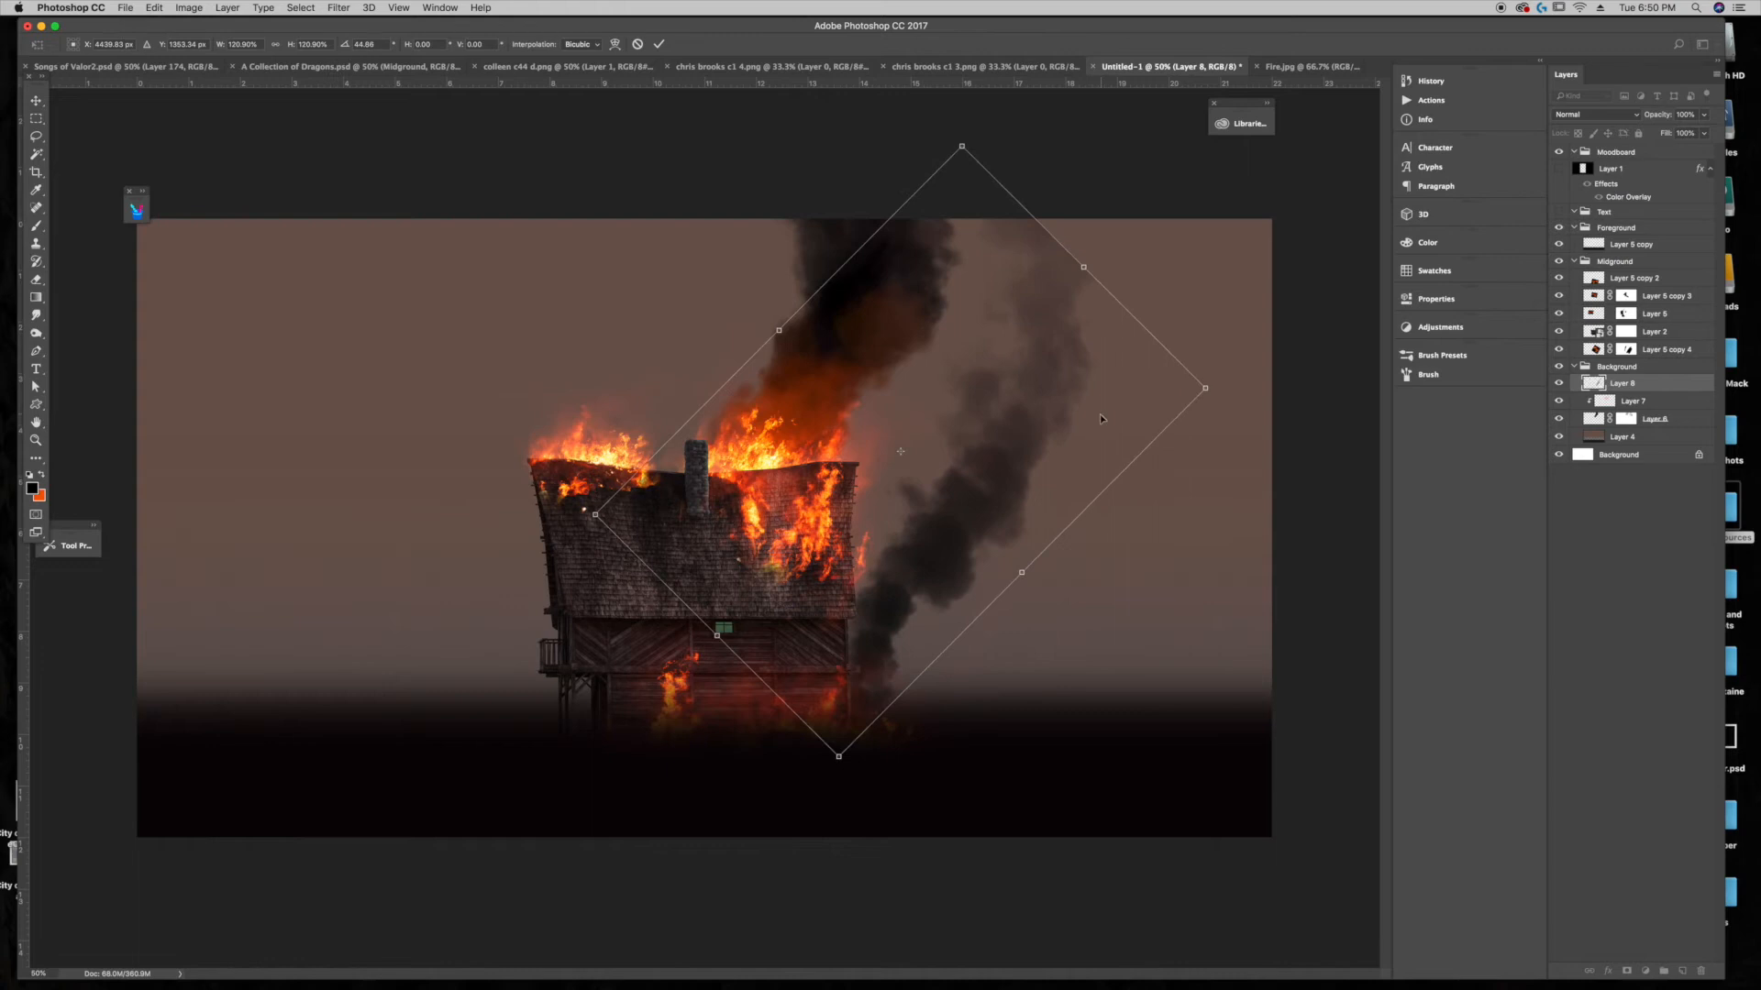
key("Return")
left_click(34, 101)
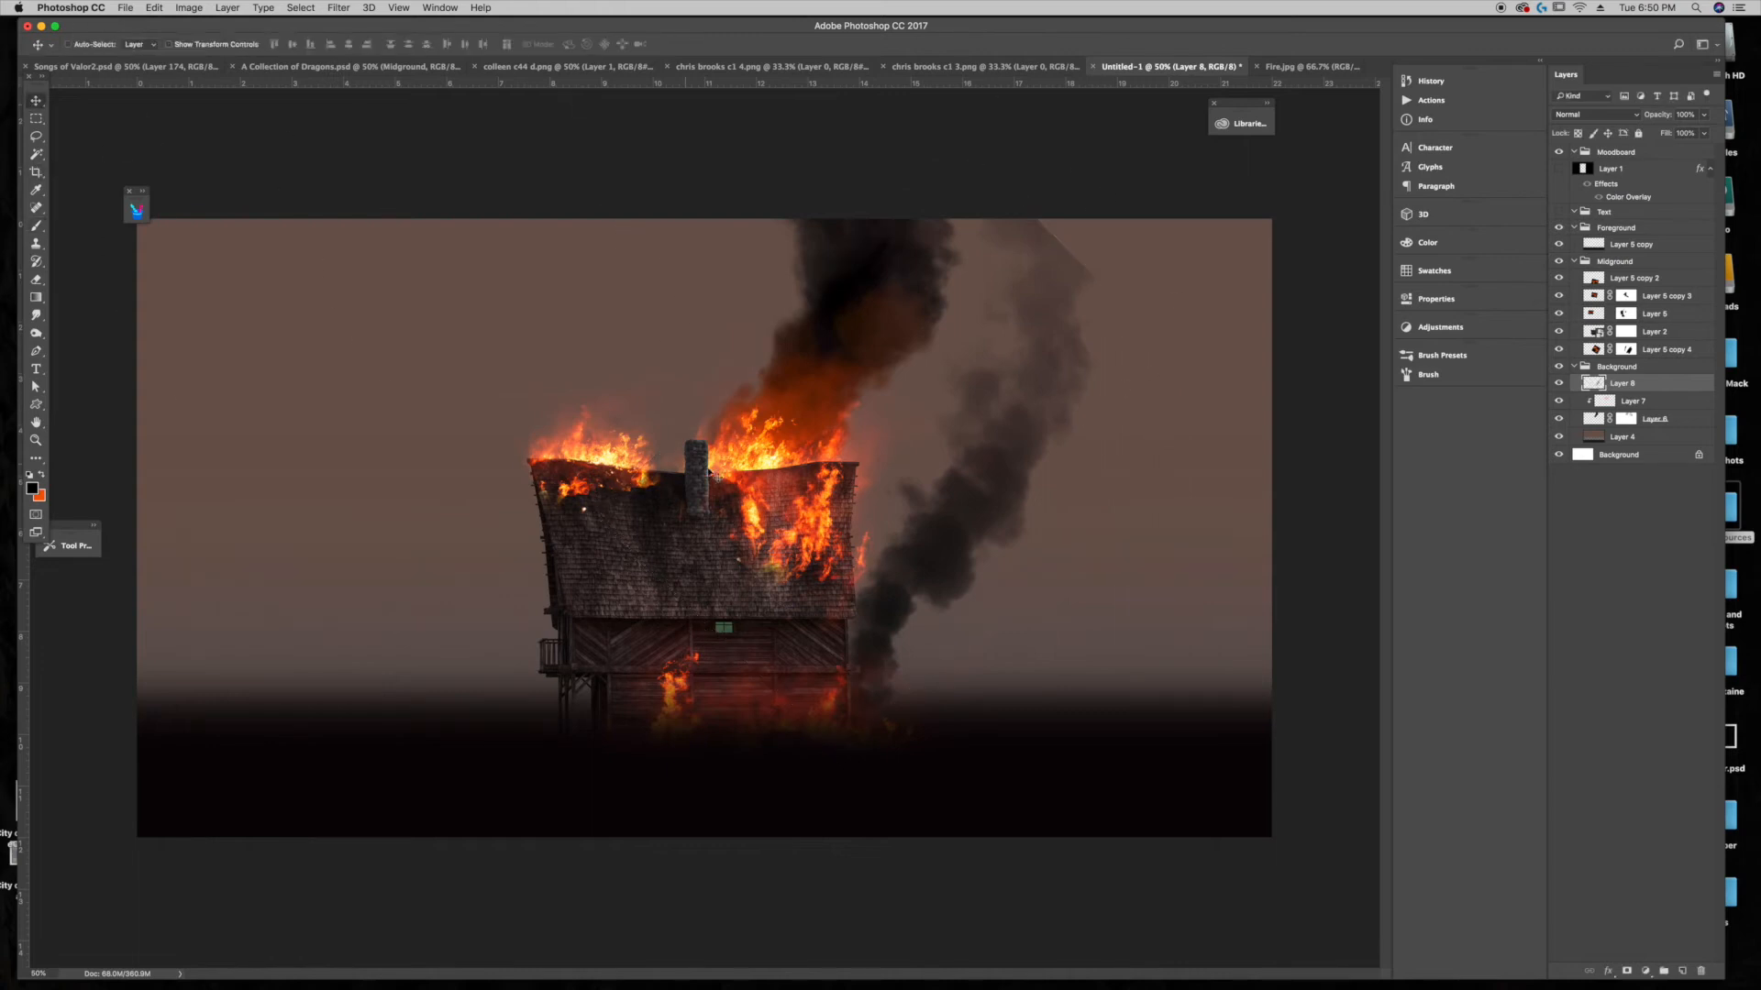
left_click_drag(1014, 502, 1008, 508)
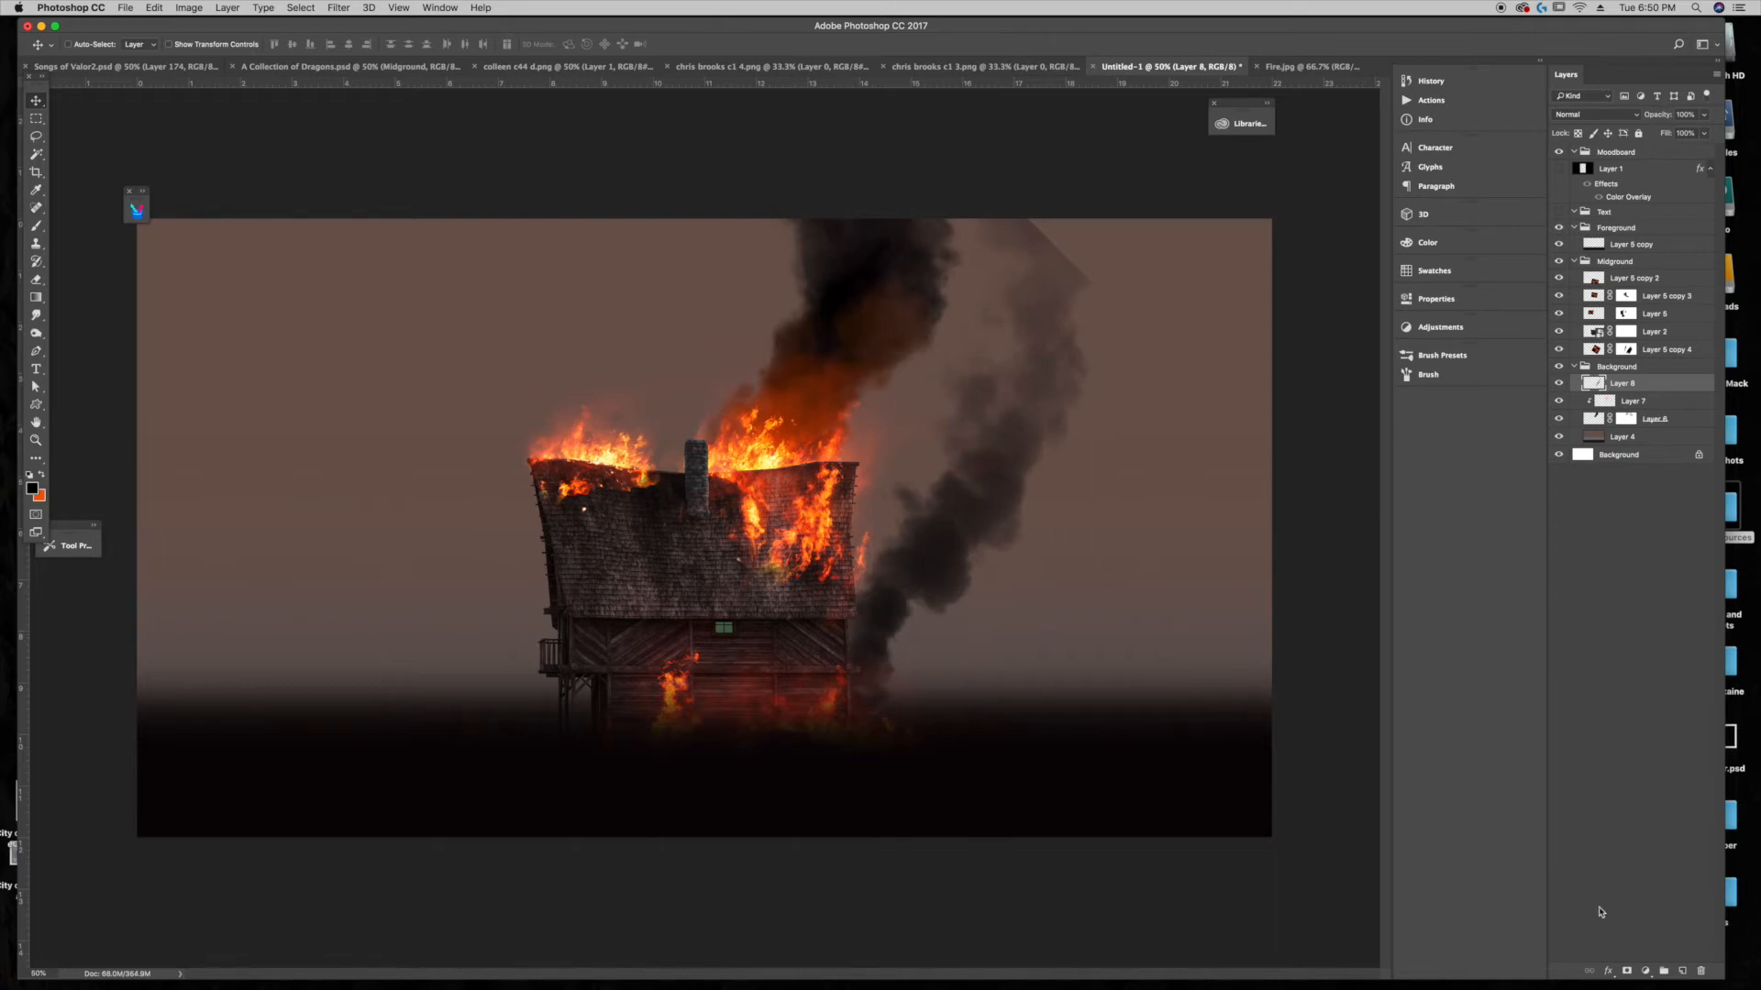
Step: Add a mask to Layer 8 and paint out the hard, cut-off edge at the top of the right smoke plume
left_click(1627, 972)
key("b")
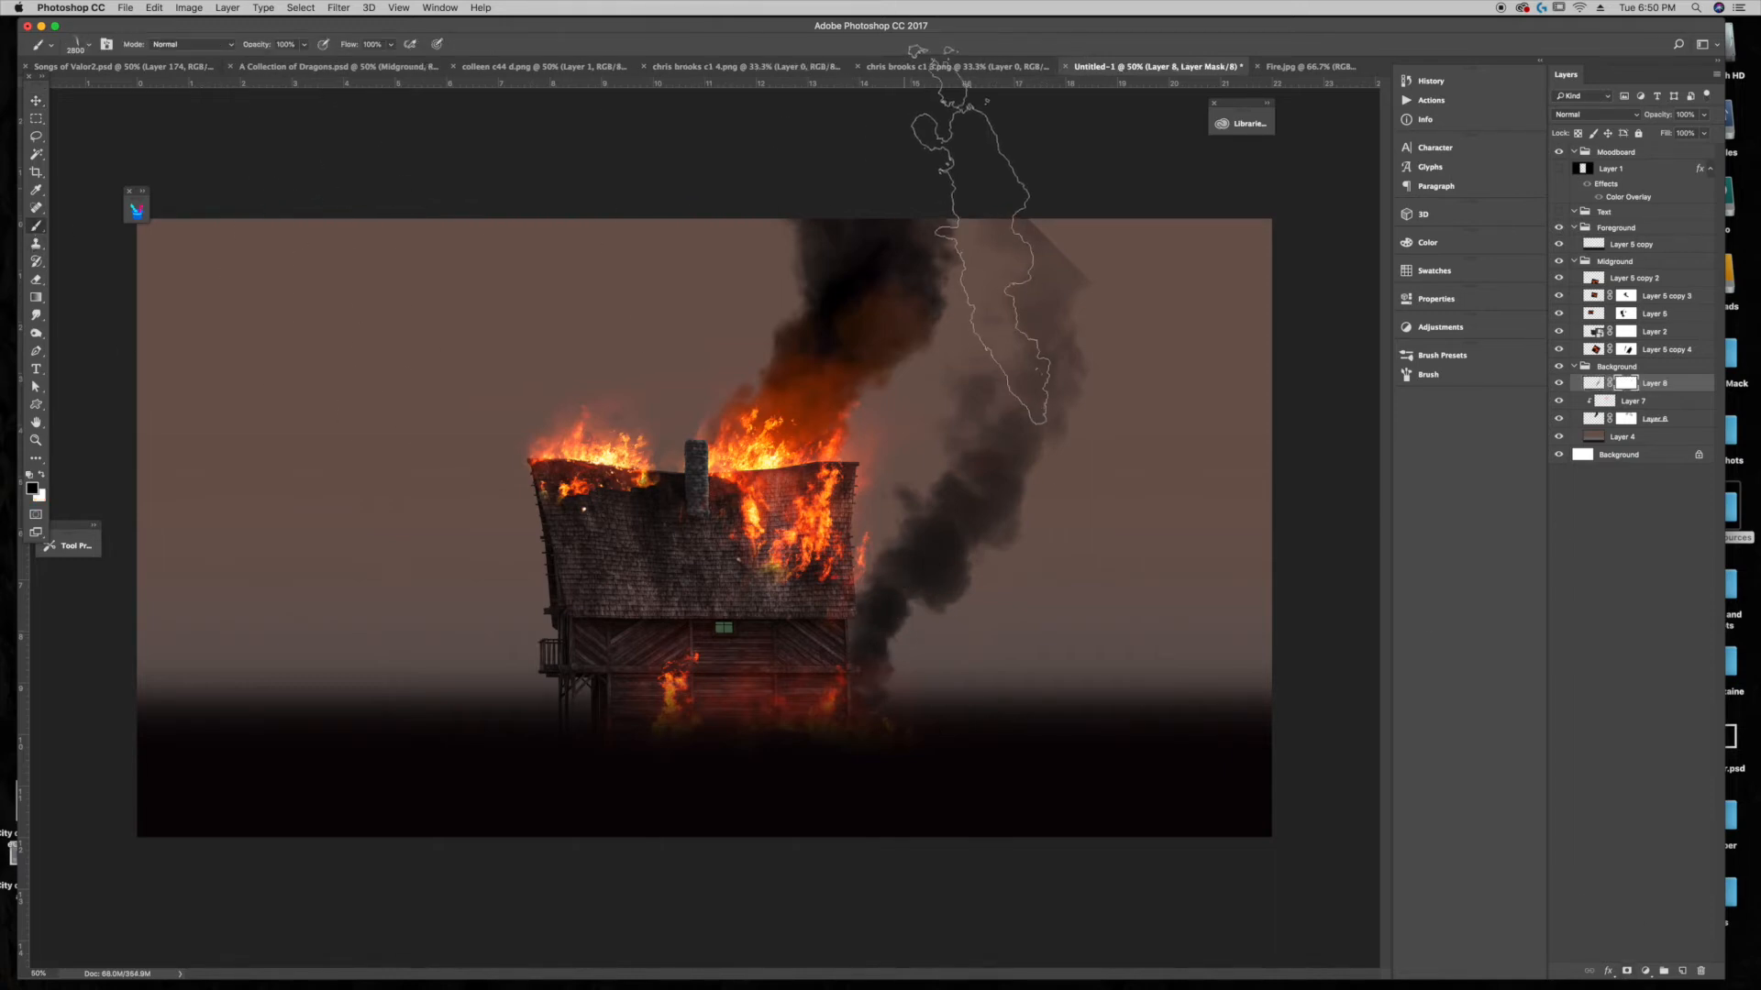
key("bracketright")
key("bracketright")
left_click(984, 183)
left_click(761, 178)
key("bracketleft")
key("bracketleft")
key("bracketleft")
key("bracketleft")
key("bracketleft")
key("bracketleft")
key("bracketleft")
key("bracketleft")
key("bracketleft")
key("bracketleft")
key("bracketleft")
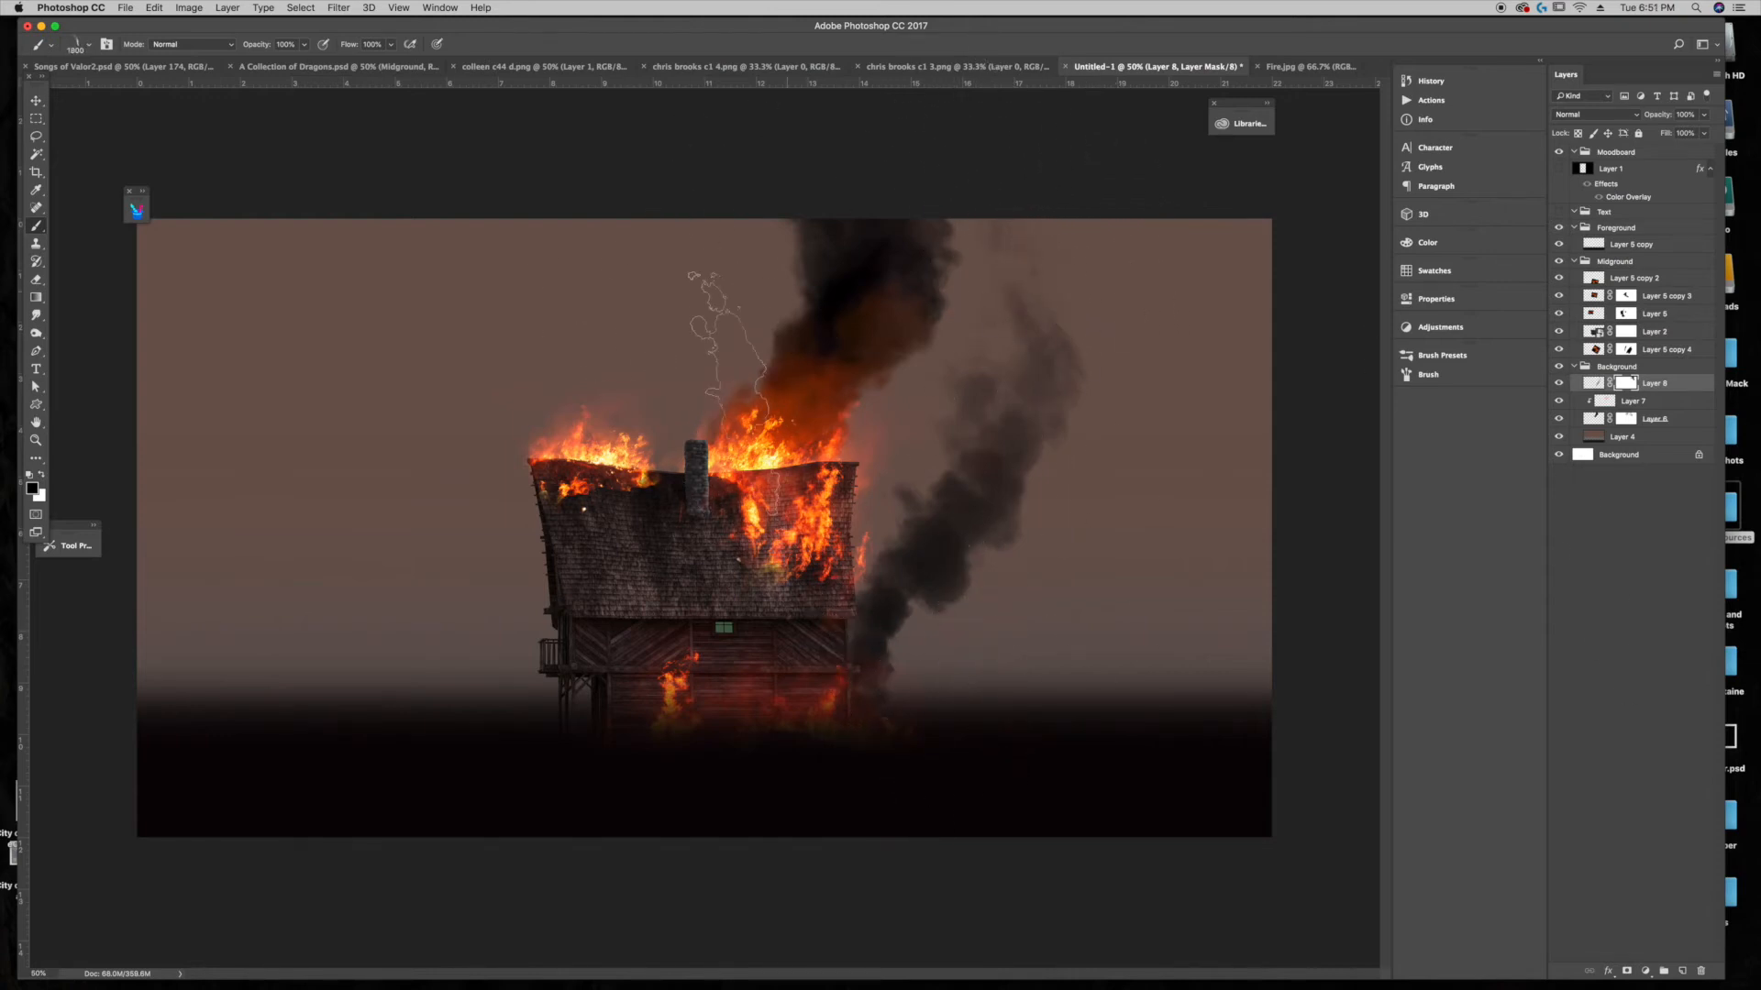
Step: Switch to Finder, browse the Fire folder for a smoke photo, and open Dollarphotoclub_43316011.jpg in Photoshop
mouse_move(275, 986)
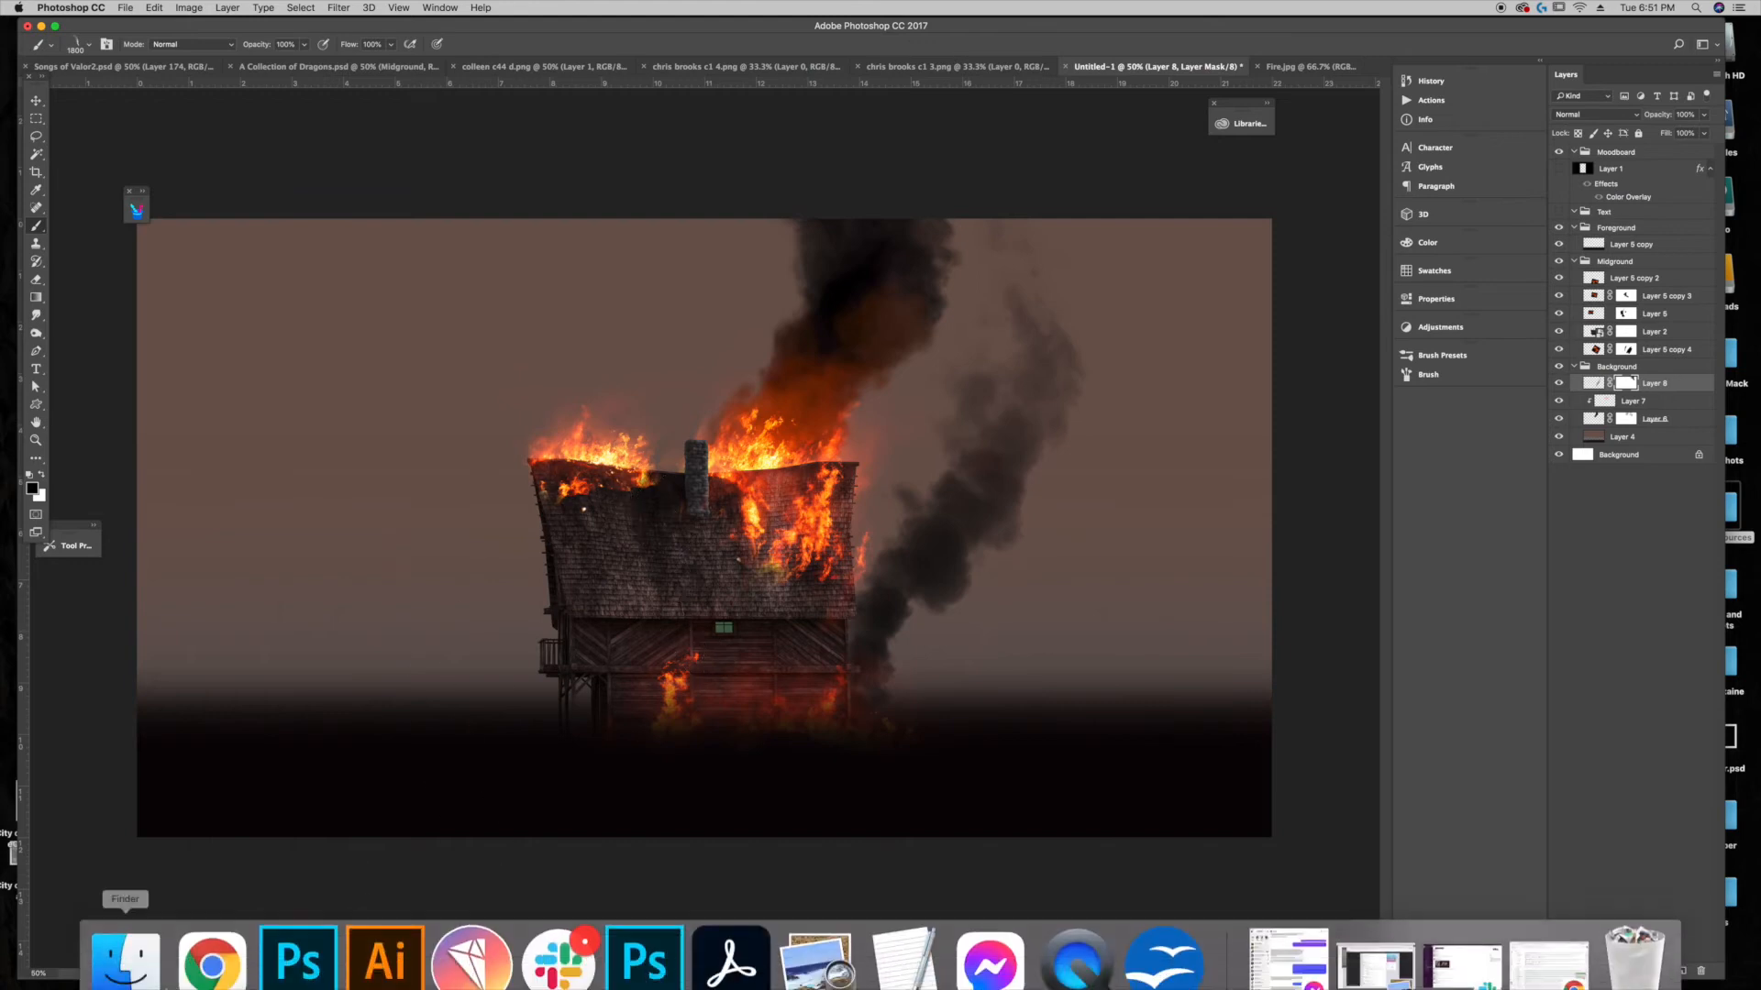
left_click(131, 952)
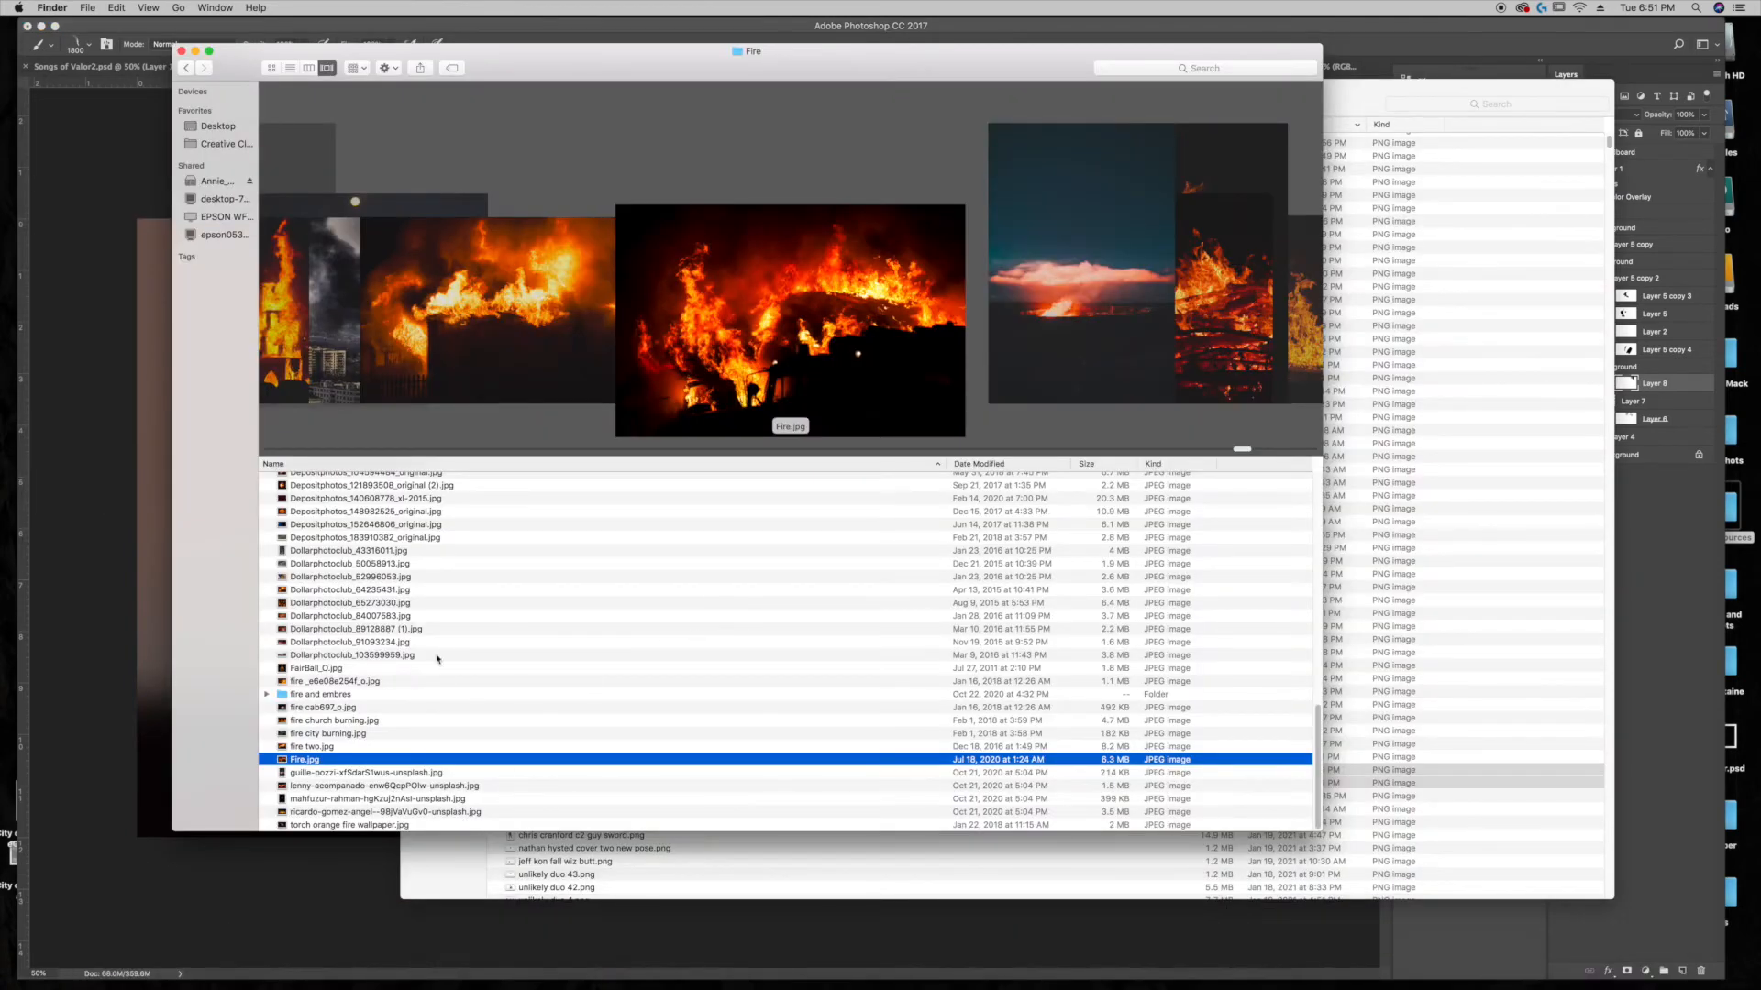
key("Up")
key("Up")
key("Up")
key("Up")
key("Up")
key("Up")
key("Up")
key("Up")
key("Up")
key("Up")
key("Up")
key("Up")
key("Up")
key("Up")
key("Up")
key("Up")
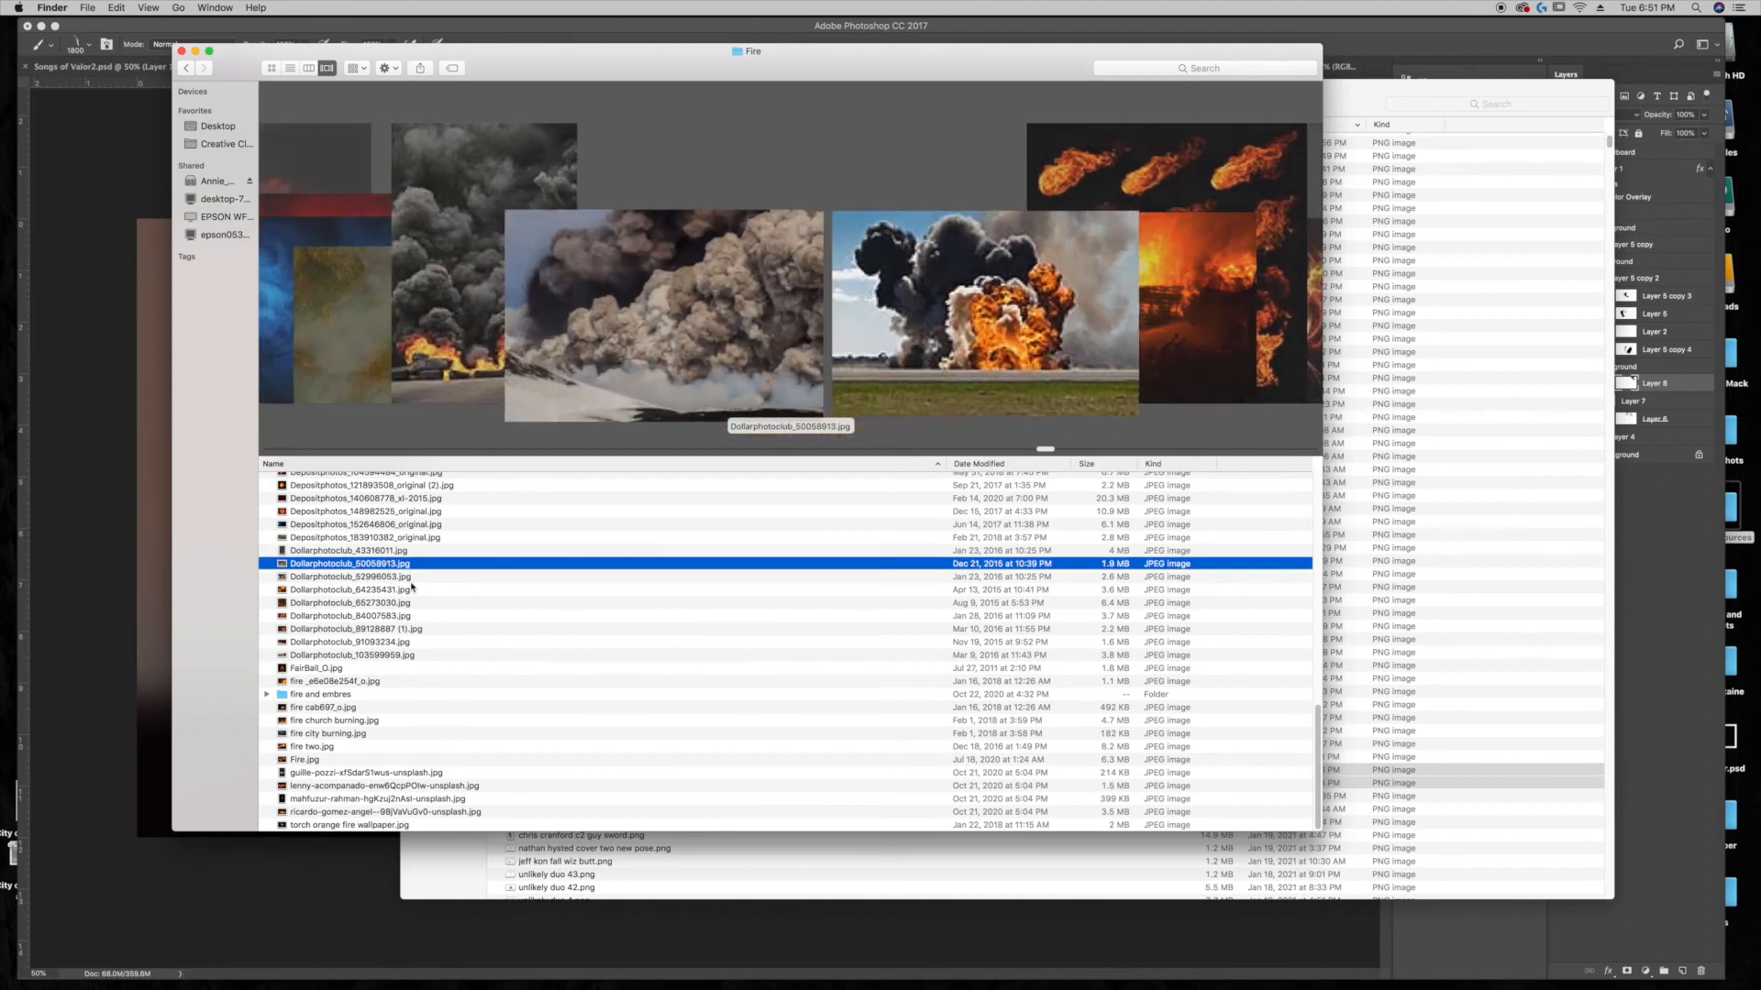
left_click_drag(373, 554, 294, 938)
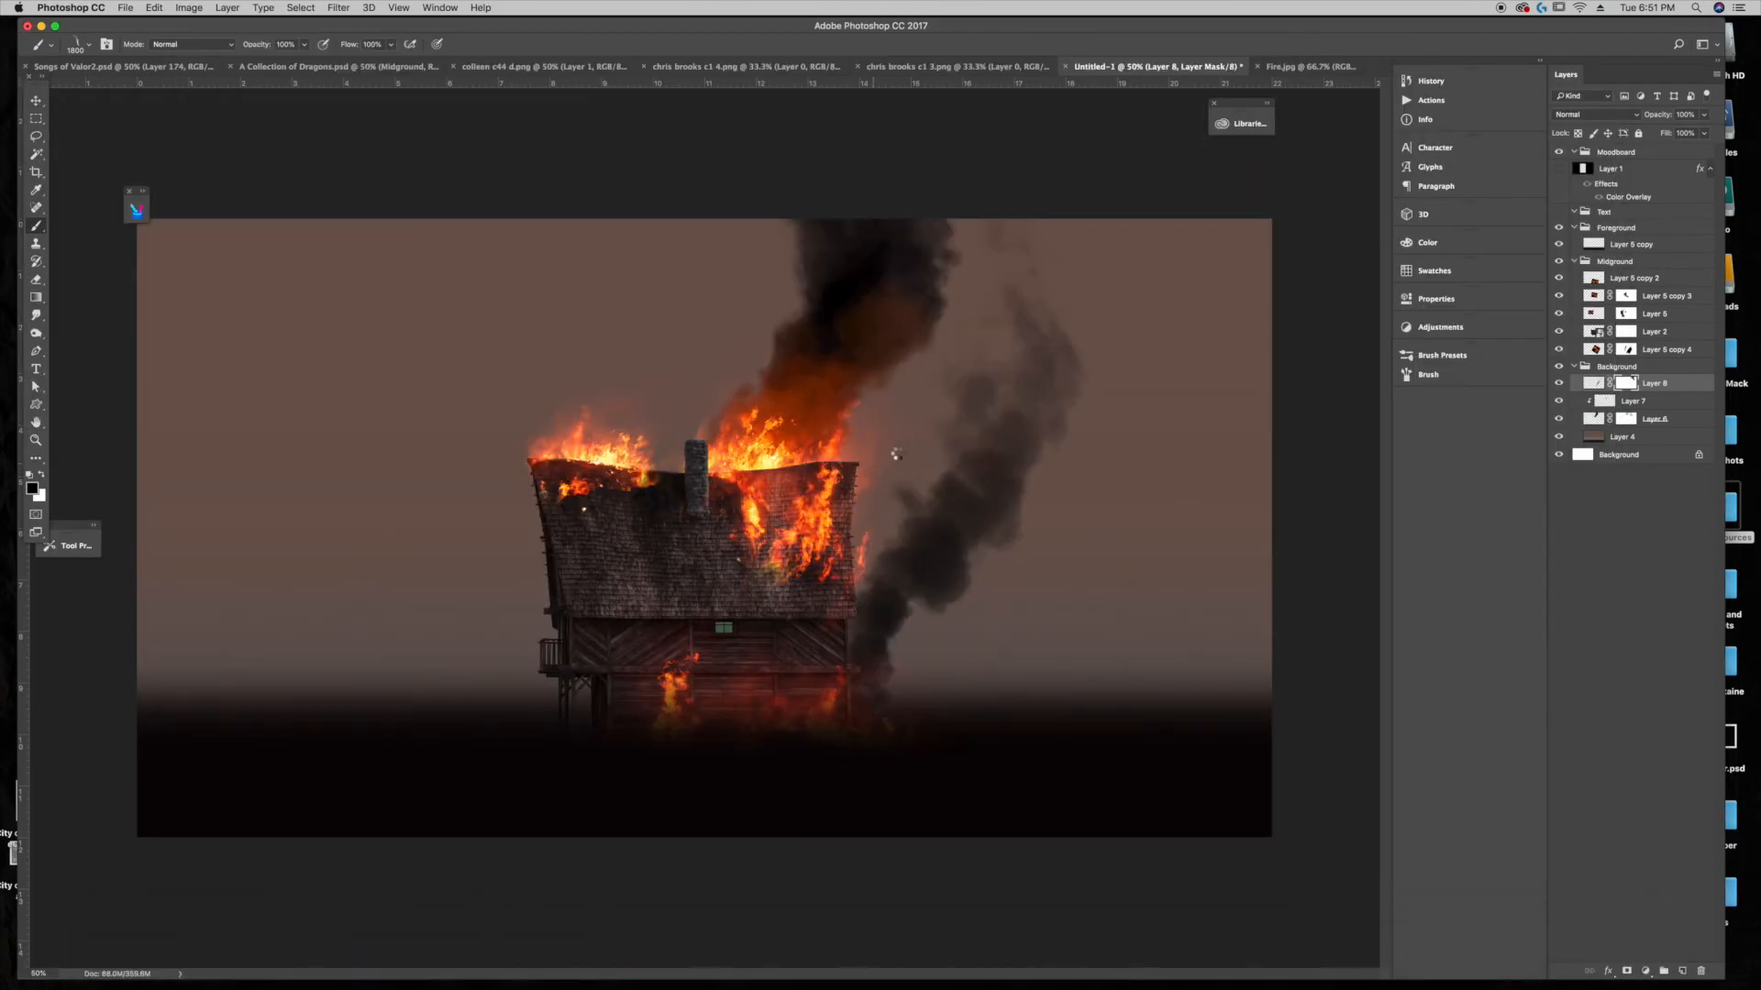
Step: Cut the whole smoke photo and paste it into Untitled-1 as a new layer above Layer 8 in the Background group
key("super+BackSpace")
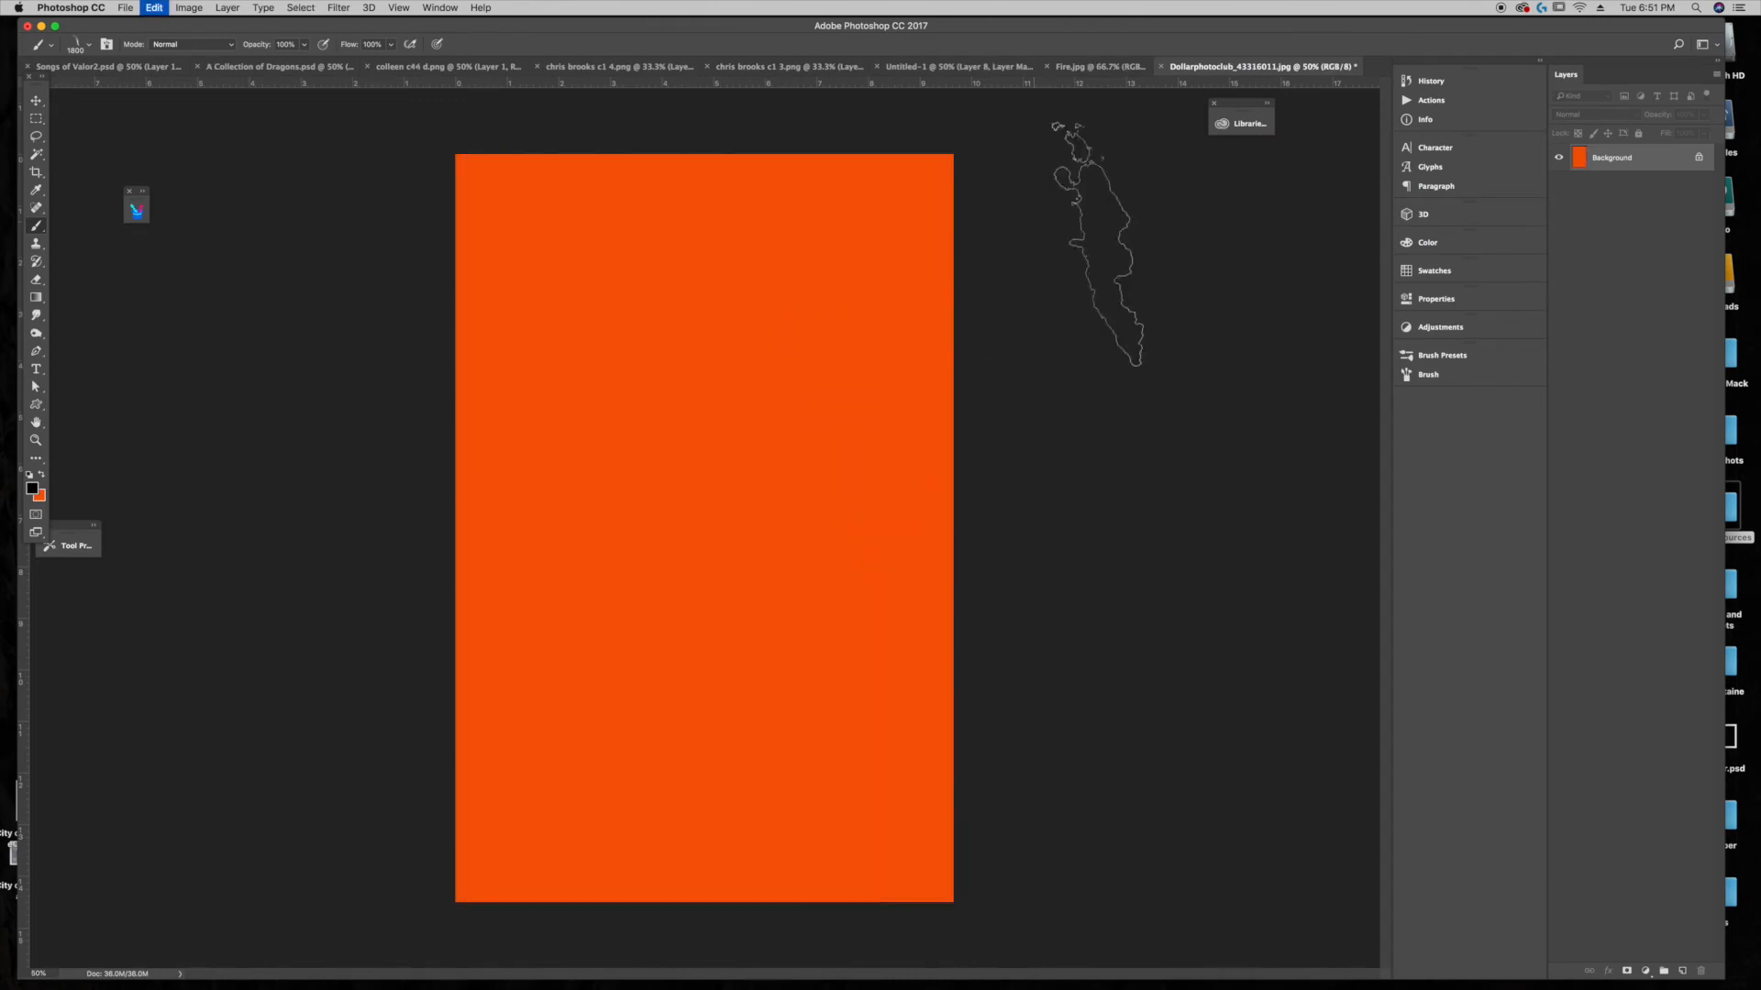
left_click(963, 66)
left_click(1642, 434)
left_click(1662, 387)
key("super+v")
Step: Scale the pasted smoke photo to about 62%, rotate it about 14 degrees clockwise, and place it behind the roof's left flames
key("super+t")
left_click_drag(1202, 314, 1144, 386)
left_click_drag(1038, 293, 825, 484)
left_click_drag(671, 654, 604, 339)
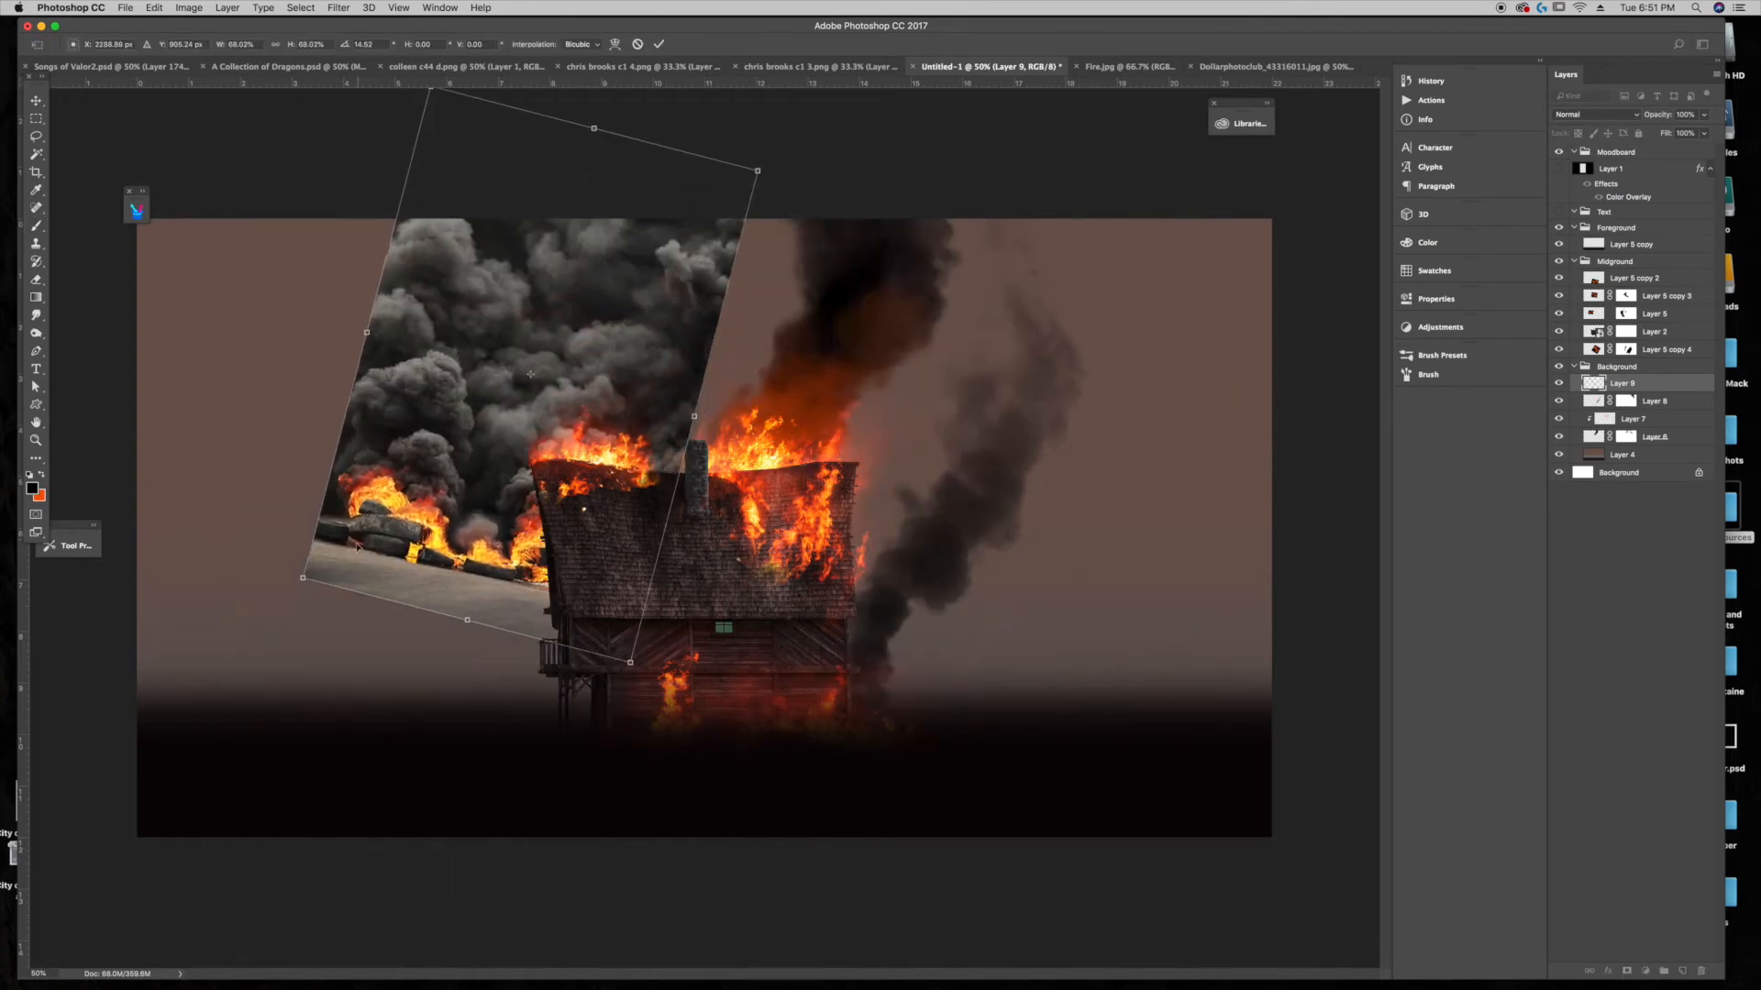
left_click_drag(304, 576, 346, 540)
left_click_drag(794, 392, 793, 388)
mouse_move(601, 346)
left_mouse_down()
mouse_move(595, 379)
mouse_move(617, 374)
left_mouse_up()
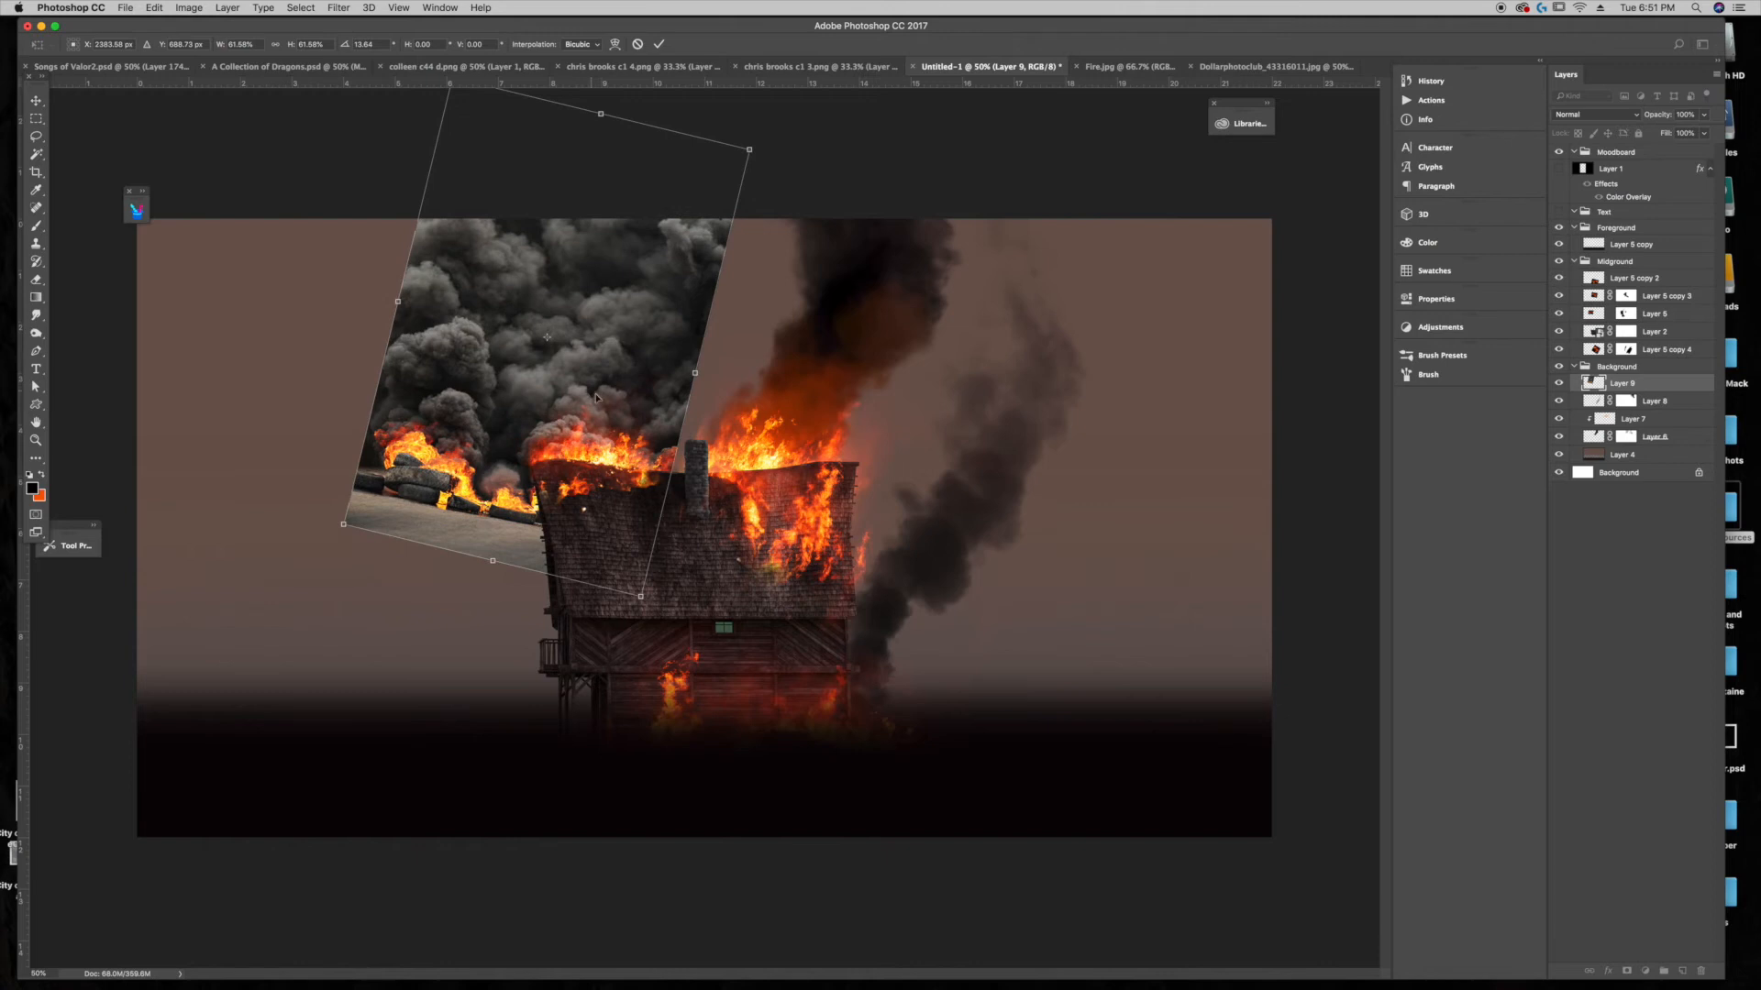
key("Return")
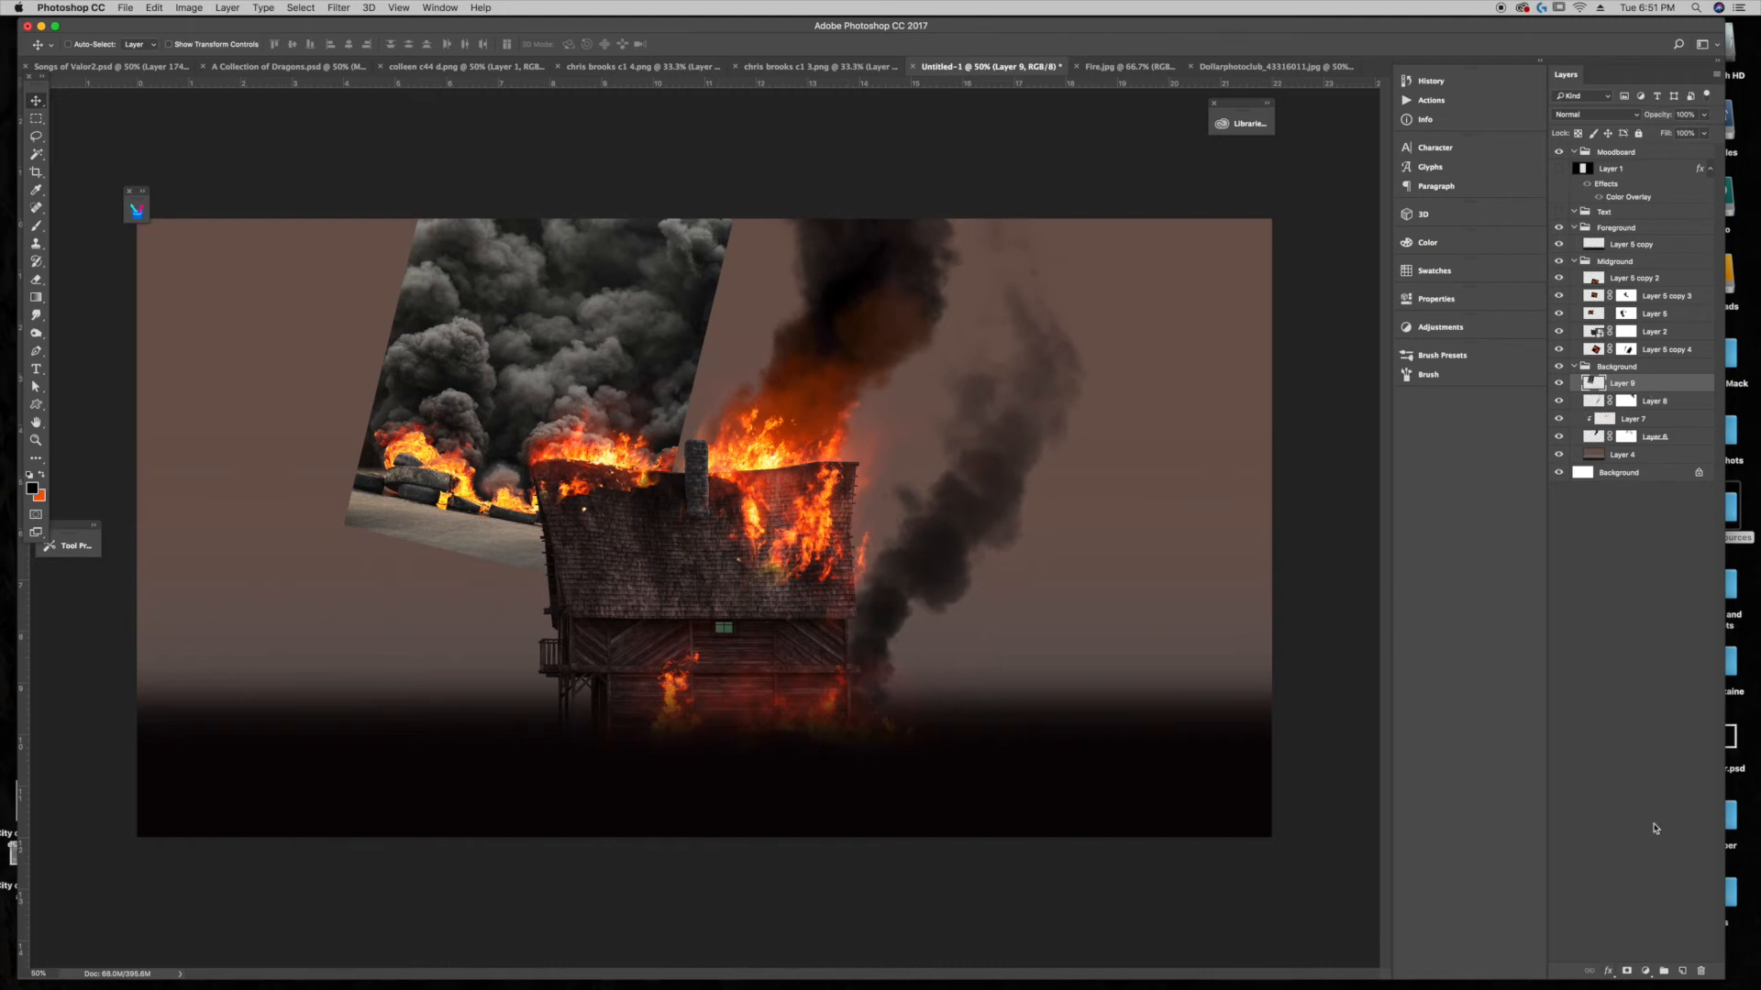
Step: Add a layer mask to Layer 9 and choose a textured, cloud-shaped brush from the MagicSquire library
left_click(1627, 971)
key("b")
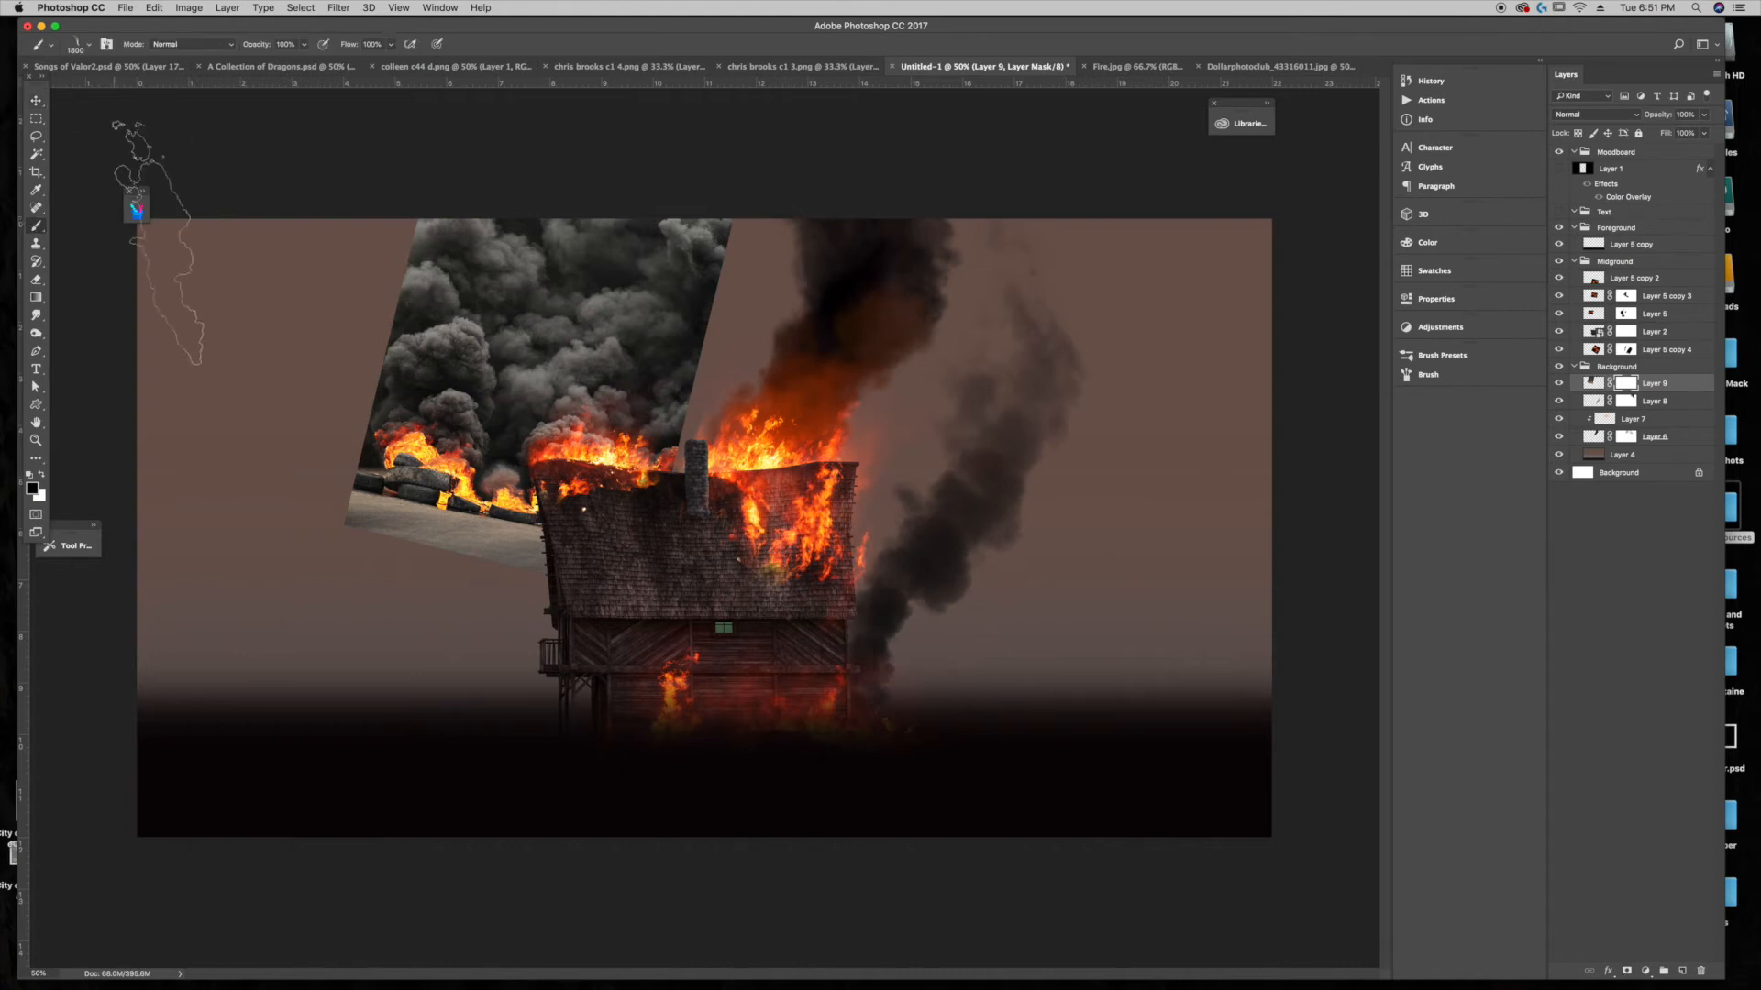
left_click(136, 211)
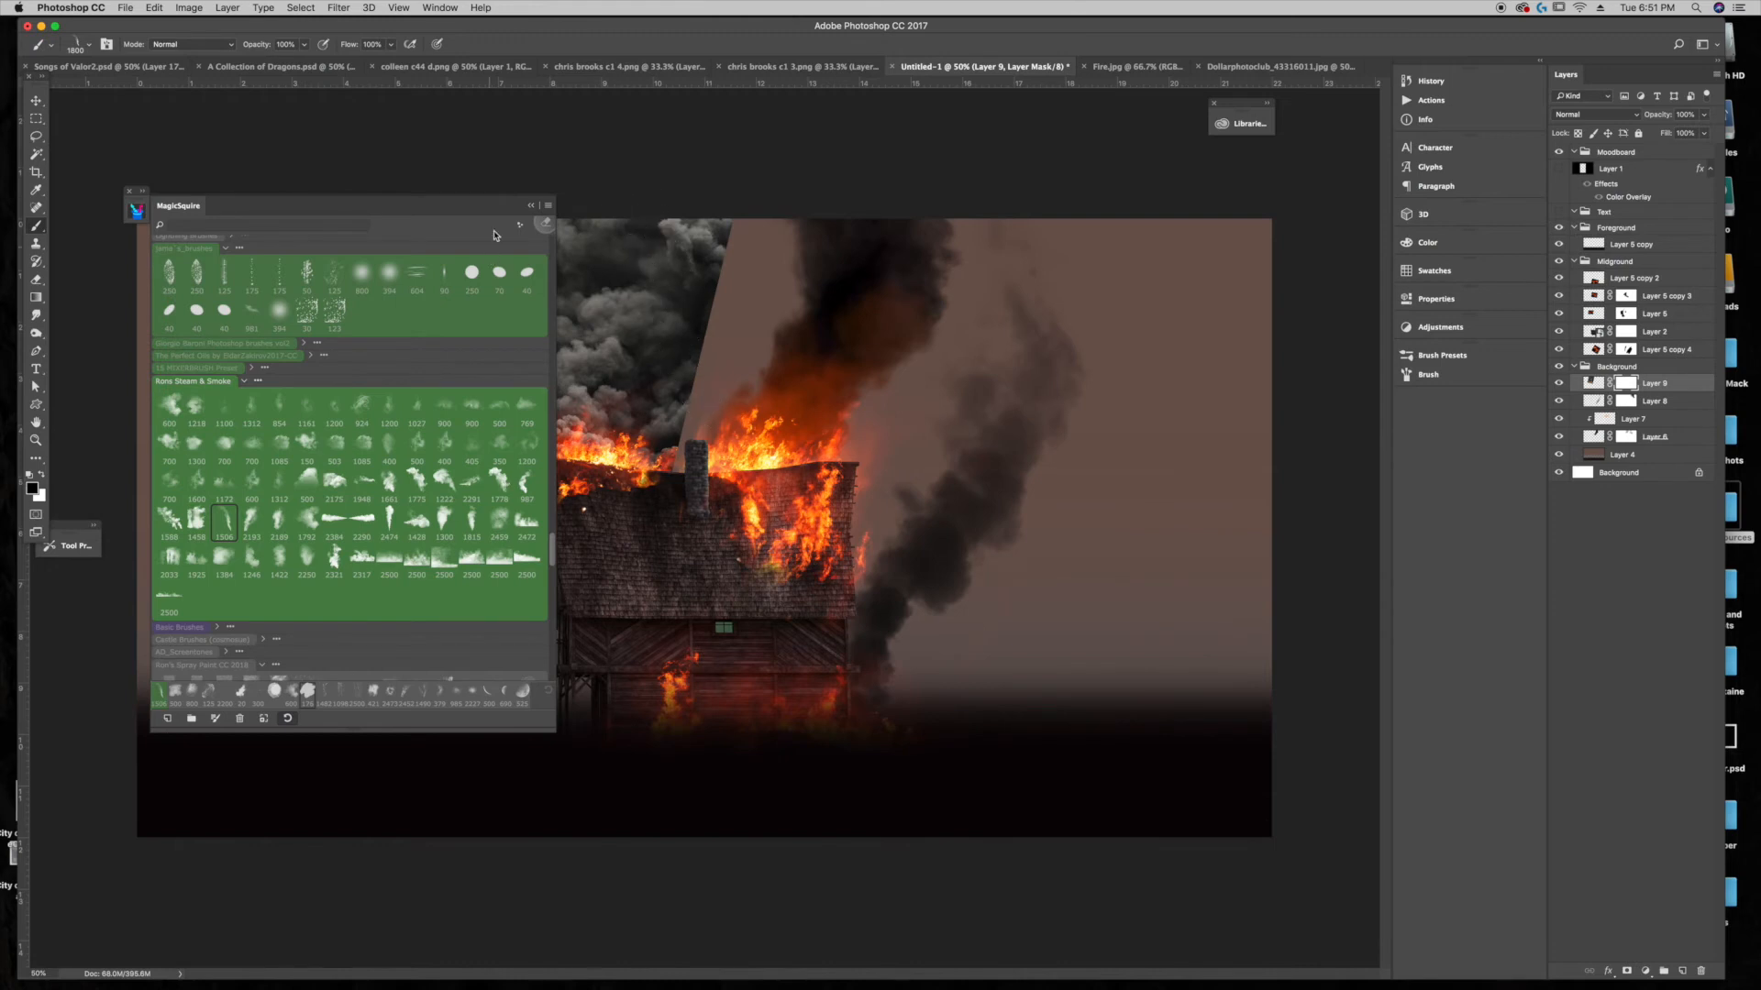
left_click(528, 208)
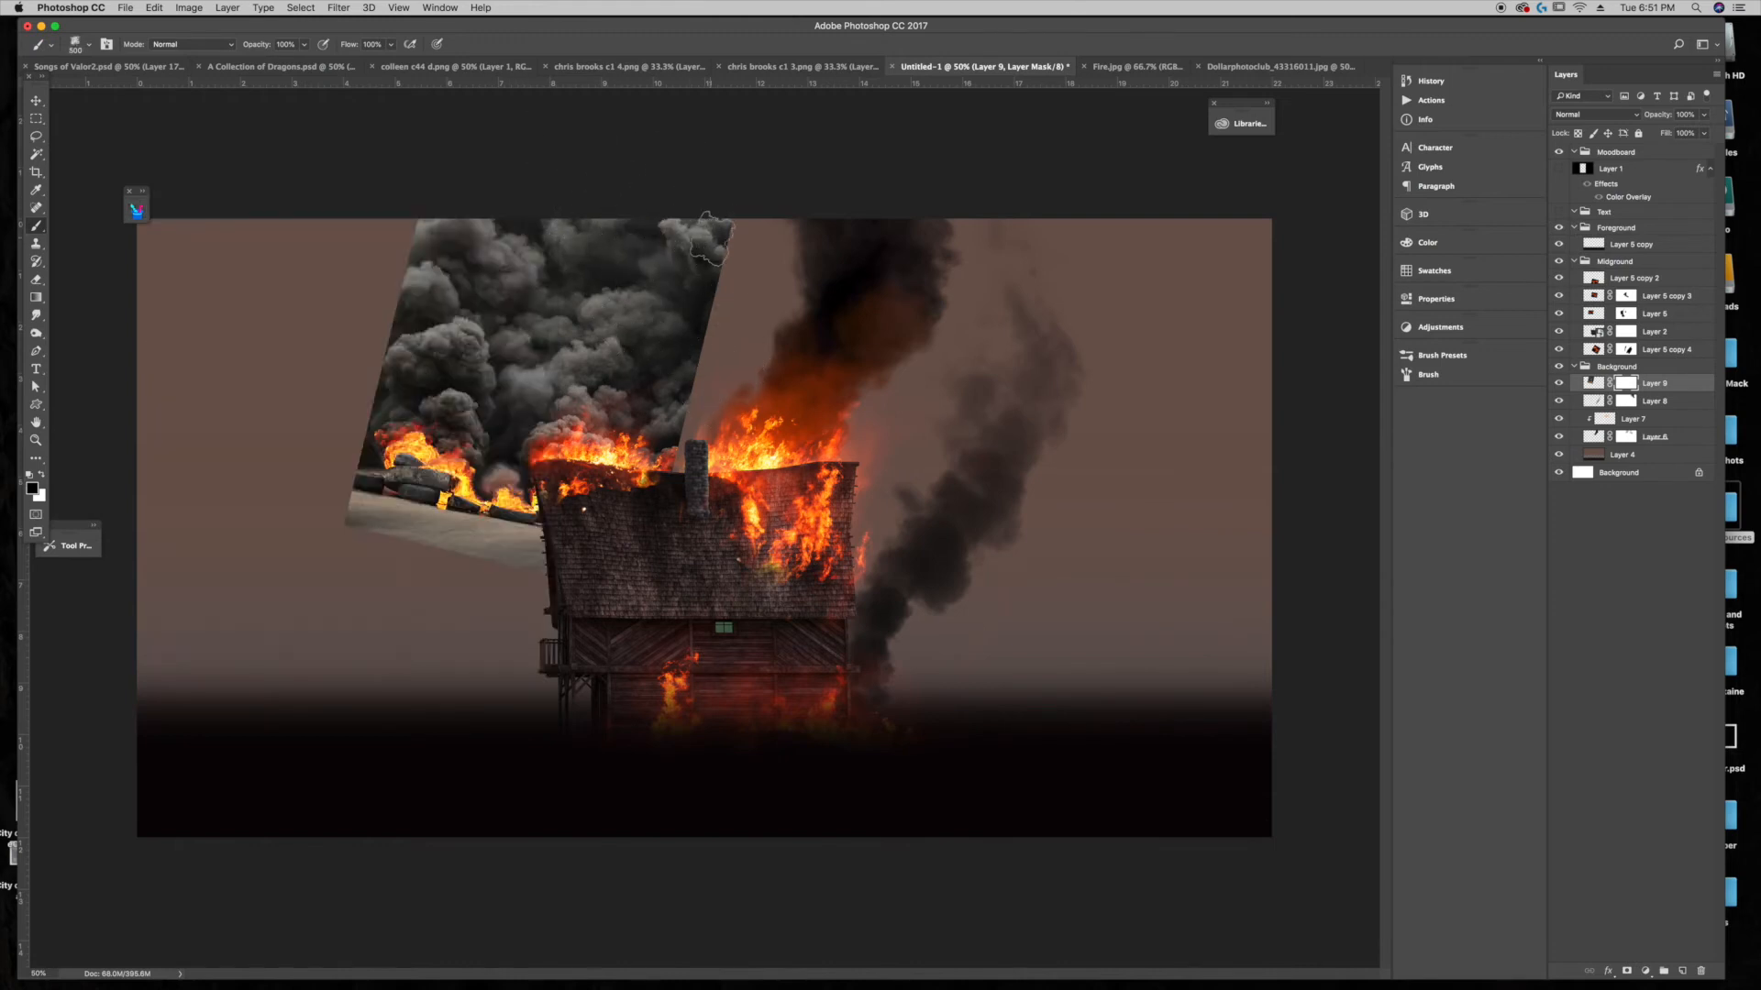
Step: Mask away the smoke photo's straight right edge with cloudy strokes, adjusting the brush size along the gap near the chimney
key("bracketright")
key("bracketright")
key("bracketright")
mouse_move(757, 243)
left_mouse_down()
mouse_move(752, 321)
mouse_move(760, 267)
mouse_move(739, 313)
mouse_move(773, 399)
mouse_move(729, 321)
left_mouse_up()
key("bracketleft")
key("bracketleft")
key("bracketleft")
key("bracketleft")
key("bracketleft")
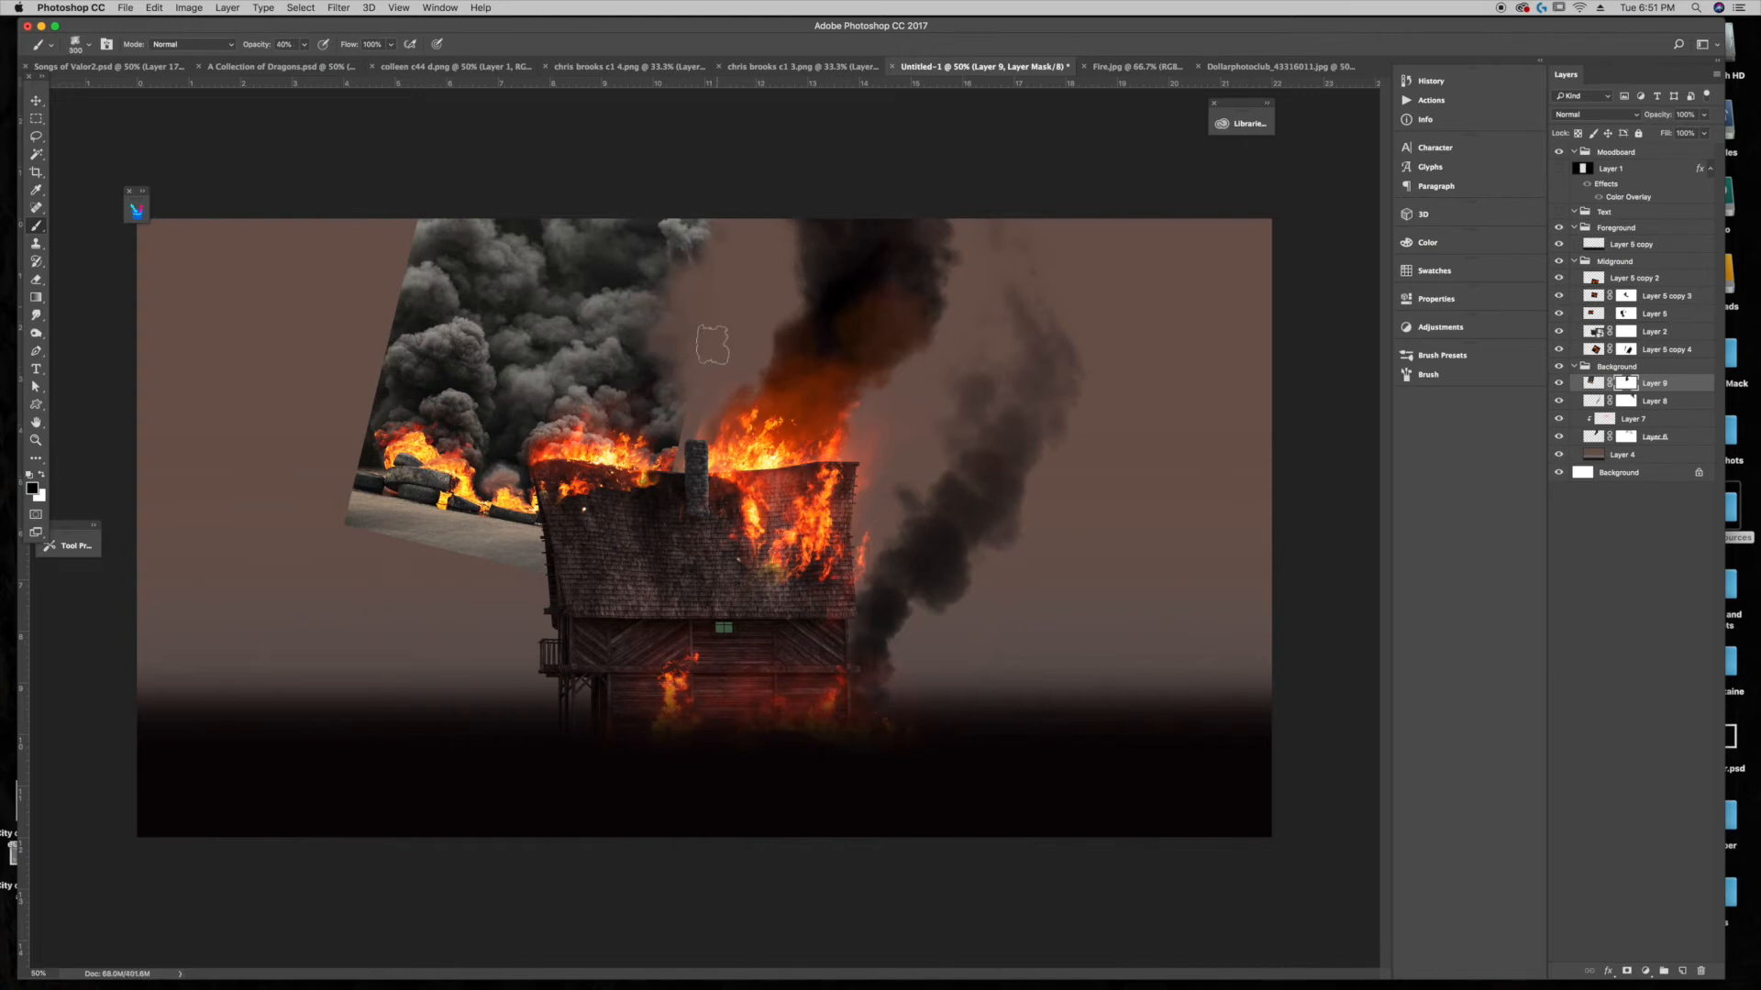
key("bracketright")
key("bracketright")
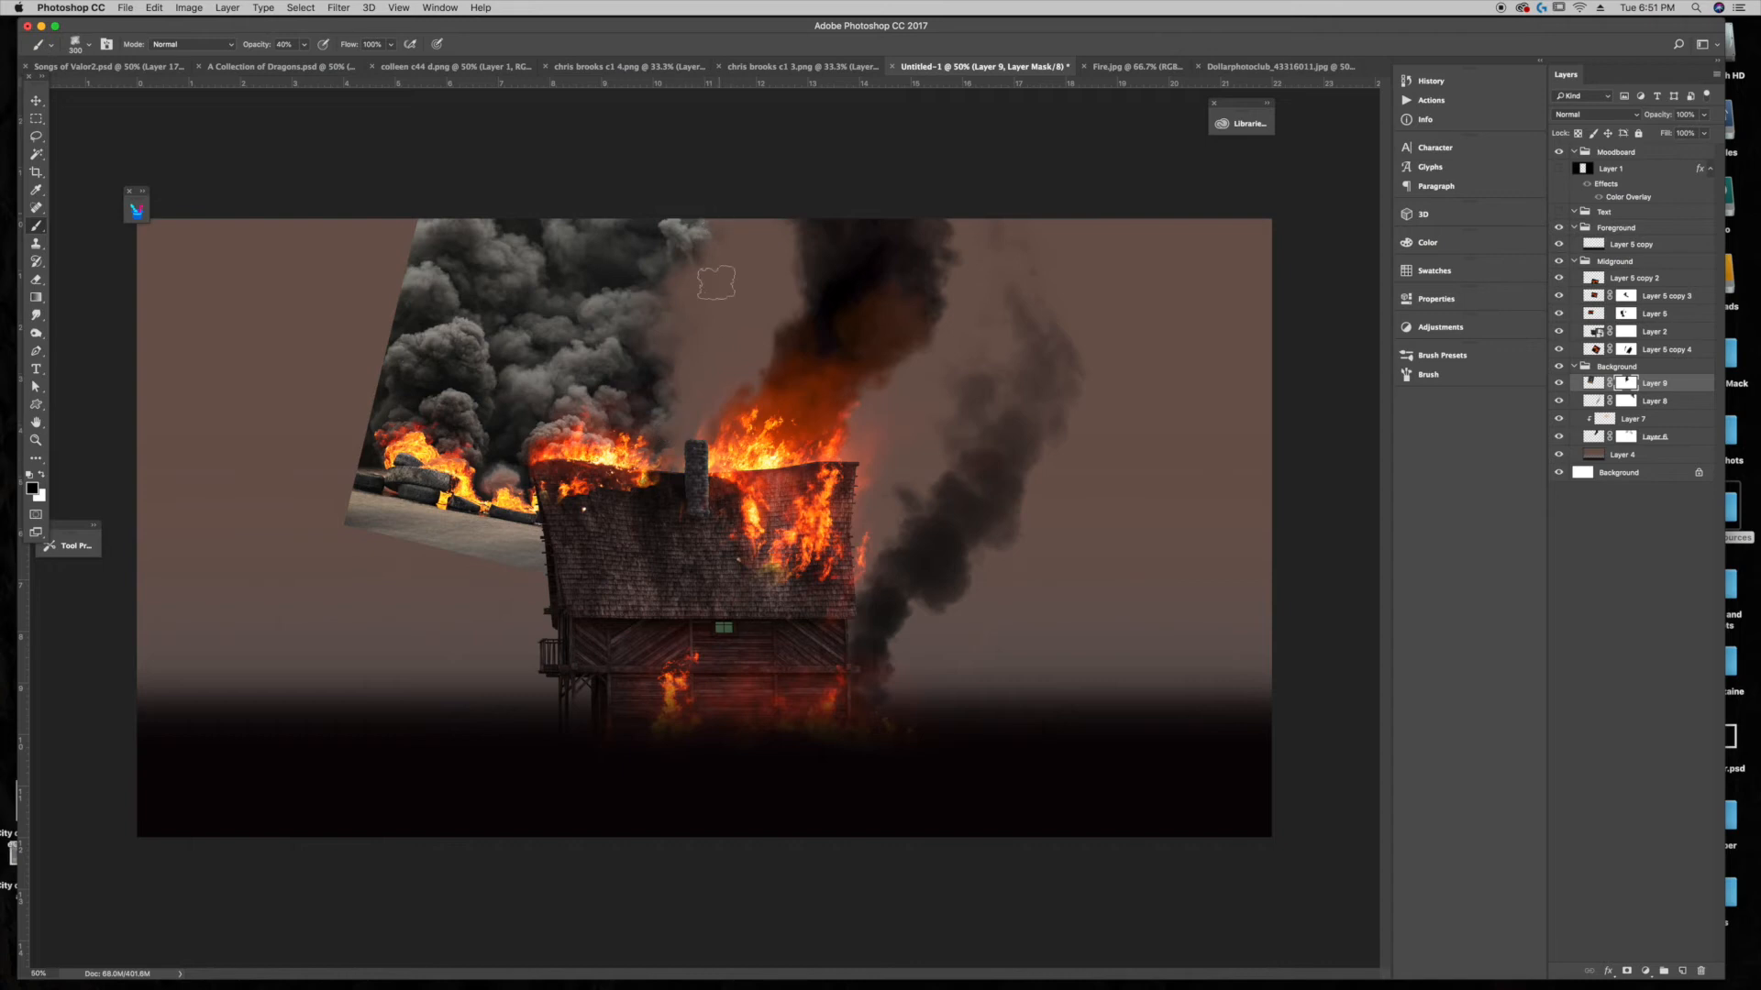
Step: Mask away the smoke photo's left edge and most of the burning tires and road with an enlarged cloud brush
key("bracketright")
key("bracketright")
key("bracketright")
mouse_move(436, 229)
left_mouse_down()
mouse_move(373, 459)
mouse_move(390, 500)
mouse_move(436, 481)
mouse_move(392, 436)
mouse_move(383, 477)
mouse_move(372, 448)
mouse_move(500, 523)
left_mouse_up()
key("7")
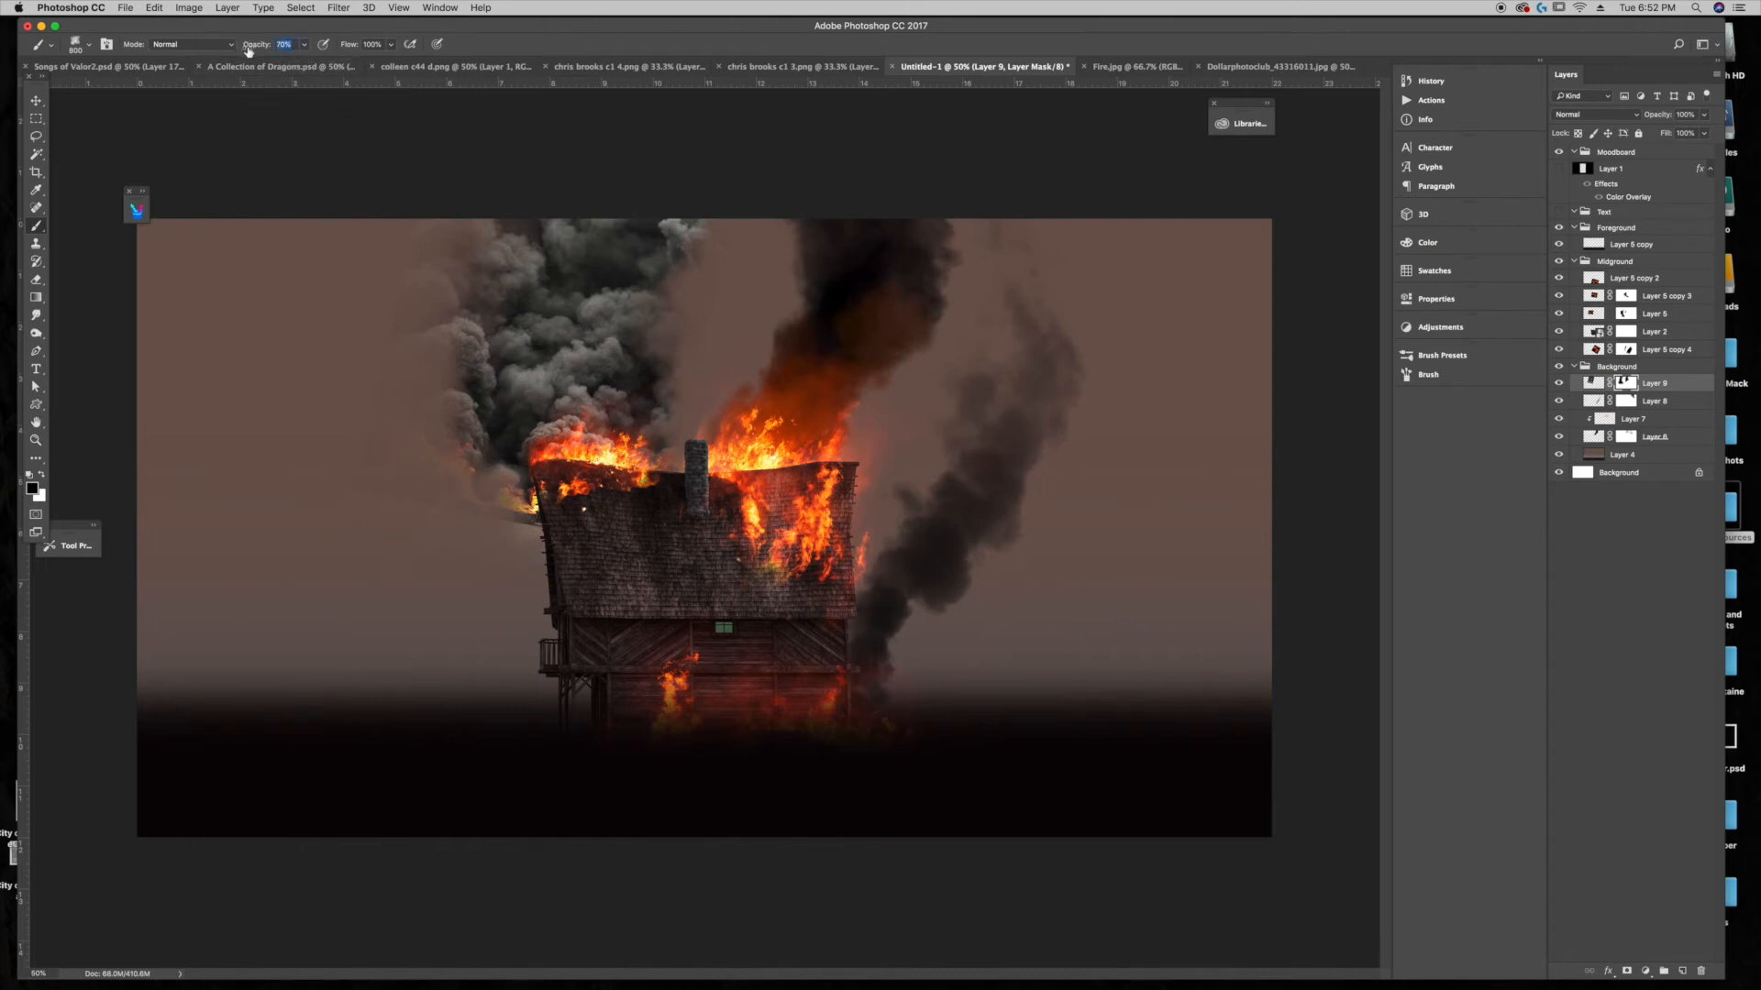
Step: Refine Layer 9's mask by softening the gray smoke's outer edges with the brush at 60% opacity
left_click(36, 227)
left_click(36, 100)
left_click(978, 317)
key("7")
key("8")
key("2")
key("6")
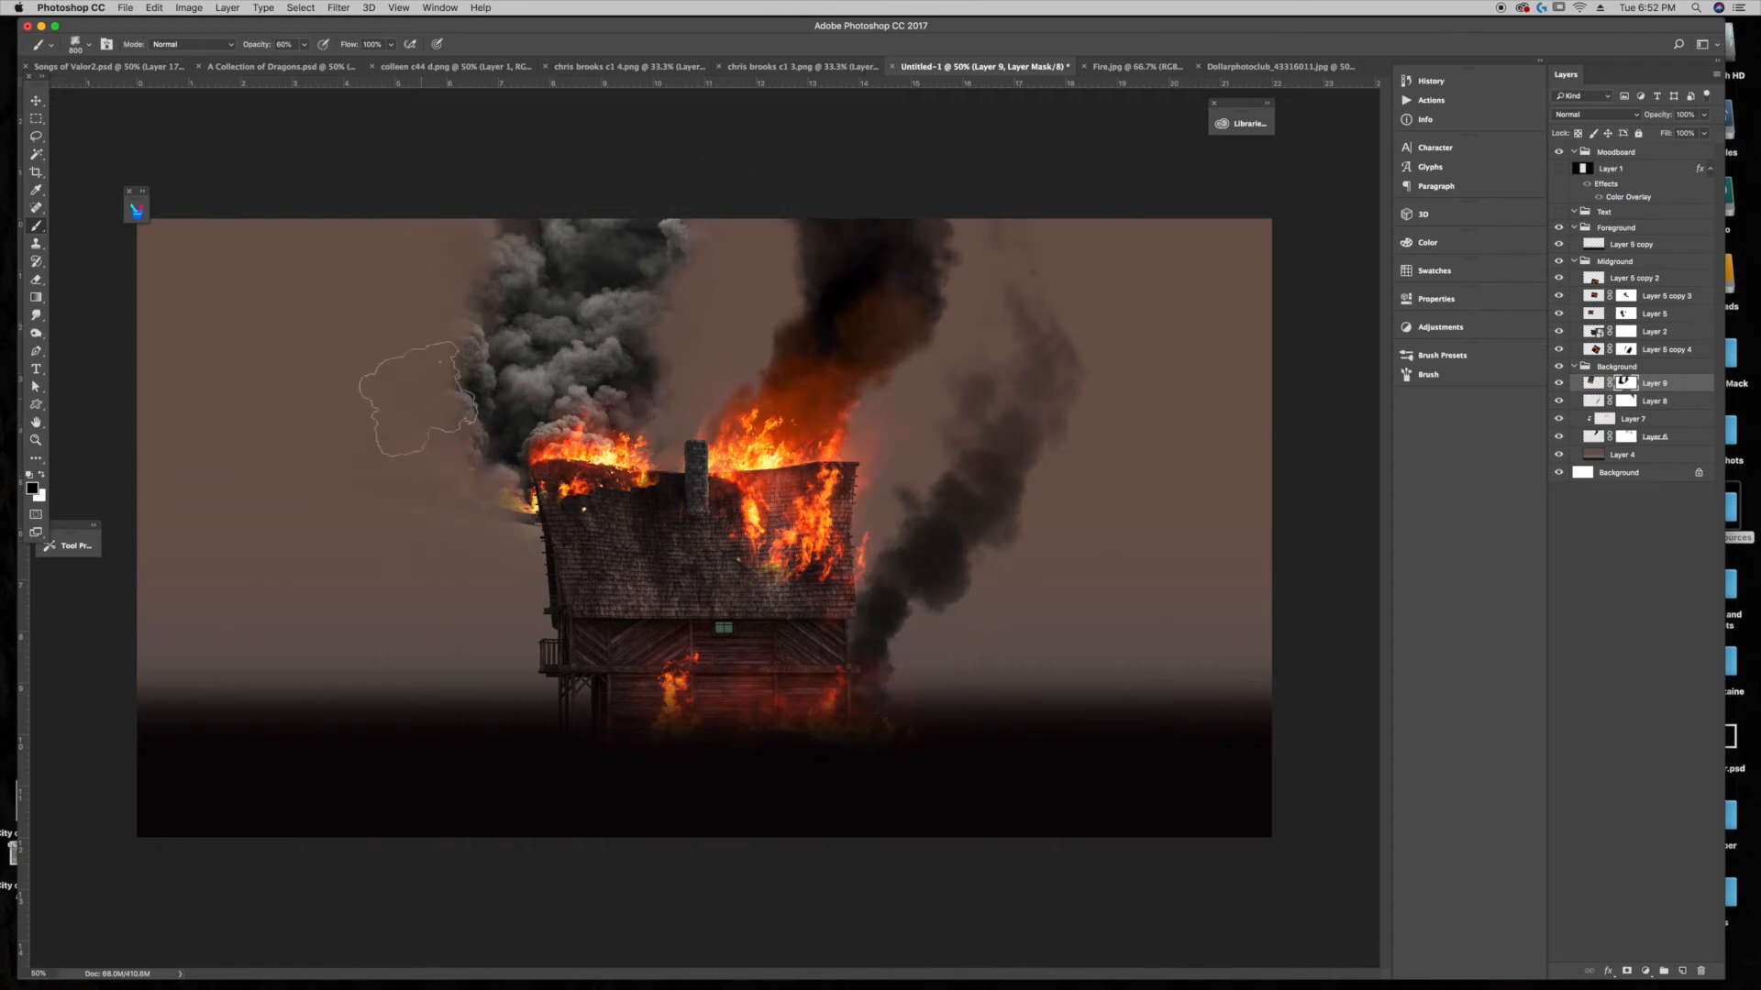
Step: Mask away more of the gray smoke's left side on Layer 9 to narrow the column, adjusting the brush size
left_click_drag(463, 418, 503, 233)
key("super+z")
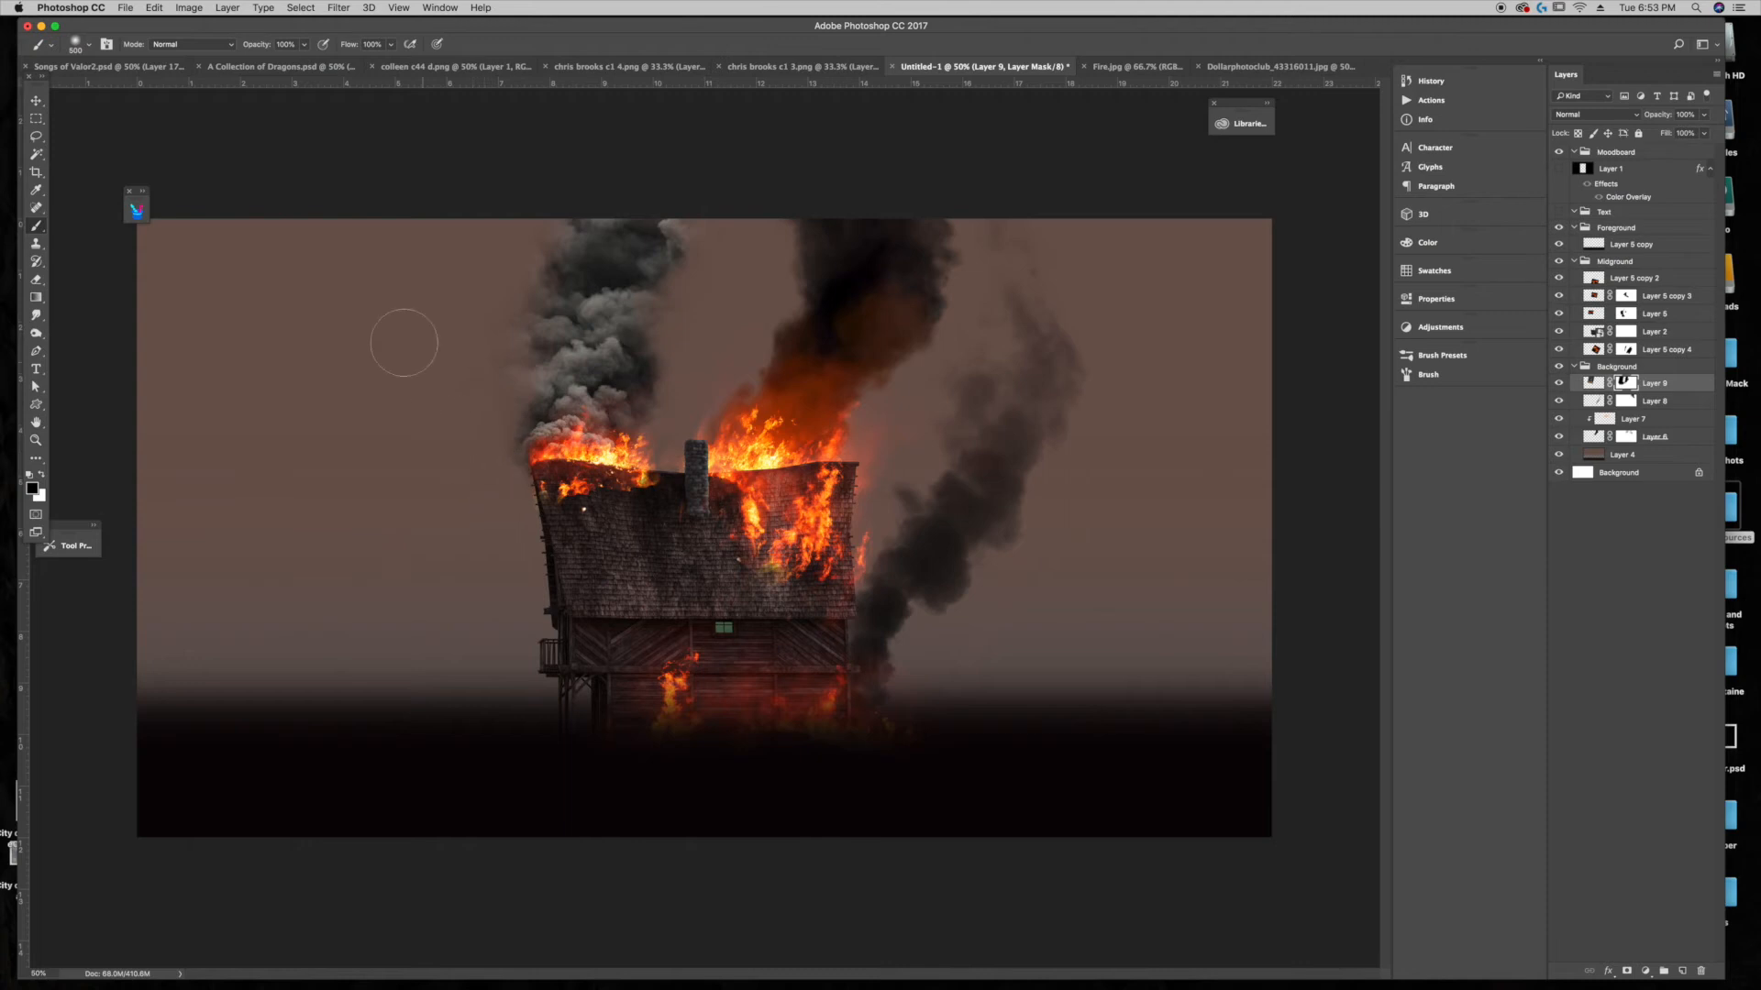
key("]")
key("]")
key("]")
key("]")
left_click(189, 10)
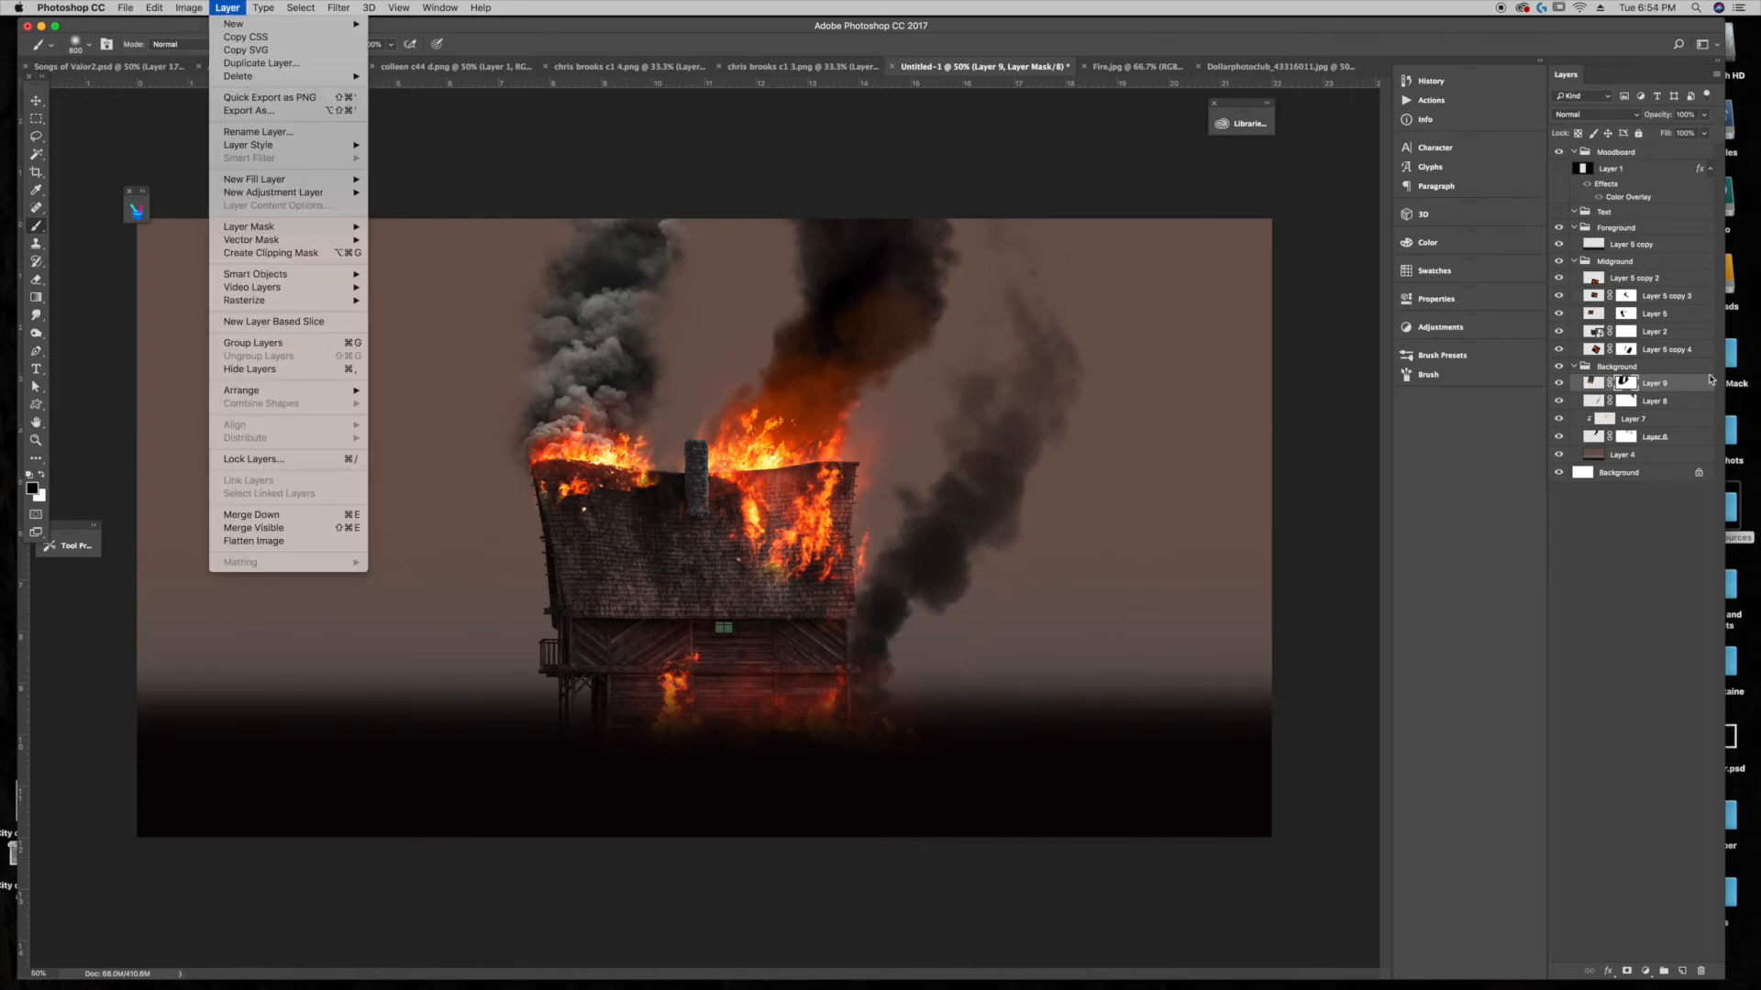
mouse_move(229, 45)
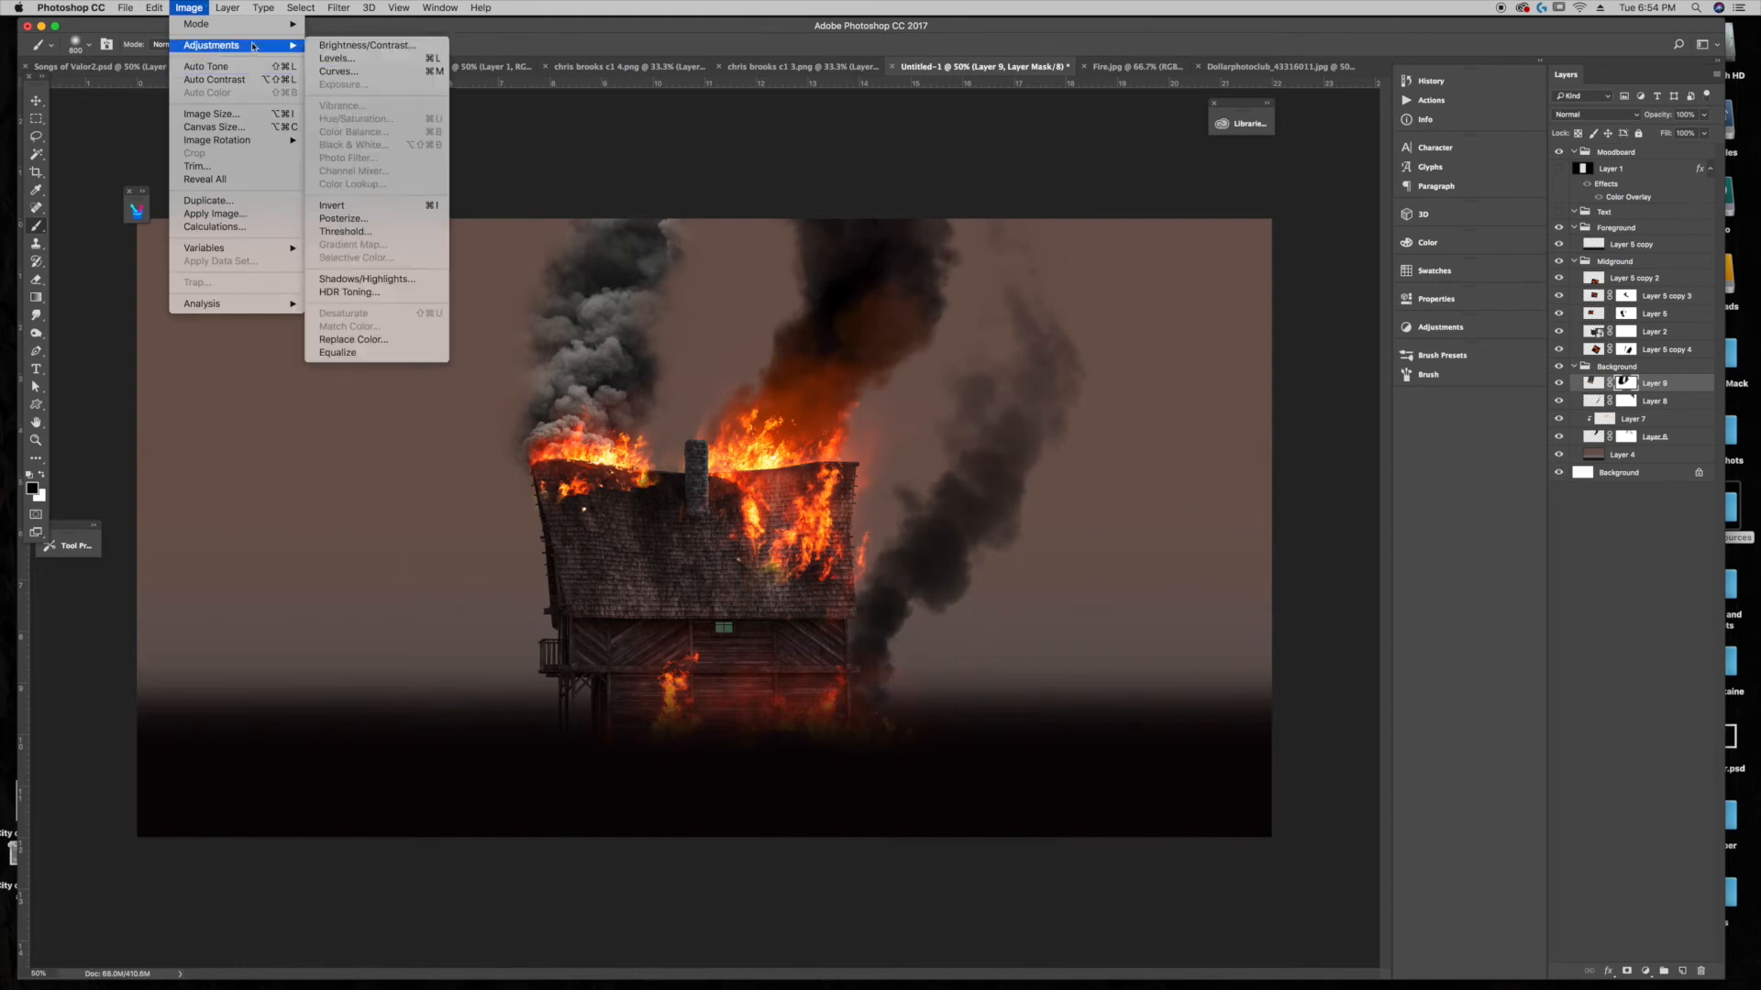
left_click(327, 58)
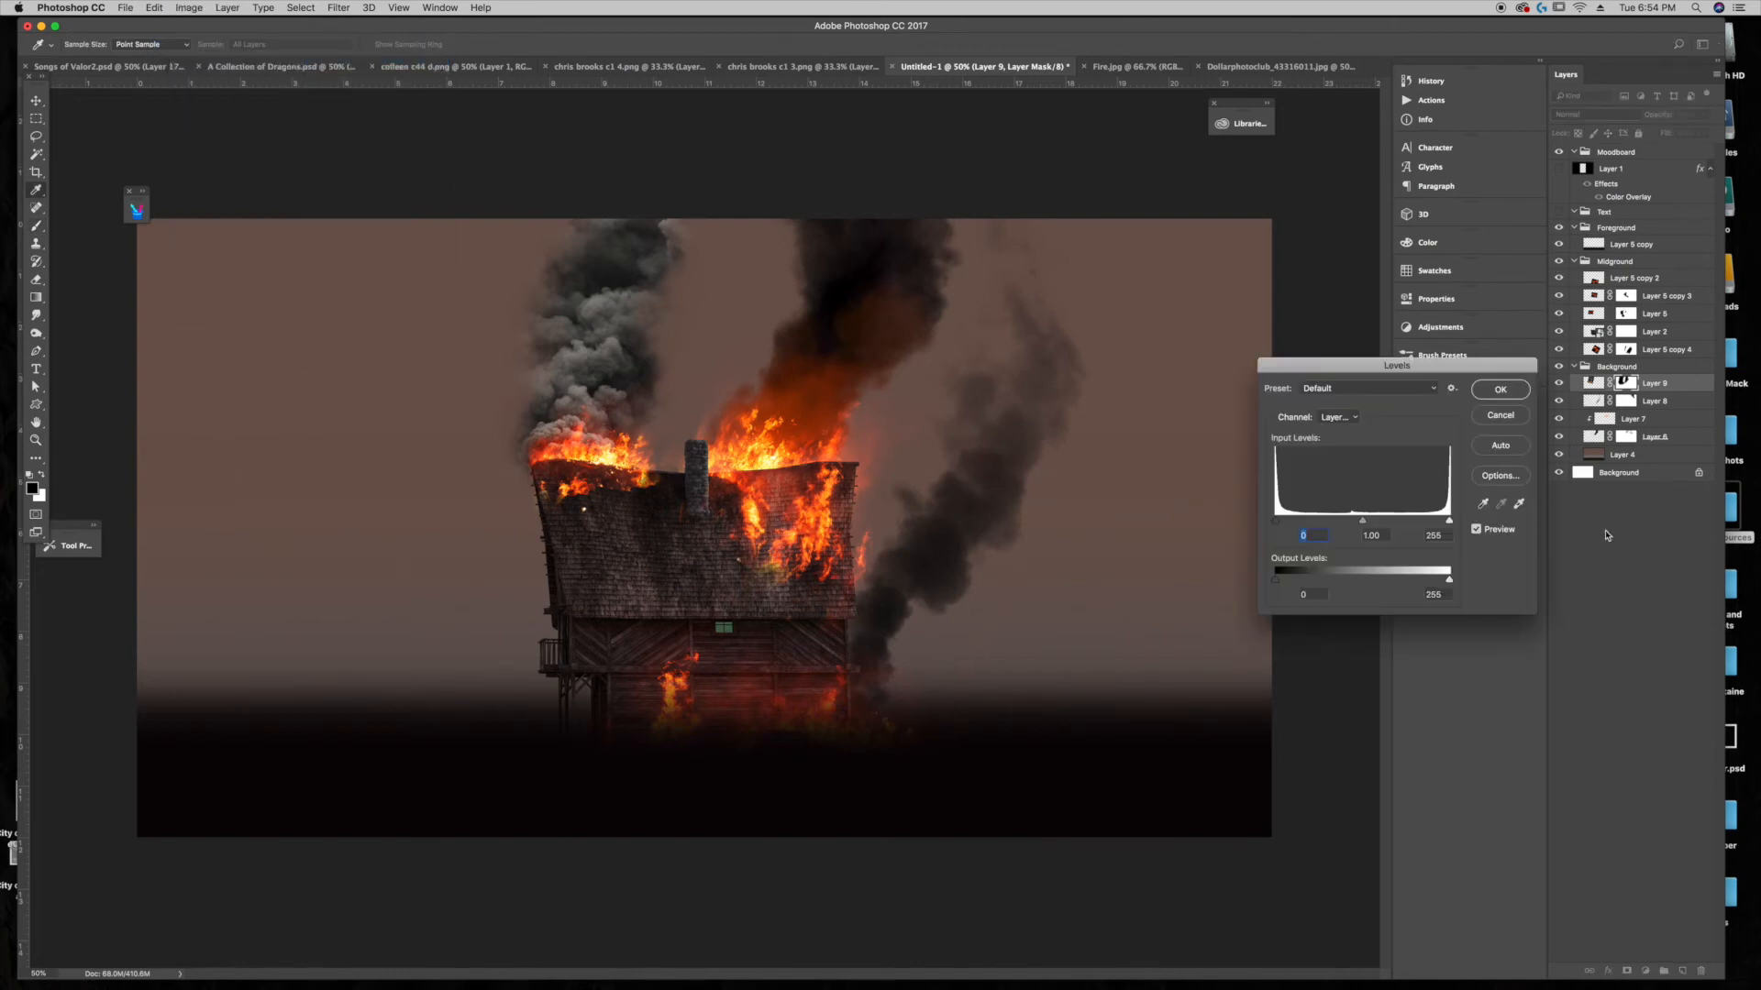
left_click(1499, 416)
Step: Raise the black input level of Layer 9's mask with a Levels adjustment
left_click(189, 8)
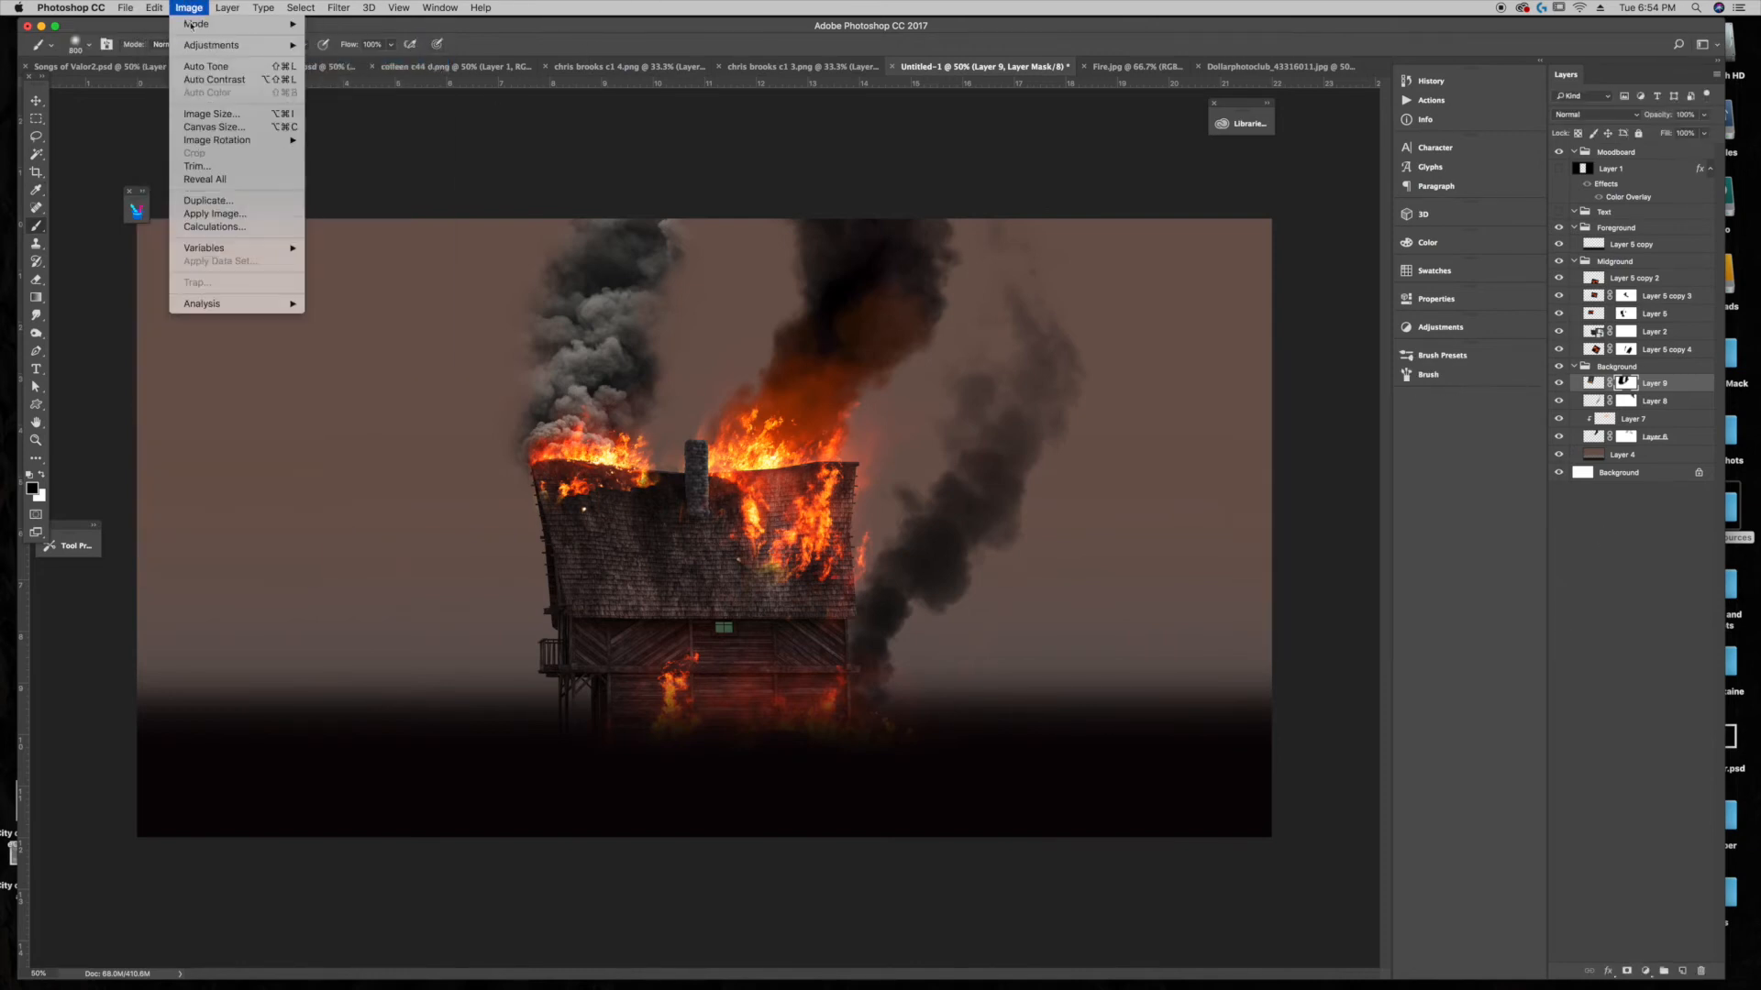
mouse_move(220, 45)
left_click(326, 58)
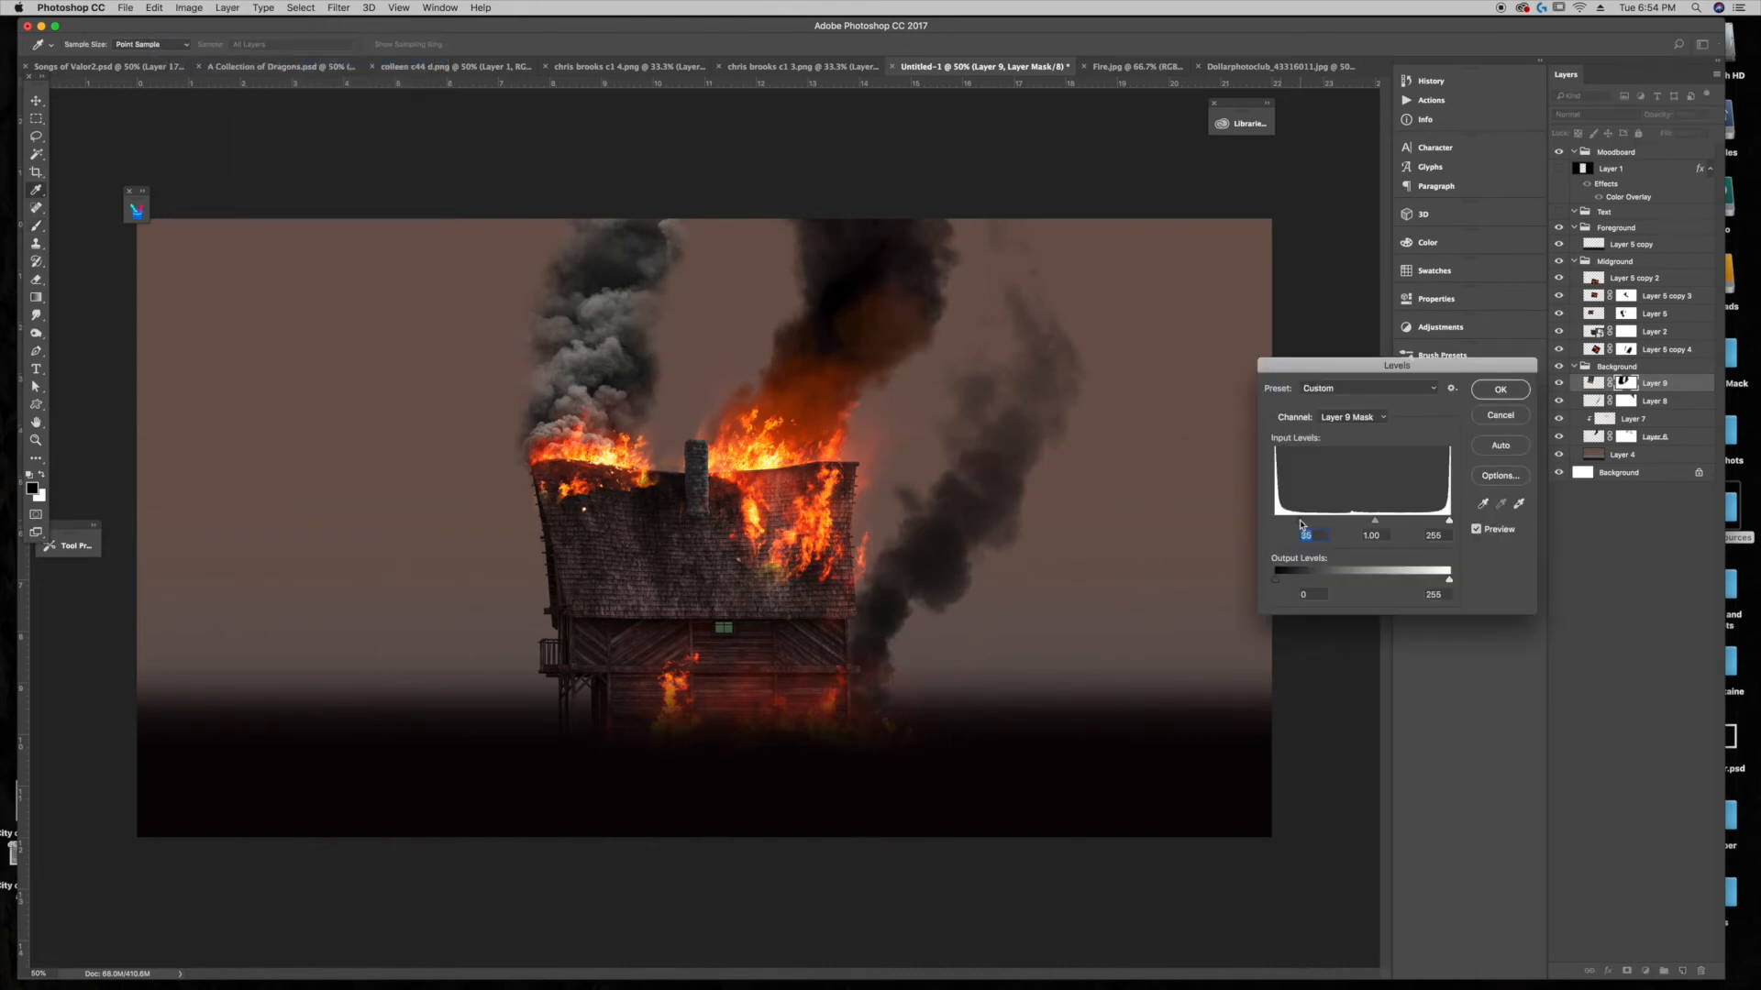
left_click(1500, 394)
Step: Darken the smoke photo on Layer 9 itself with Levels, setting the black input to 13 and the midtones to 0.74
left_click(1592, 383)
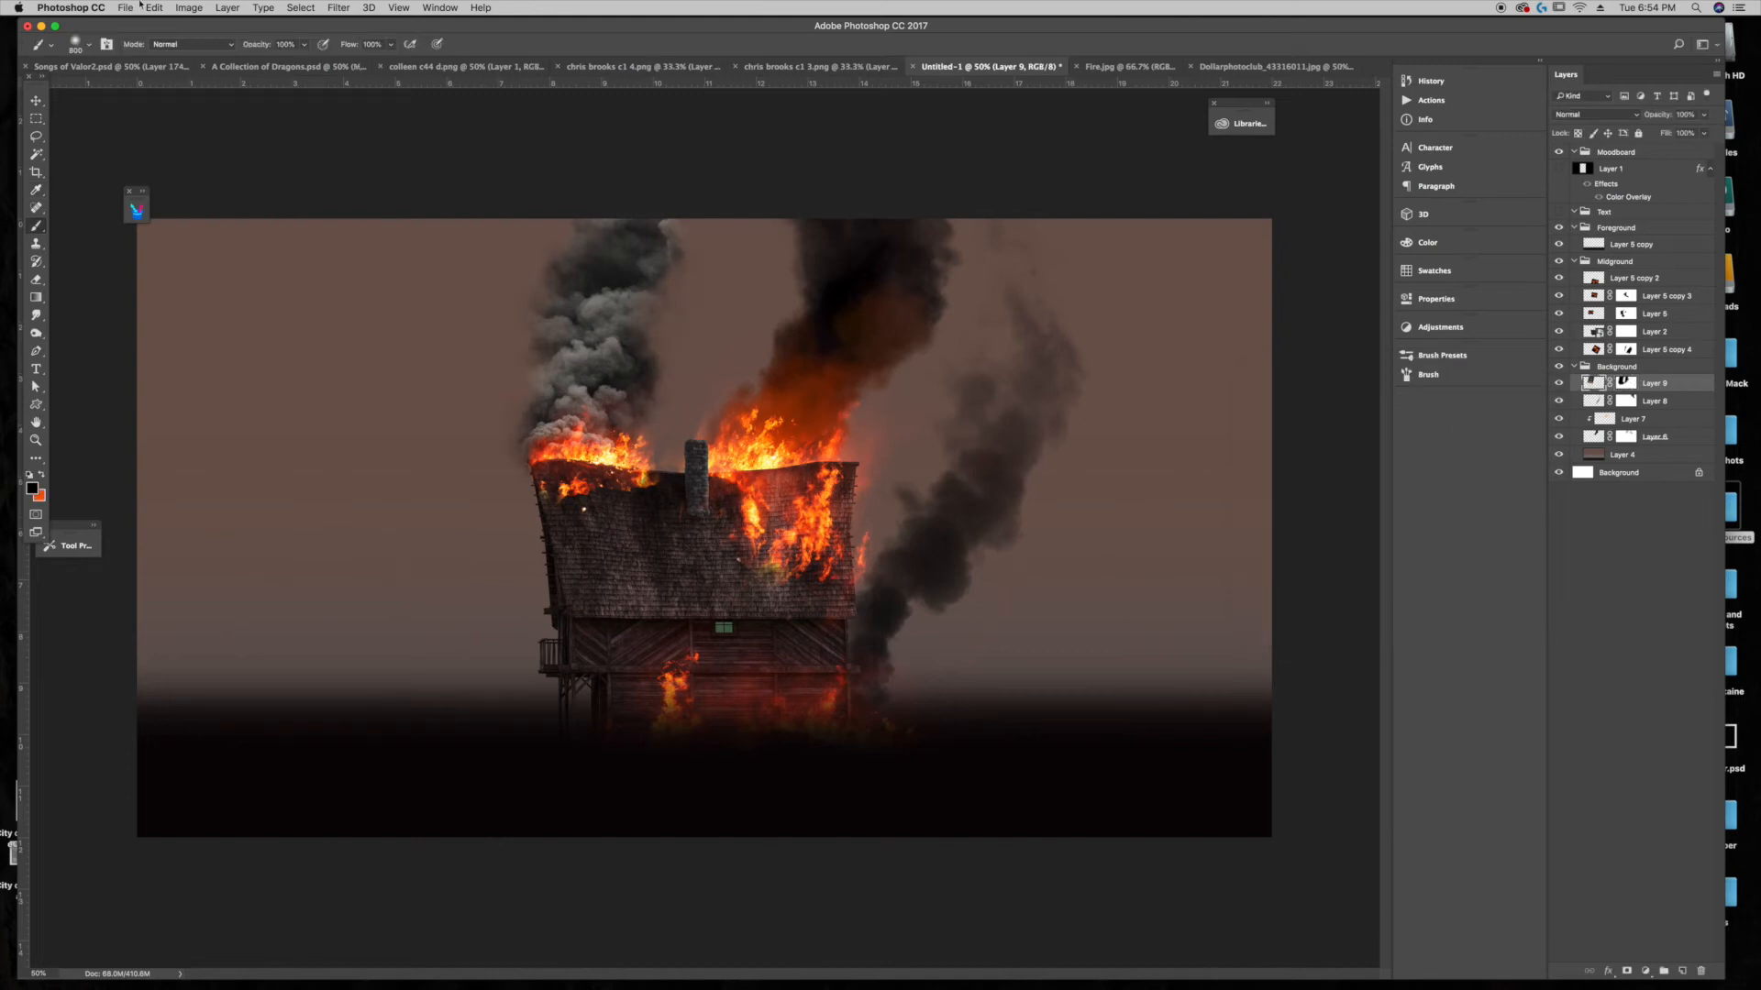
left_click(189, 7)
mouse_move(275, 46)
left_click(367, 58)
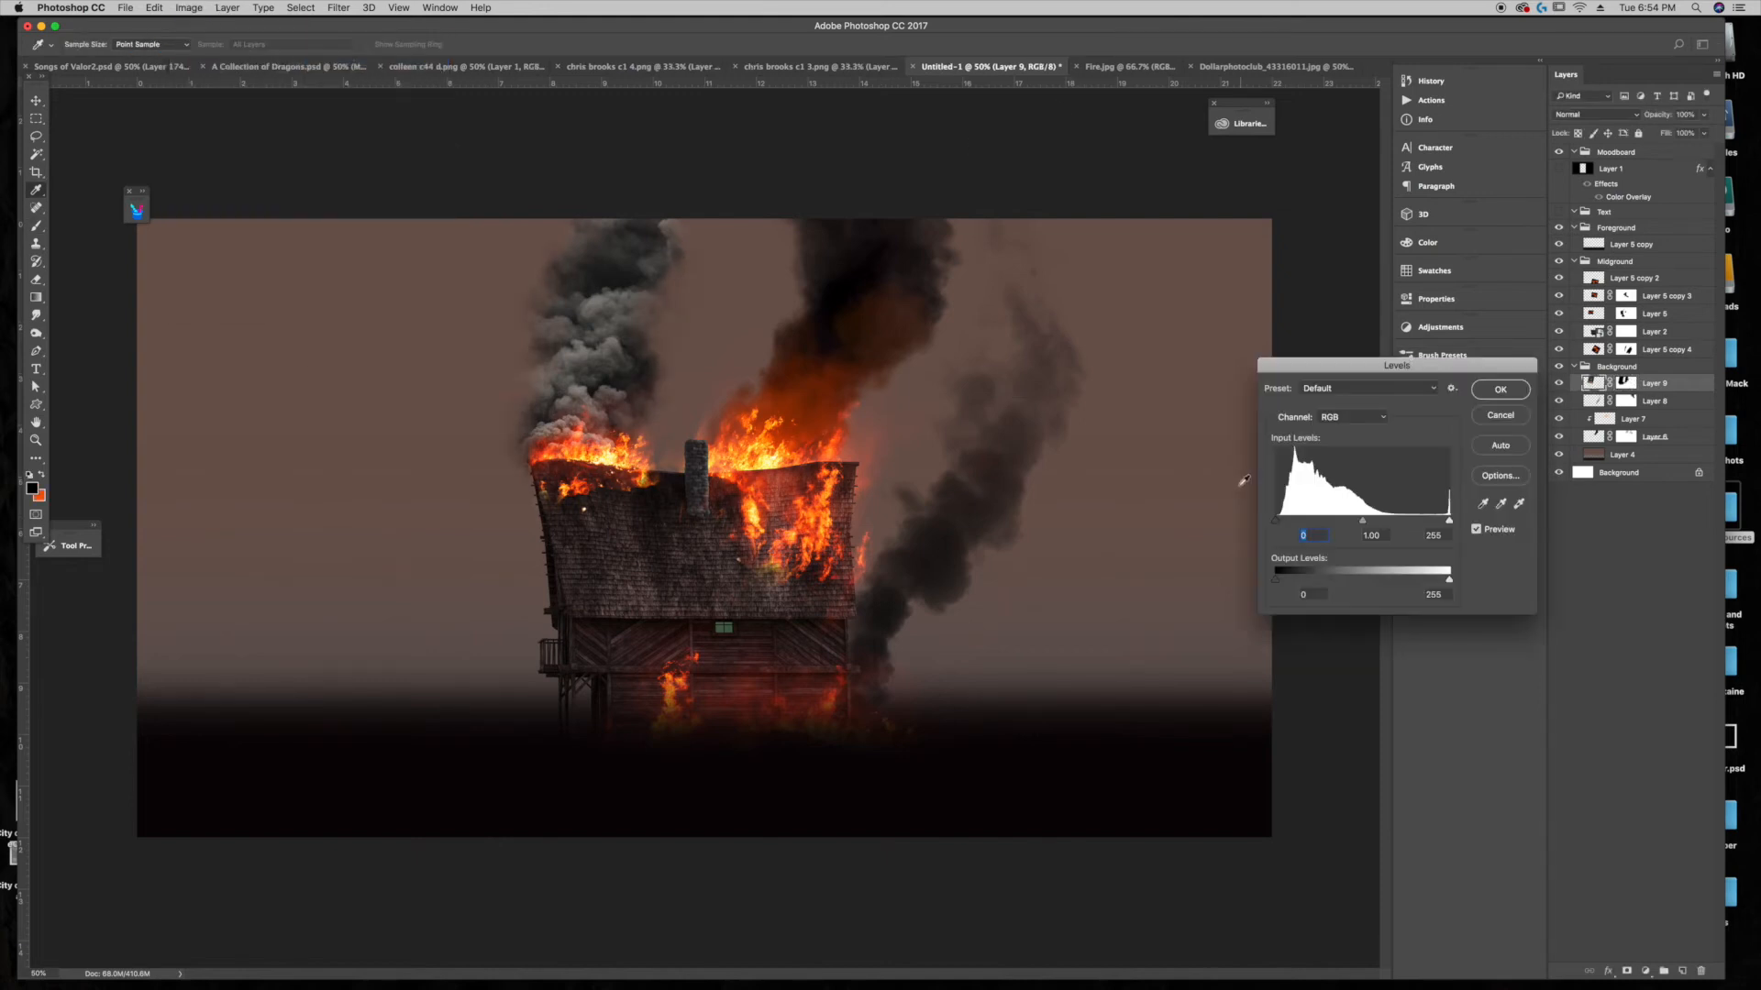
left_click_drag(1275, 521, 1385, 523)
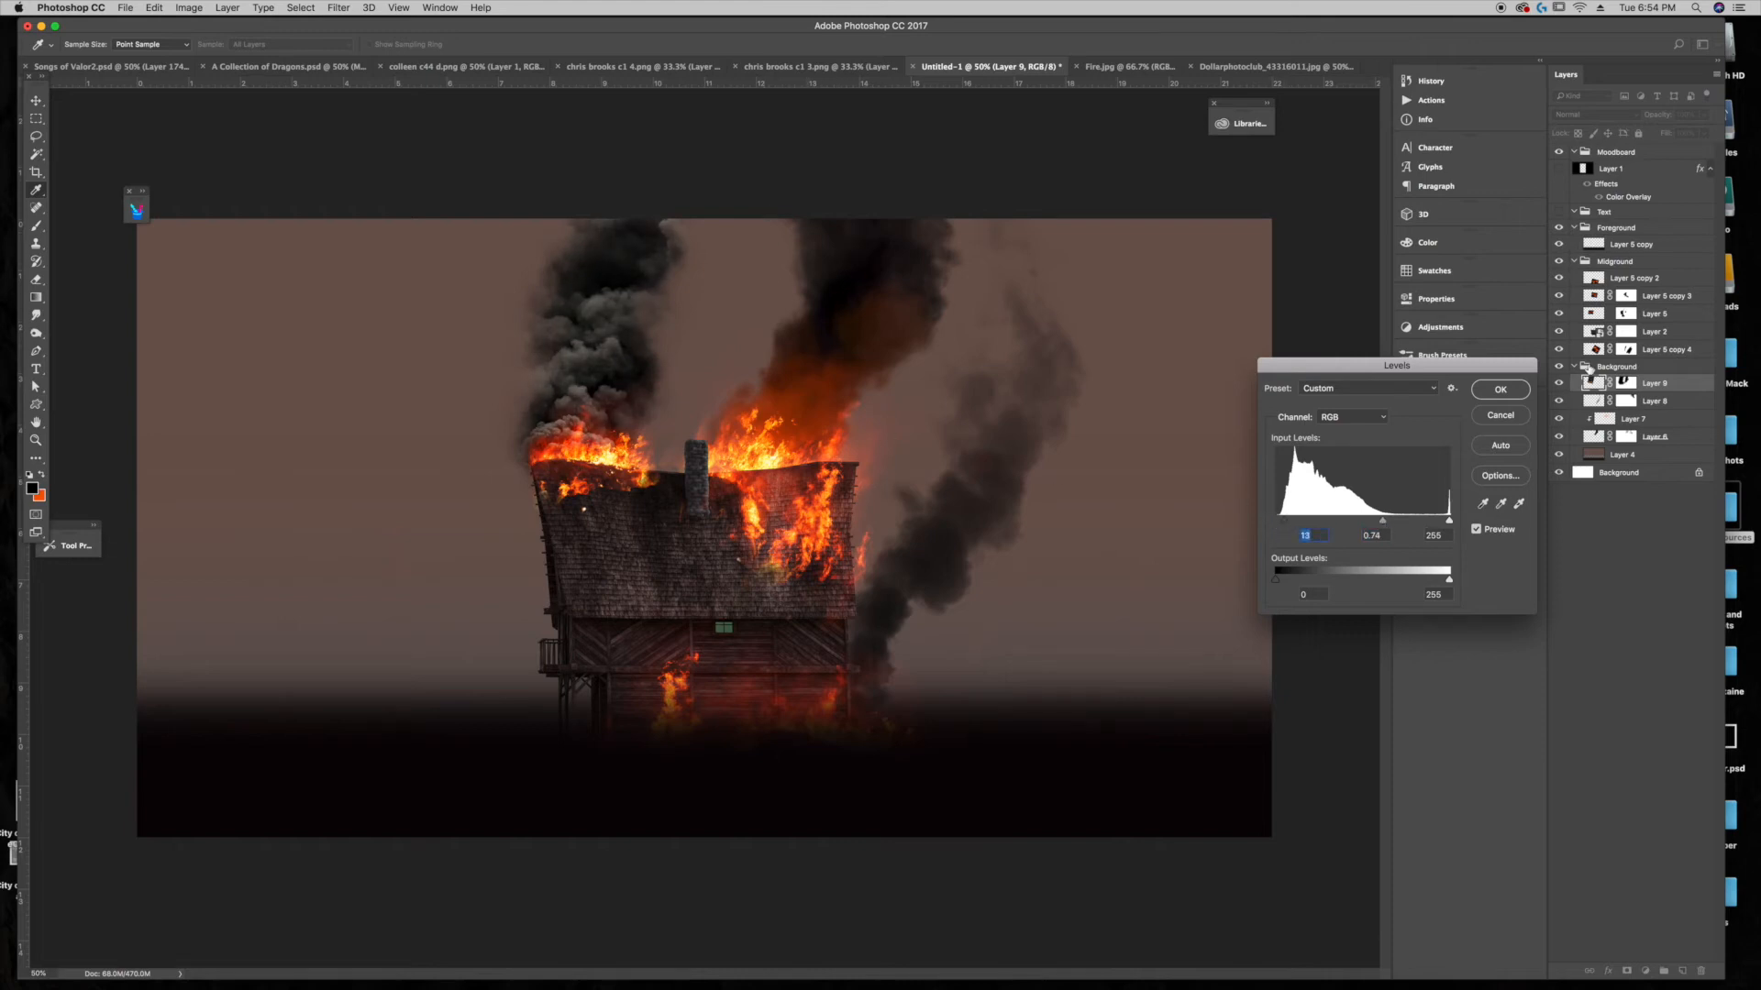
left_click(1500, 391)
Step: Duplicate the smoke photo layer, enlarge it, rotate it about 12.5 degrees clockwise, and place it beside the house's right wall
left_click(1627, 384)
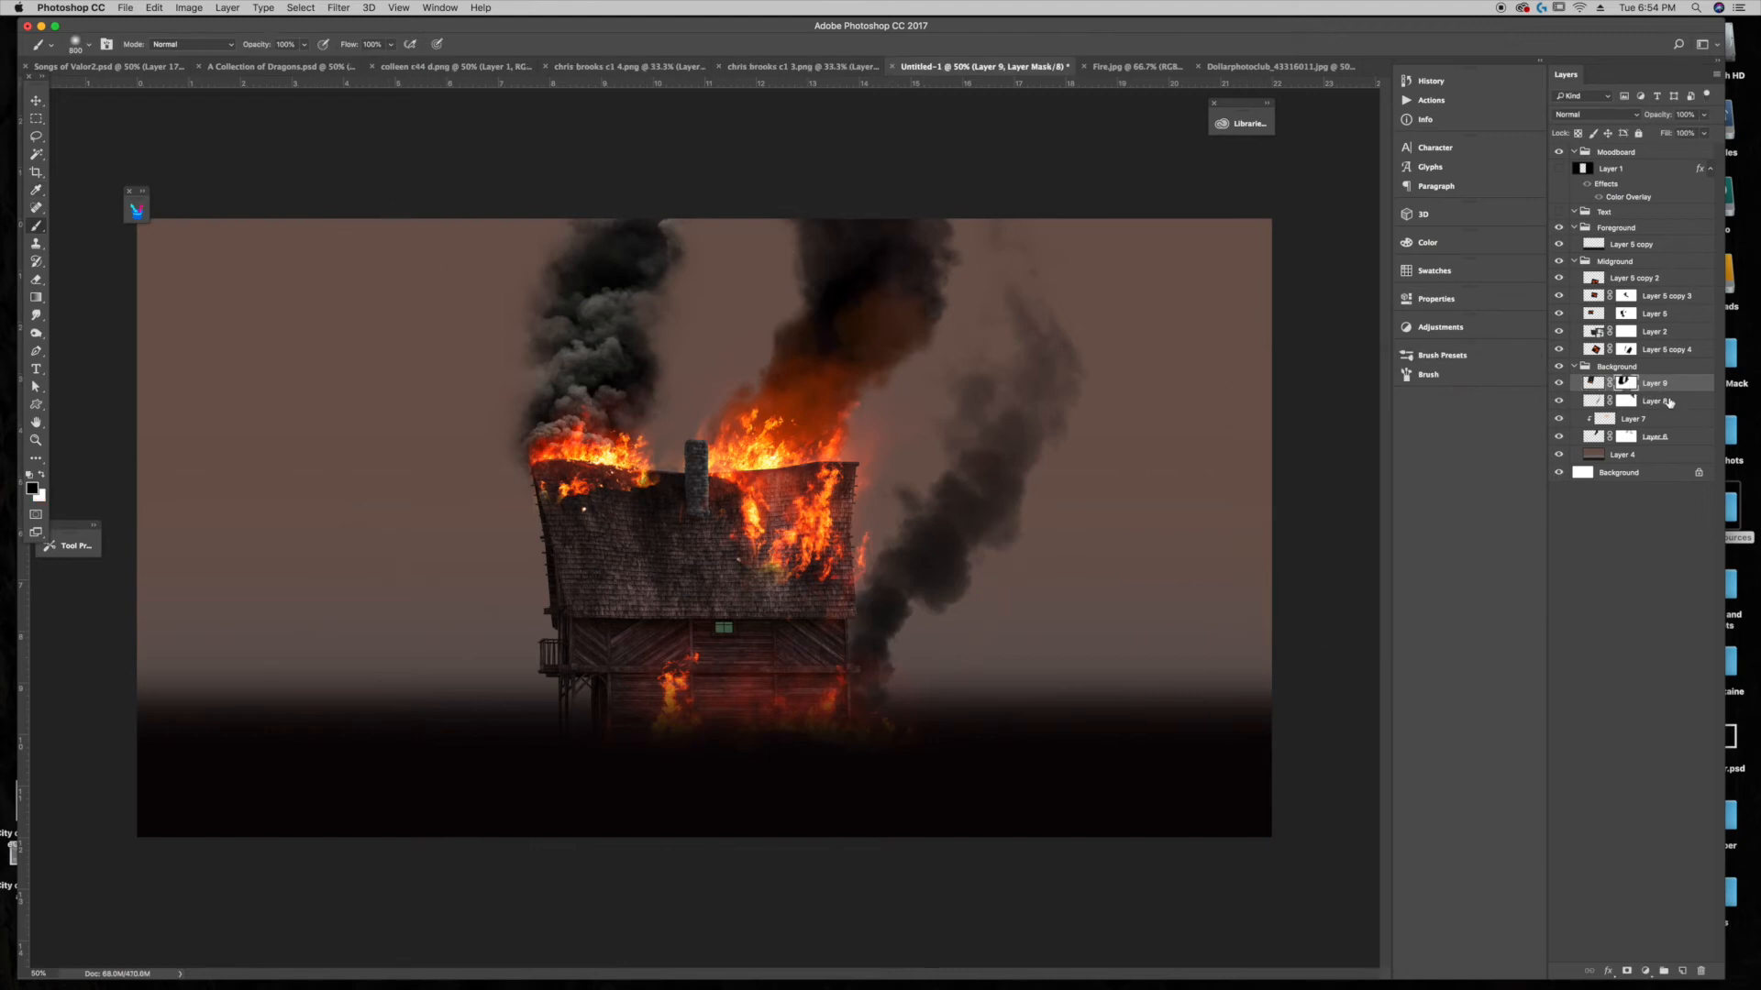
left_click(36, 100)
left_click_drag(605, 389, 558, 358)
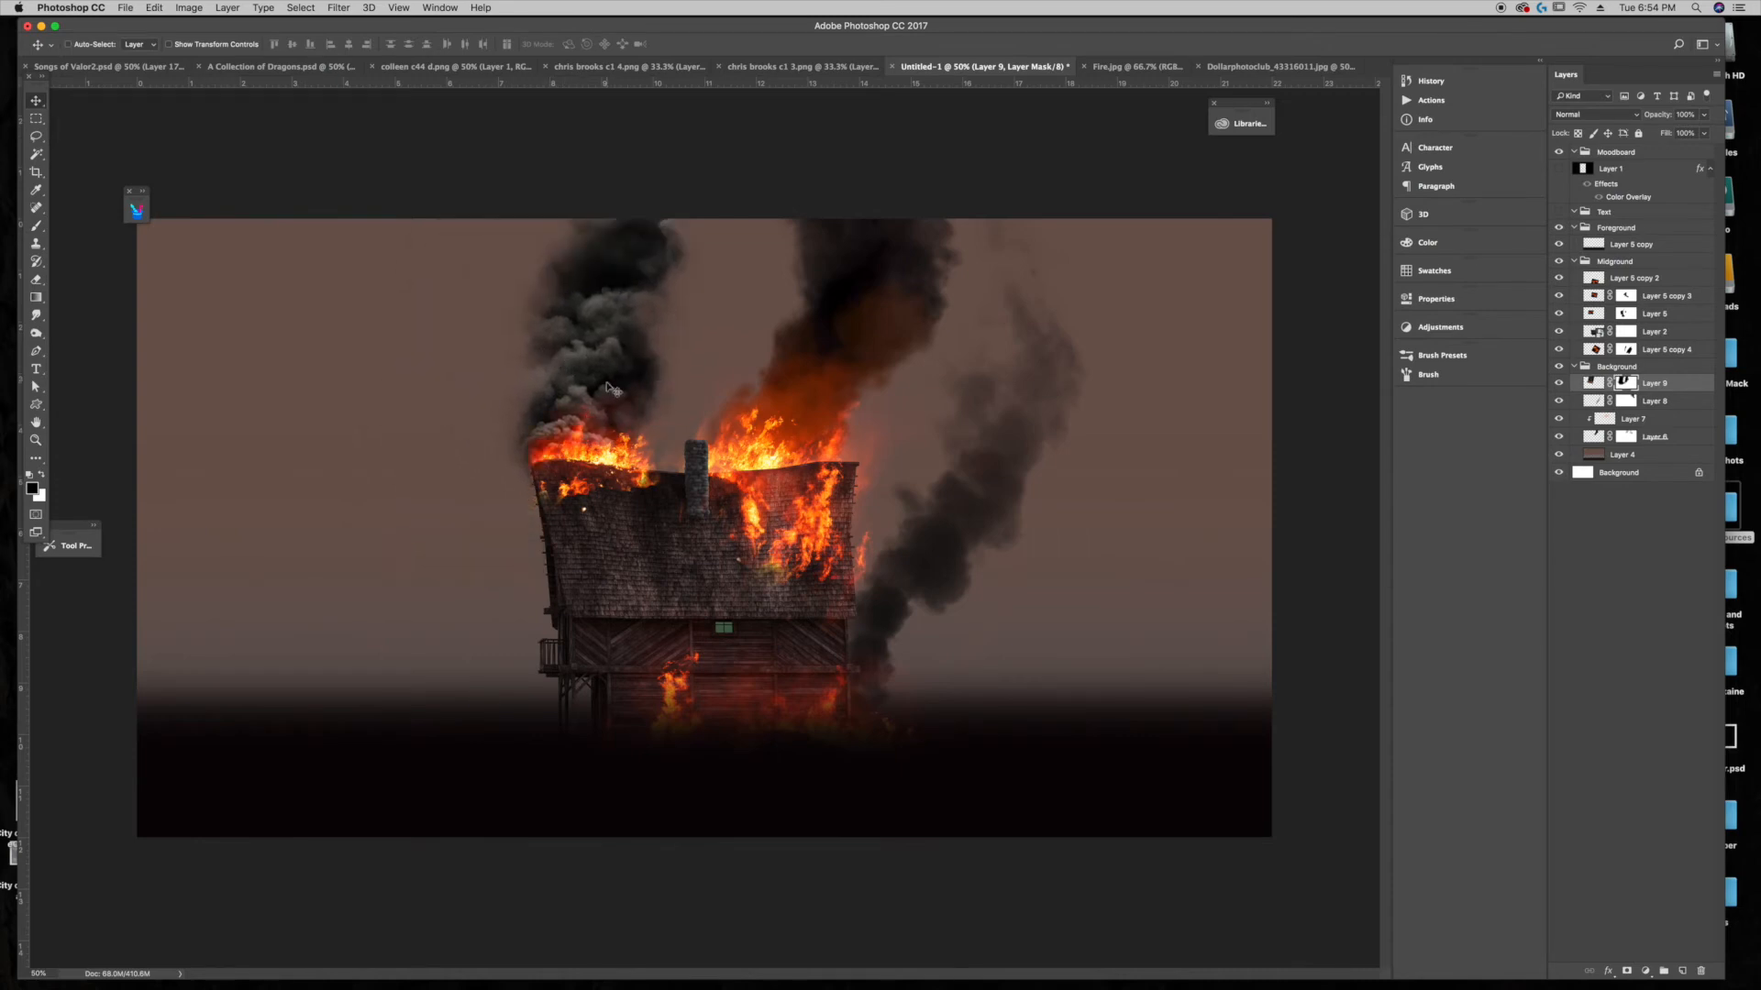
left_click_drag(575, 339, 824, 376)
key("super+t")
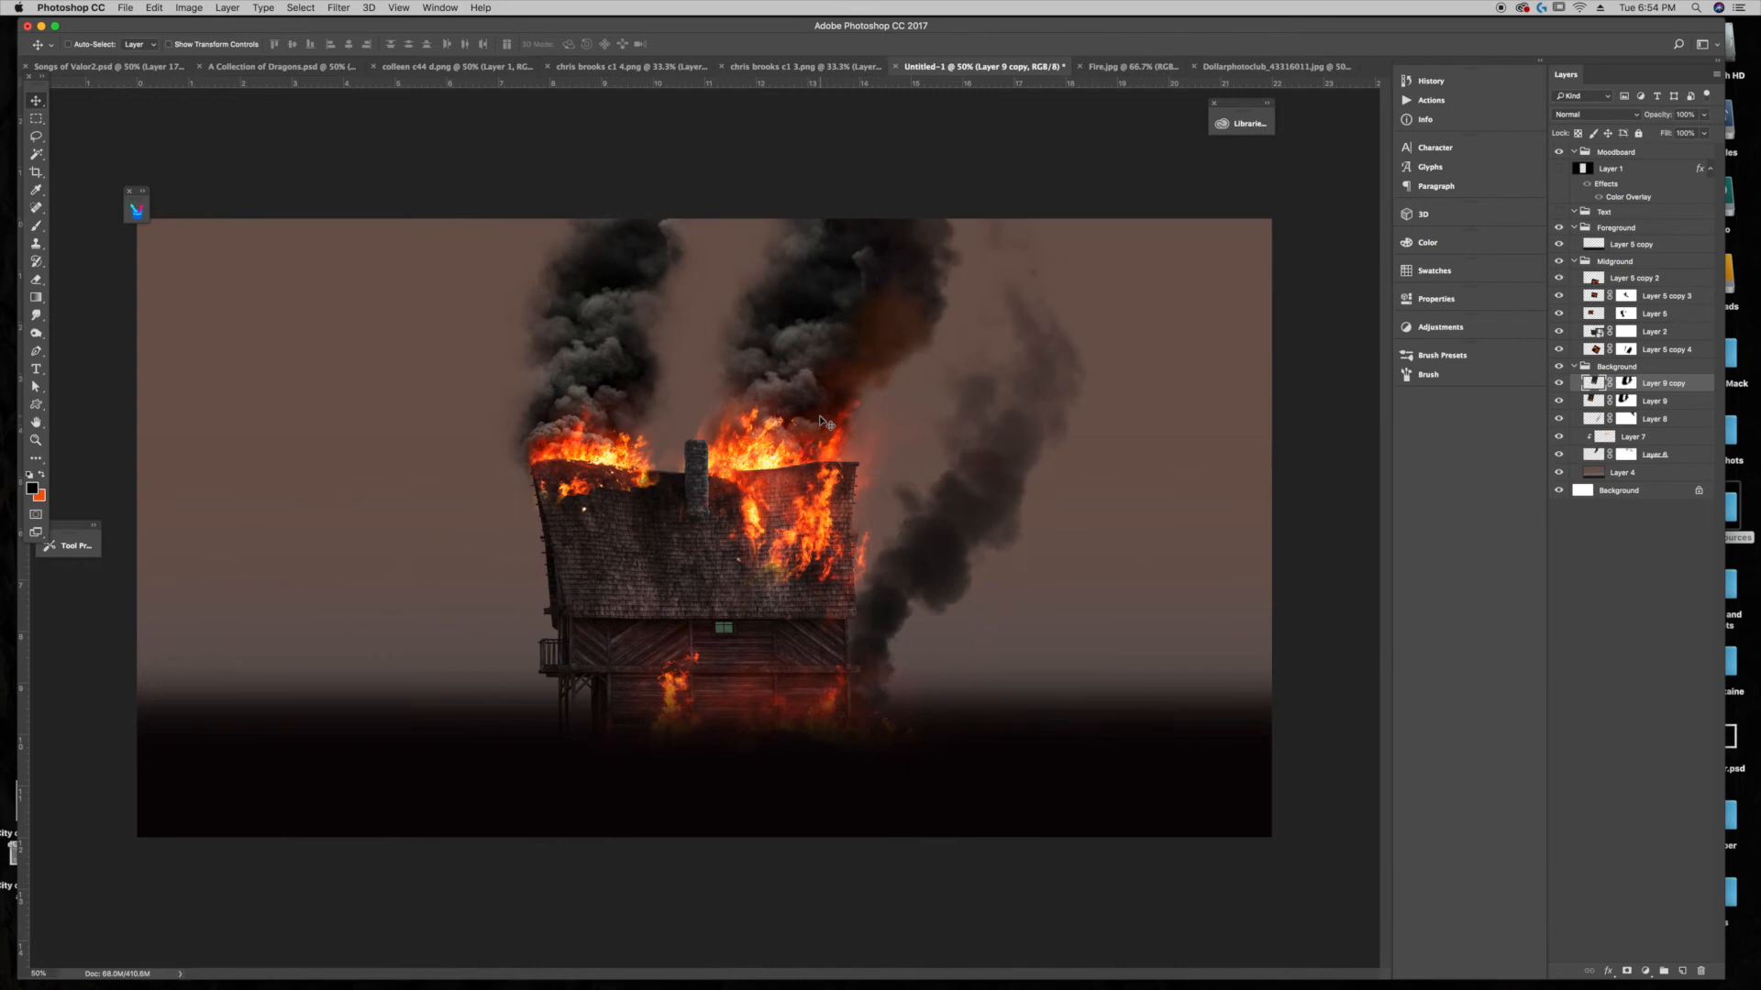
key("super+t")
left_click_drag(1129, 422, 1210, 59)
left_click_drag(986, 248, 958, 511)
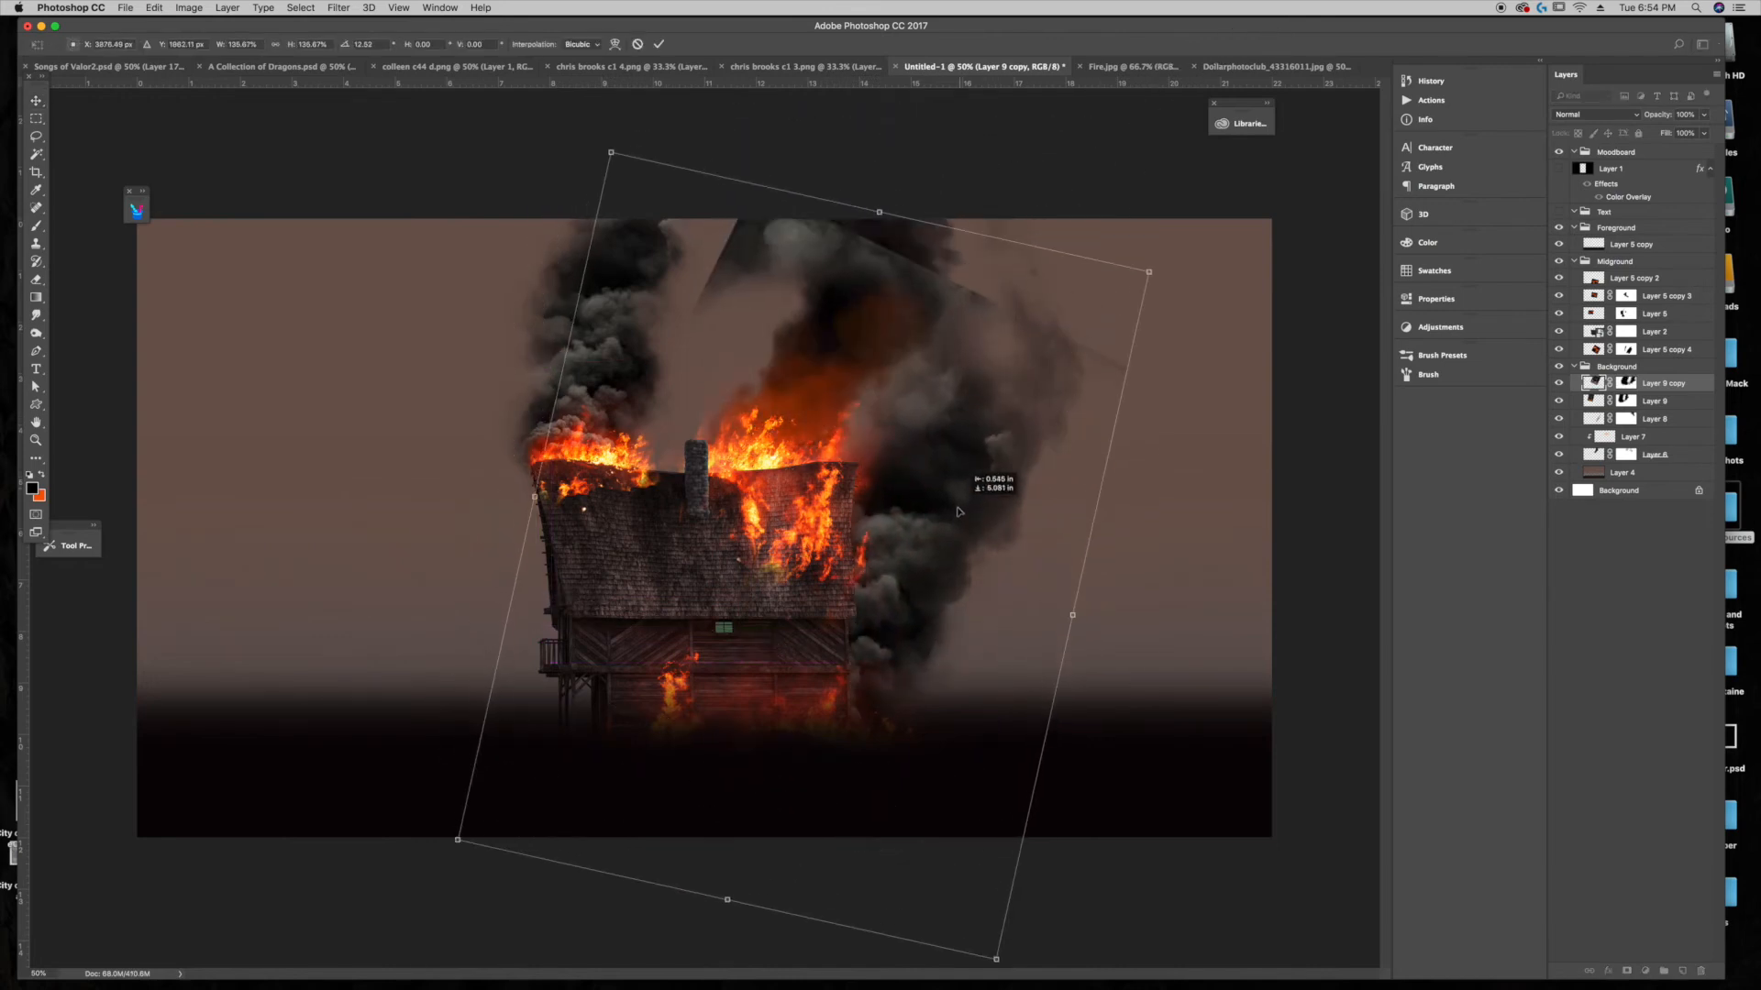
Step: Fade out the hard upper edges of the smoke copy on its layer mask with black-to-transparent gradients
left_click(1626, 383)
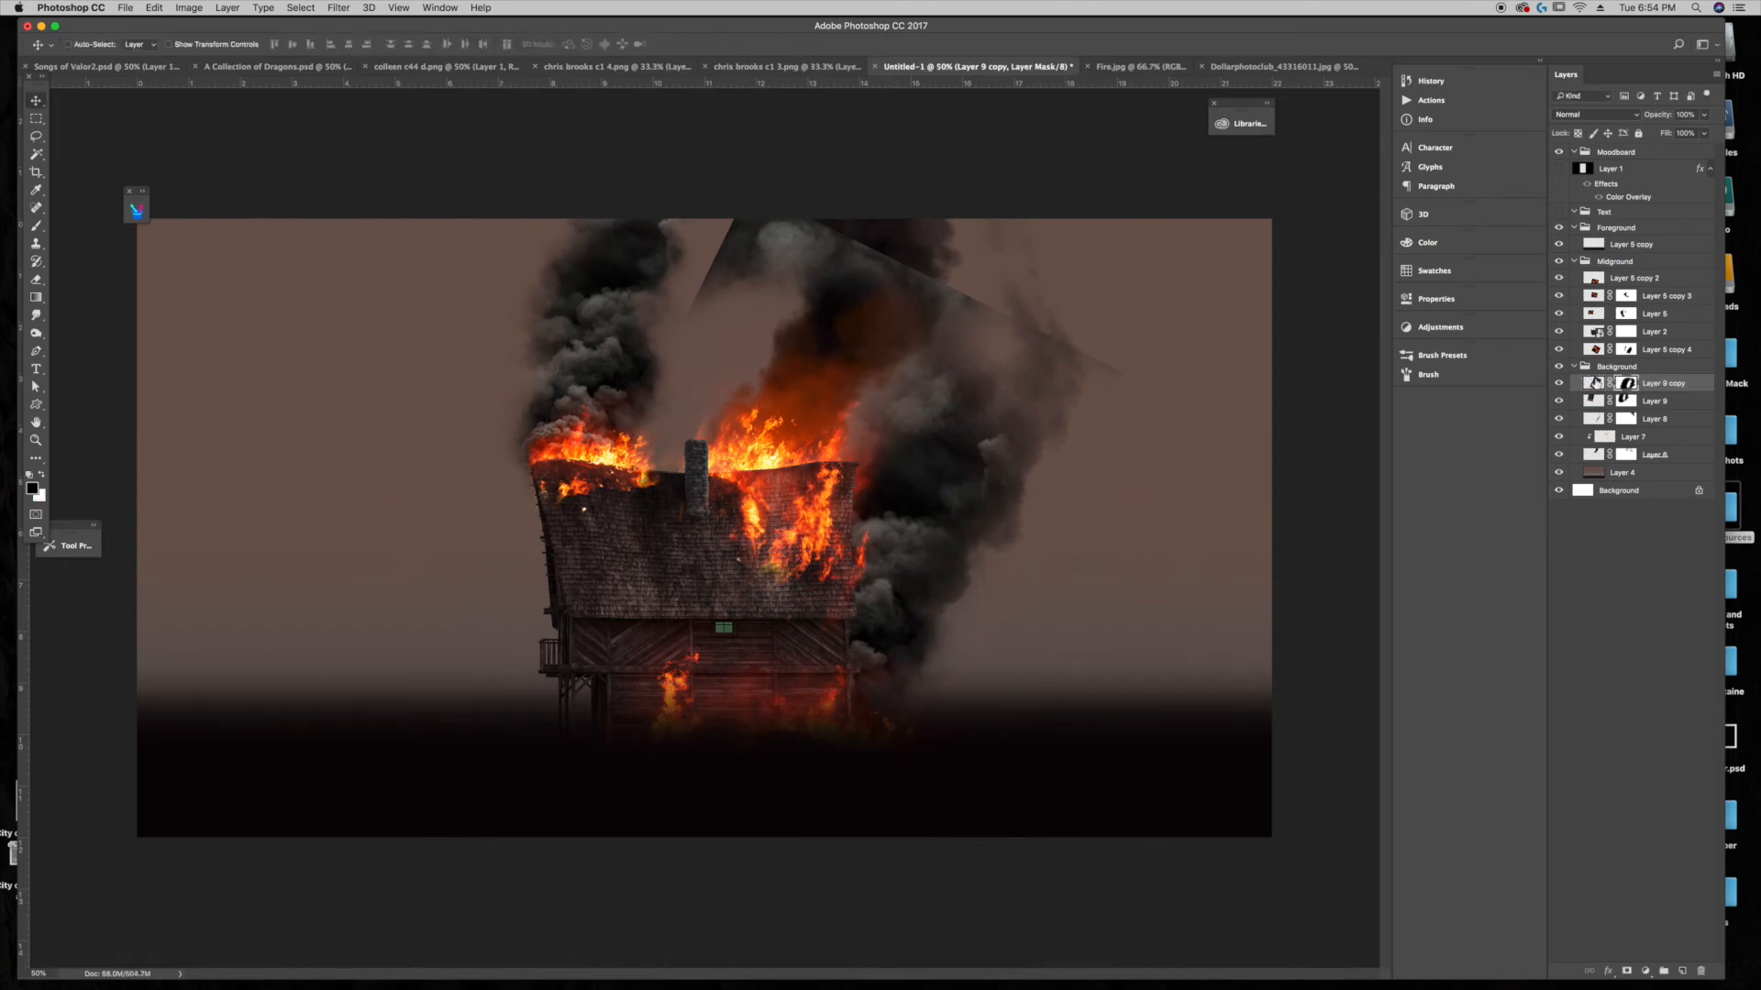
left_click(36, 297)
left_click_drag(989, 361, 943, 484)
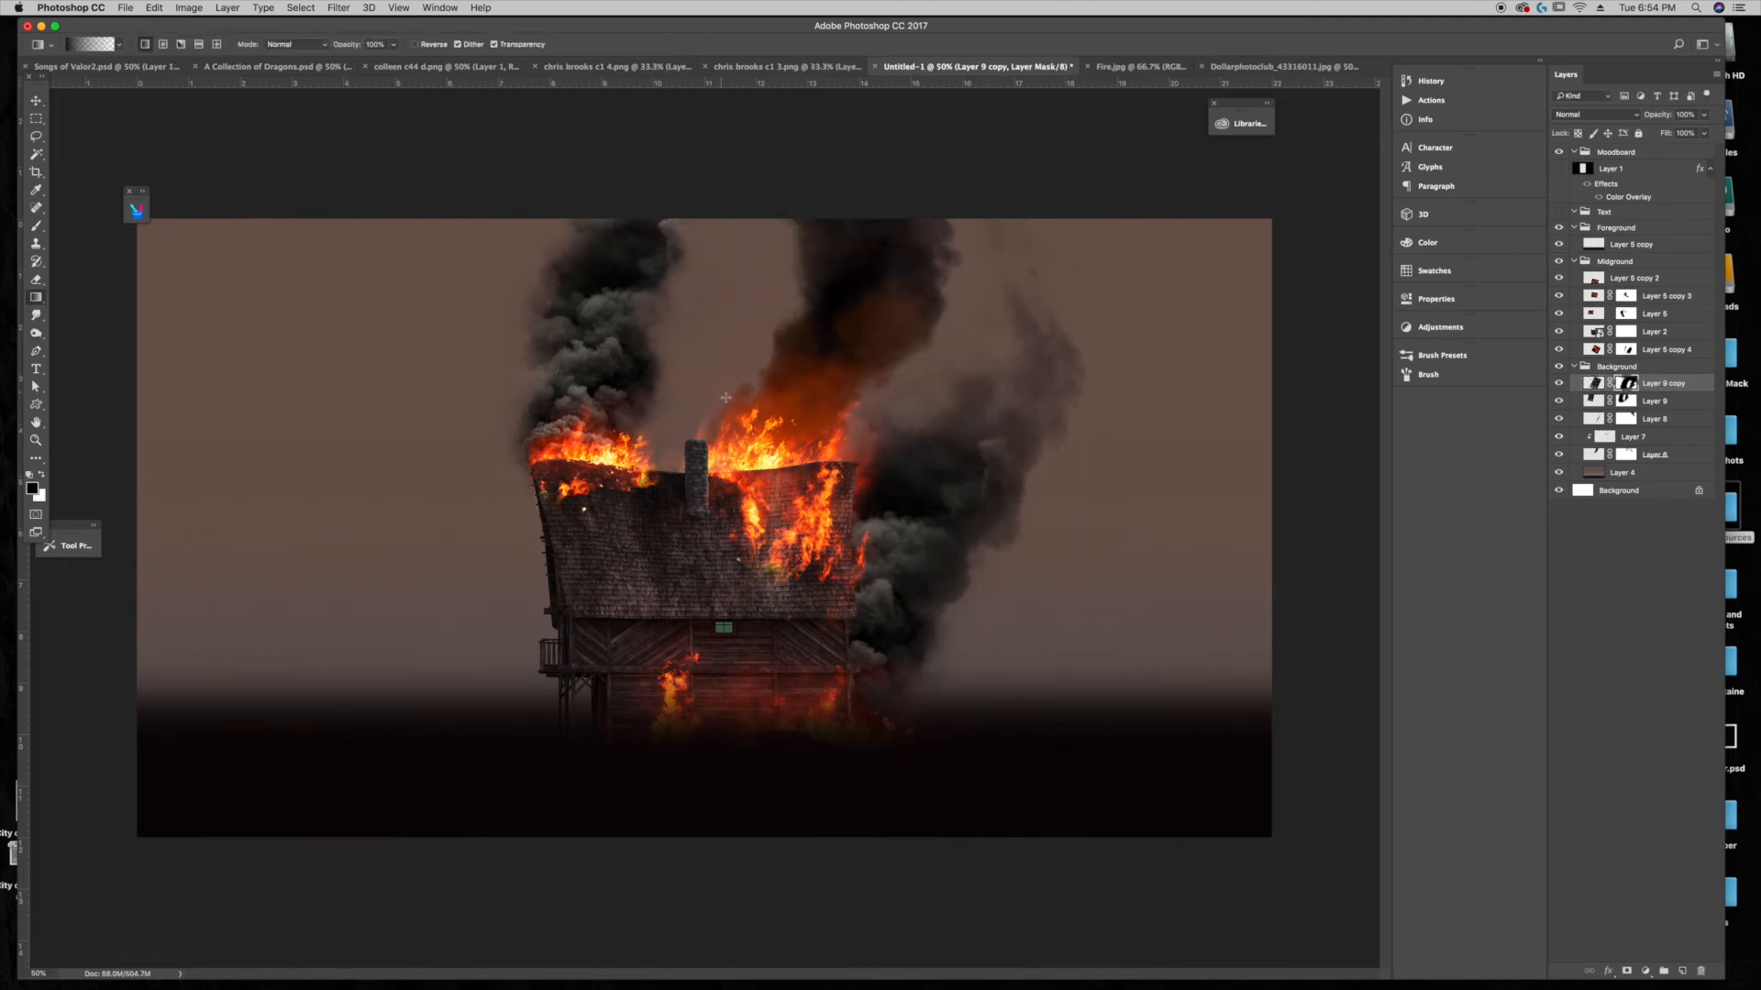
left_click(34, 101)
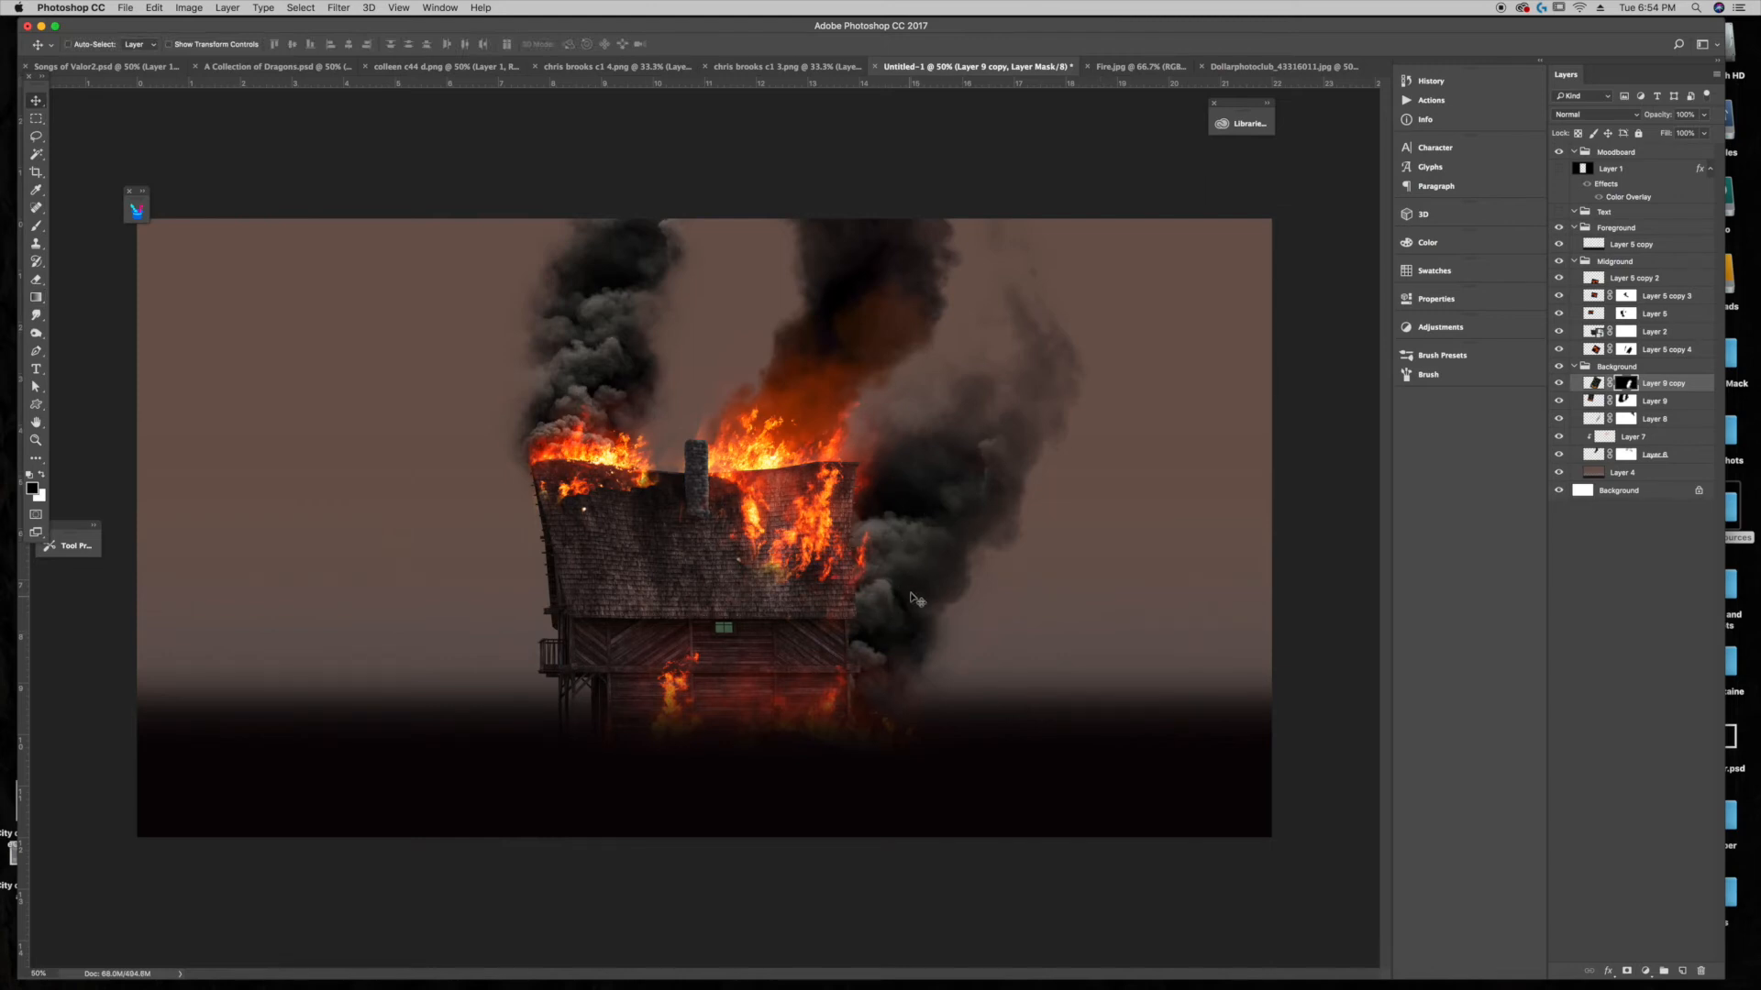
Step: Hide Layer 9 and its copy, and add an empty layer above Layer 8 with its visibility off
left_click(1559, 384)
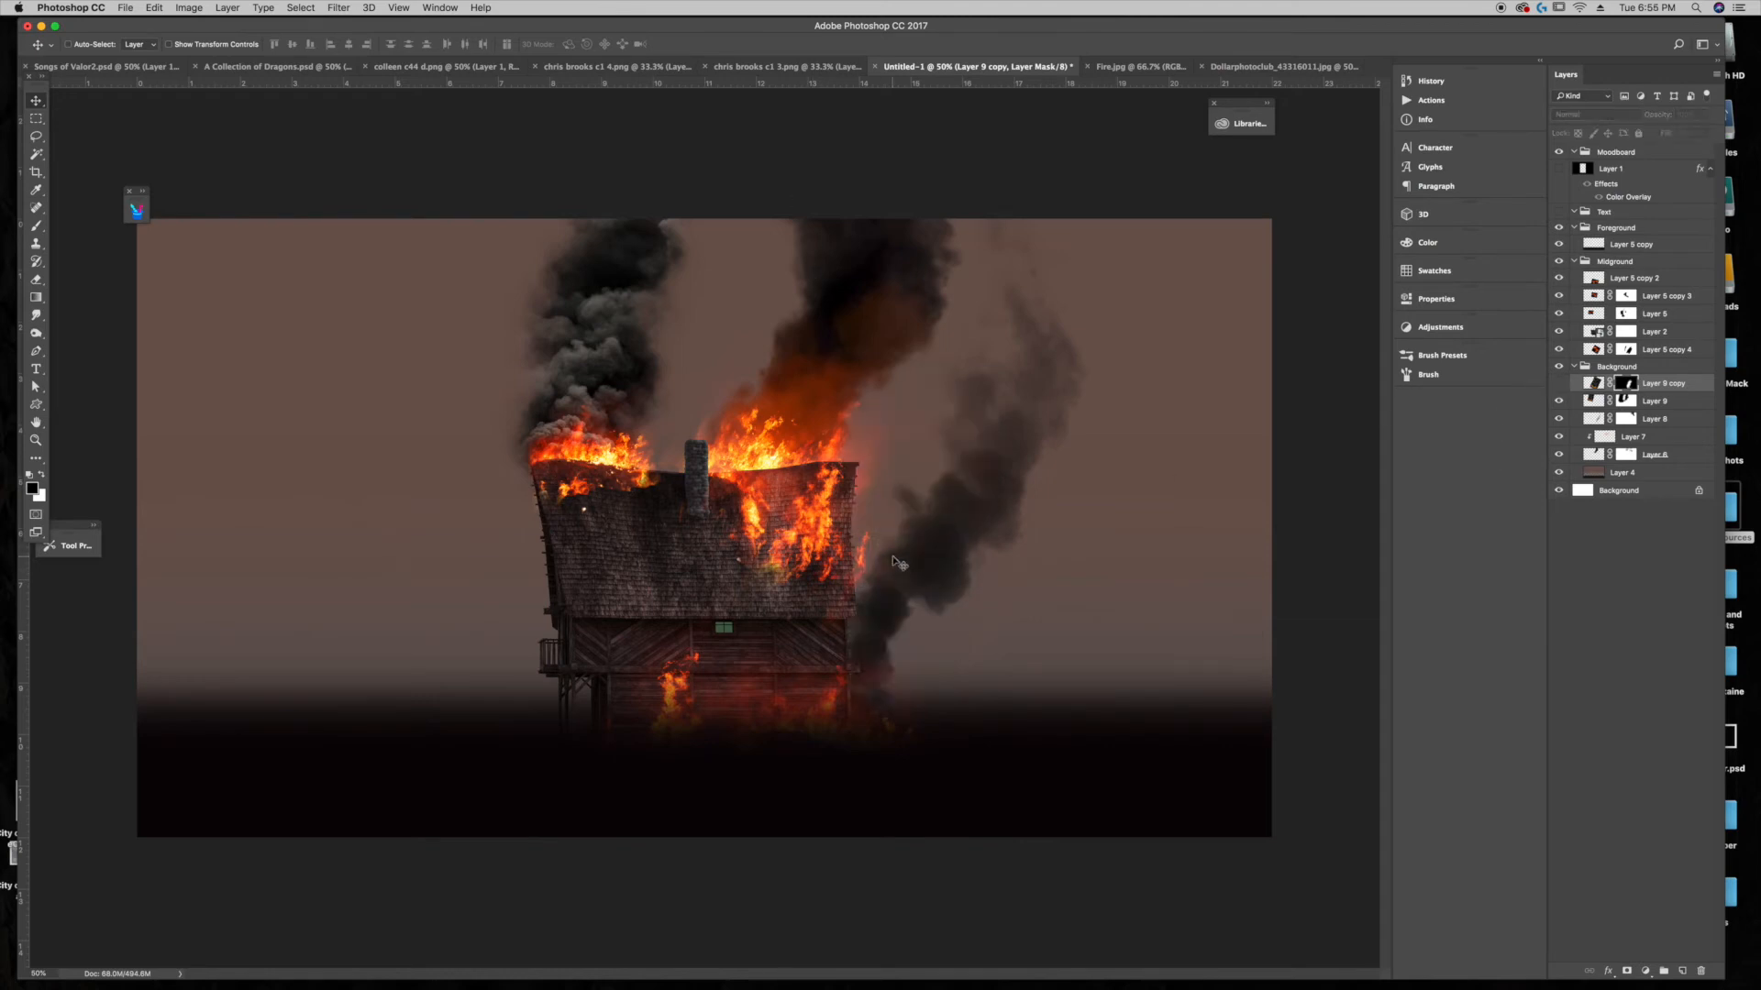
left_click(1559, 402)
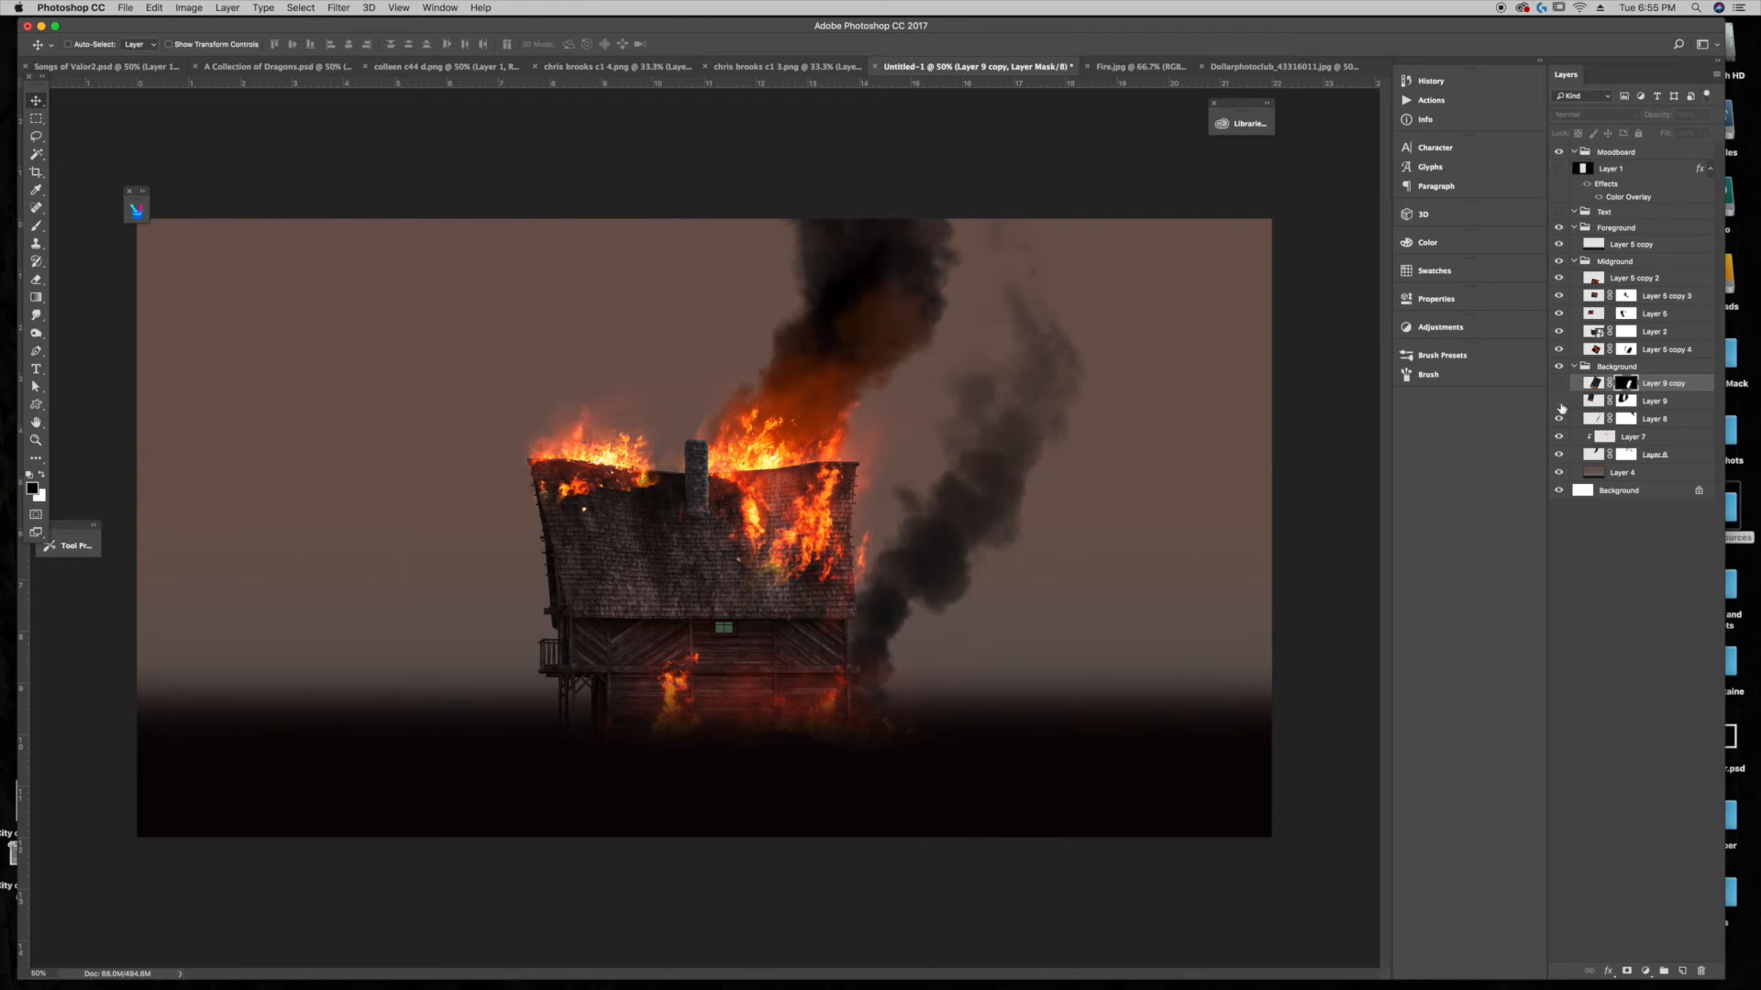
left_click(1669, 423)
left_click(1683, 971)
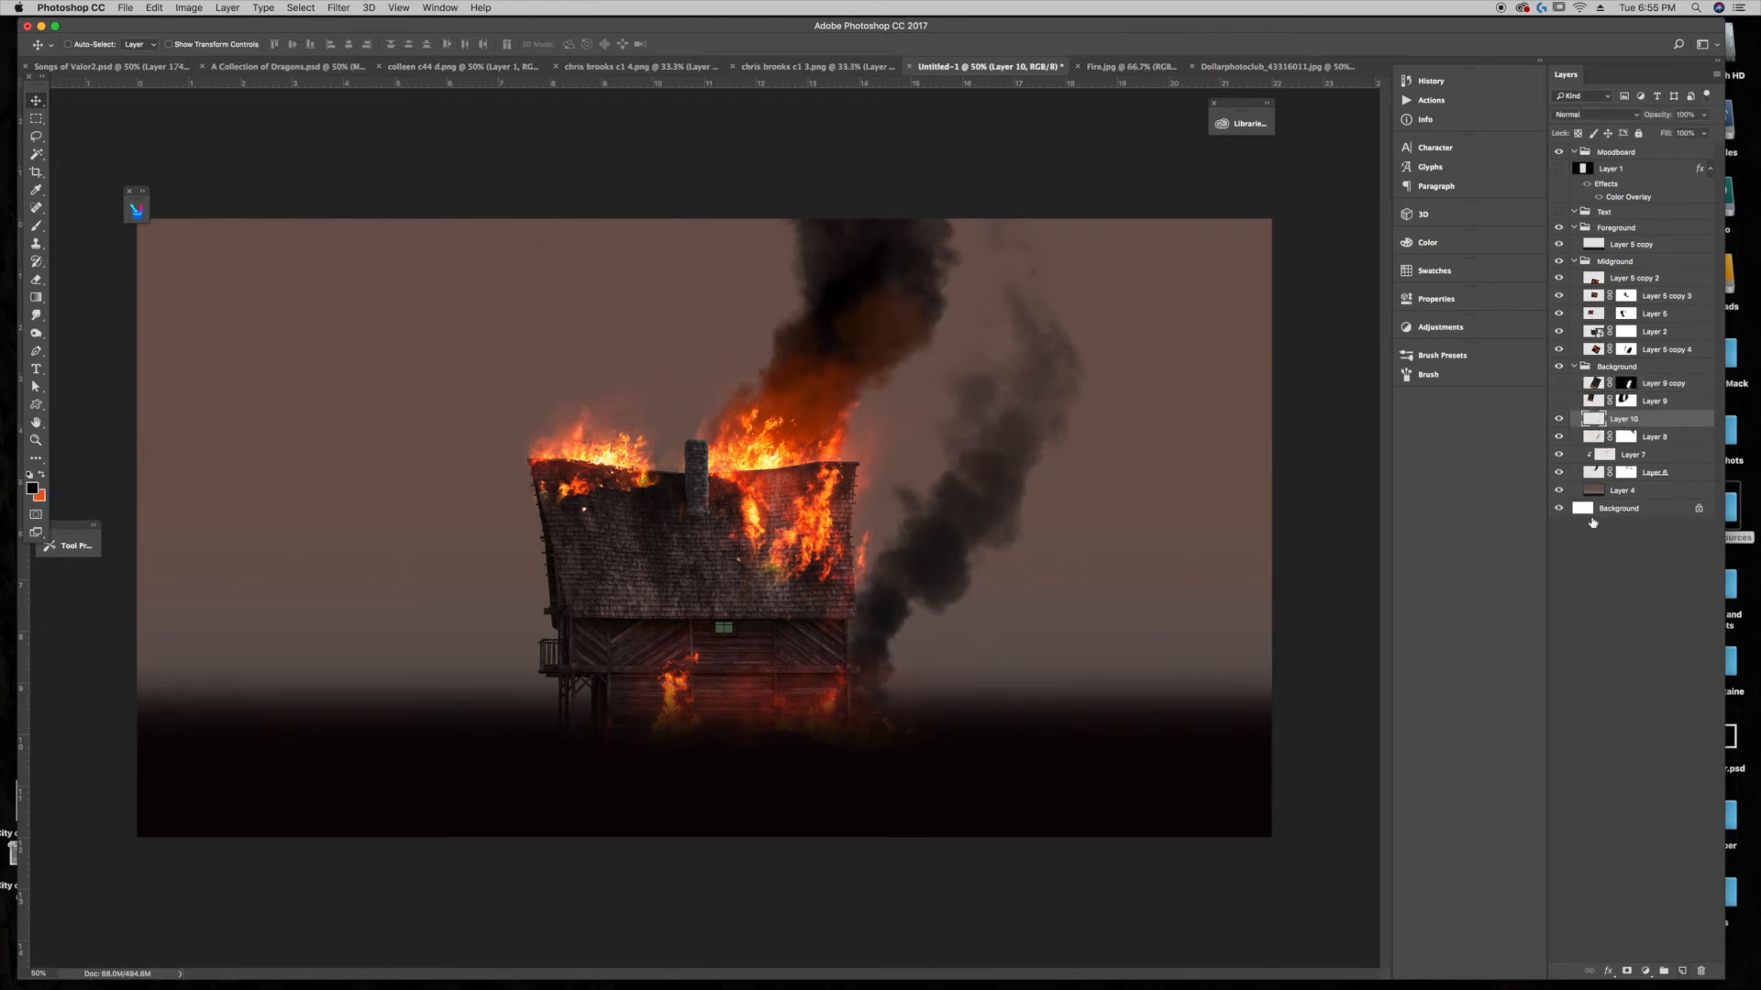
left_click(1559, 419)
Step: Duplicate the smoke column on Layers 6 and 7 over the left roof fire, stretching it taller and rotating it about 13 degrees counterclockwise
left_click(1665, 459)
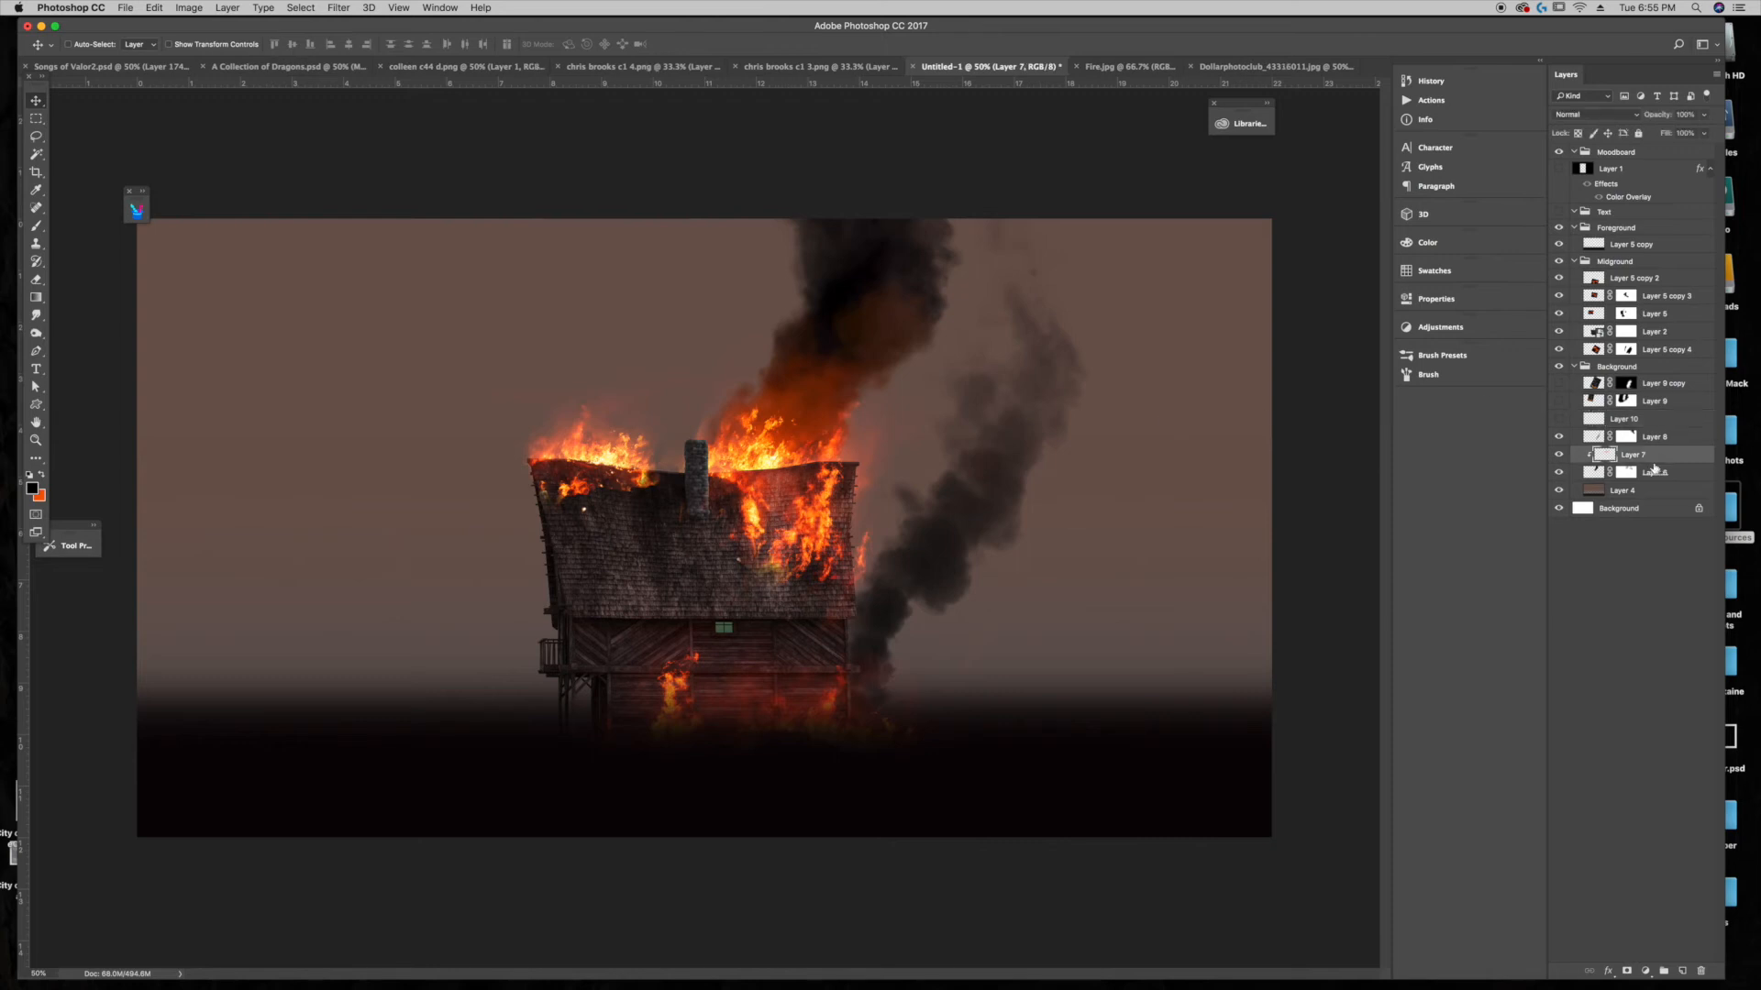
left_click(1561, 473)
left_click(1561, 474)
left_click(1559, 456)
left_click(1559, 456)
left_click(1656, 473, "shift")
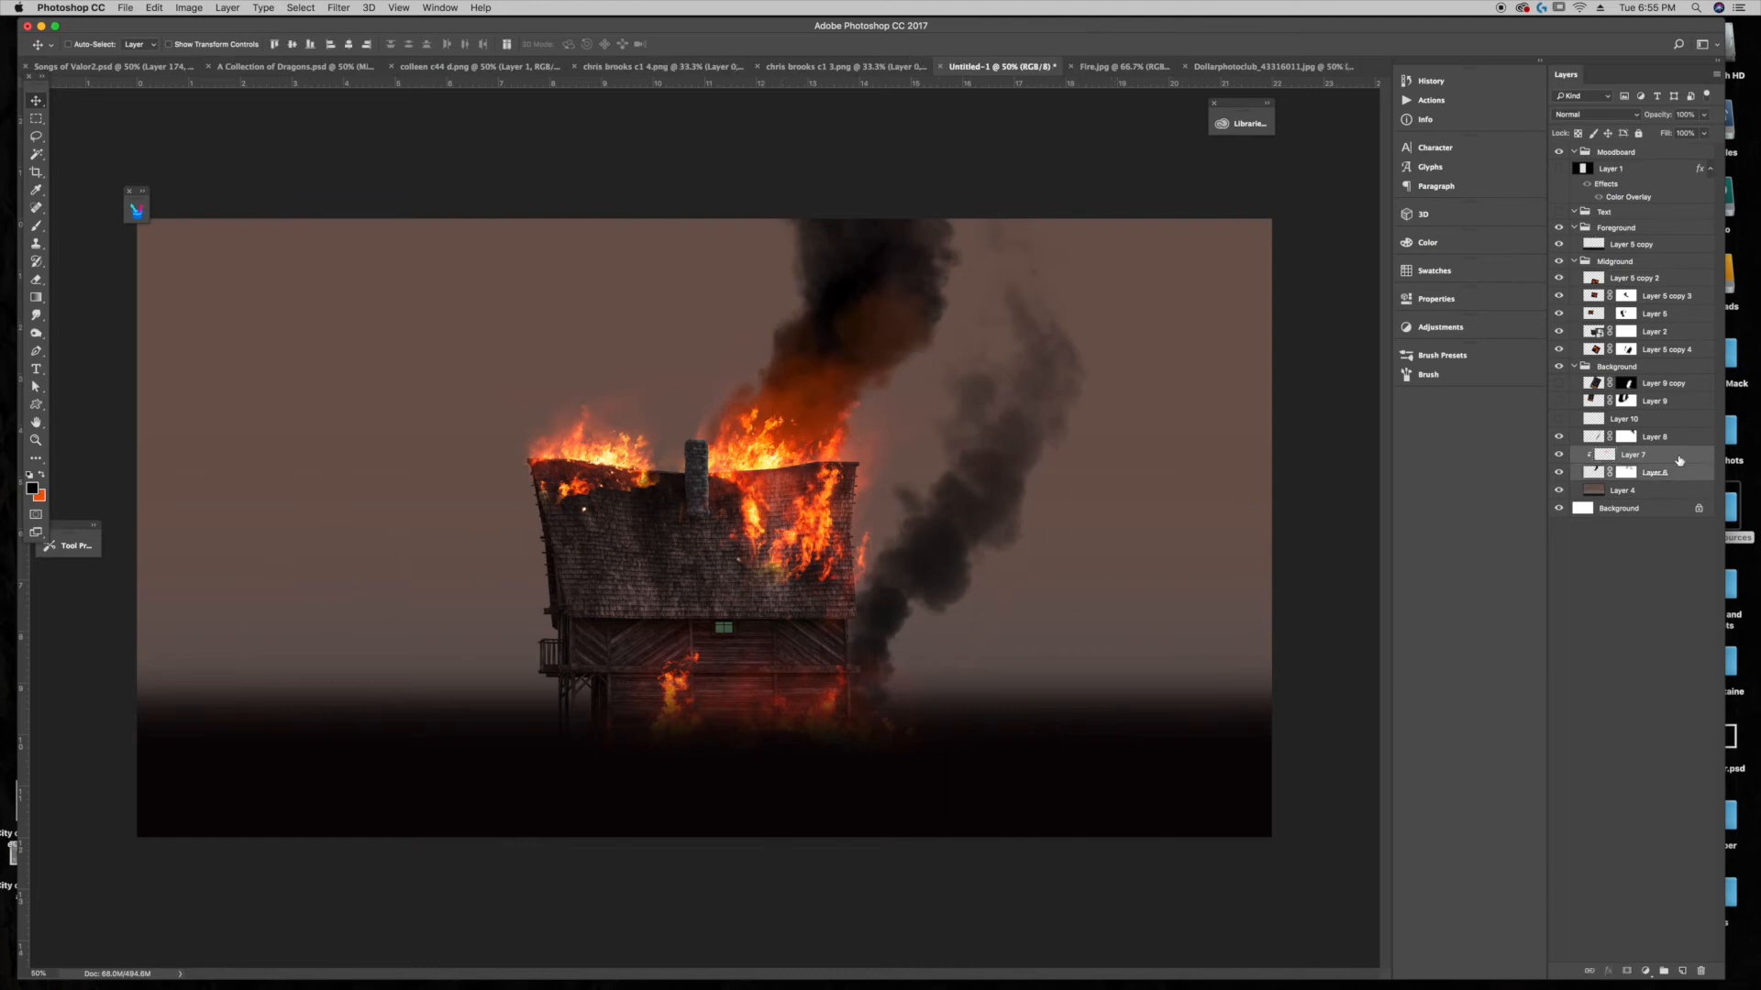
left_click_drag(905, 445, 770, 447)
key("ctrl+t")
left_click_drag(686, 216, 596, 209)
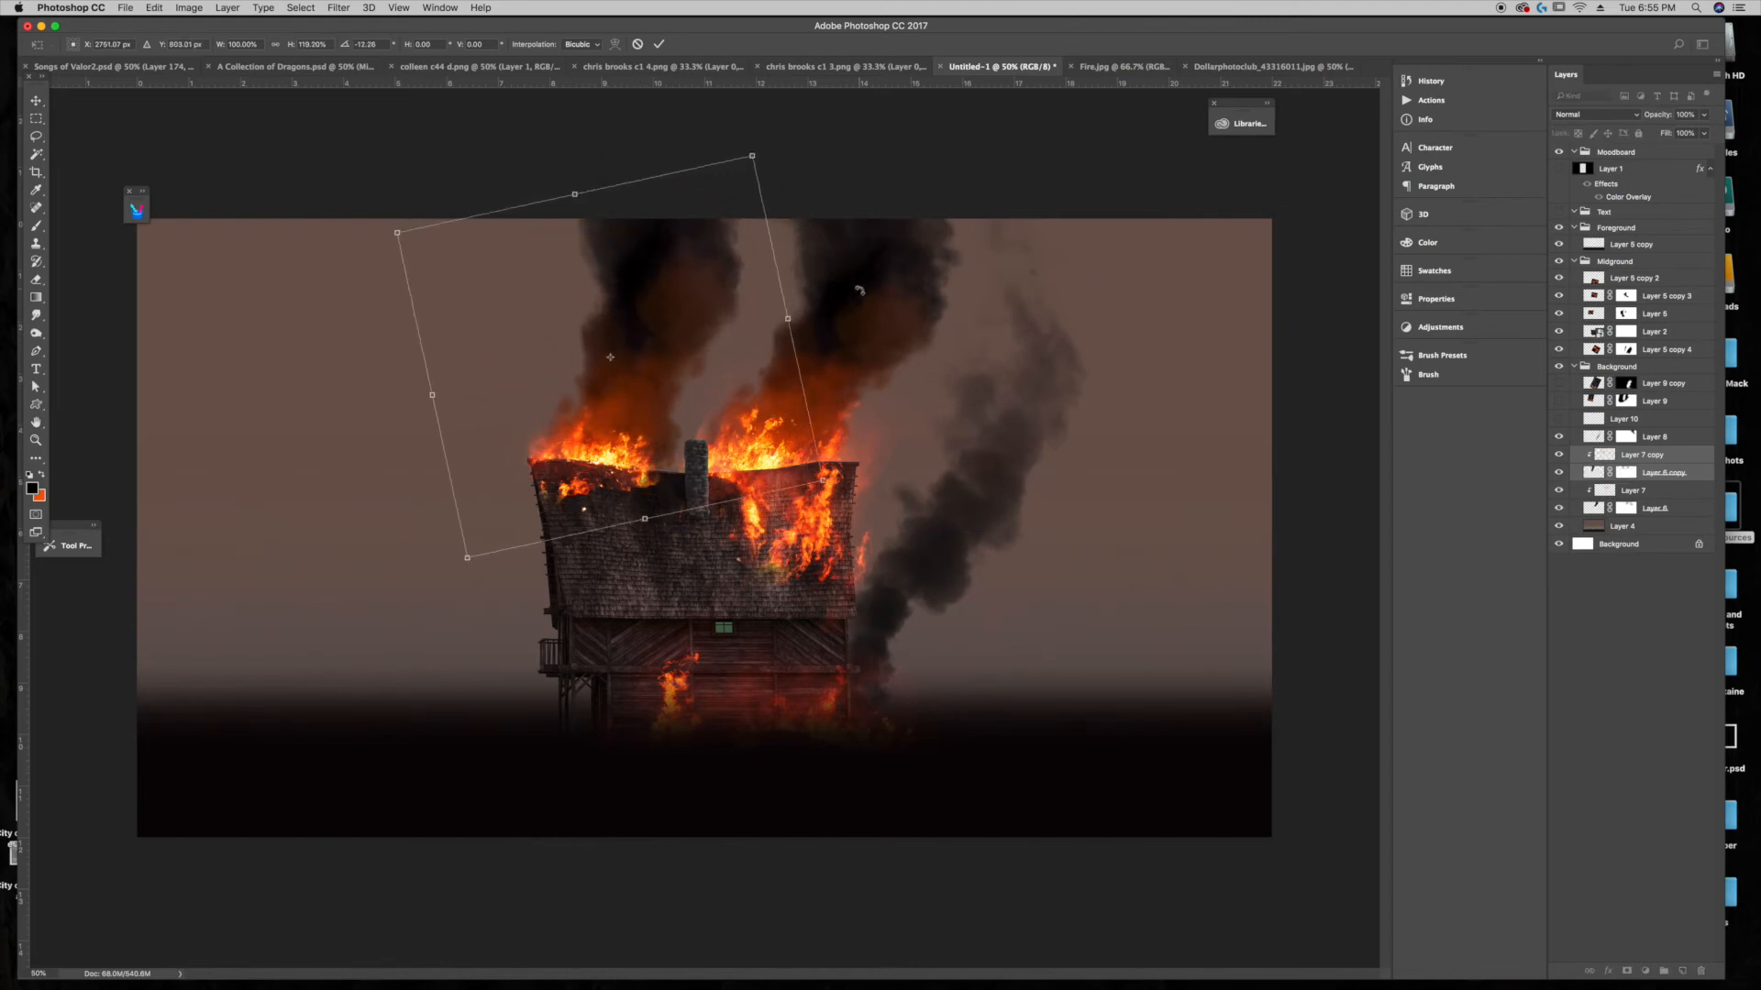
key("Return")
Step: Transform the orange glow on Layer 7 copy so it sits lower, close to the left roof flames
left_click(1645, 461)
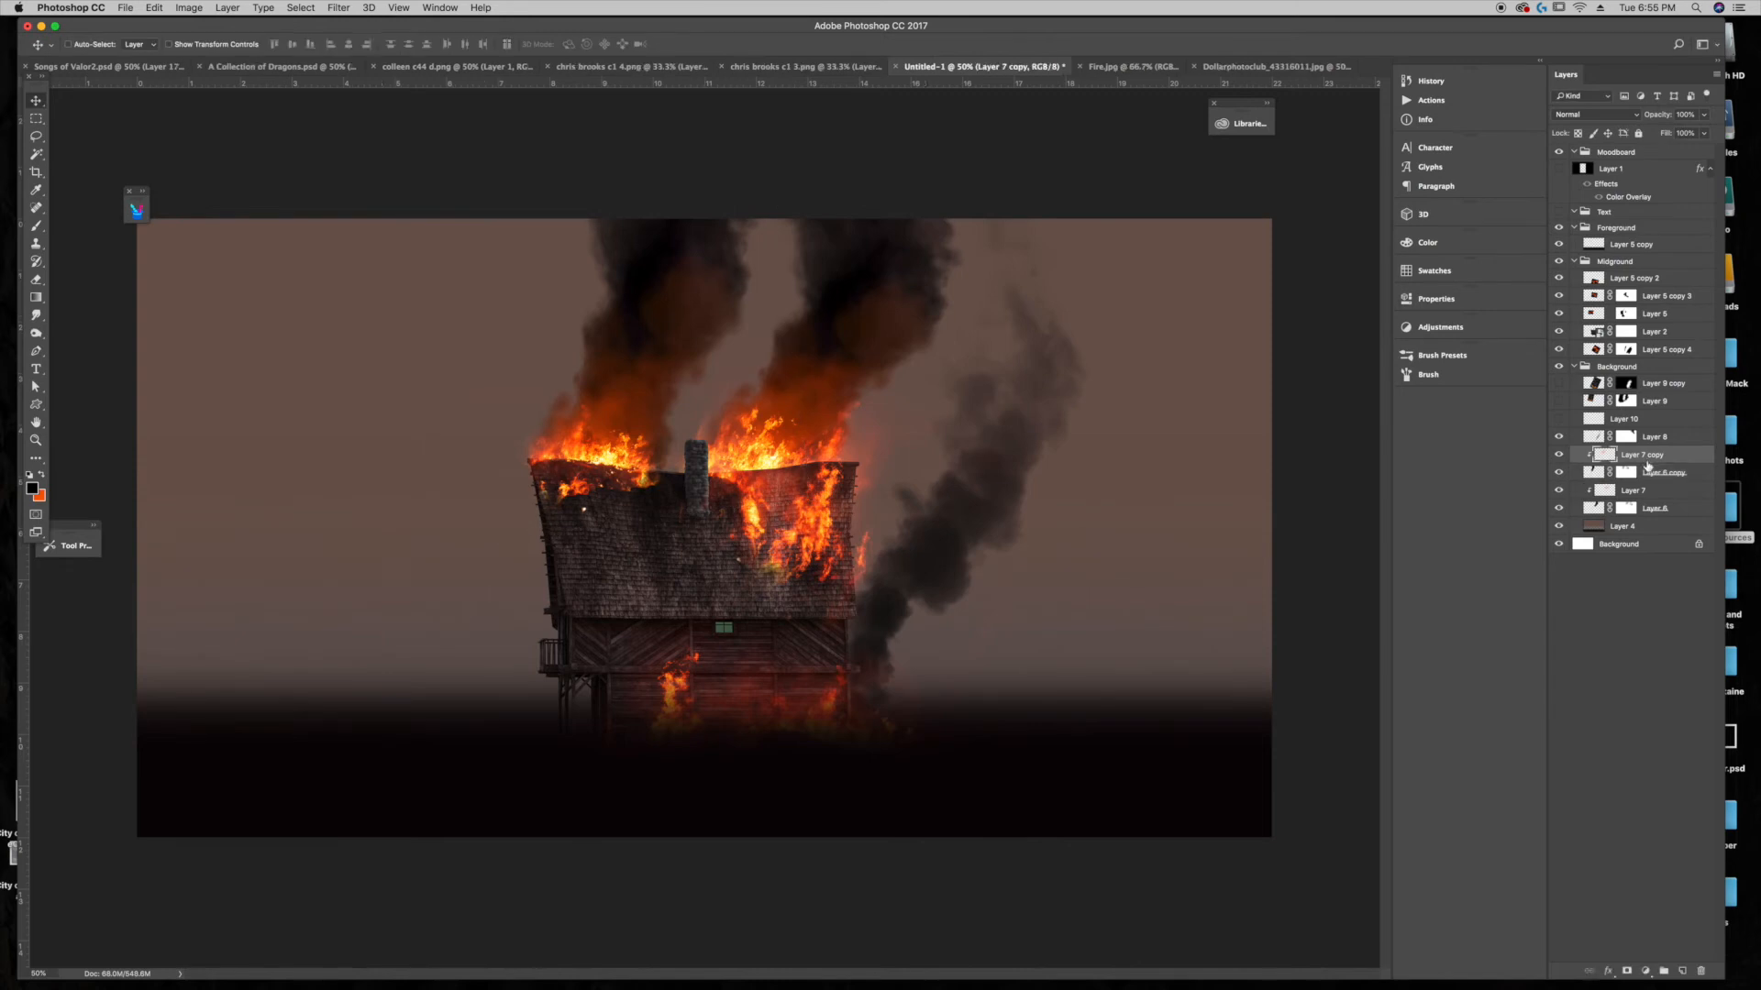
key("super+t")
left_click_drag(798, 247, 754, 412)
key("Return")
Step: Activate the mask of Layer 6 copy and choose a cloud-shaped brush from the MagicSquire library
left_click(1625, 472)
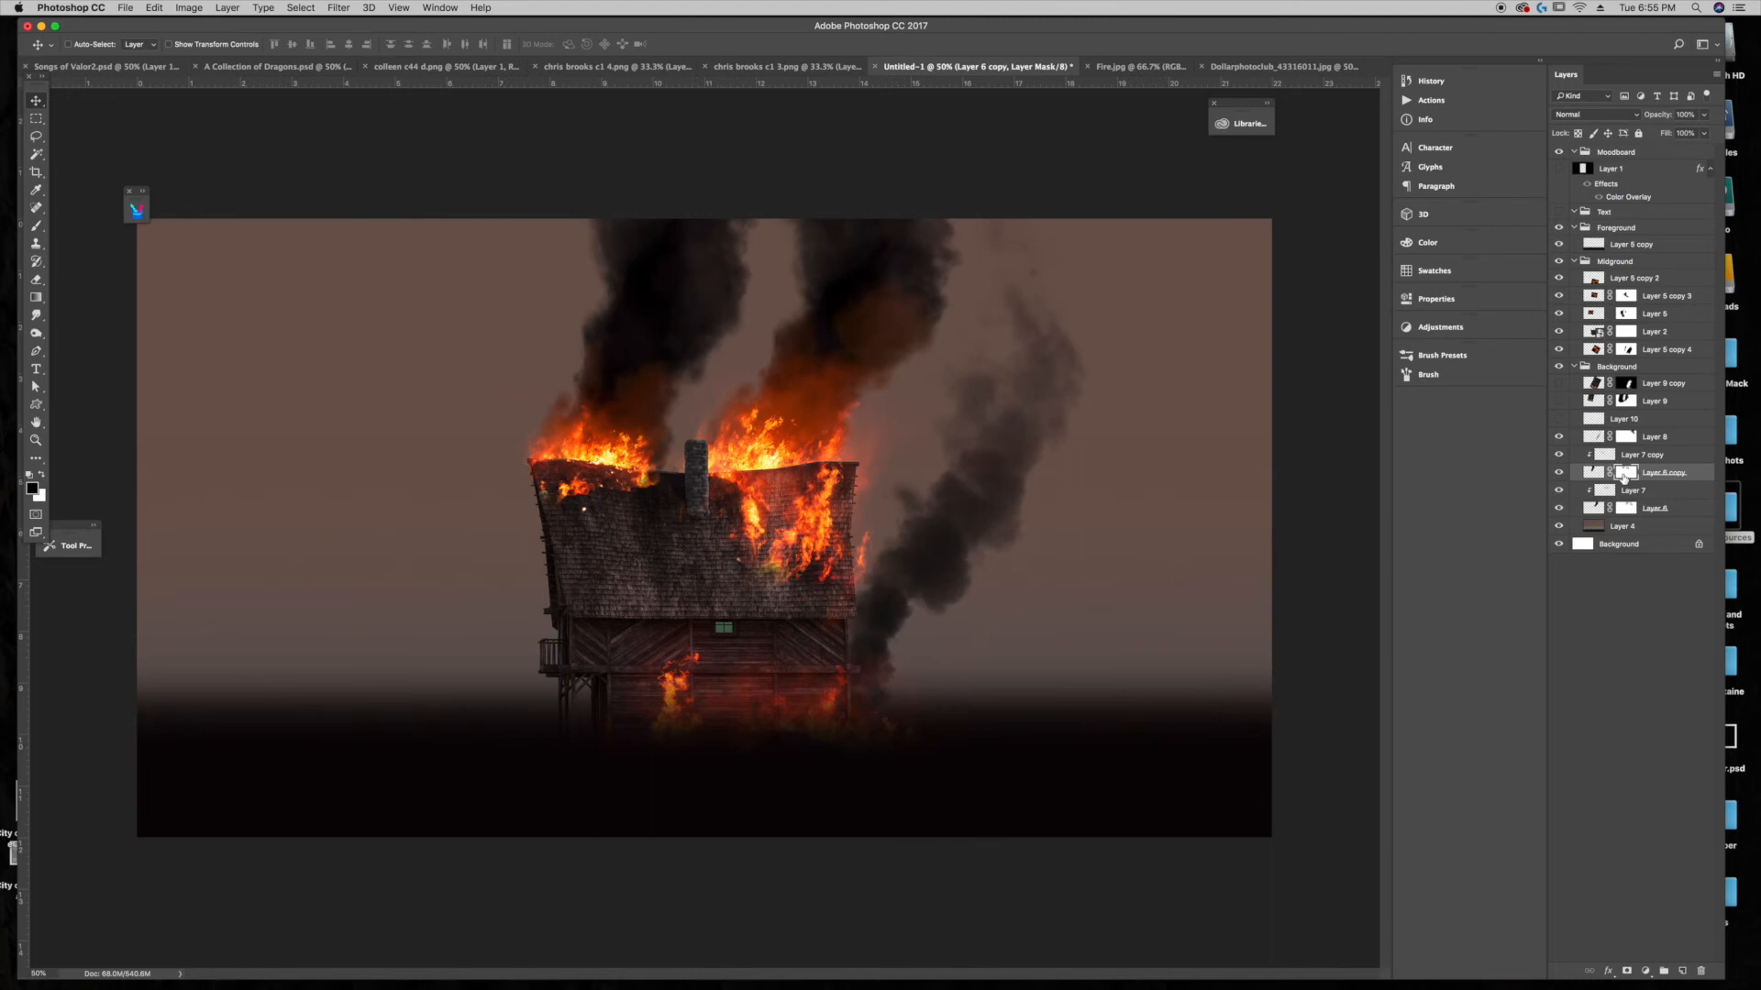
left_click(40, 227)
left_click(136, 211)
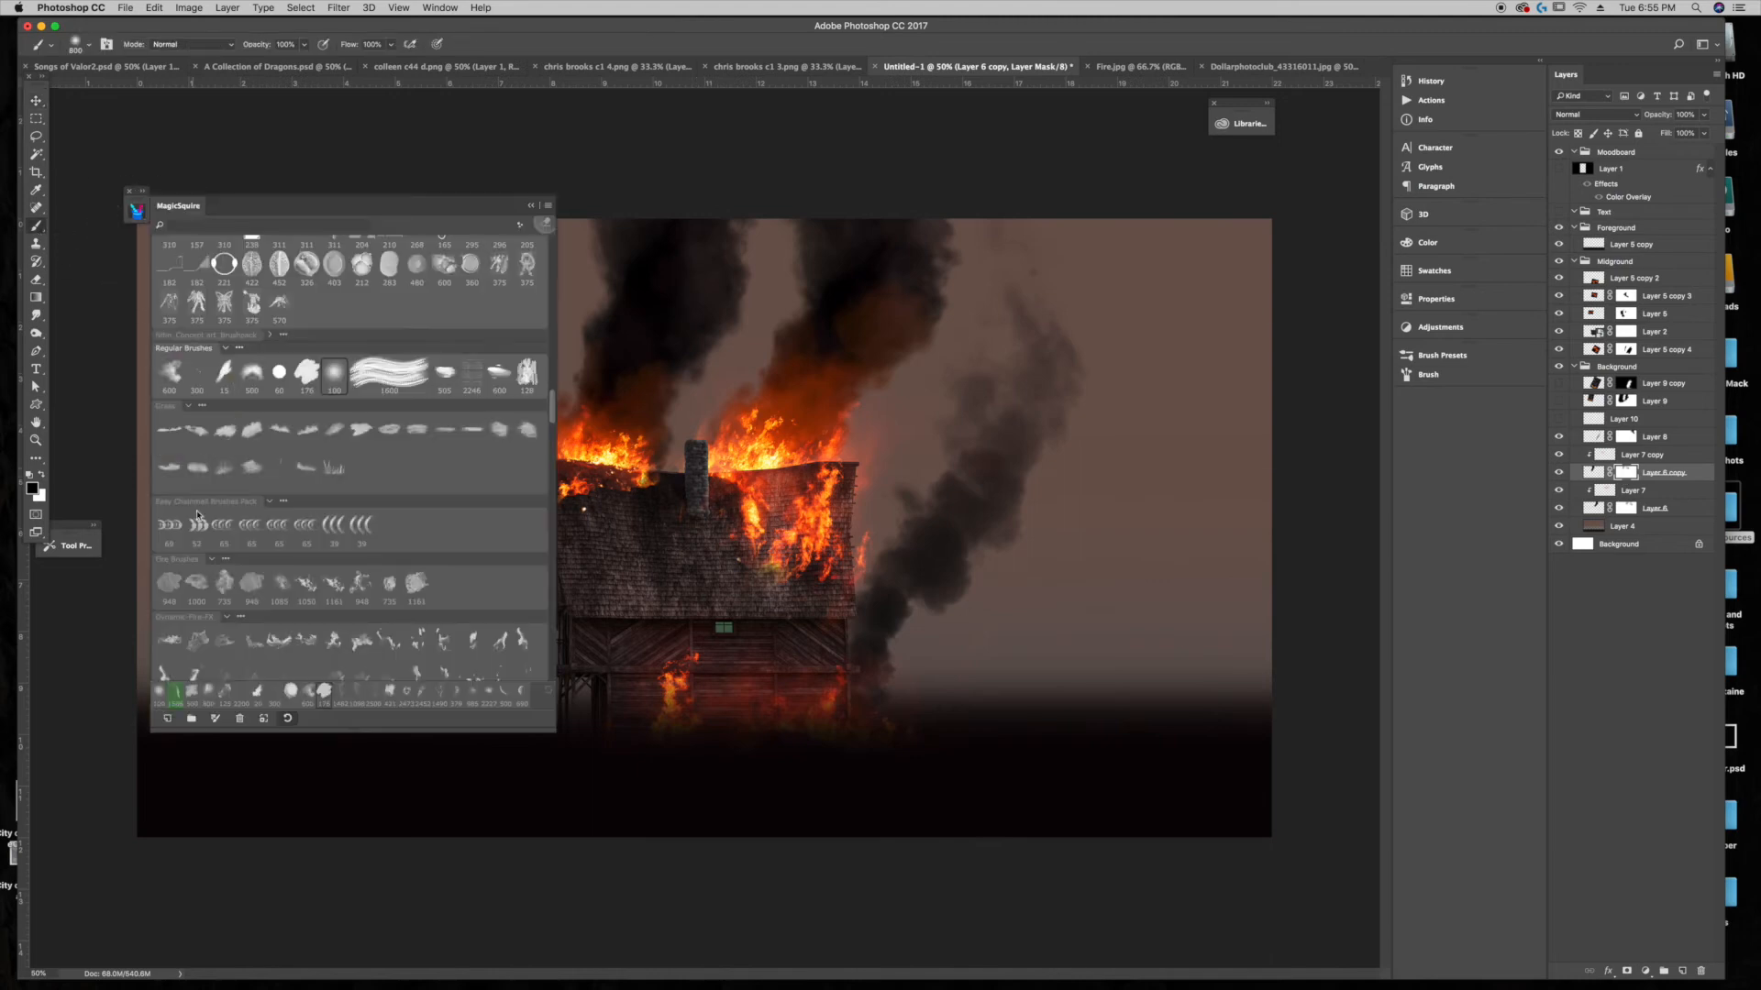
left_click(190, 694)
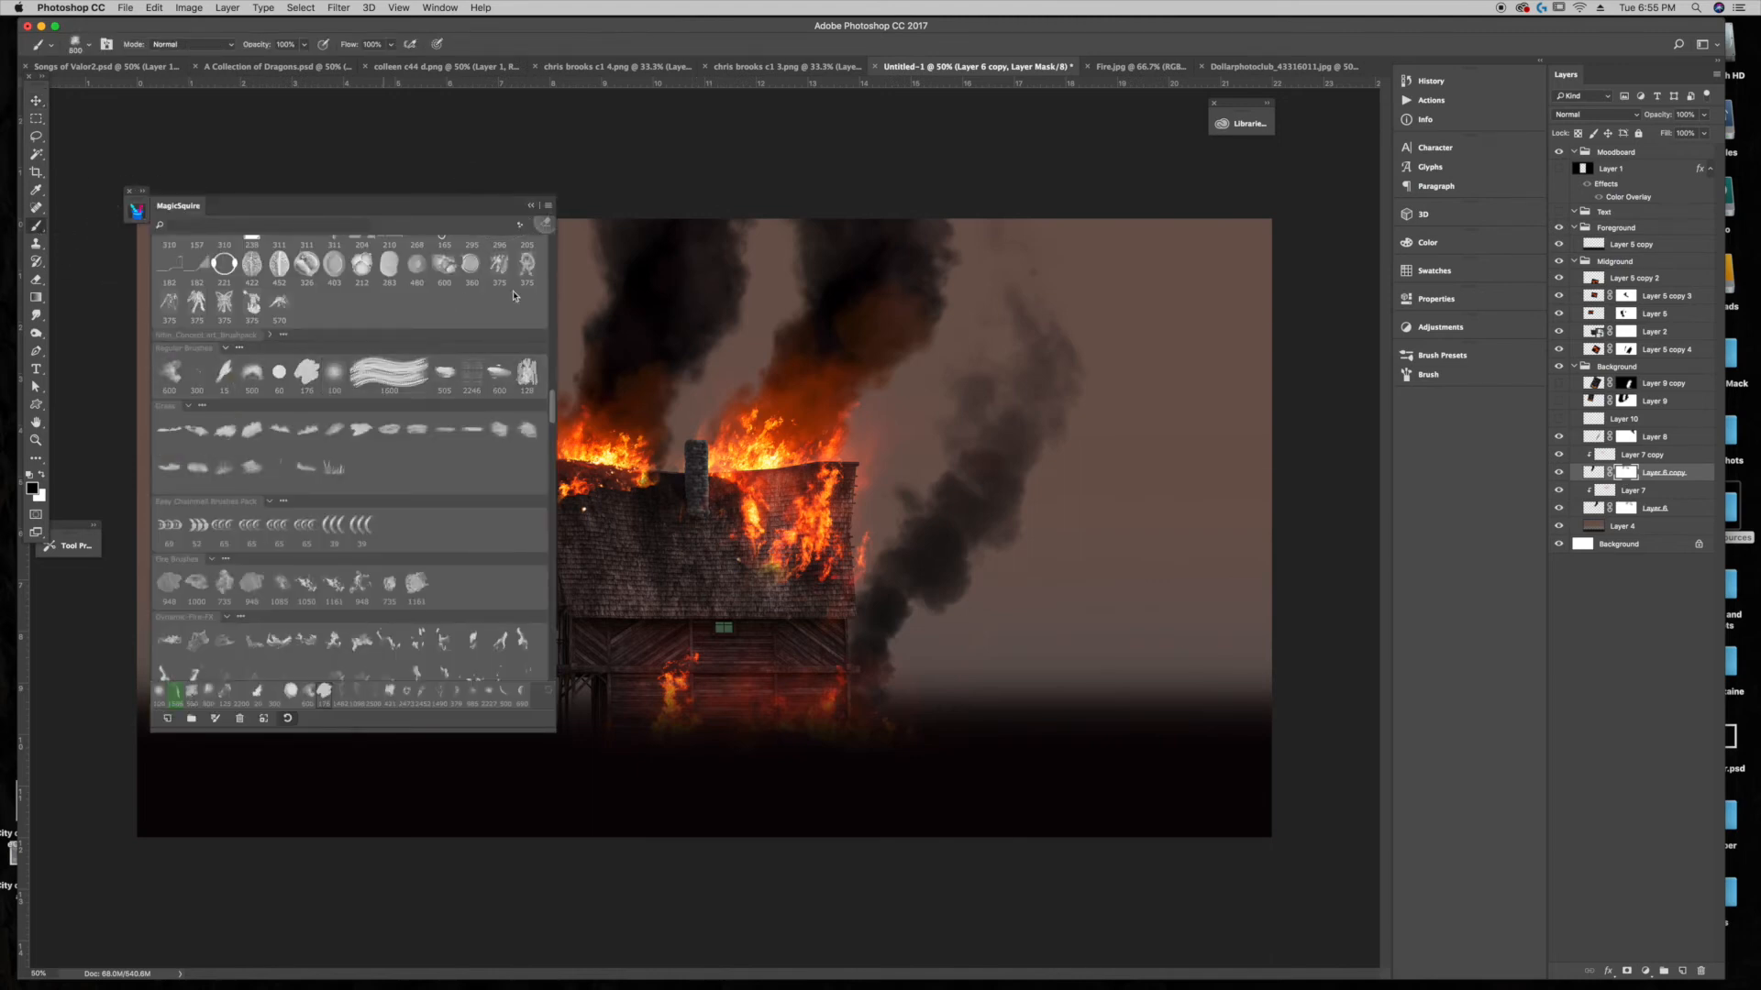
left_click(532, 205)
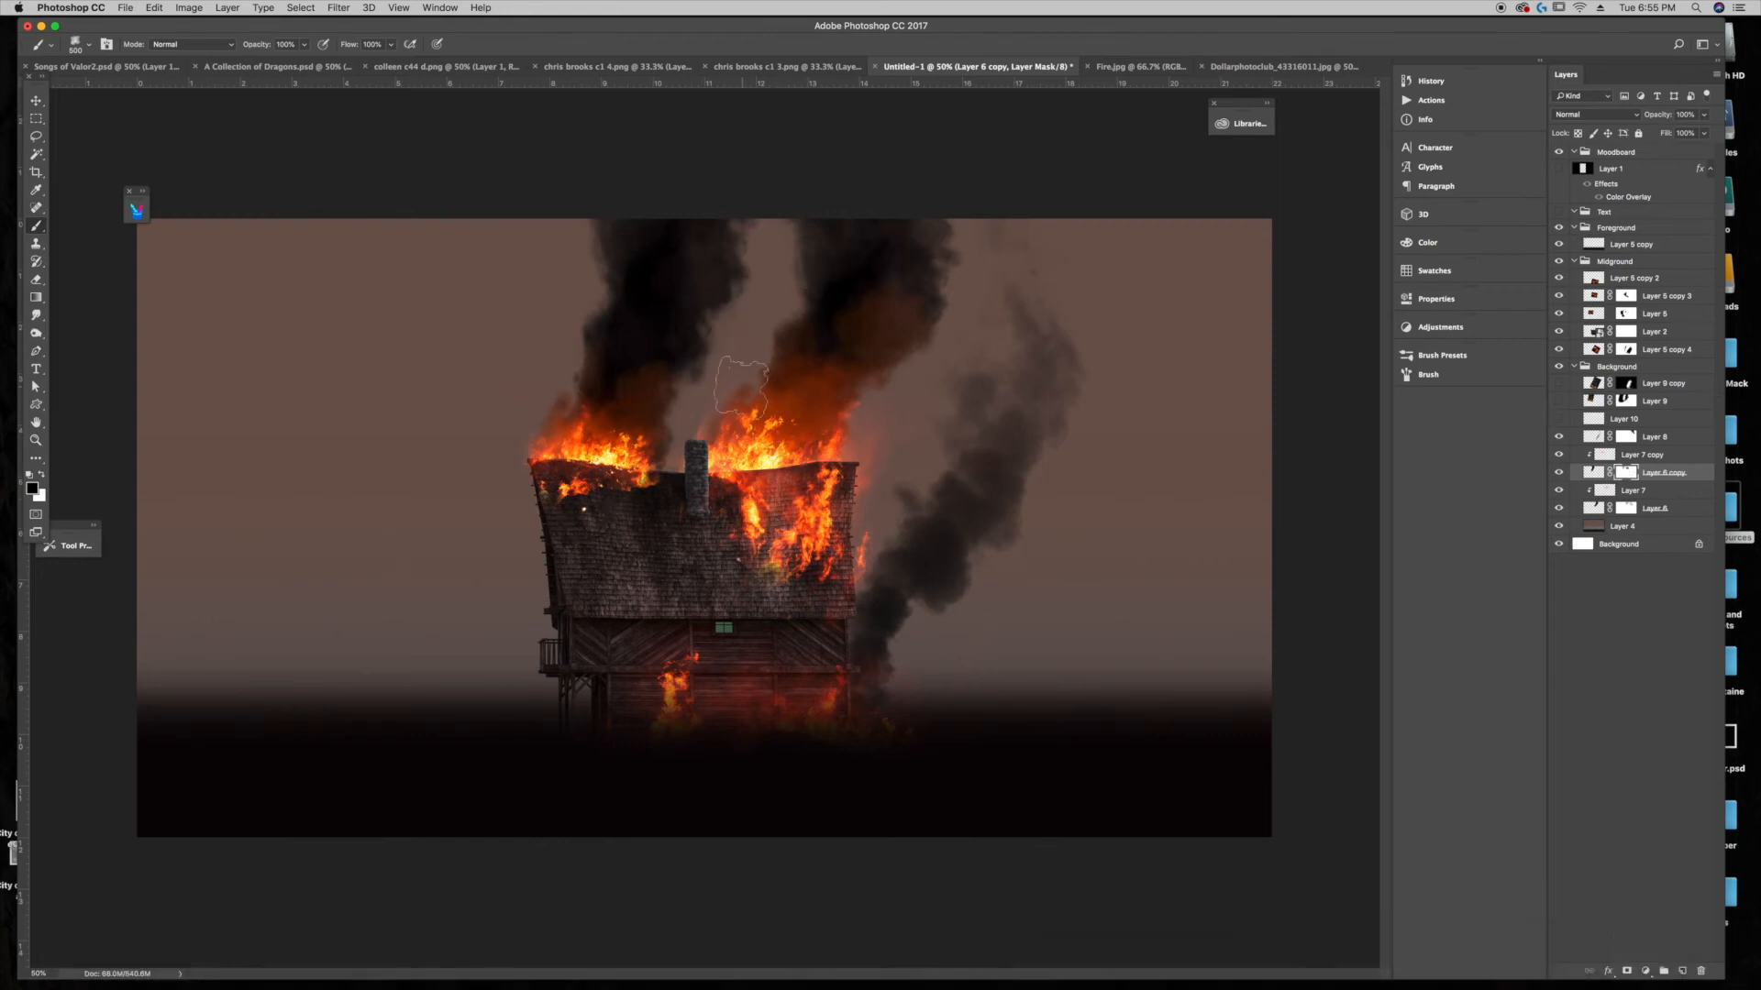
Step: Thin the top and edges of the left smoke column on its mask with an enlarged cloud brush at 30% opacity
key("bracketright")
key("bracketright")
key("bracketright")
left_click(741, 239)
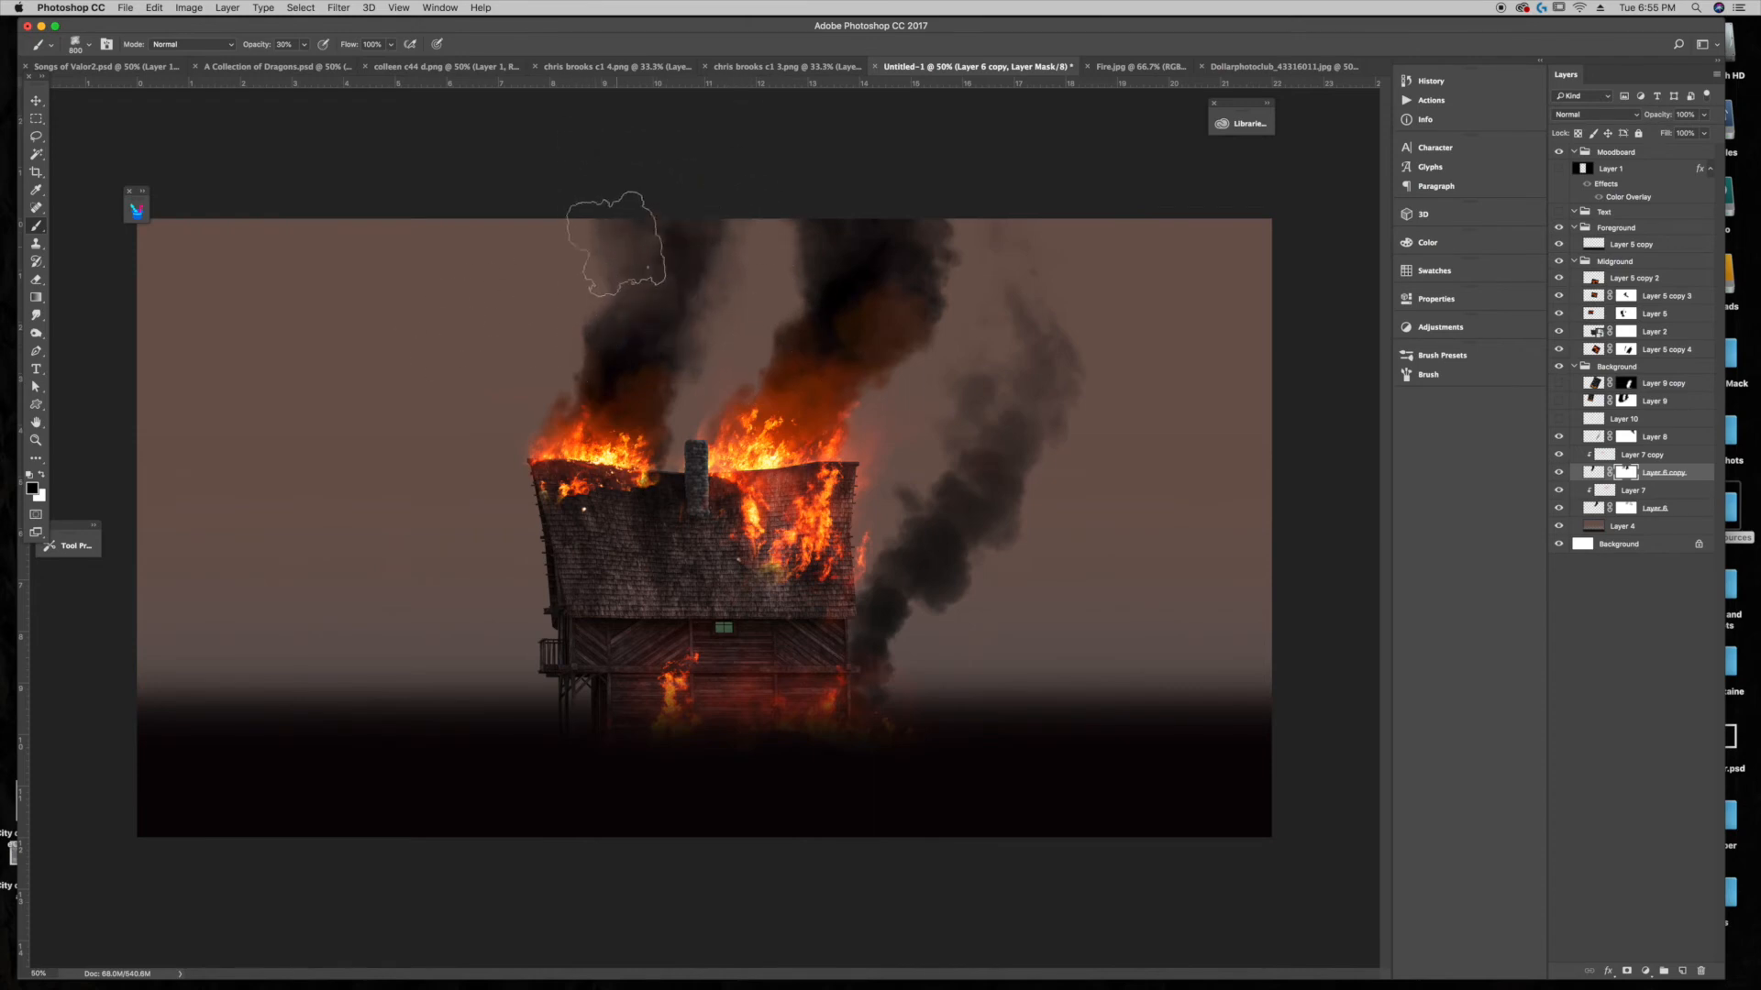
key("v")
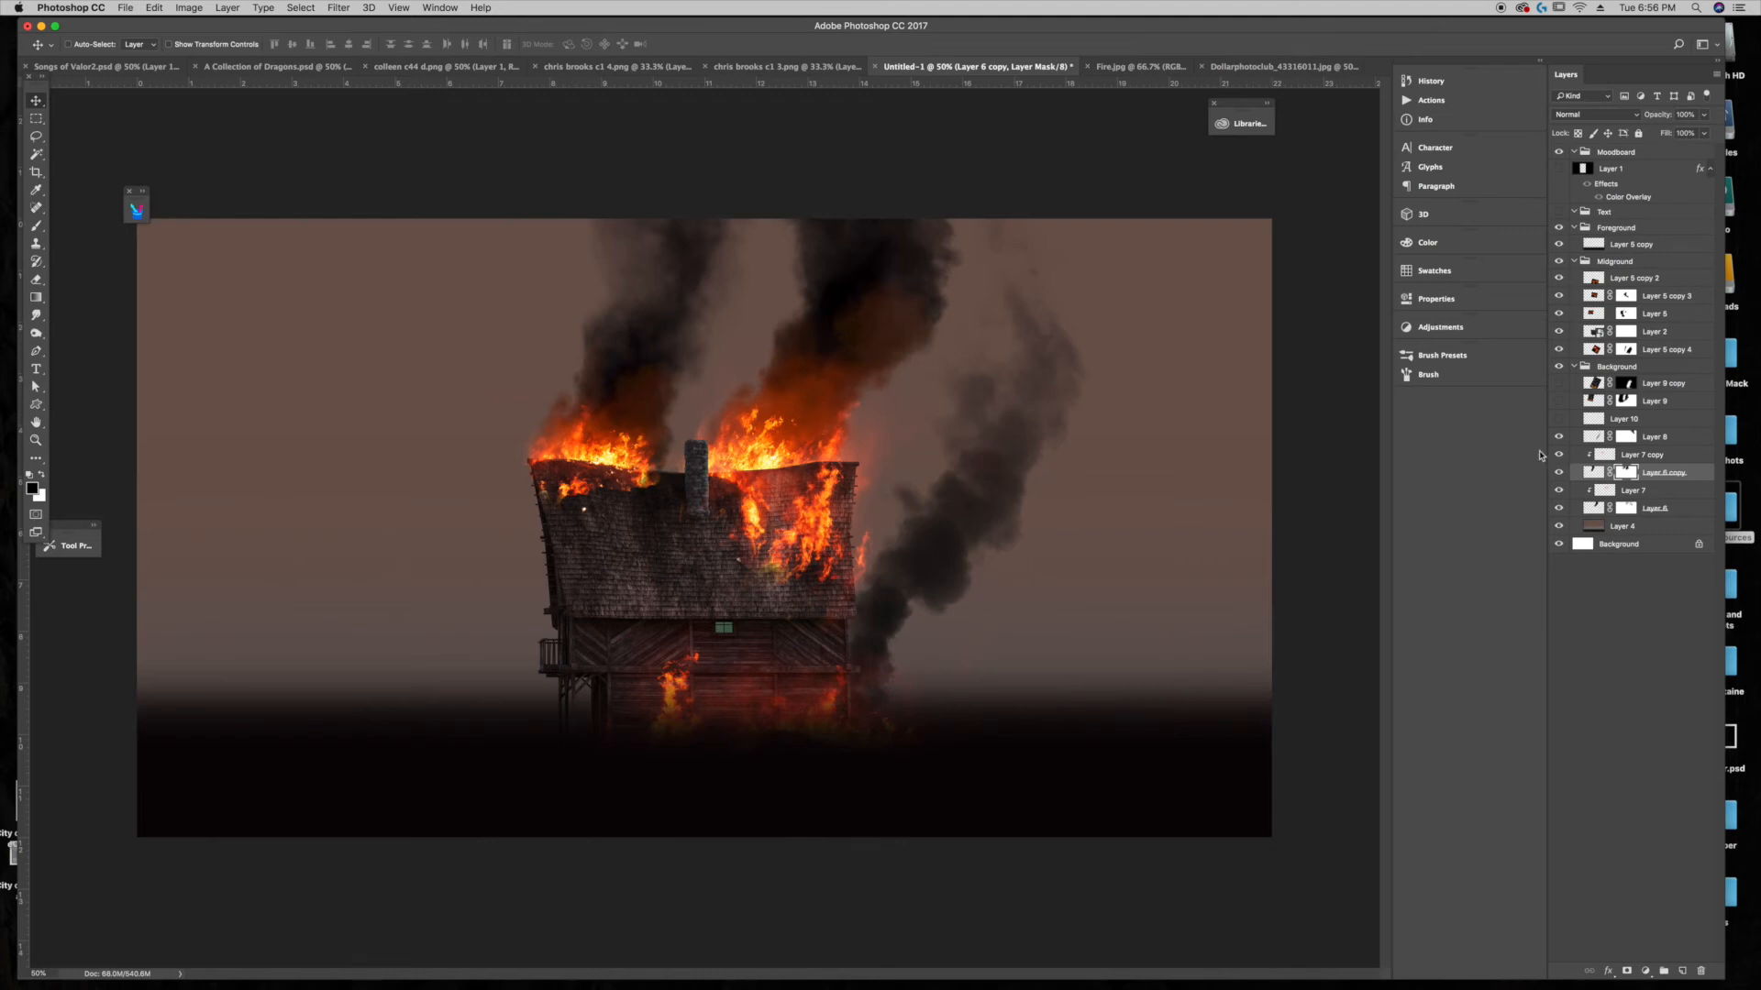
Step: Add a layer above Layer 7 copy and stamp dark debris specks left of the house with a speckled brush
left_click(1666, 454)
left_click(1684, 971)
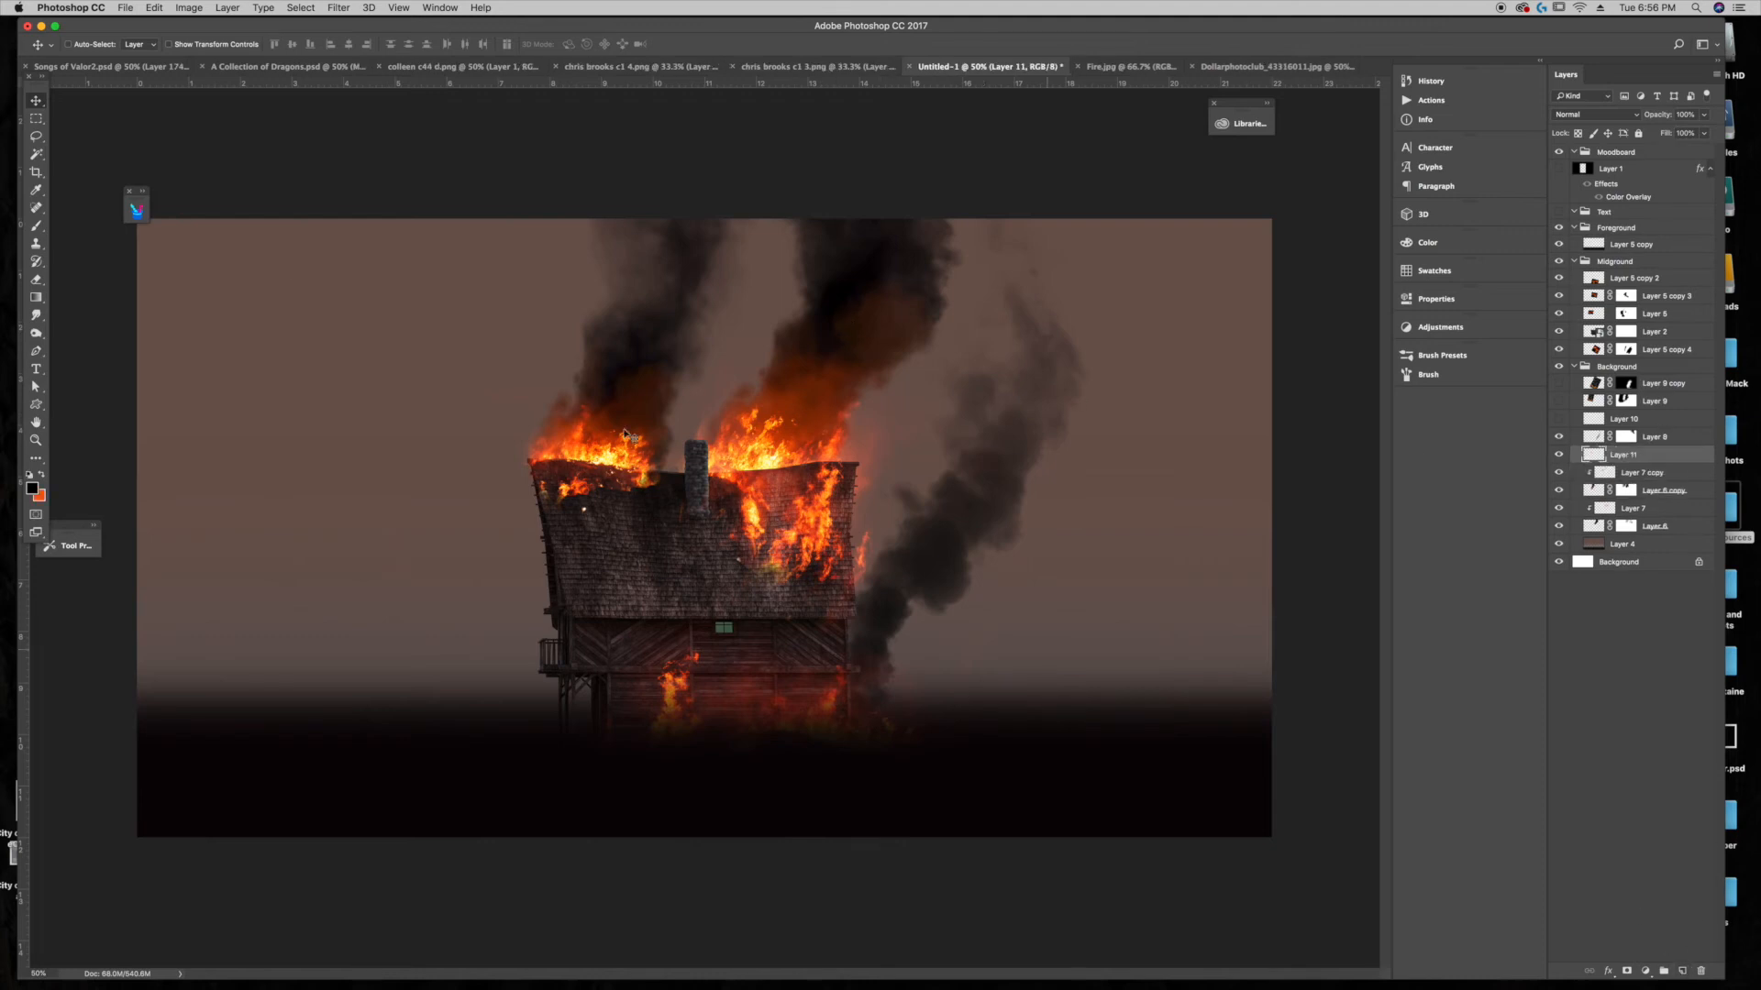
left_click(137, 211)
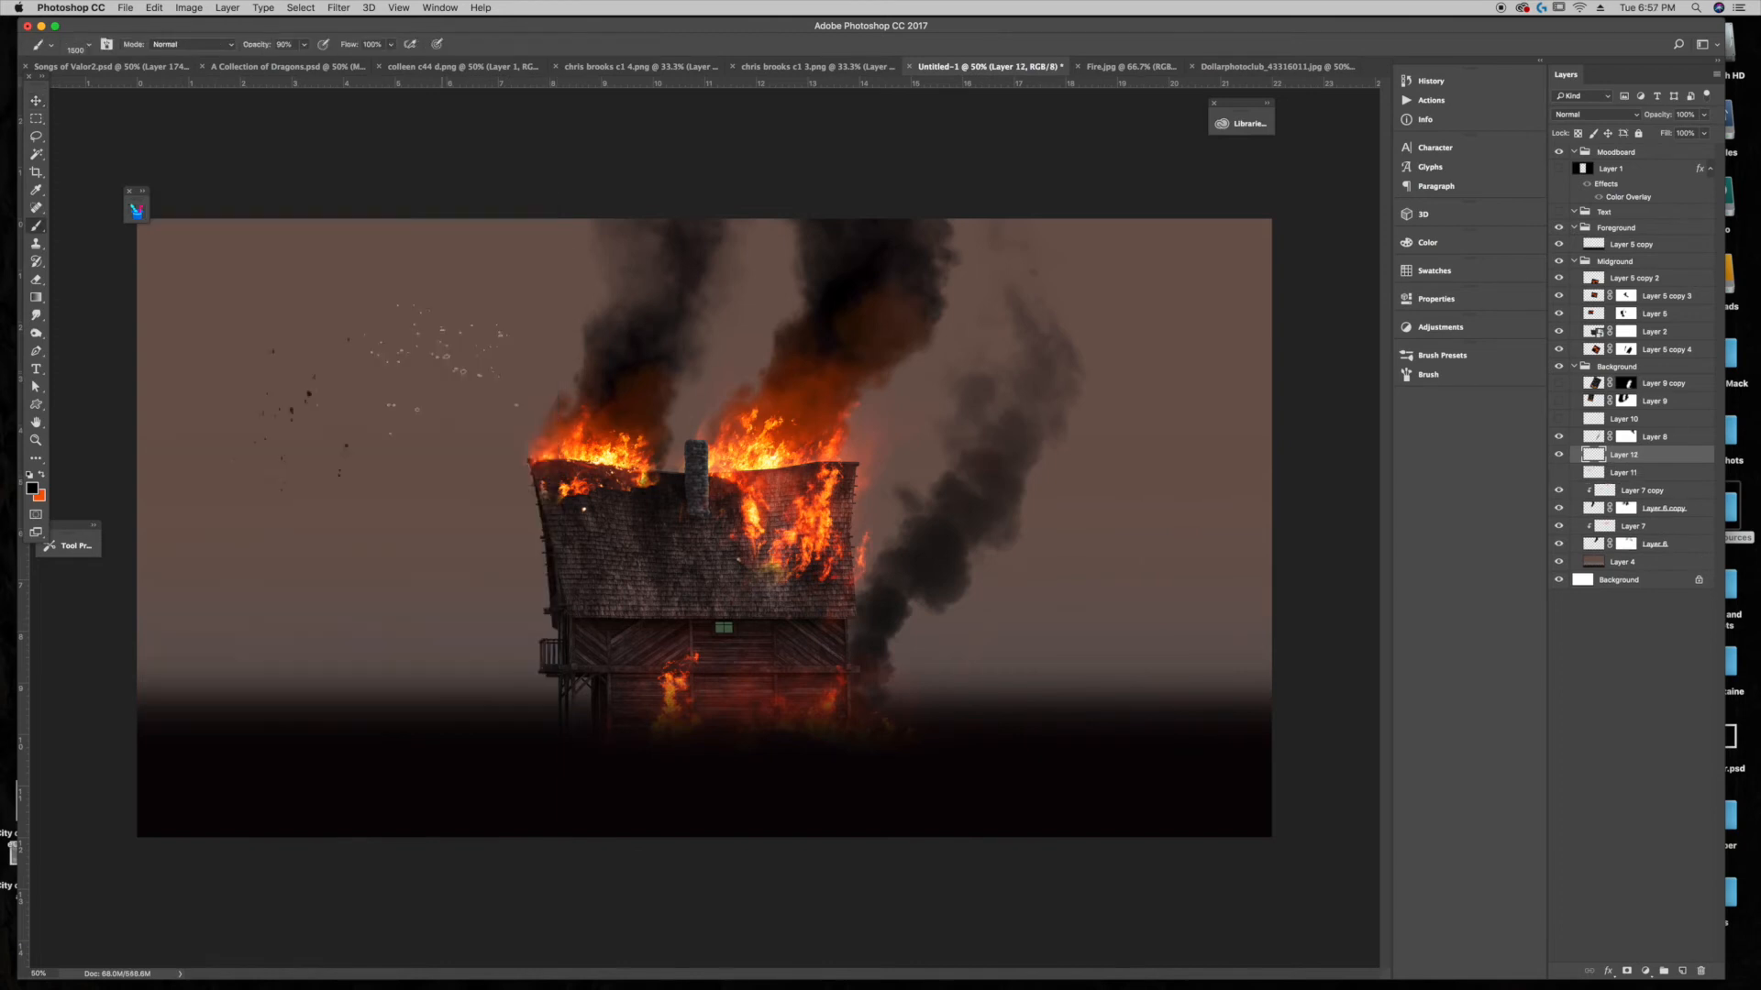
left_click(265, 578)
Step: Rescale the debris specks on Layer 12 and shift them toward the house
key("super+t")
left_click_drag(159, 687, 346, 467)
left_click_drag(431, 386, 578, 381)
key("Return")
Step: Stamp more dark debris specks around the house on a new layer above Layer 12, and lower that layer's opacity
left_click(1682, 971)
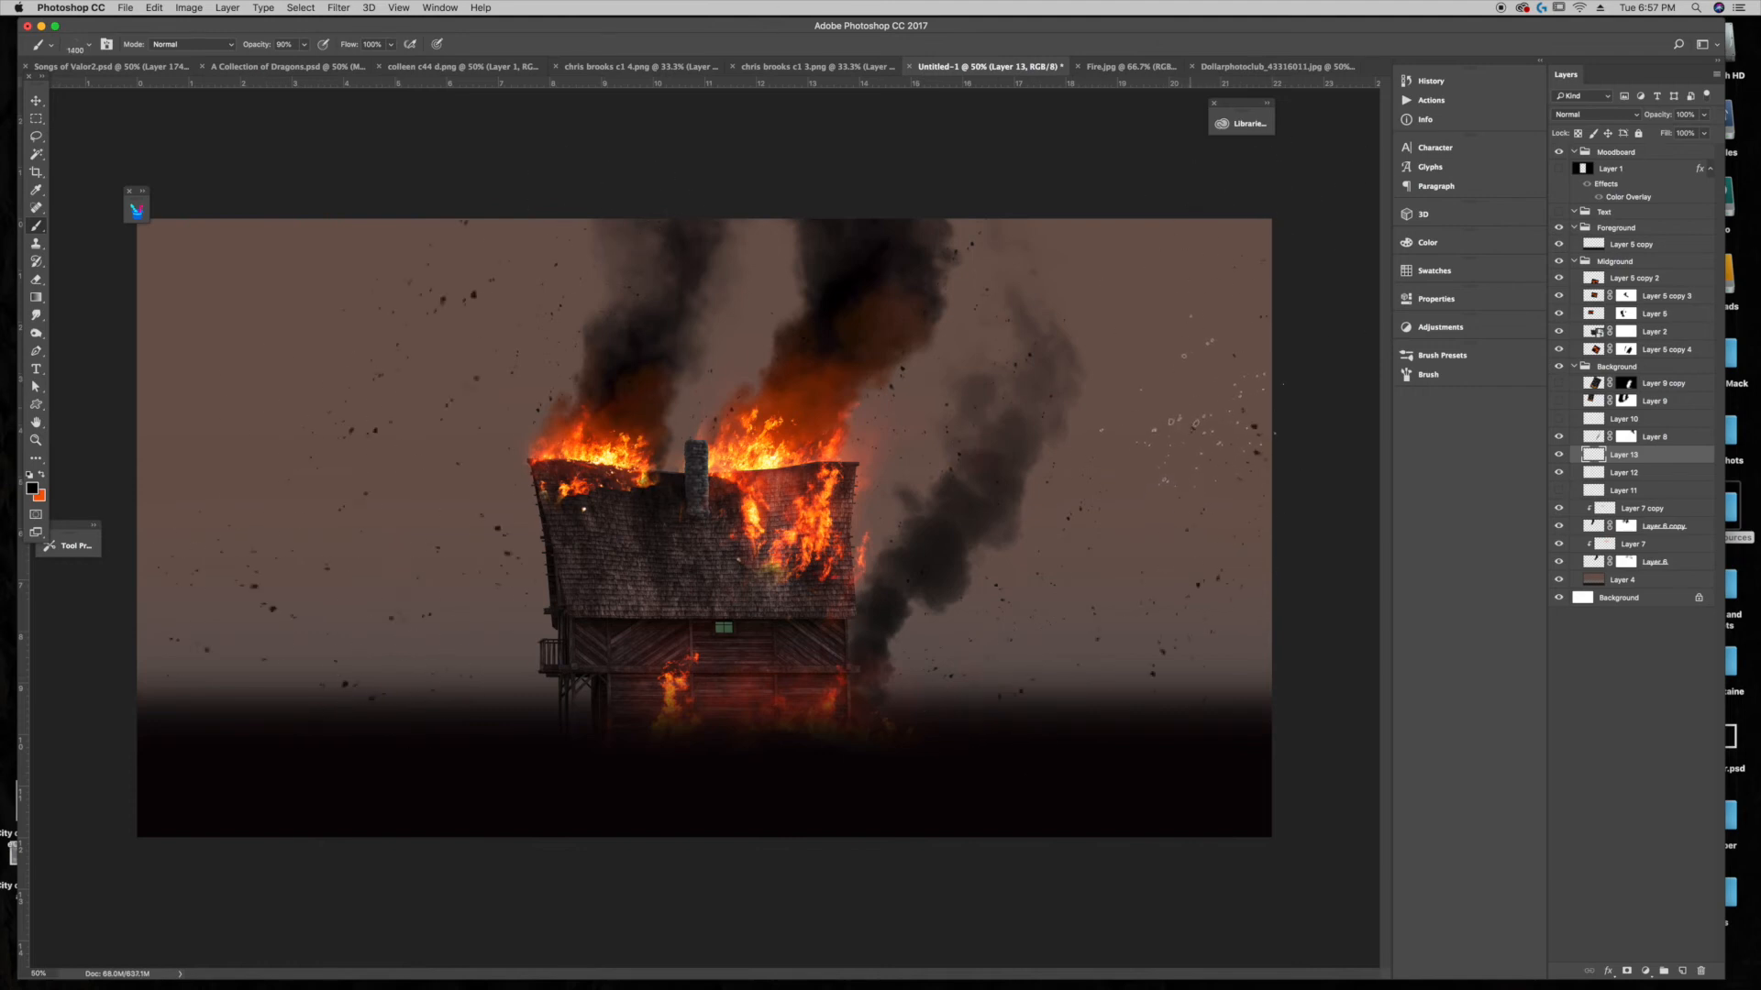
left_click(899, 325)
left_click(37, 100)
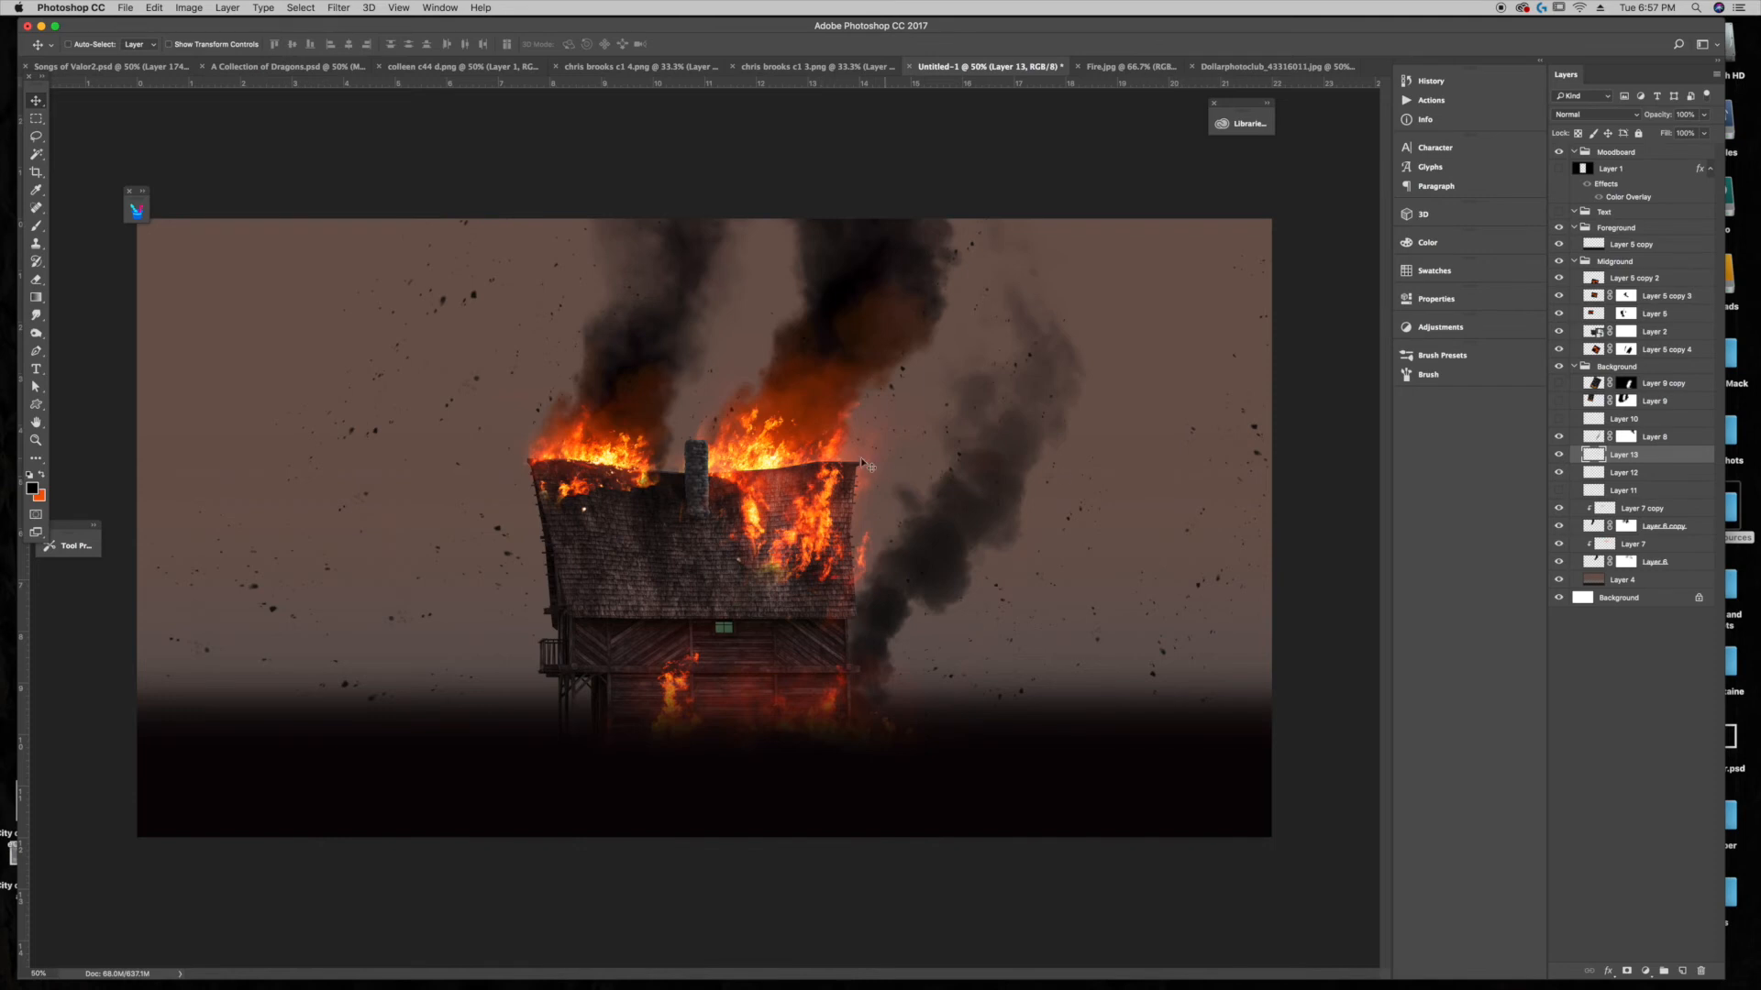
left_click(1703, 115)
Step: Duplicate the Layer 13 debris specks, enlarge the copy to about 142%, and reposition it over the scene
key("ctrl+j")
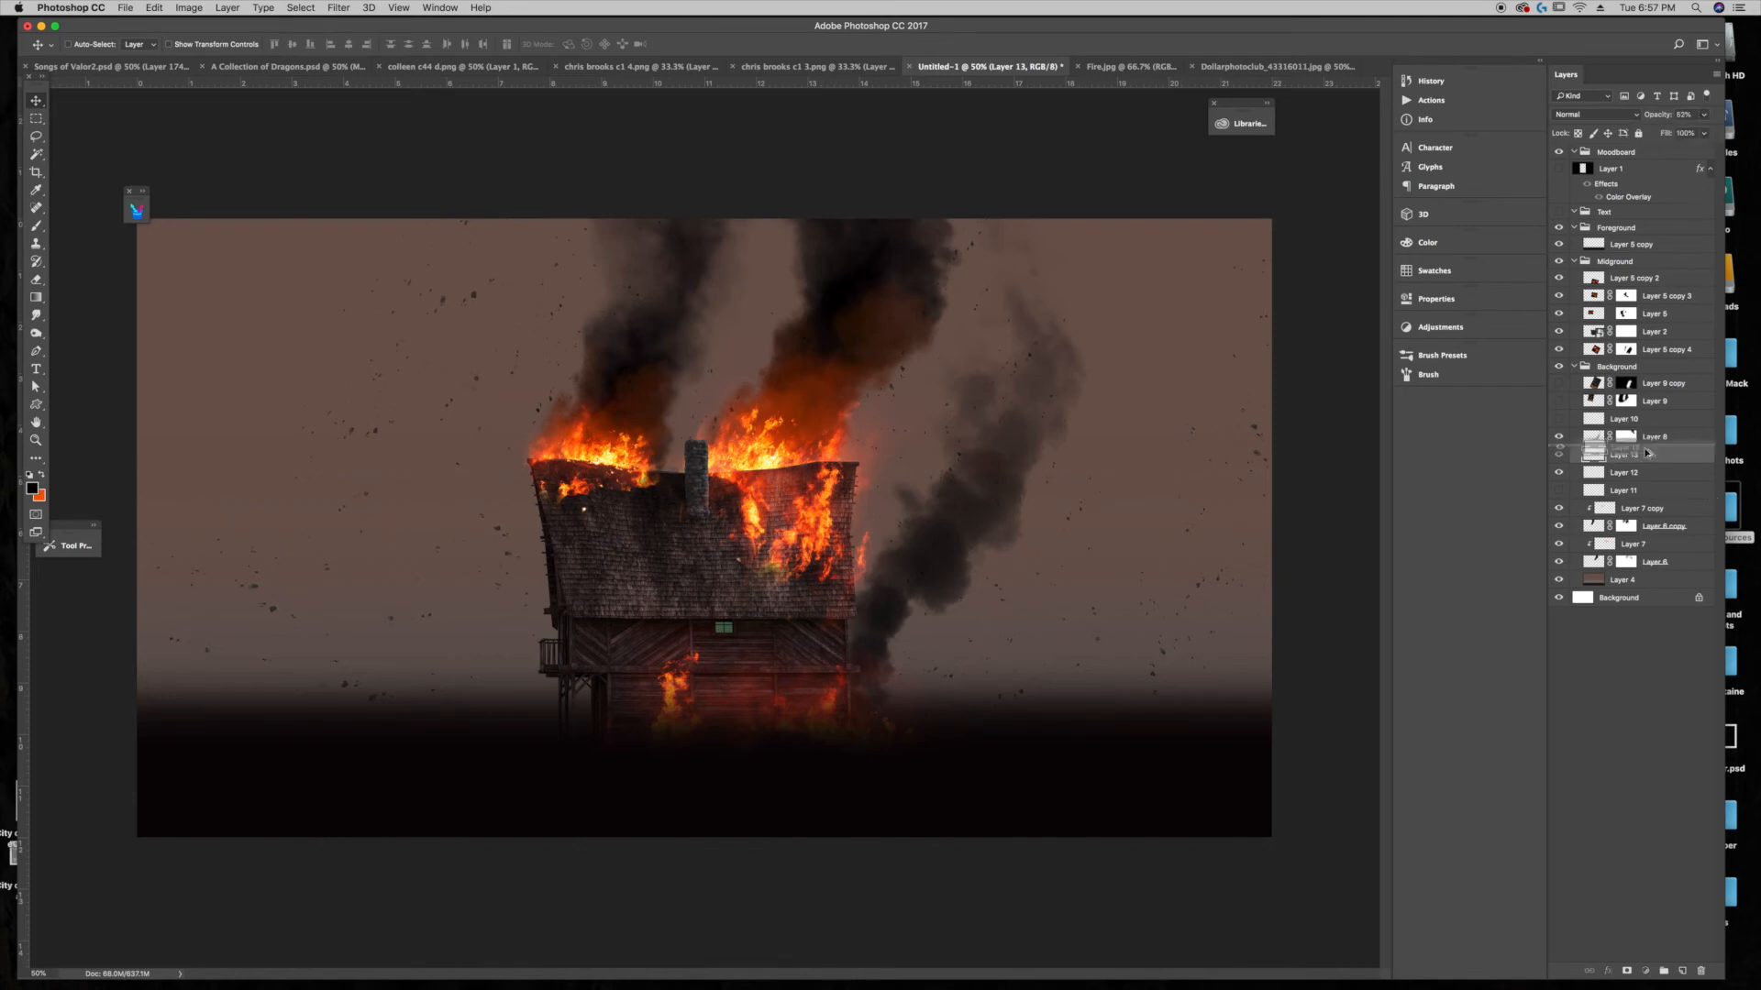
key("ctrl+t")
left_click_drag(1271, 220, 1747, 19)
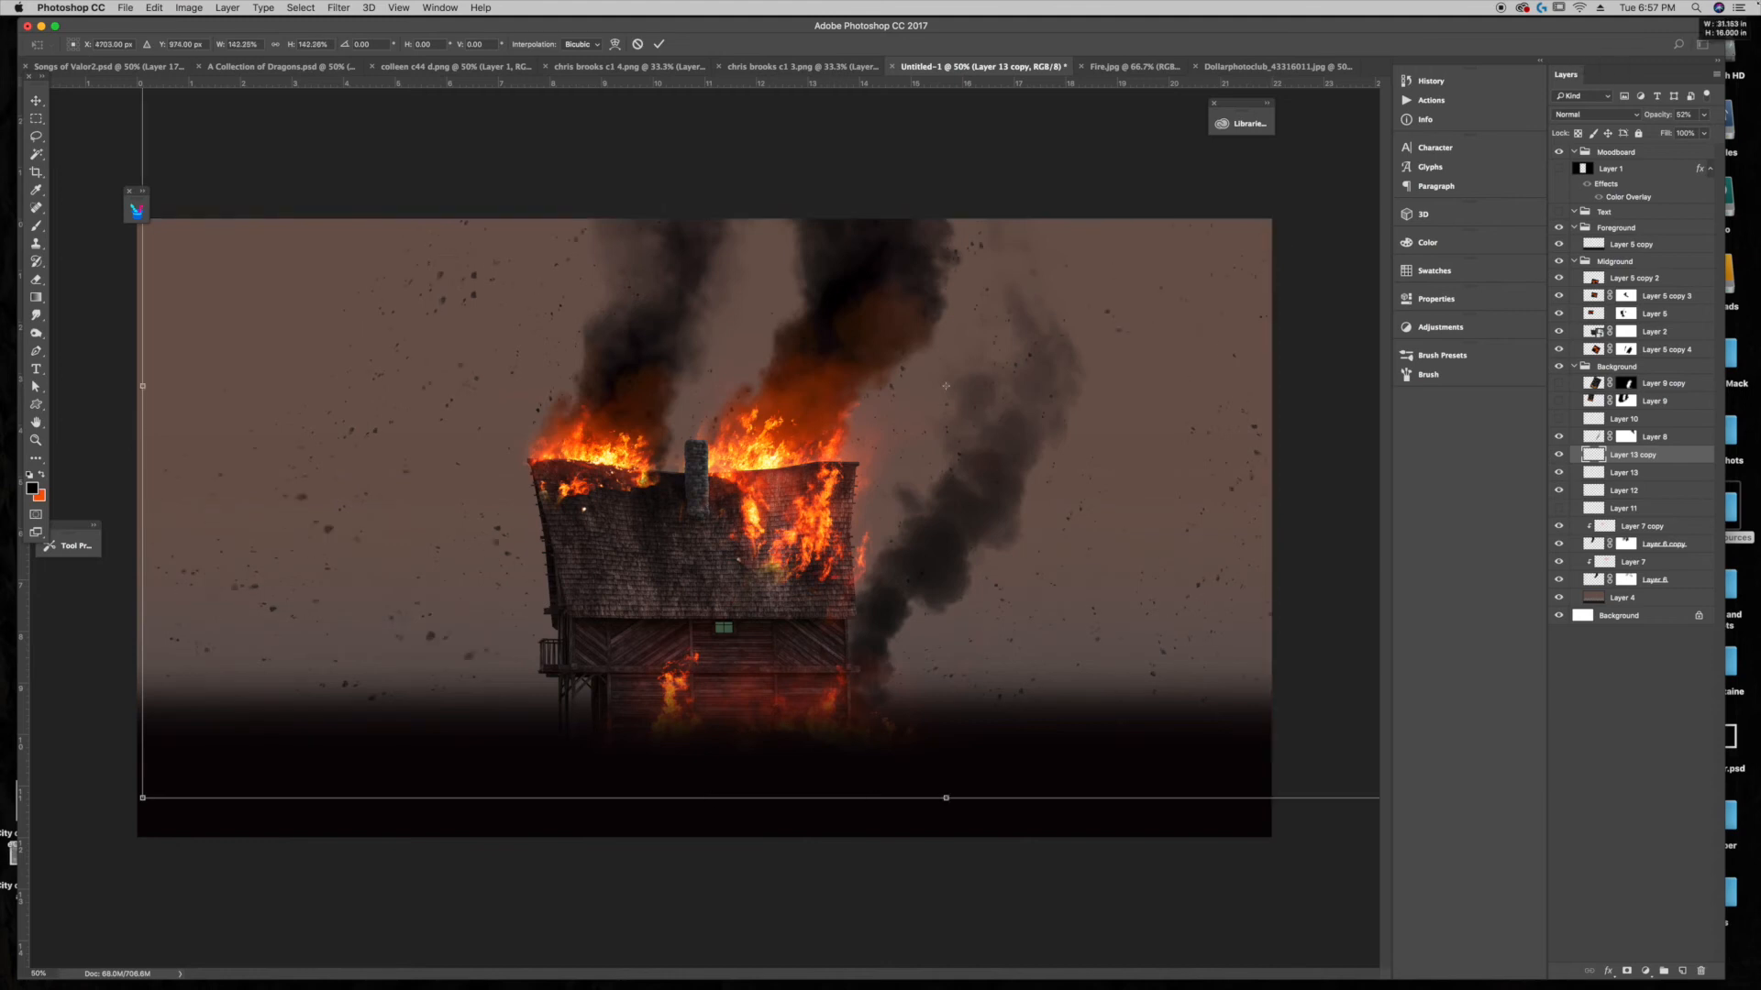
left_click_drag(1035, 404, 860, 635)
key("Return")
Step: Shift the Layer 13 copy debris around the house, adjust its opacity, and lower the opacity of Layer 13
left_click(1703, 115)
left_click_drag(983, 444, 1016, 594)
left_click_drag(1046, 434, 922, 522)
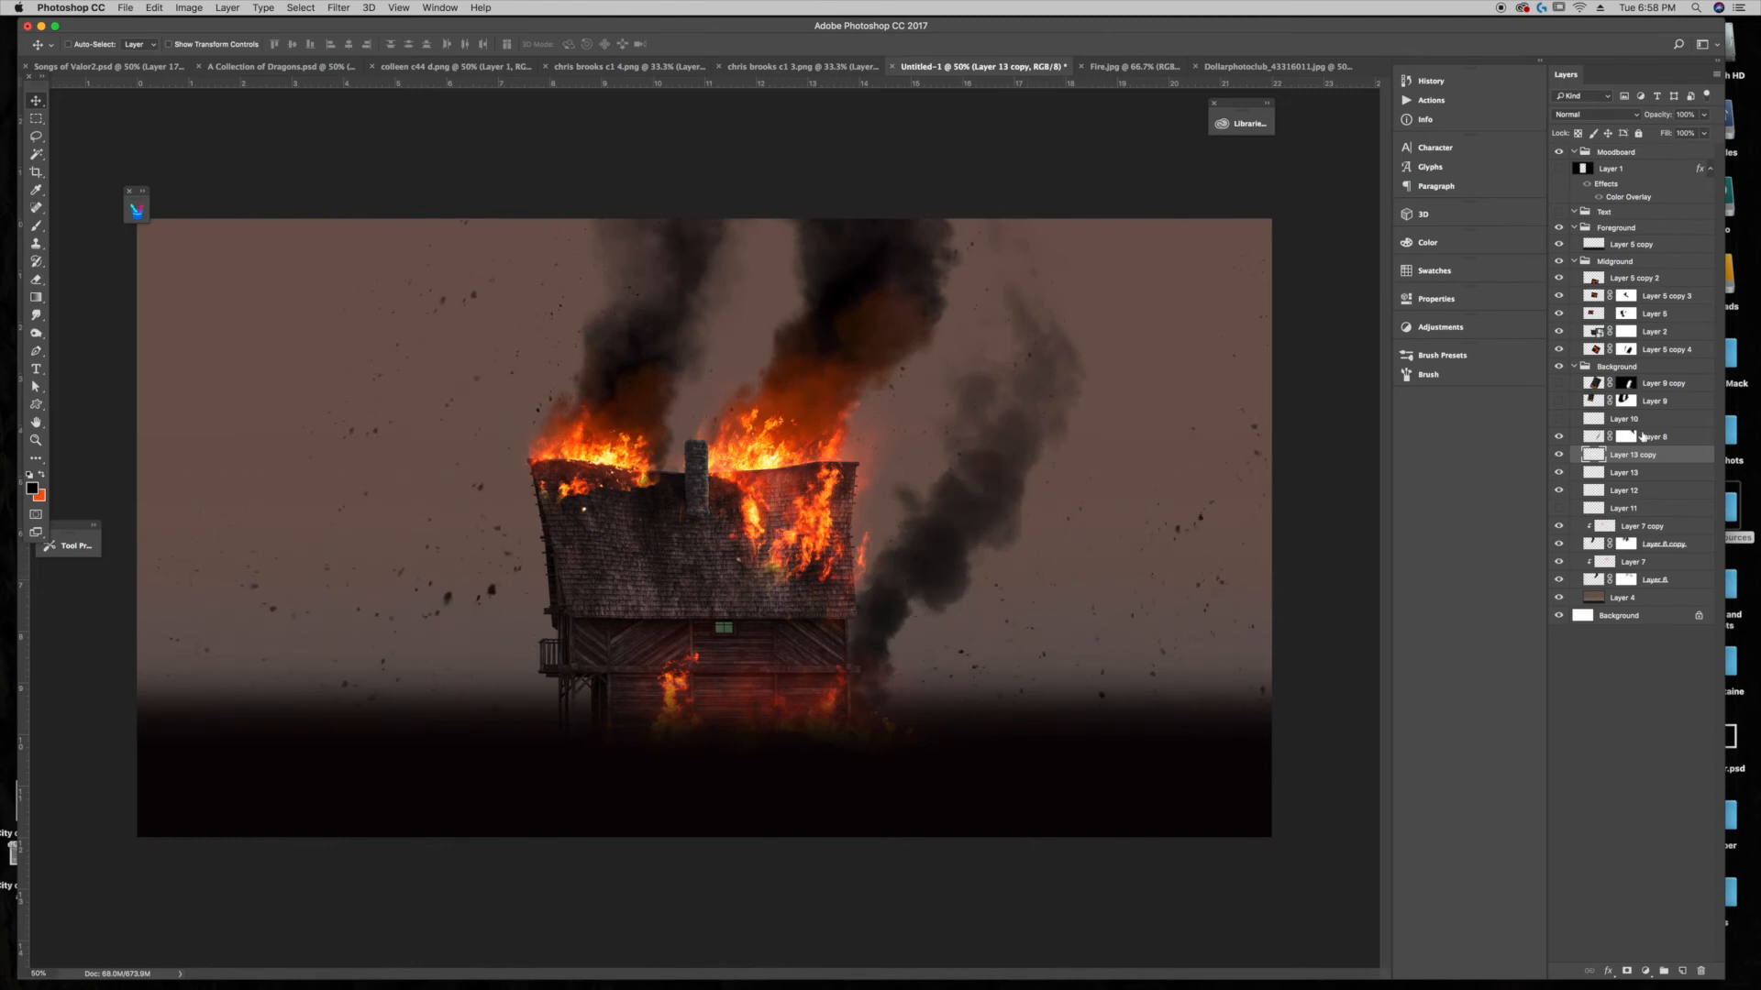
left_click(1642, 473)
left_click(1705, 116)
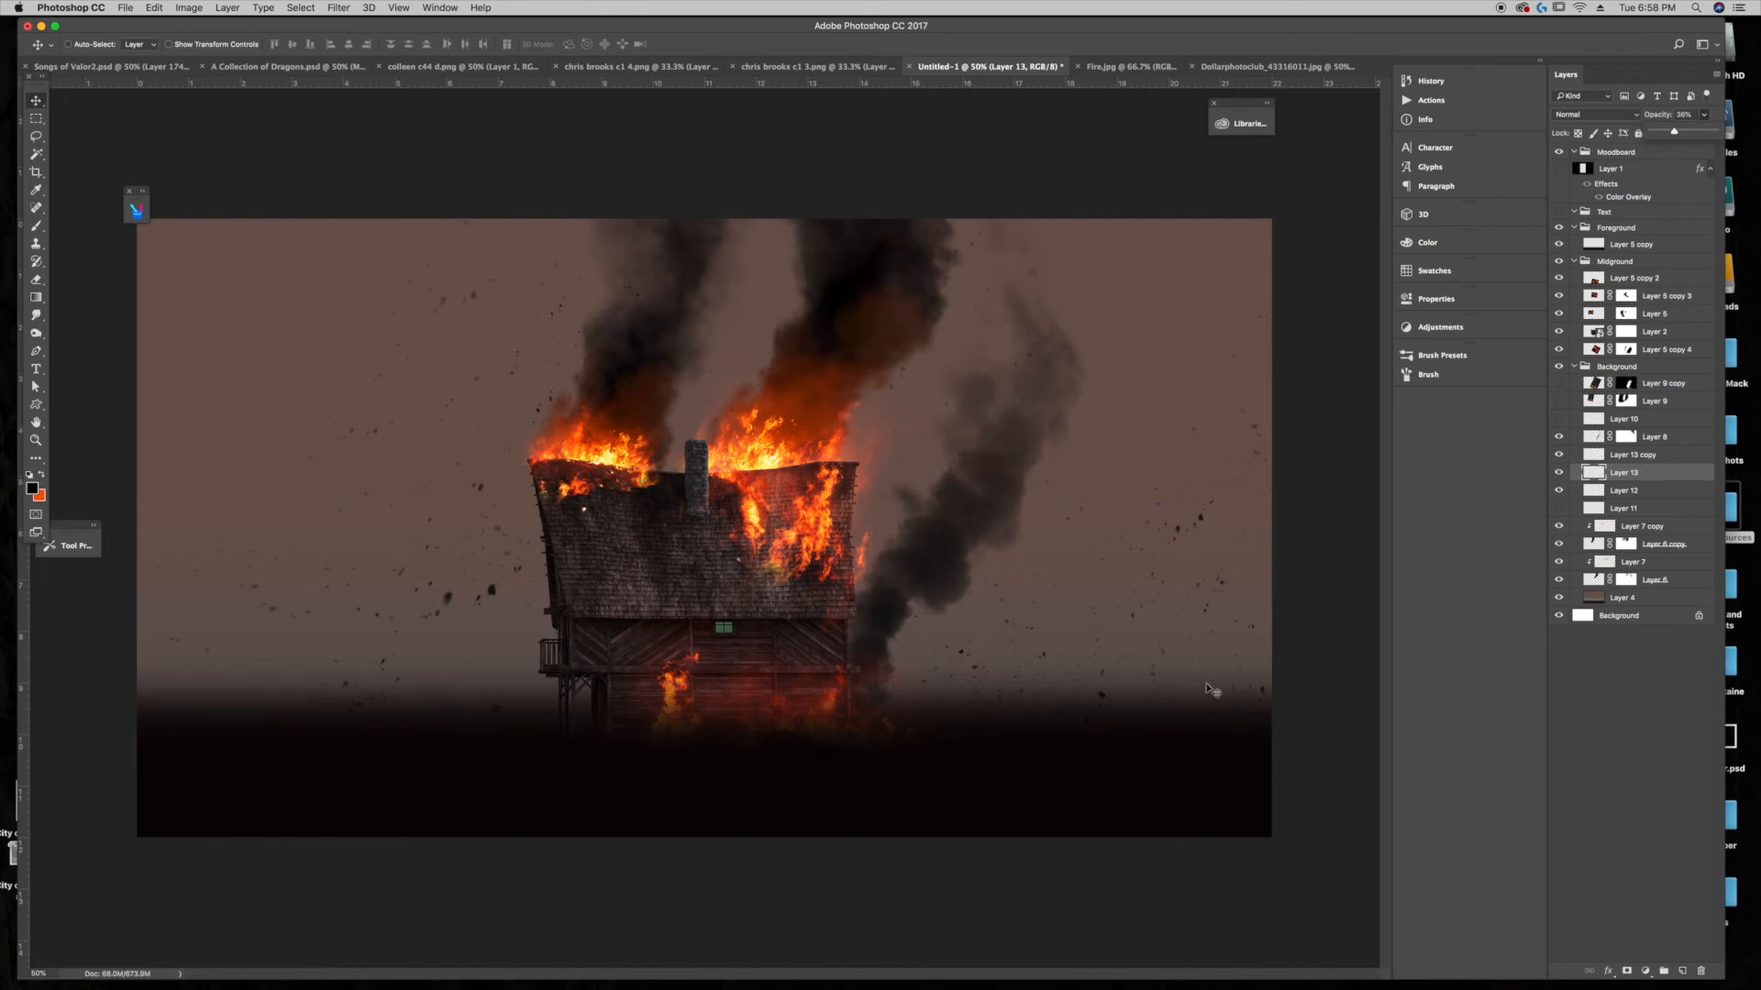
Step: Add a layer above Layer 13 and set the foreground color to orange #f69913
left_click(1681, 974)
left_click(136, 211)
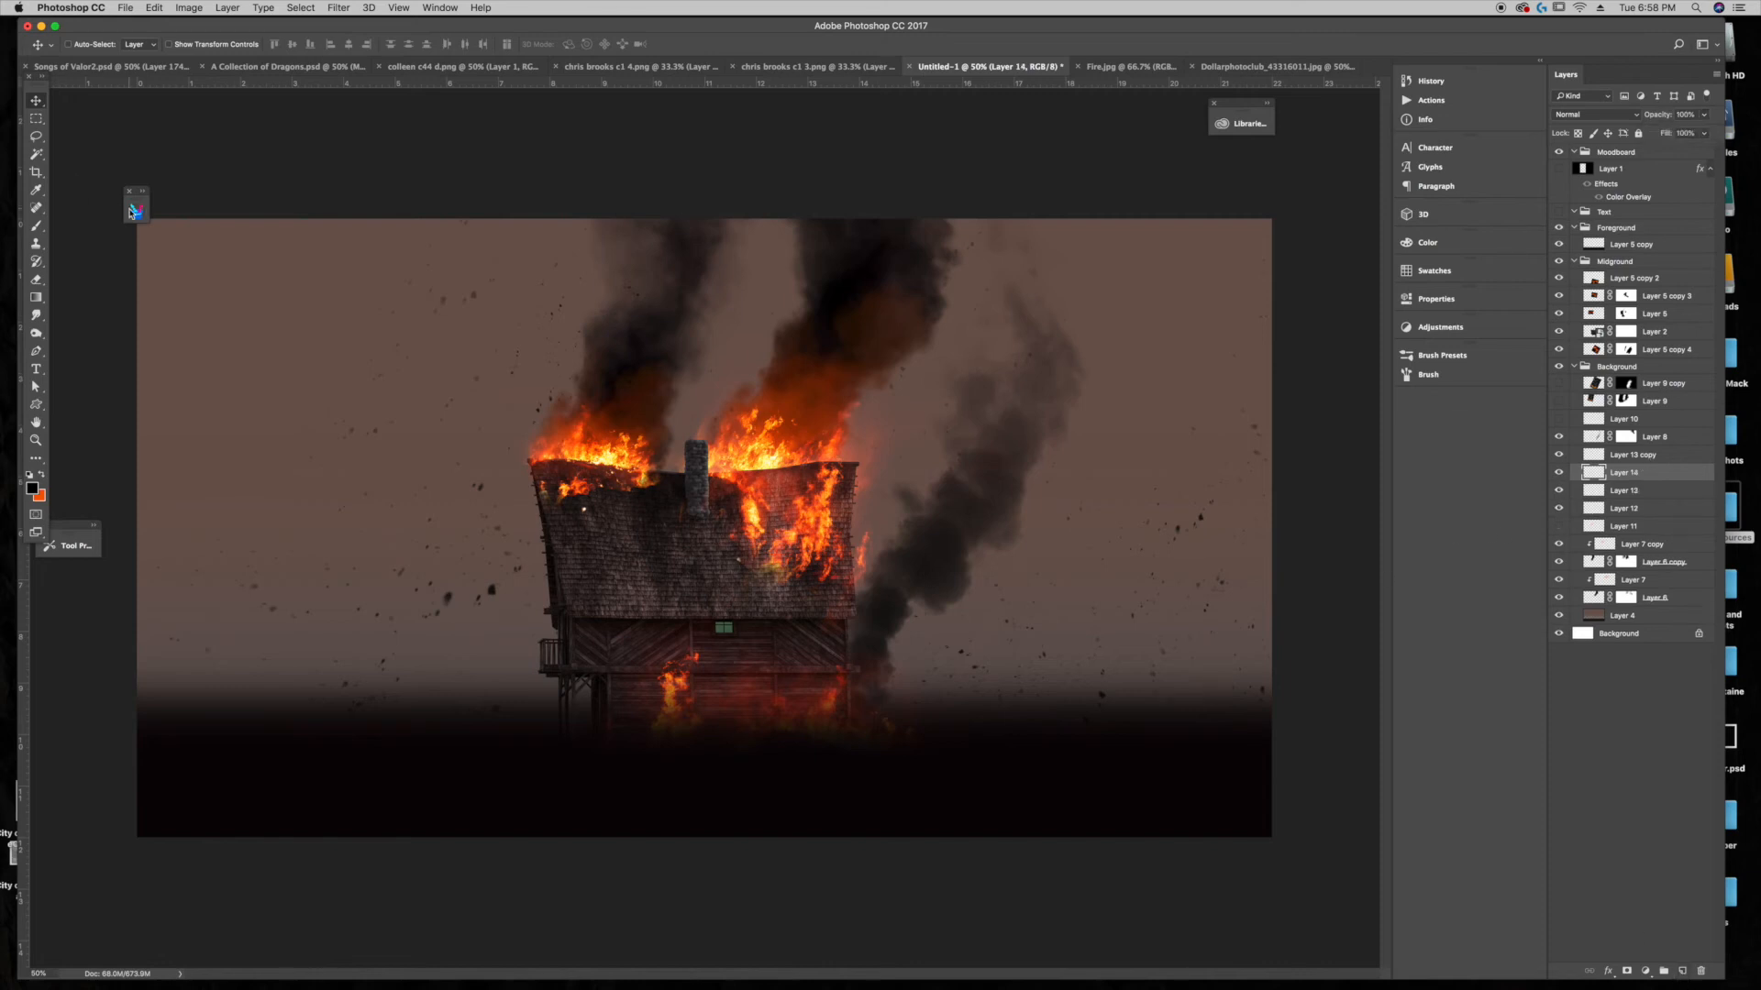
left_click(32, 488)
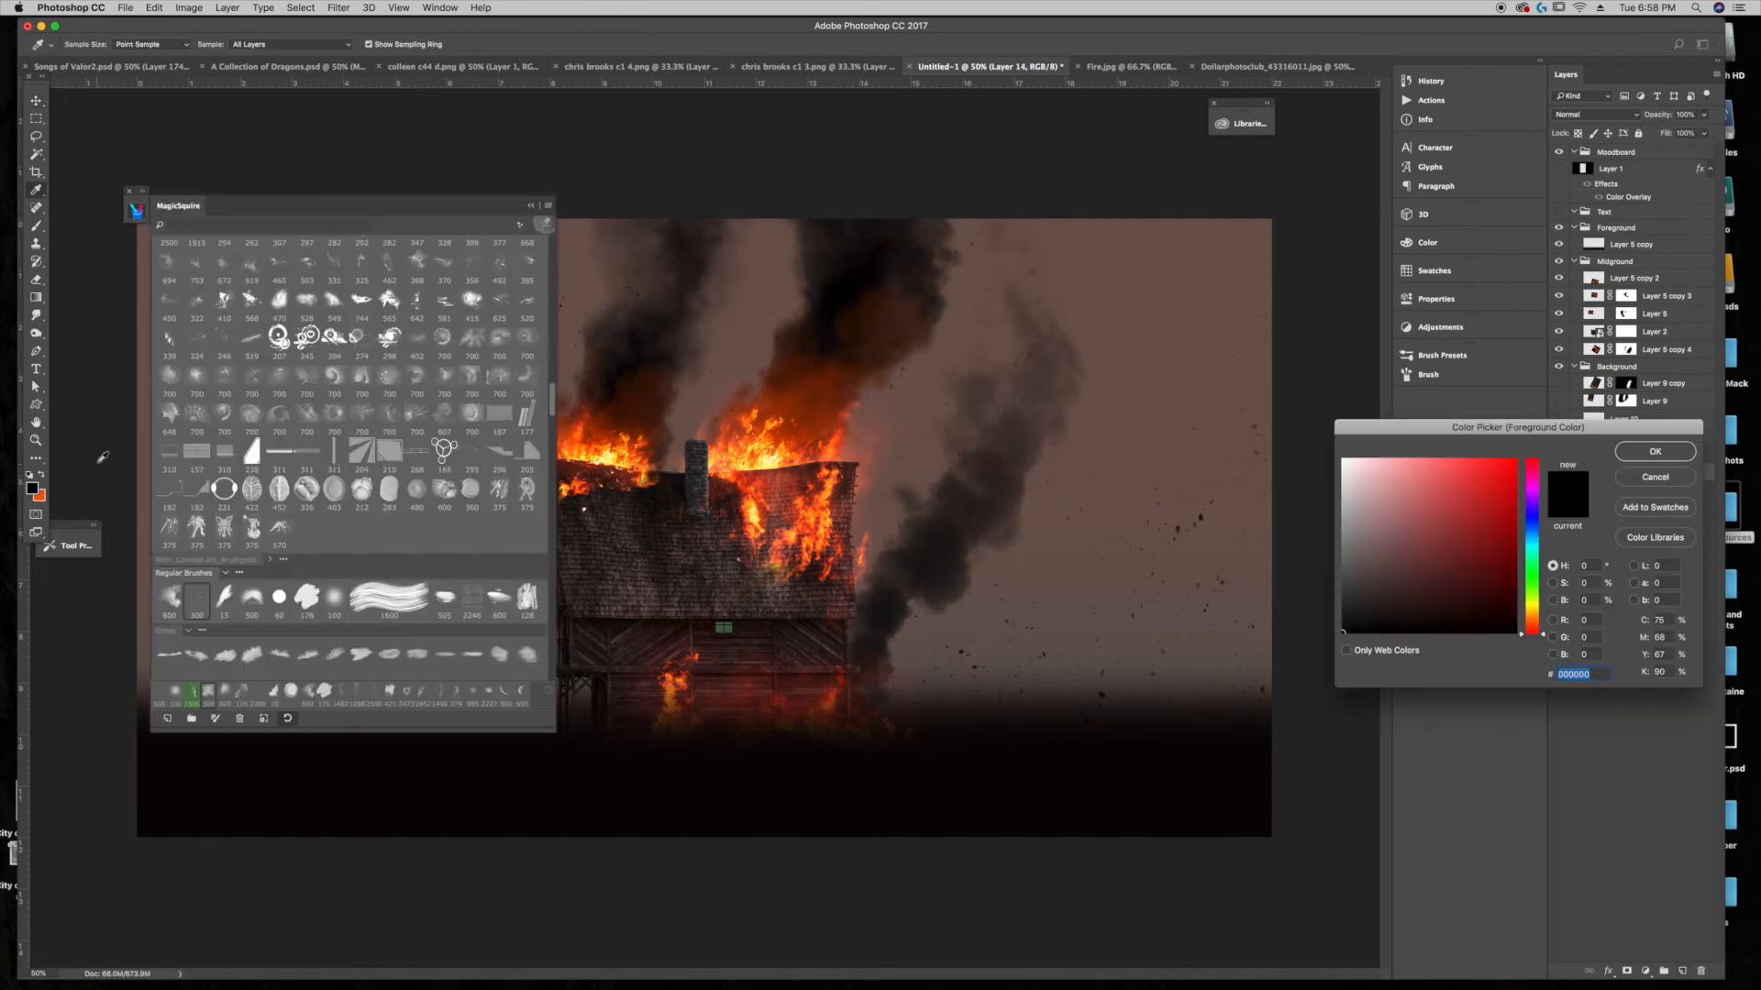
left_click(1538, 606)
left_click(1516, 596)
left_click(1536, 617)
left_click_drag(1517, 596, 1503, 465)
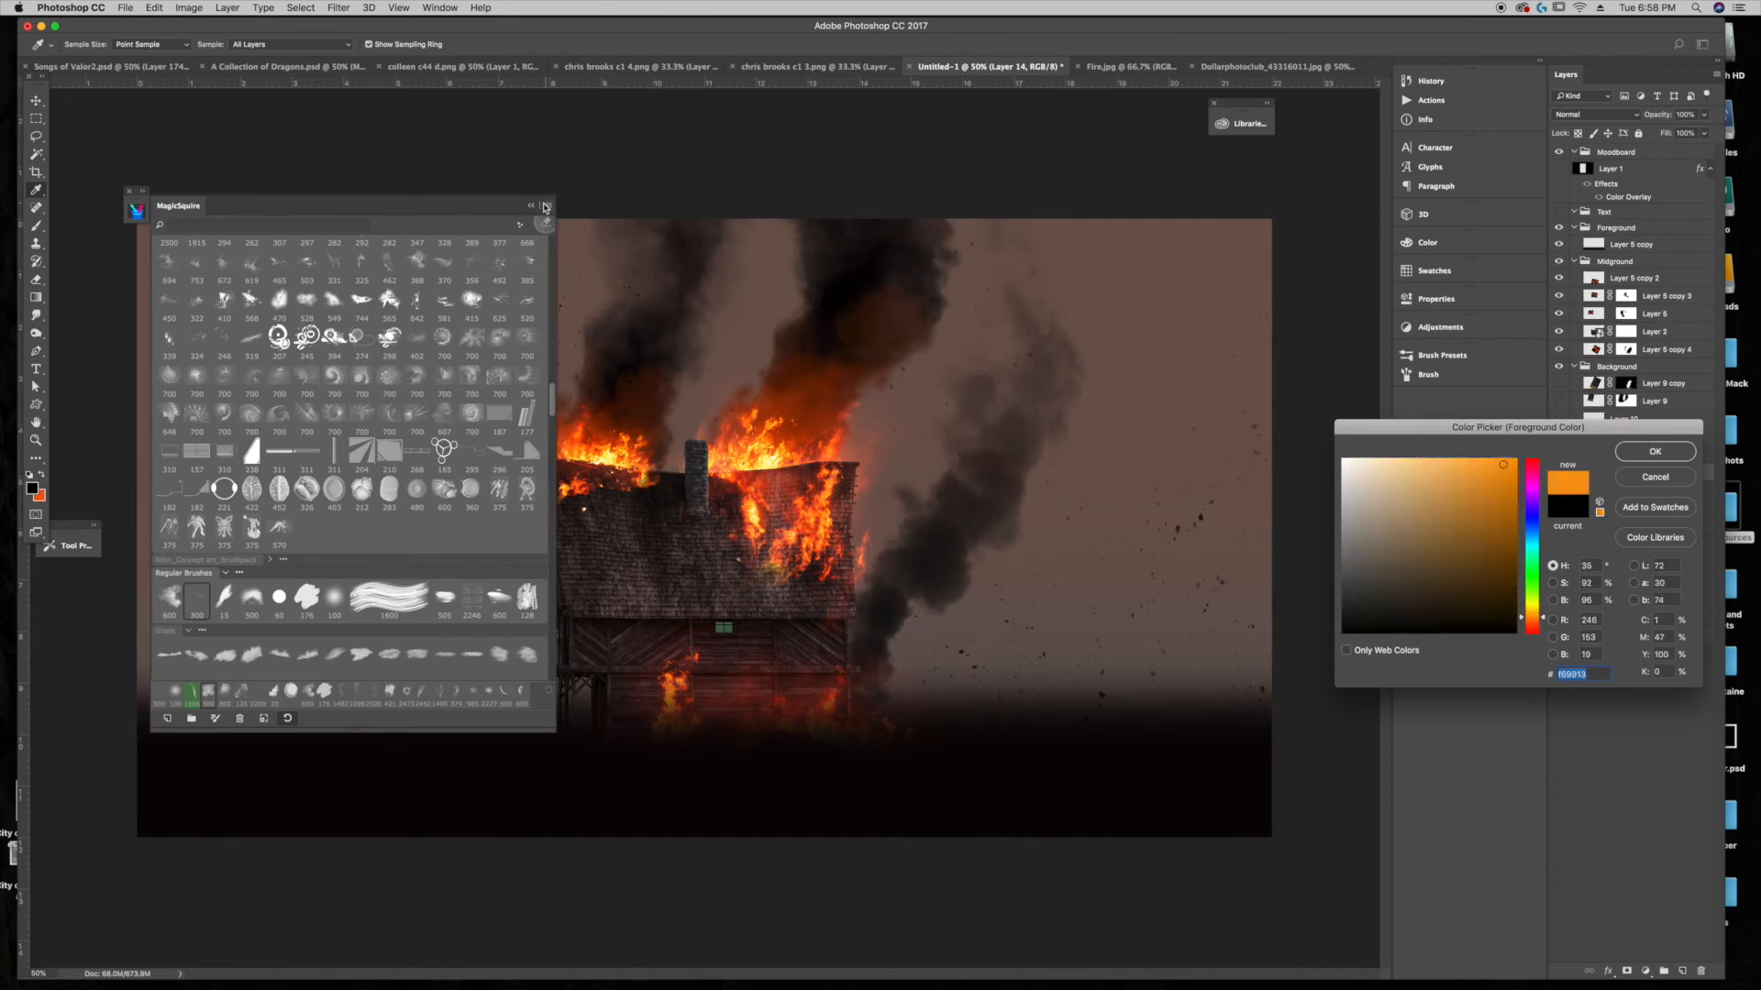
left_click(530, 205)
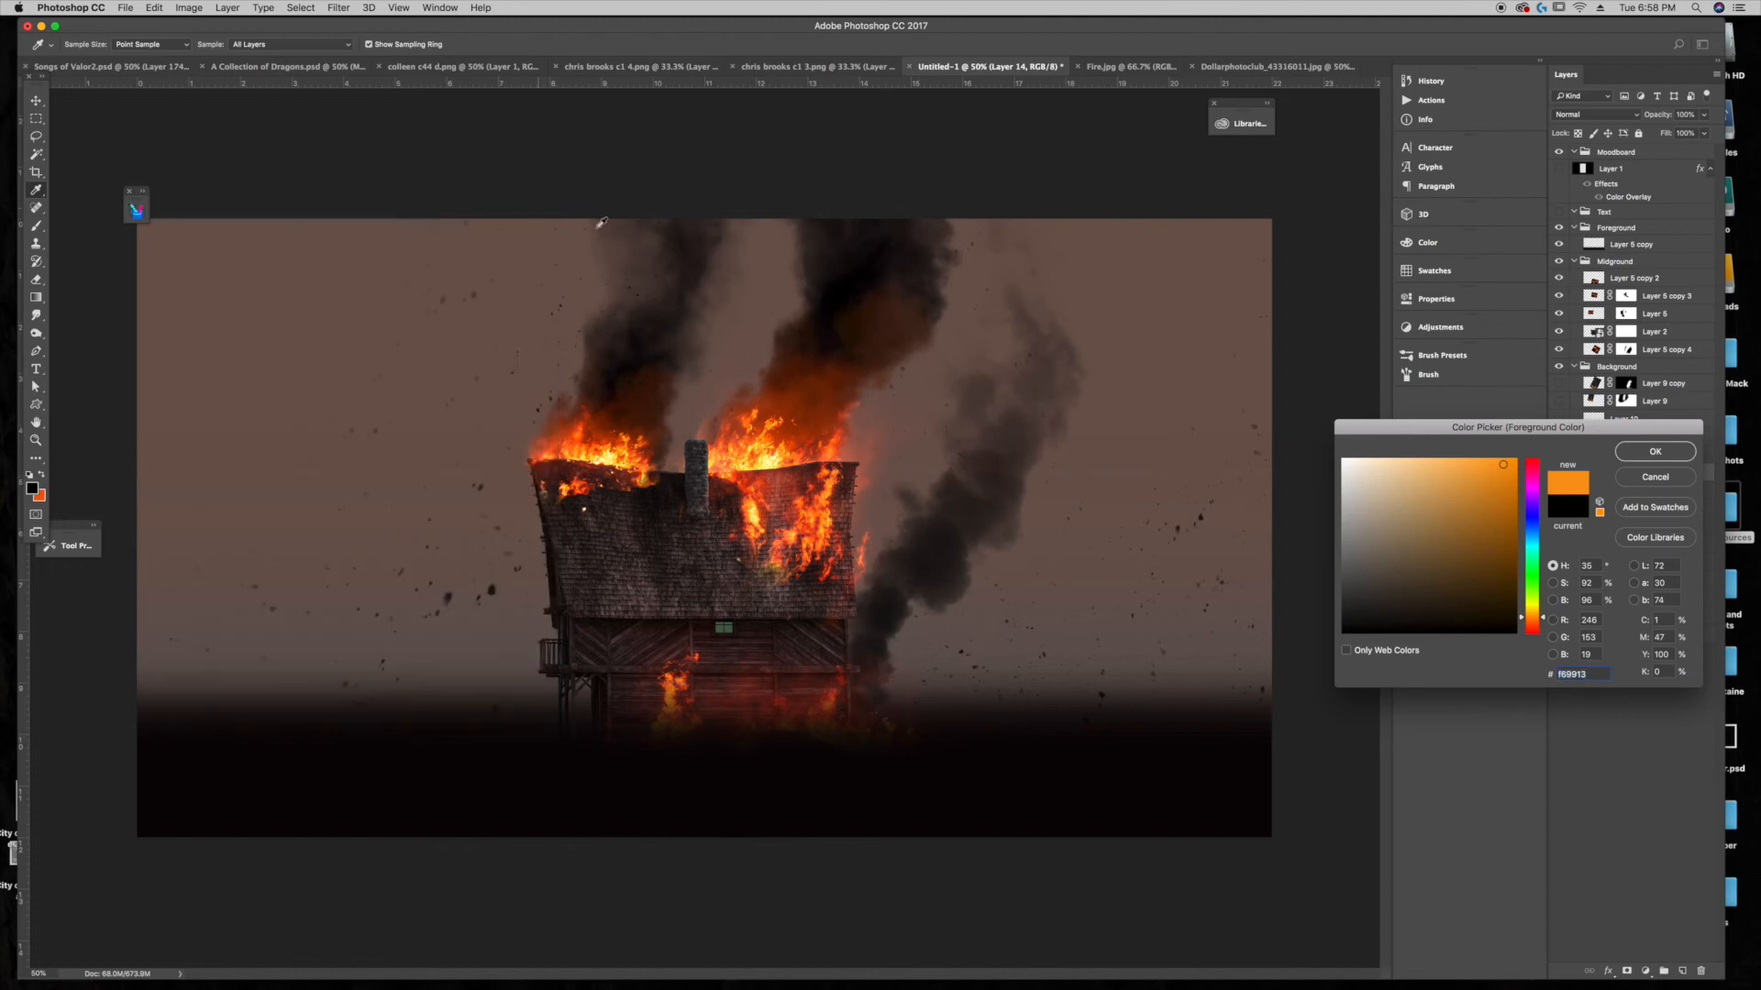
left_click(1656, 451)
Step: Stamp small orange embers around the flames and house with the speckled brush reduced to 400 px
left_click(35, 225)
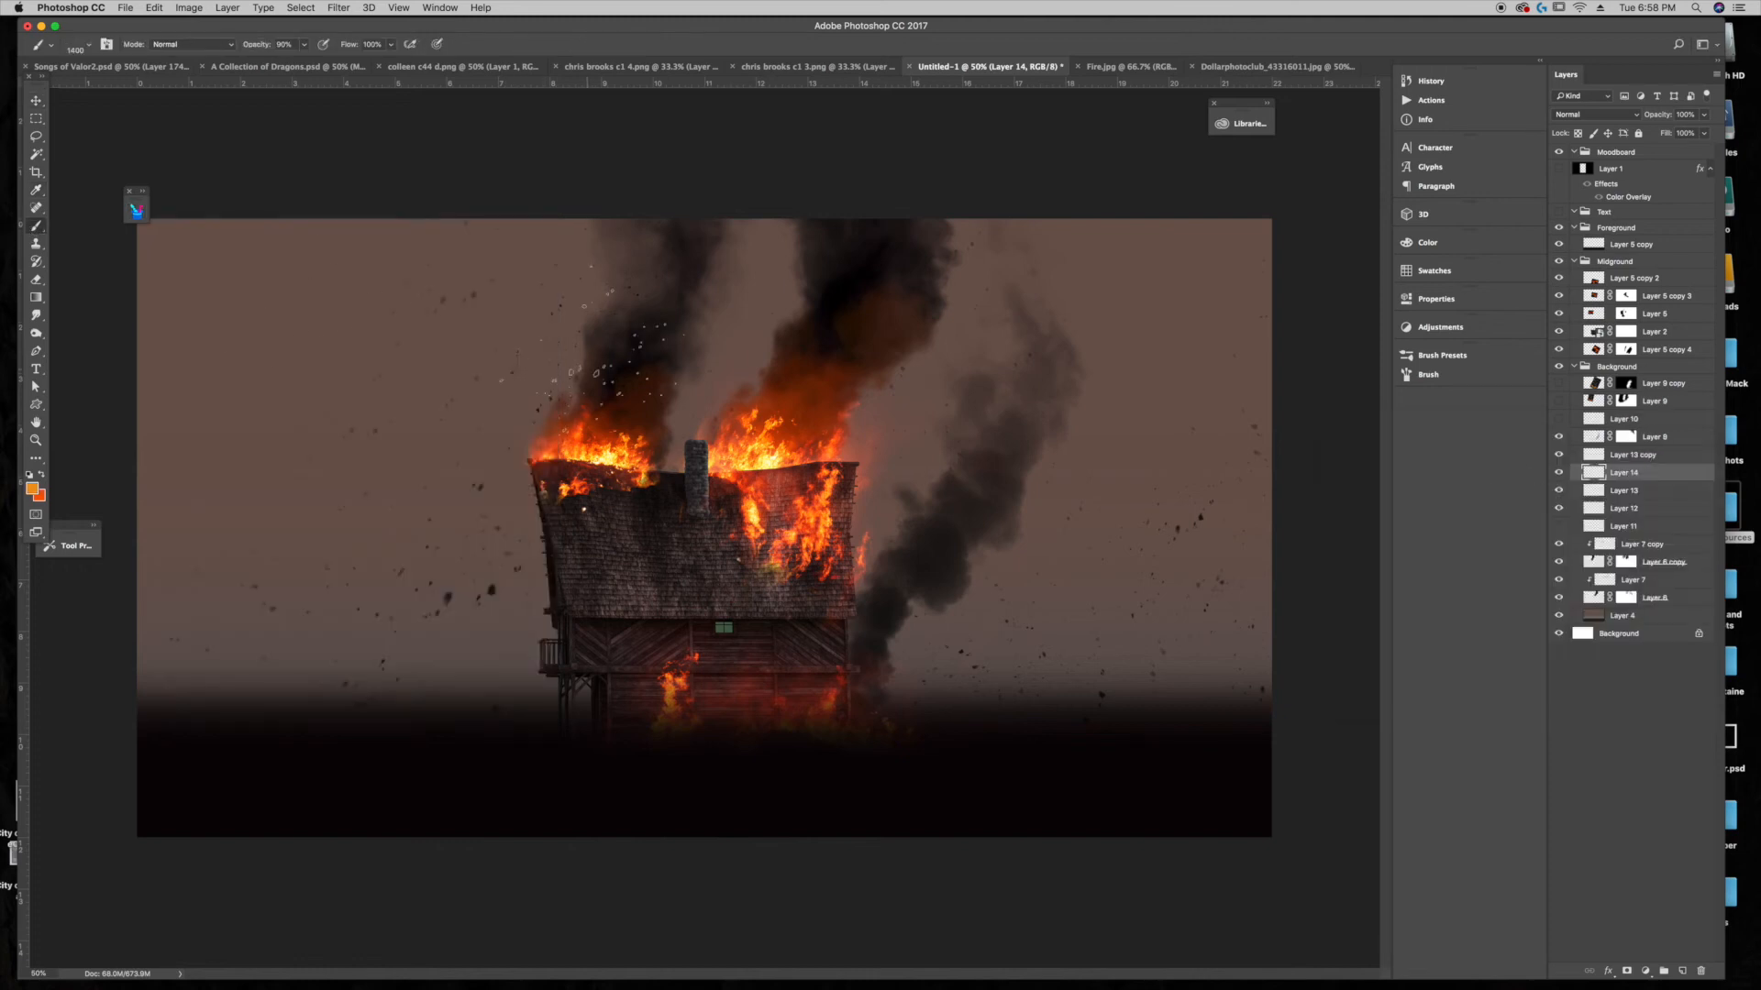
key("bracketleft")
key("bracketleft")
key("bracketleft")
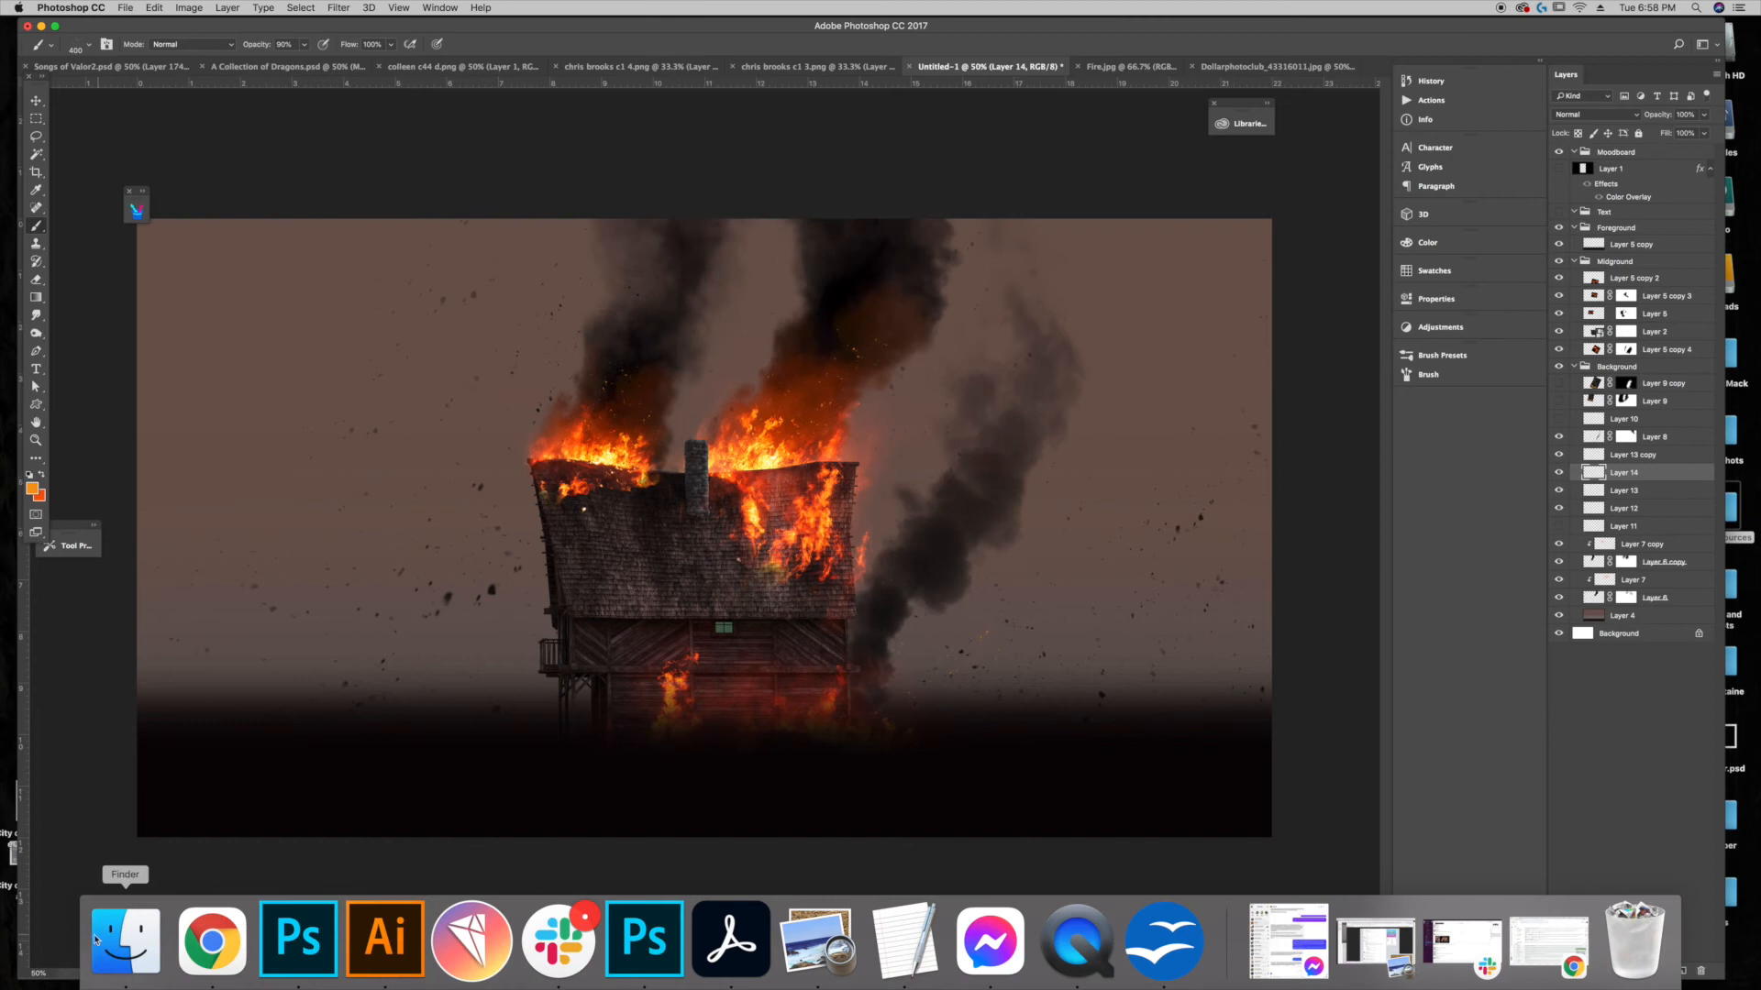
Step: Switch to Finder and open the Embers & Sparks folder inside Photo Packs
left_click(126, 940)
left_click(183, 68)
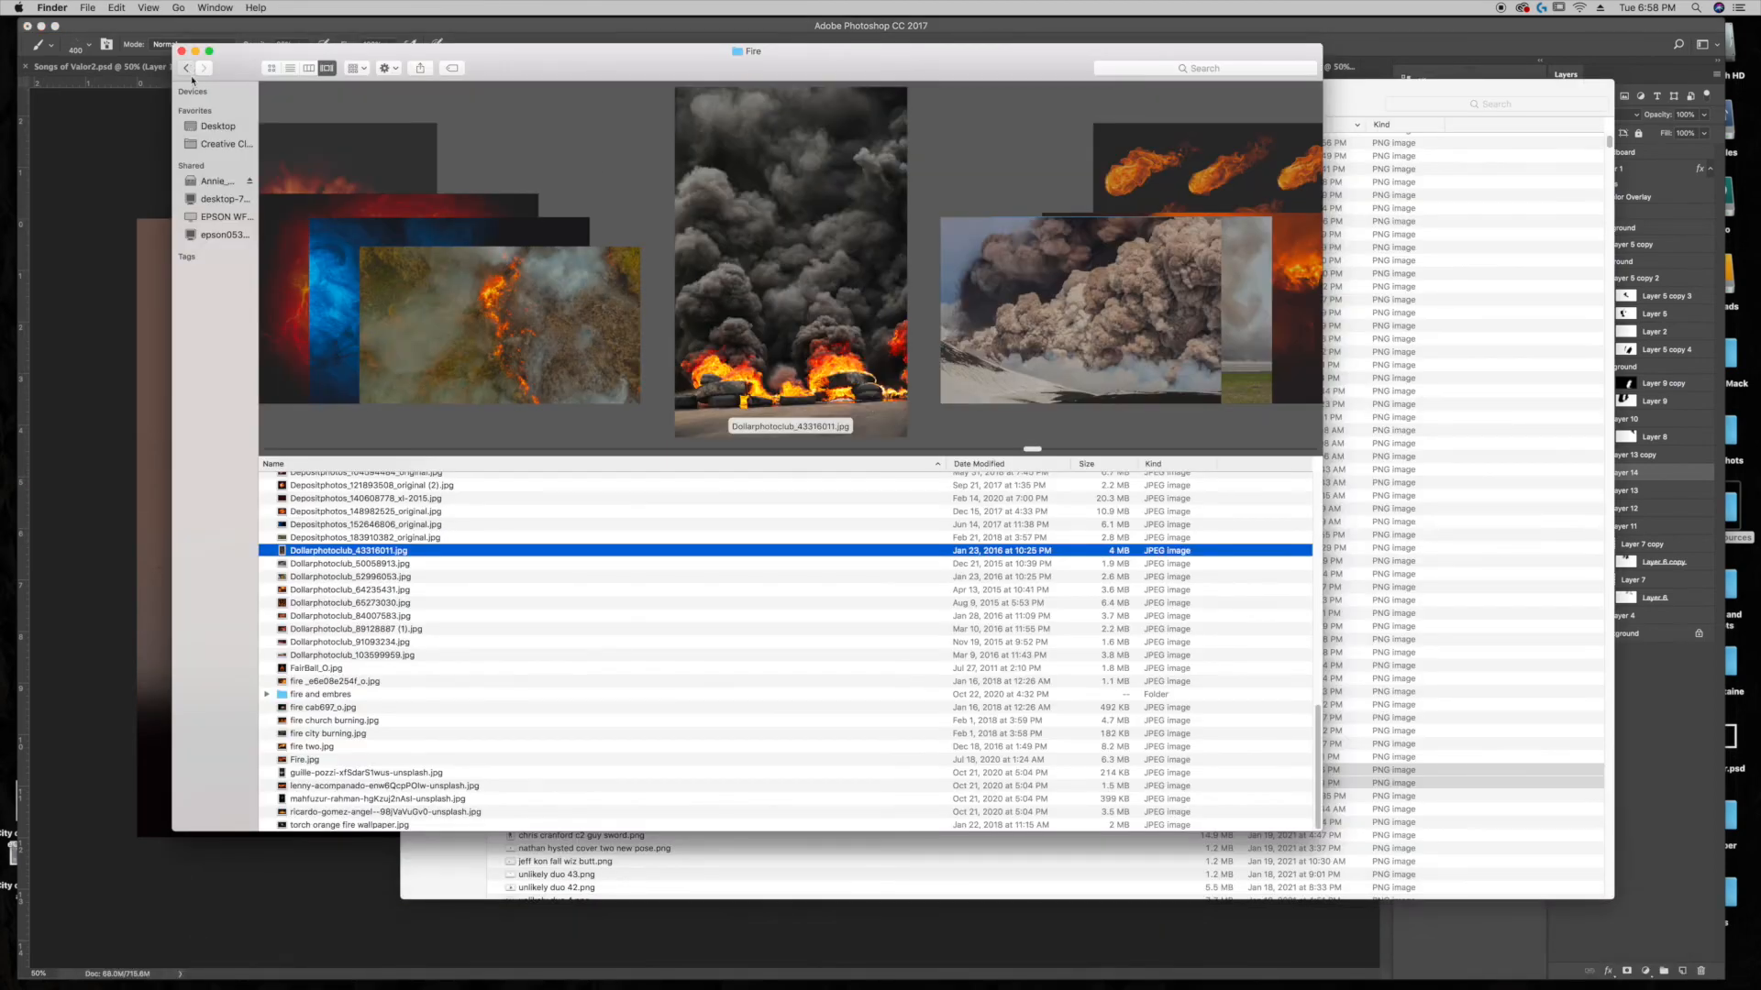
scroll(340, 605, "down", 15)
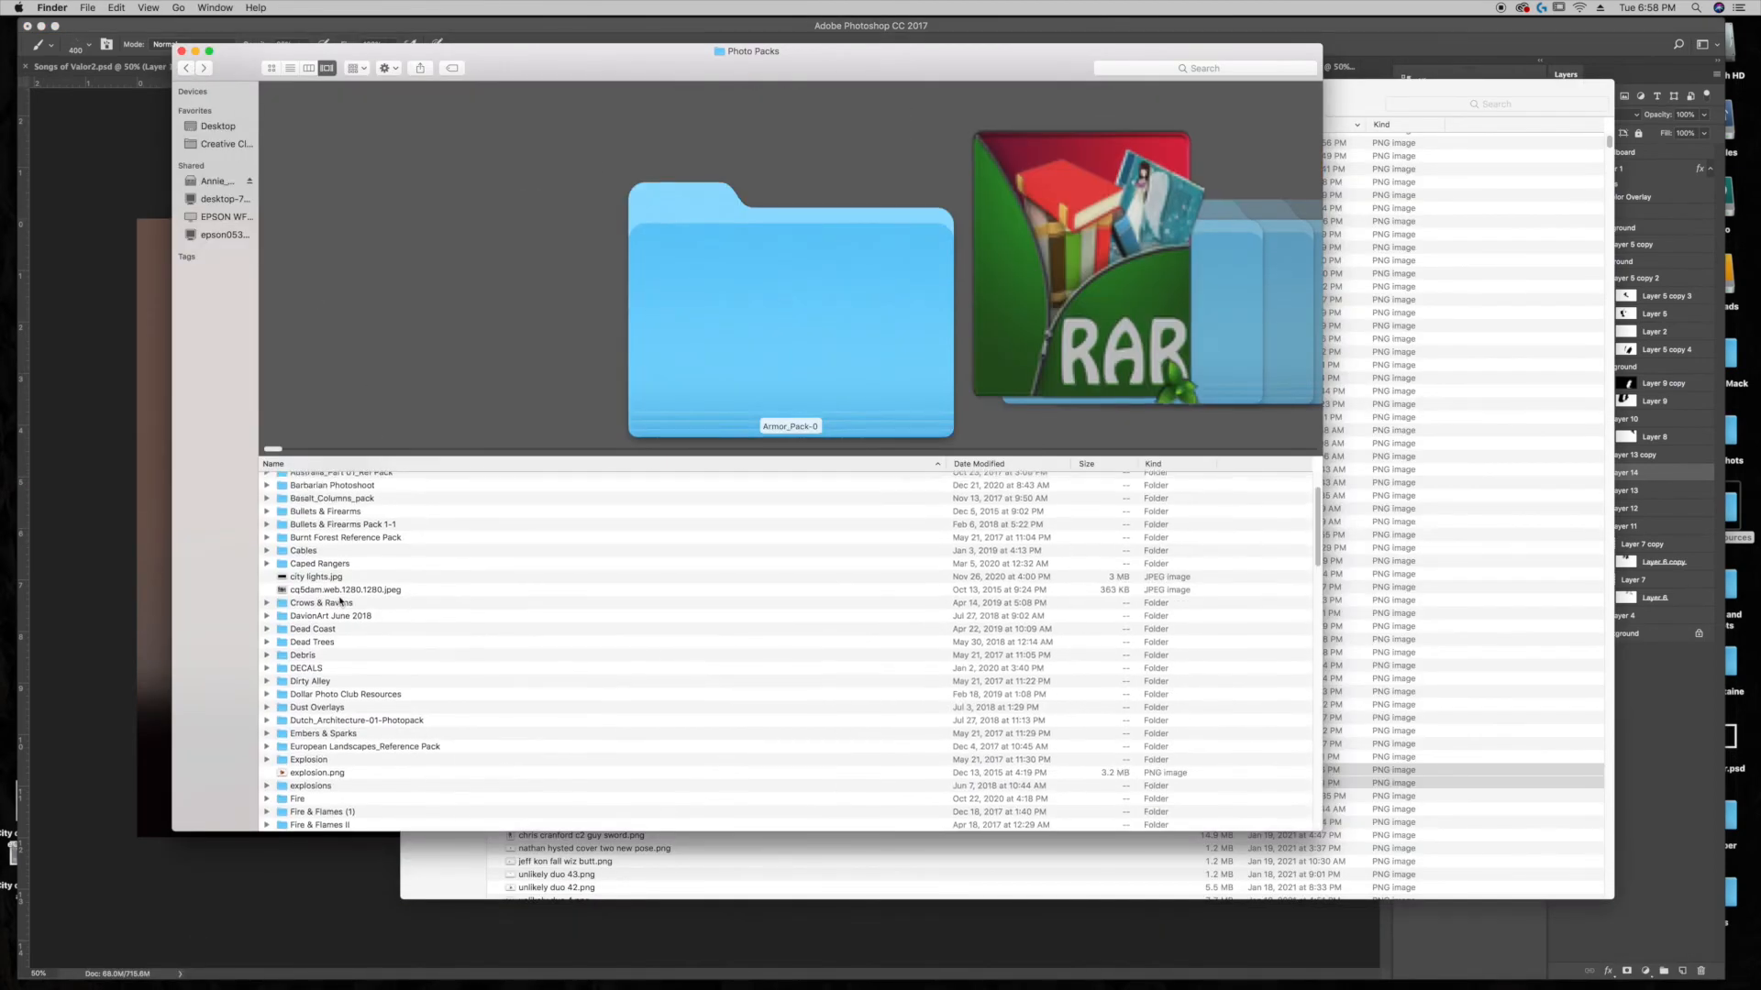
scroll(323, 603, "up", 8)
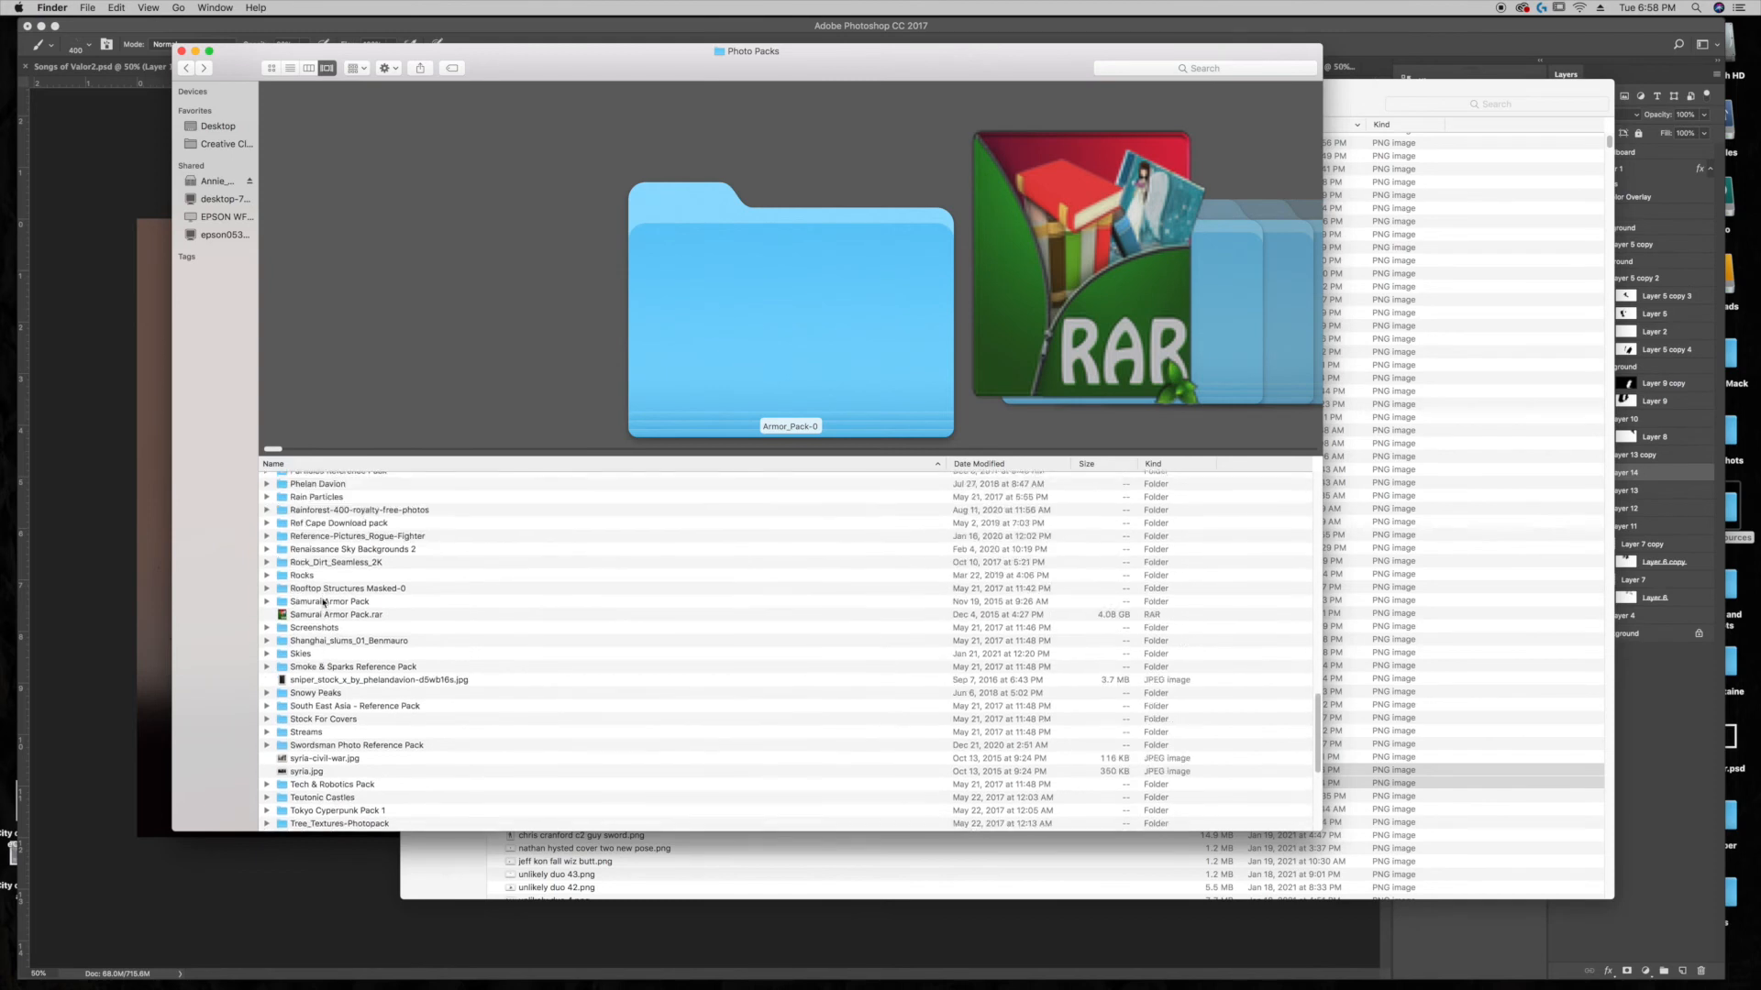
scroll(320, 593, "up", 10)
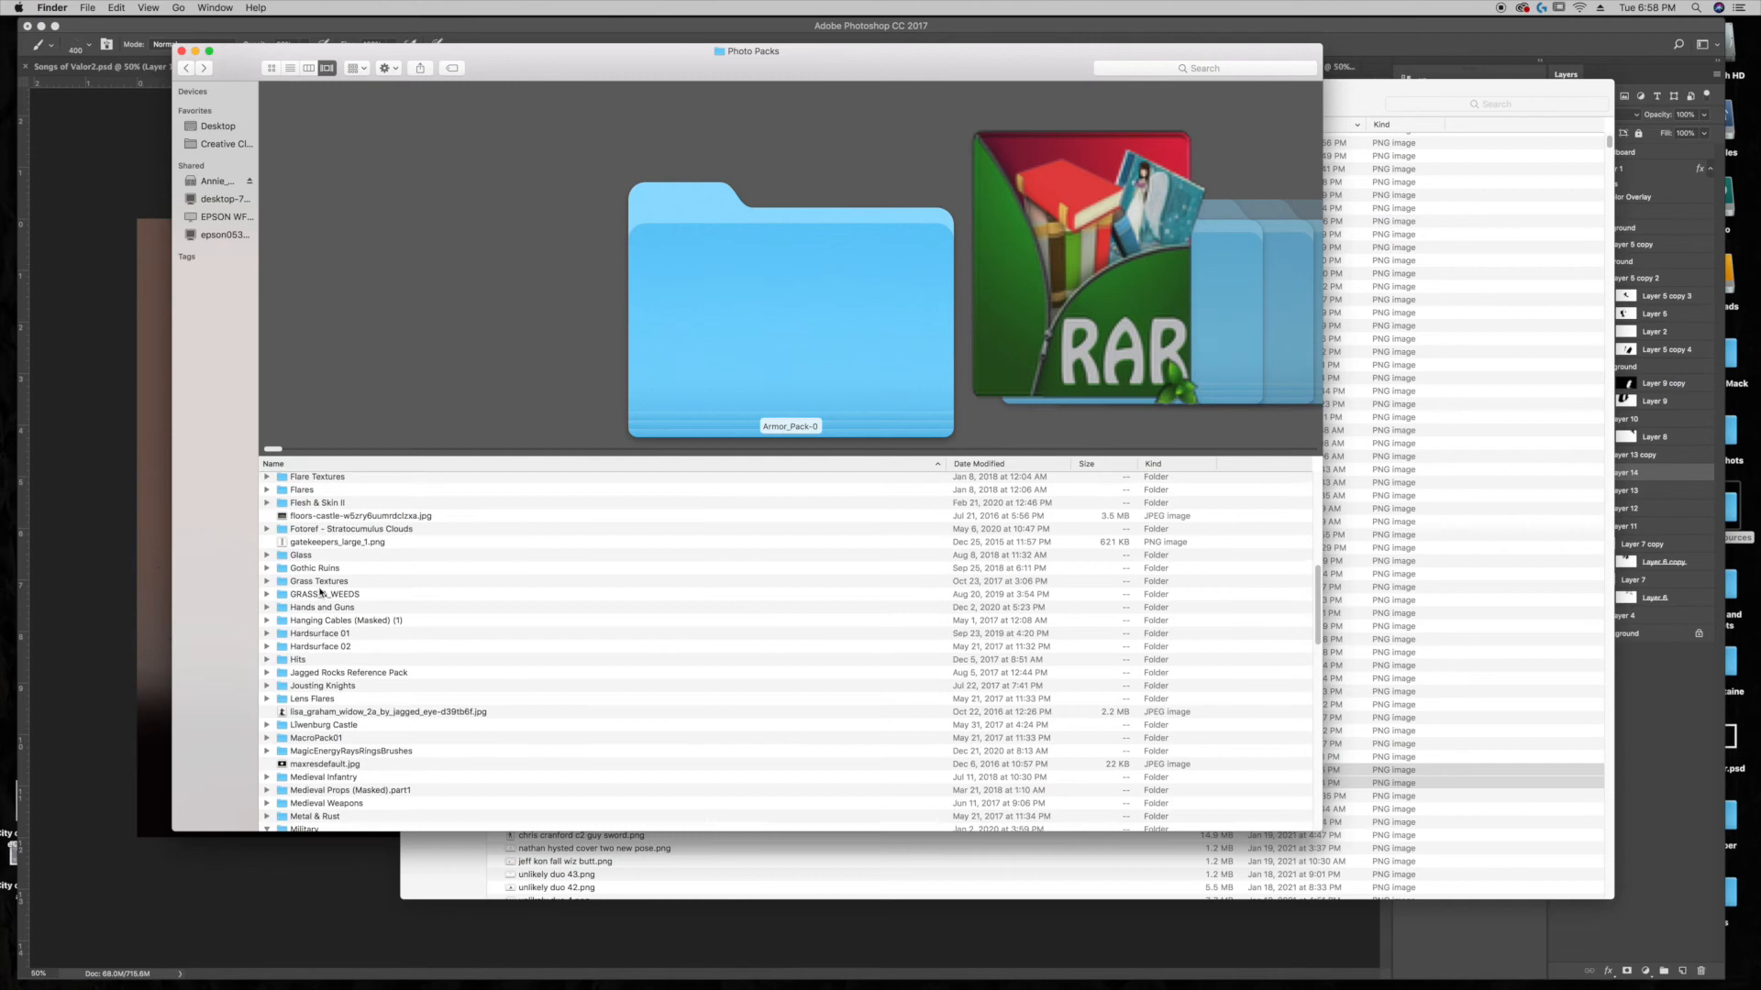
scroll(321, 594, "up", 3)
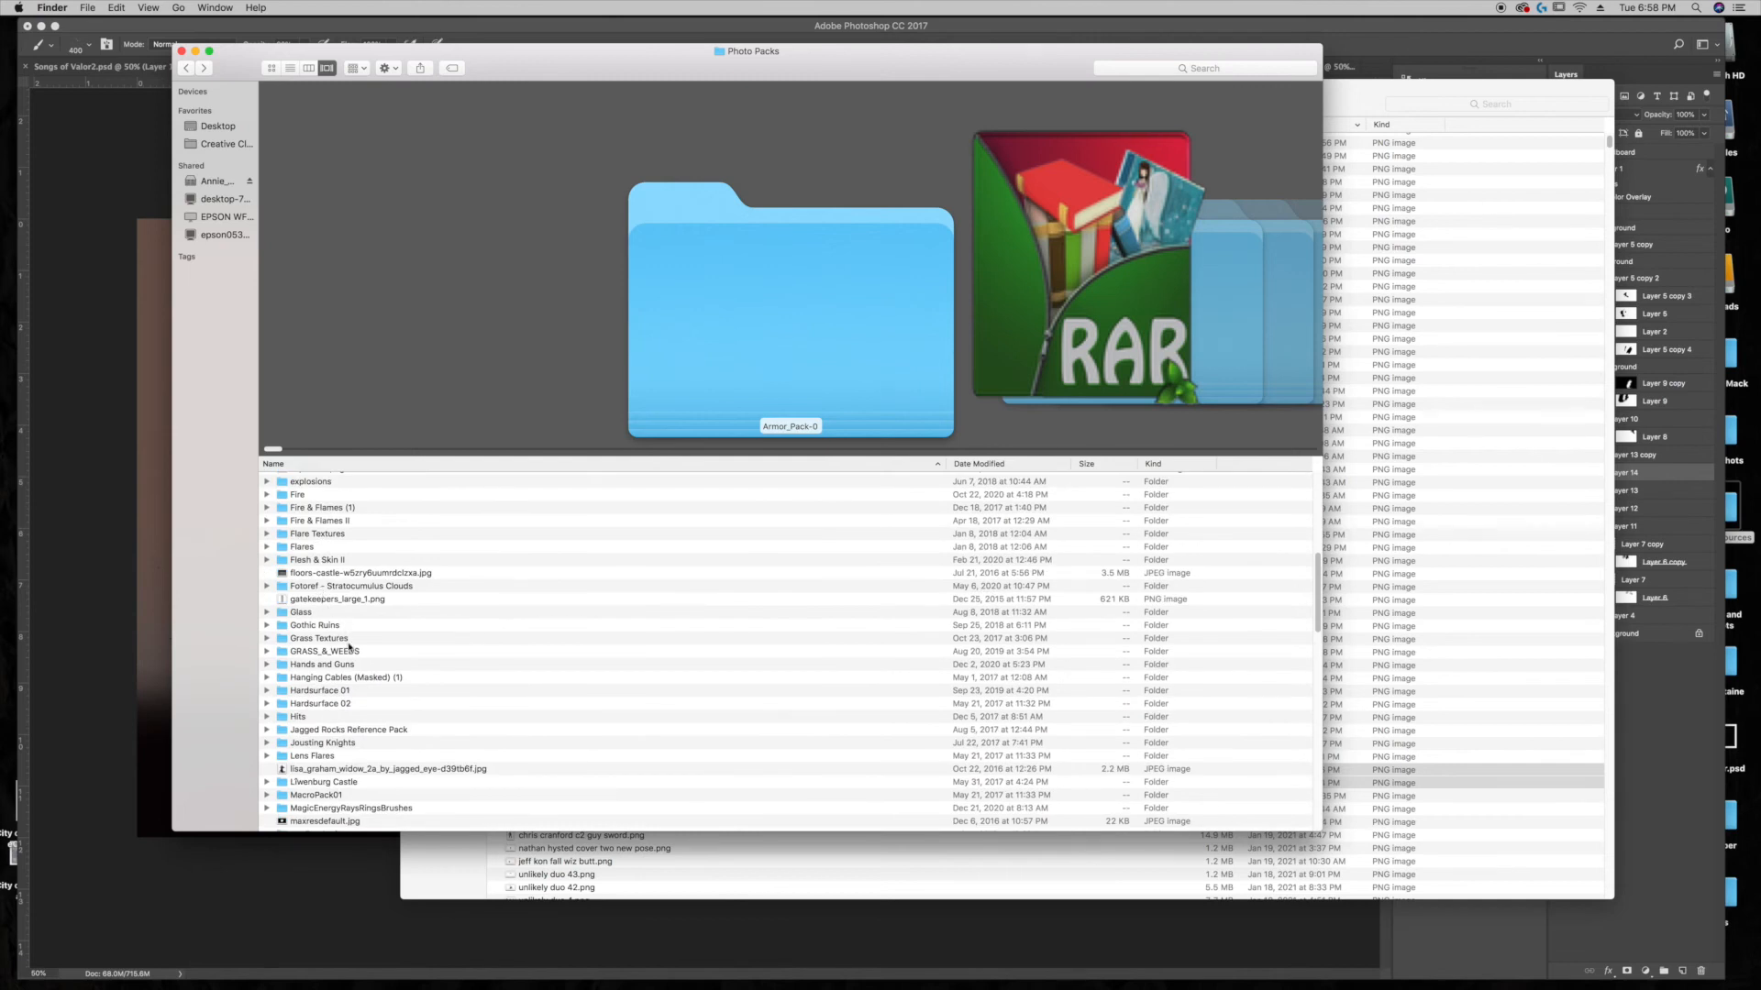
scroll(341, 623, "up", 3)
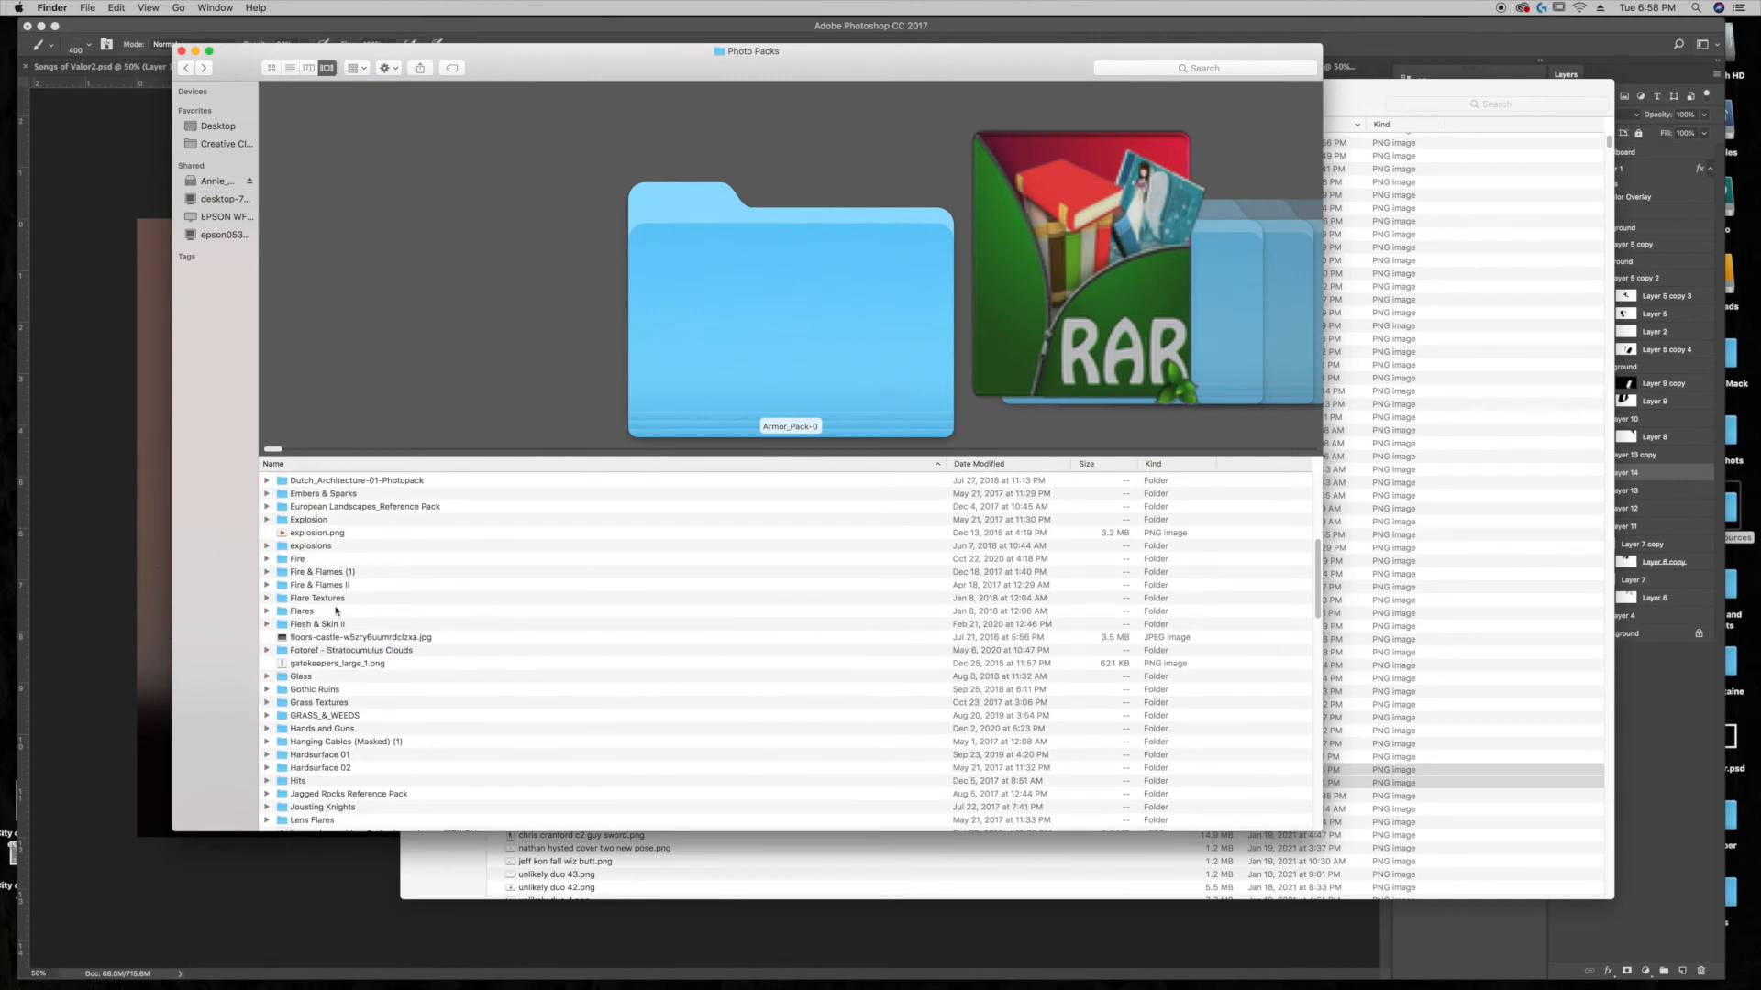
double_click(323, 494)
Step: Preview the spark photos in the Embers & Sparks folder to compare their ember density and spread
scroll(330, 551, "down", 2)
left_click(333, 500)
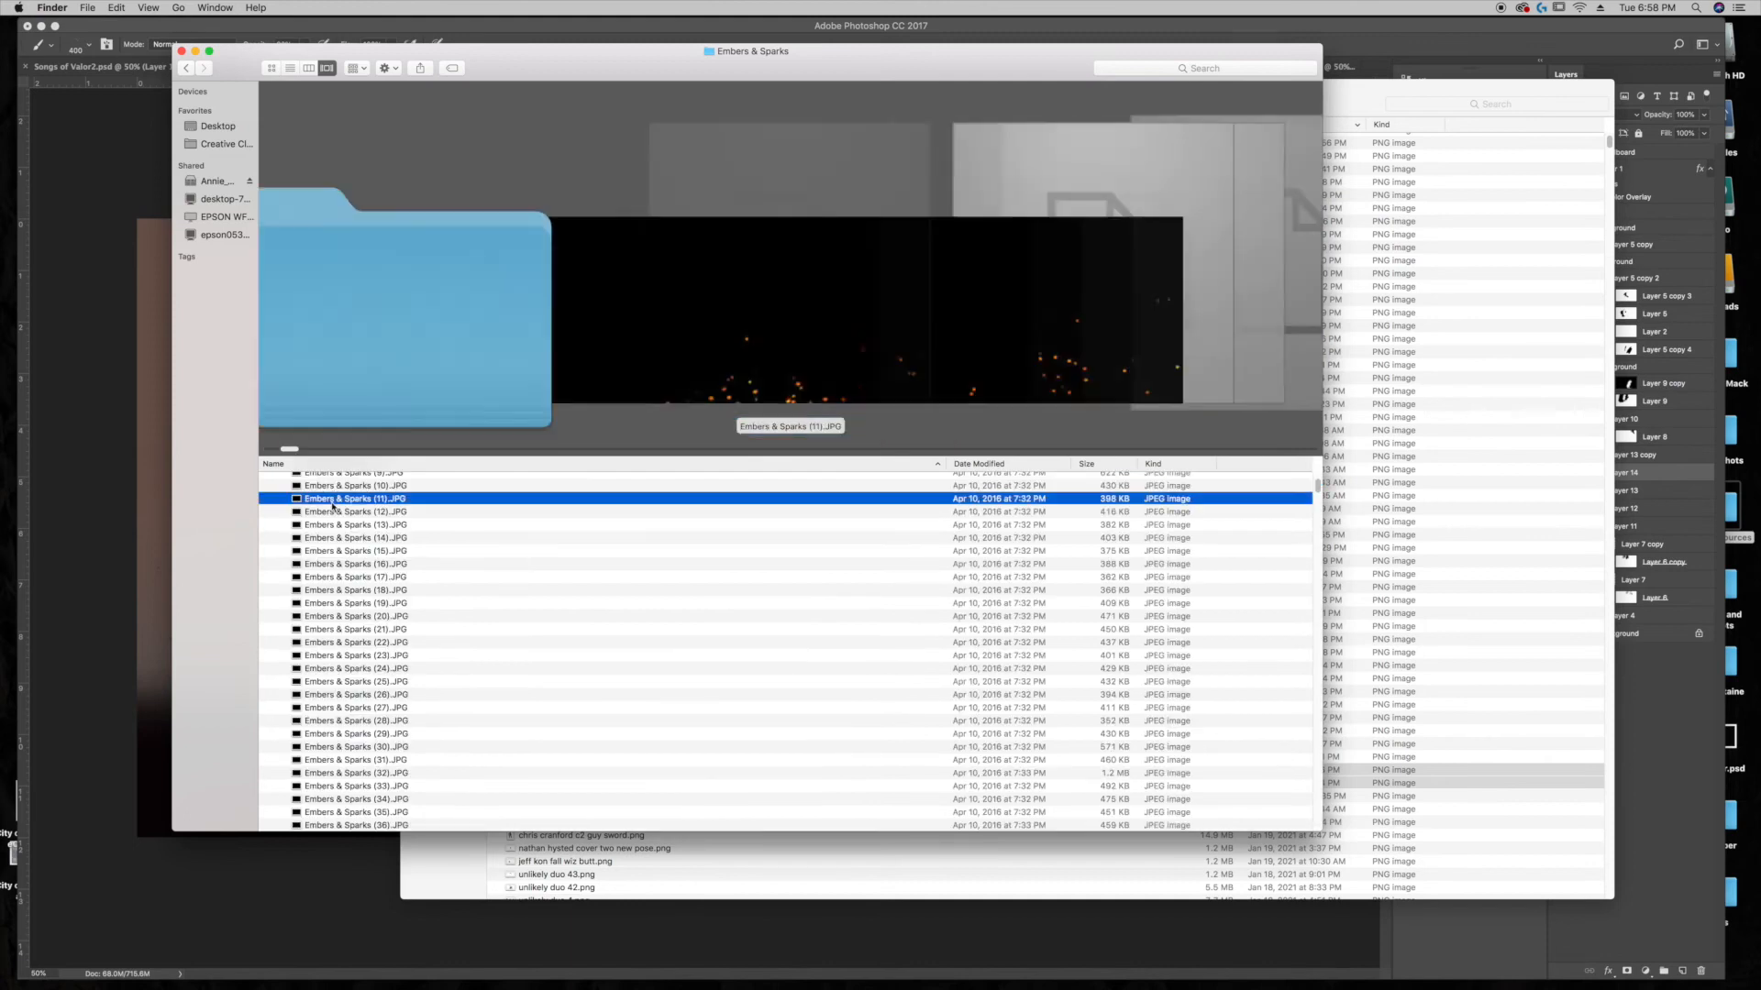
left_click(393, 616)
left_click(415, 668)
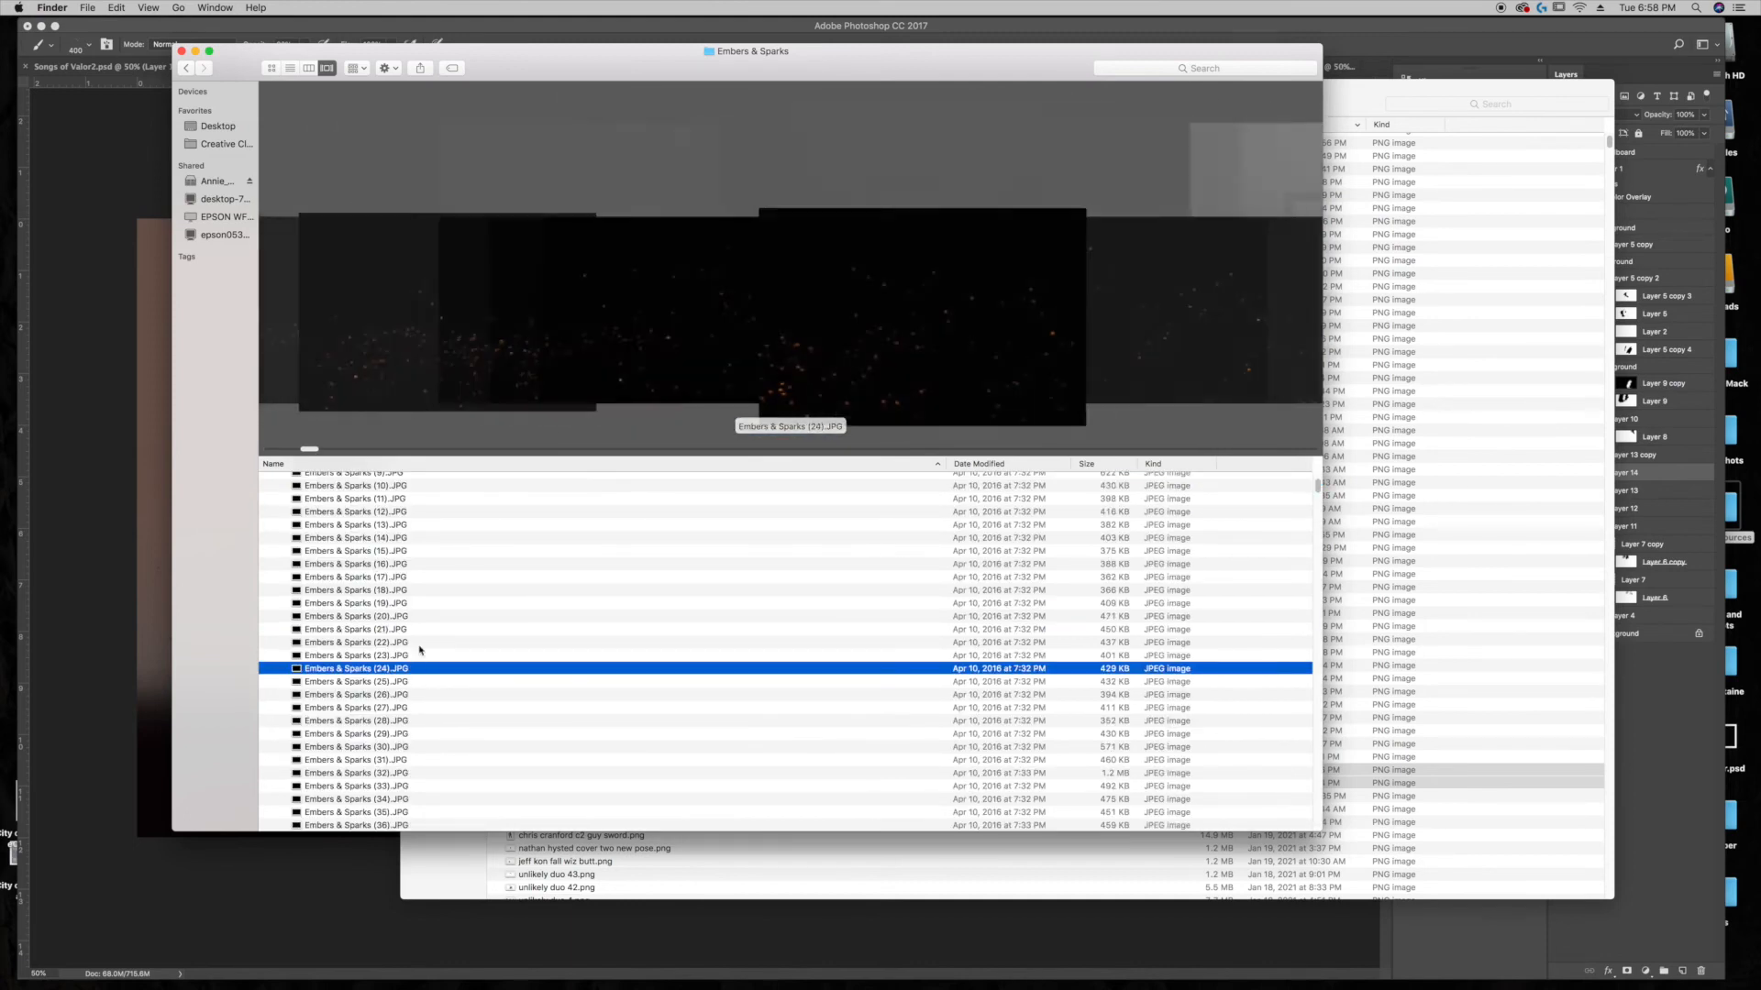
left_click(409, 786)
scroll(406, 767, "down", 2)
left_click(406, 762)
left_click(409, 657)
scroll(401, 633, "up", 1)
left_click(396, 610)
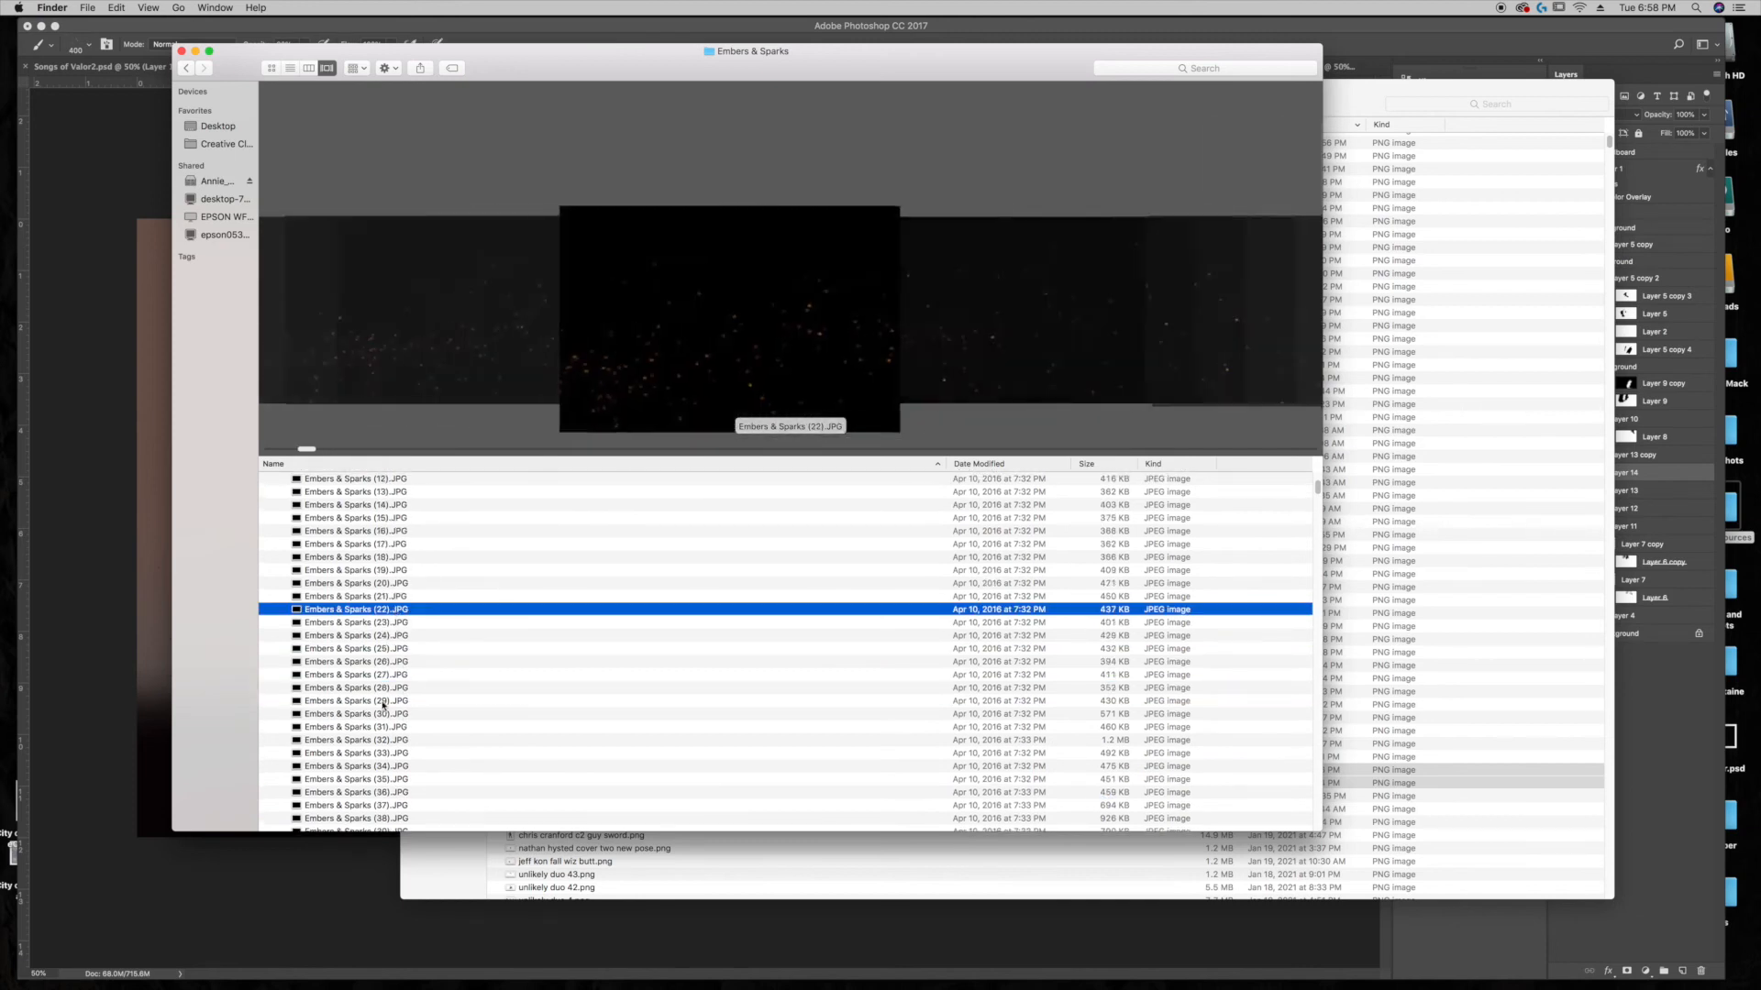
left_click(380, 740)
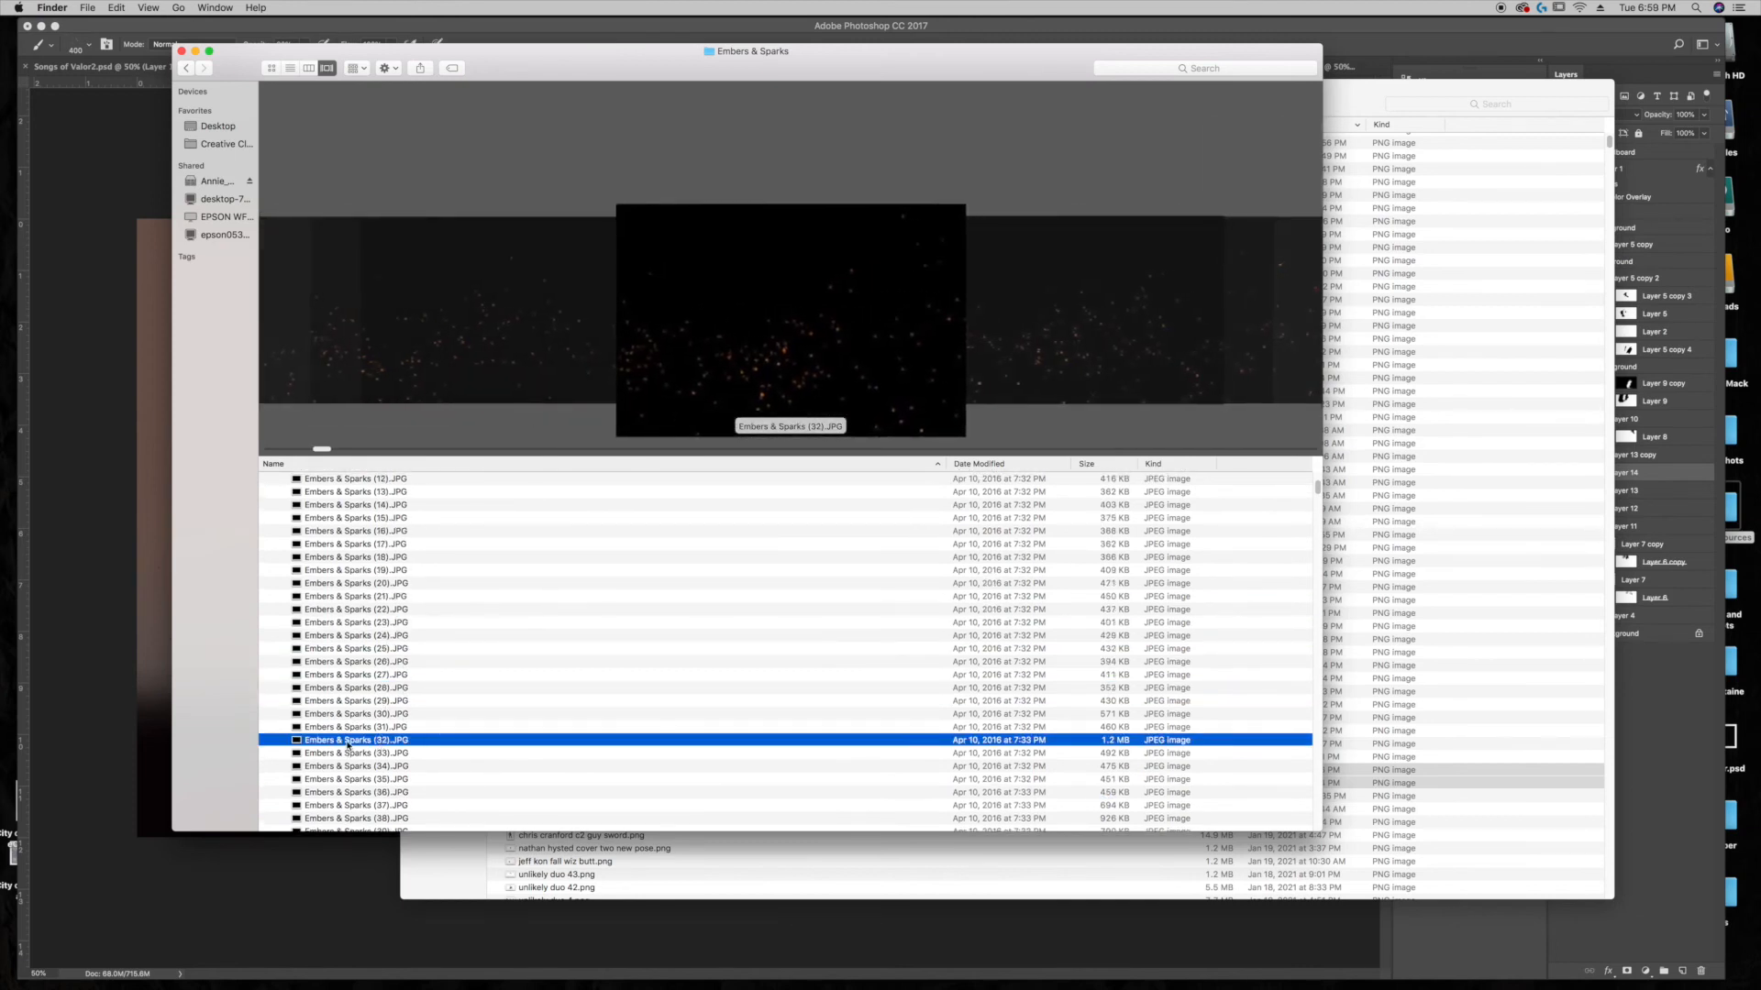
Step: Place Embers & Sparks (32).JPG in the composite, move it above Layer 5 copy 2 in Midground, and blend it with Screen
left_click_drag(349, 744, 120, 570)
key("Return")
mouse_move(1676, 474)
left_mouse_down()
mouse_move(1637, 266)
mouse_move(1610, 270)
left_mouse_up()
left_click(1583, 115)
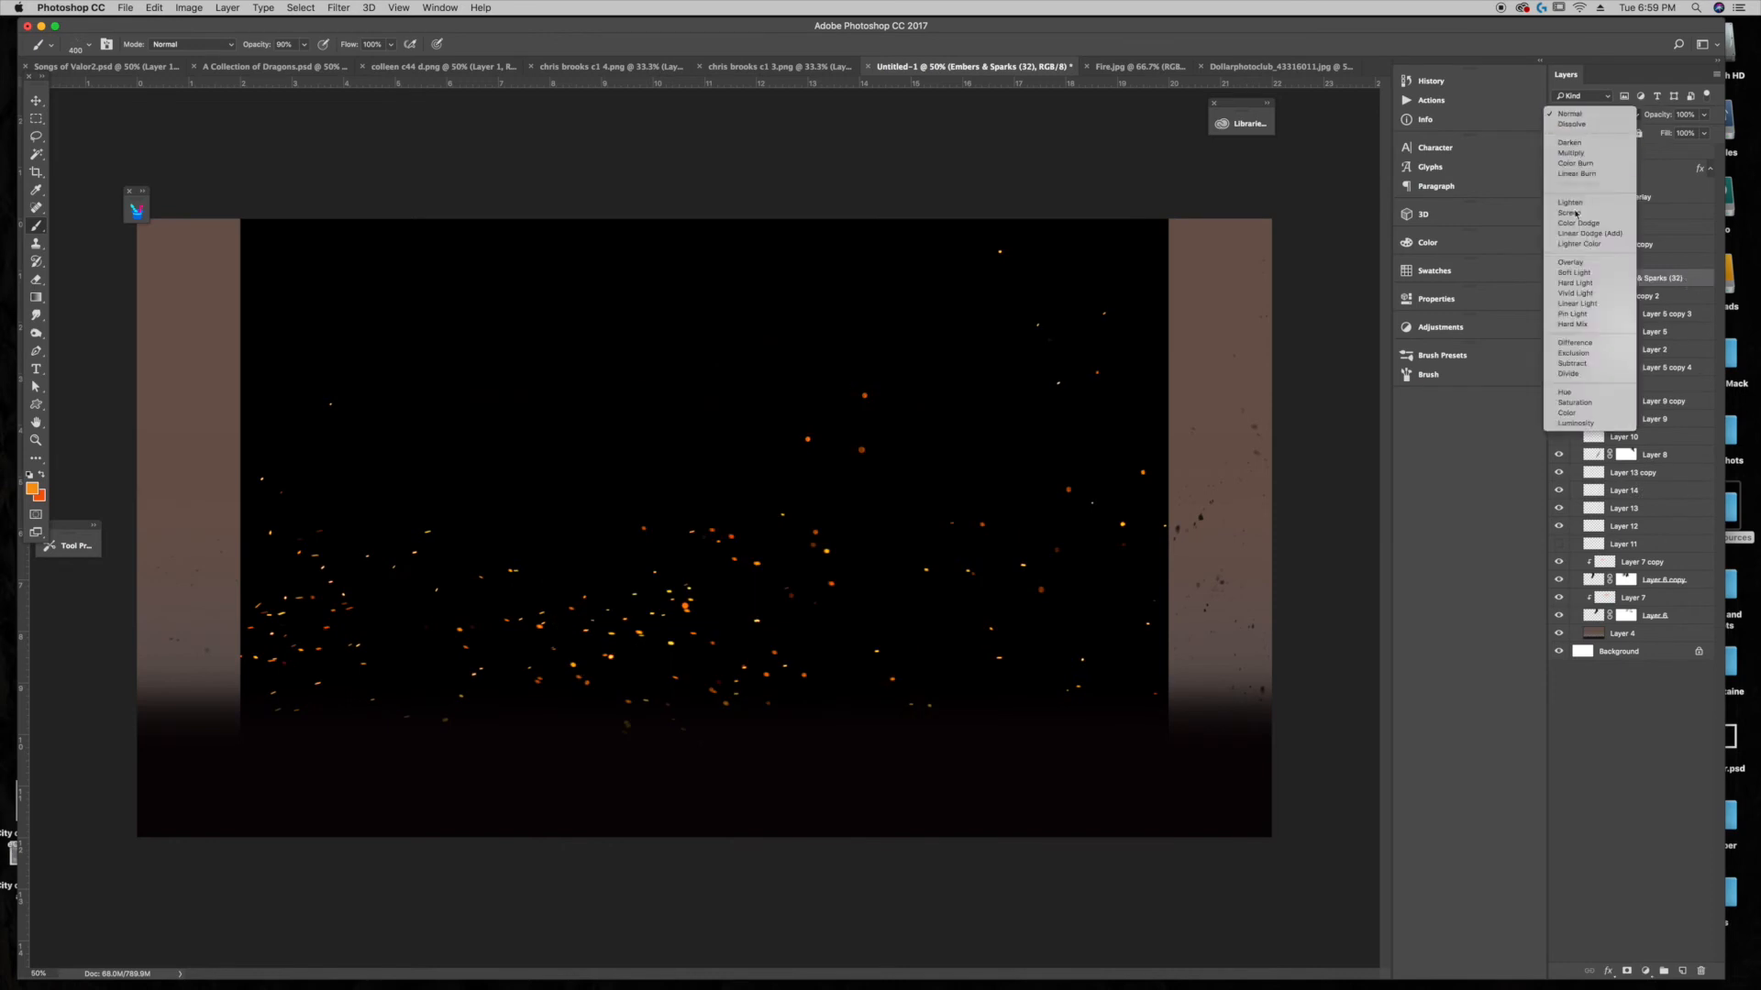
left_click(1587, 213)
Step: Darken the sparks layer with a Levels midtone of 0.86 and rasterize the layer
left_click(195, 8)
mouse_move(229, 45)
left_click(344, 62)
left_click_drag(847, 510, 855, 516)
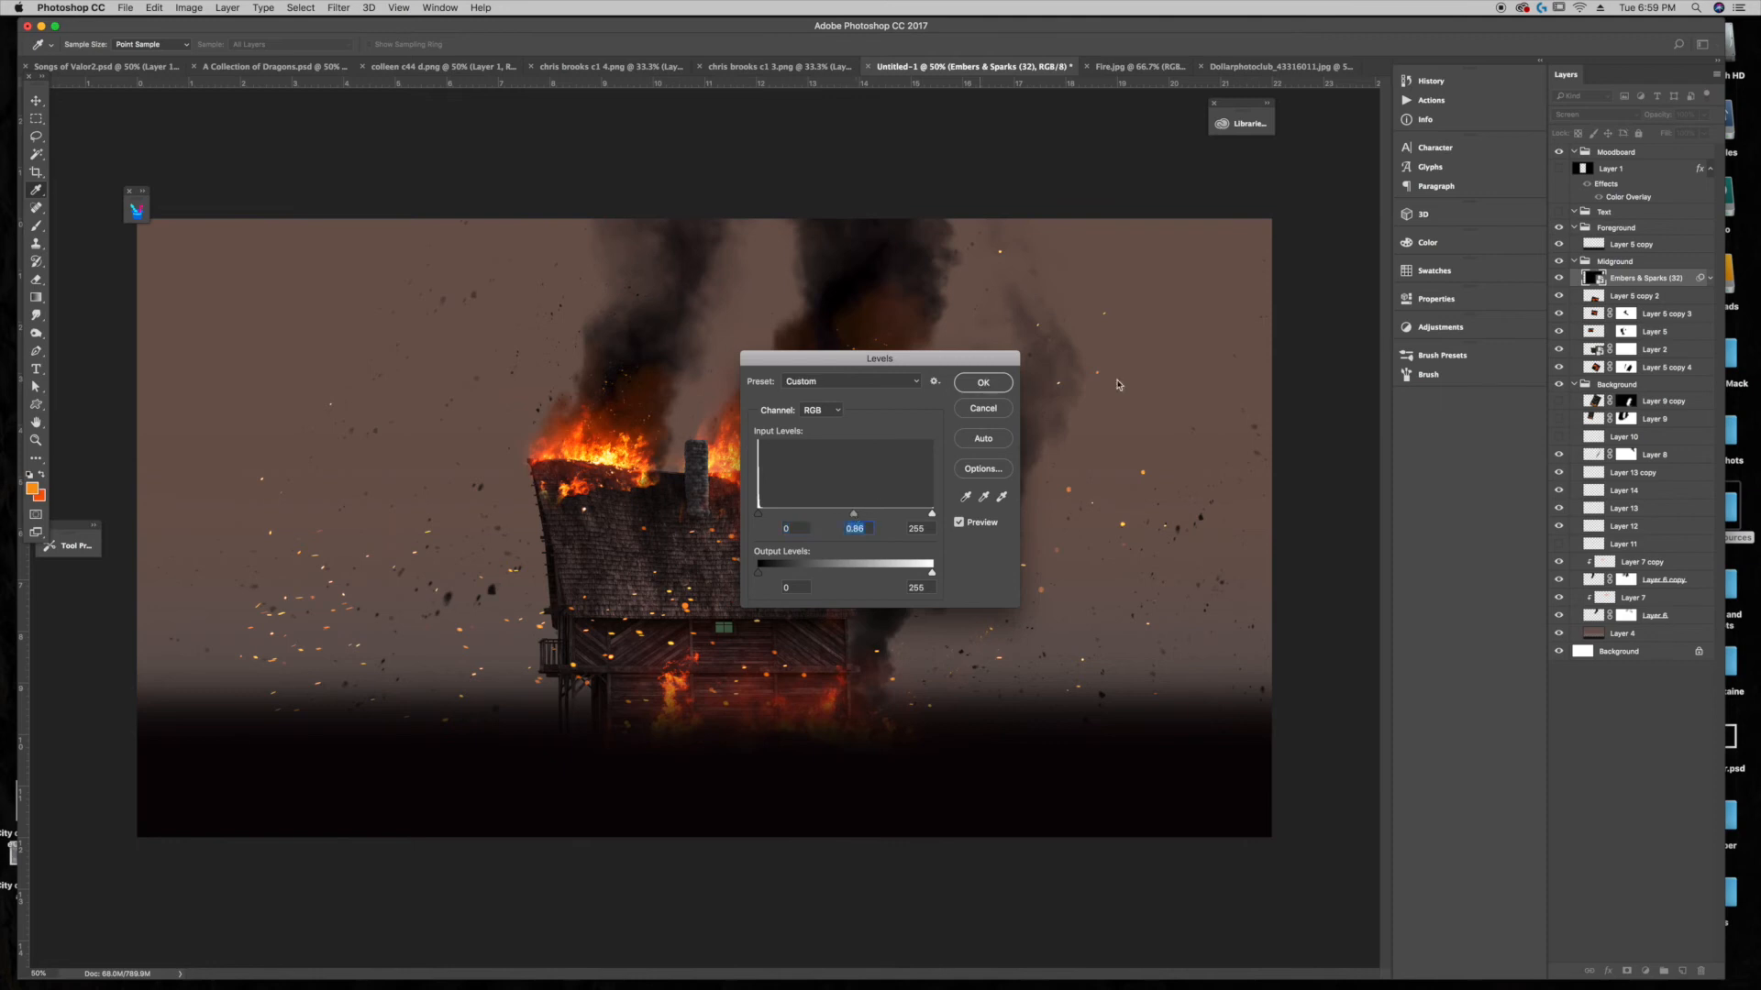
key("Return")
right_click(1657, 278)
left_click(1537, 508)
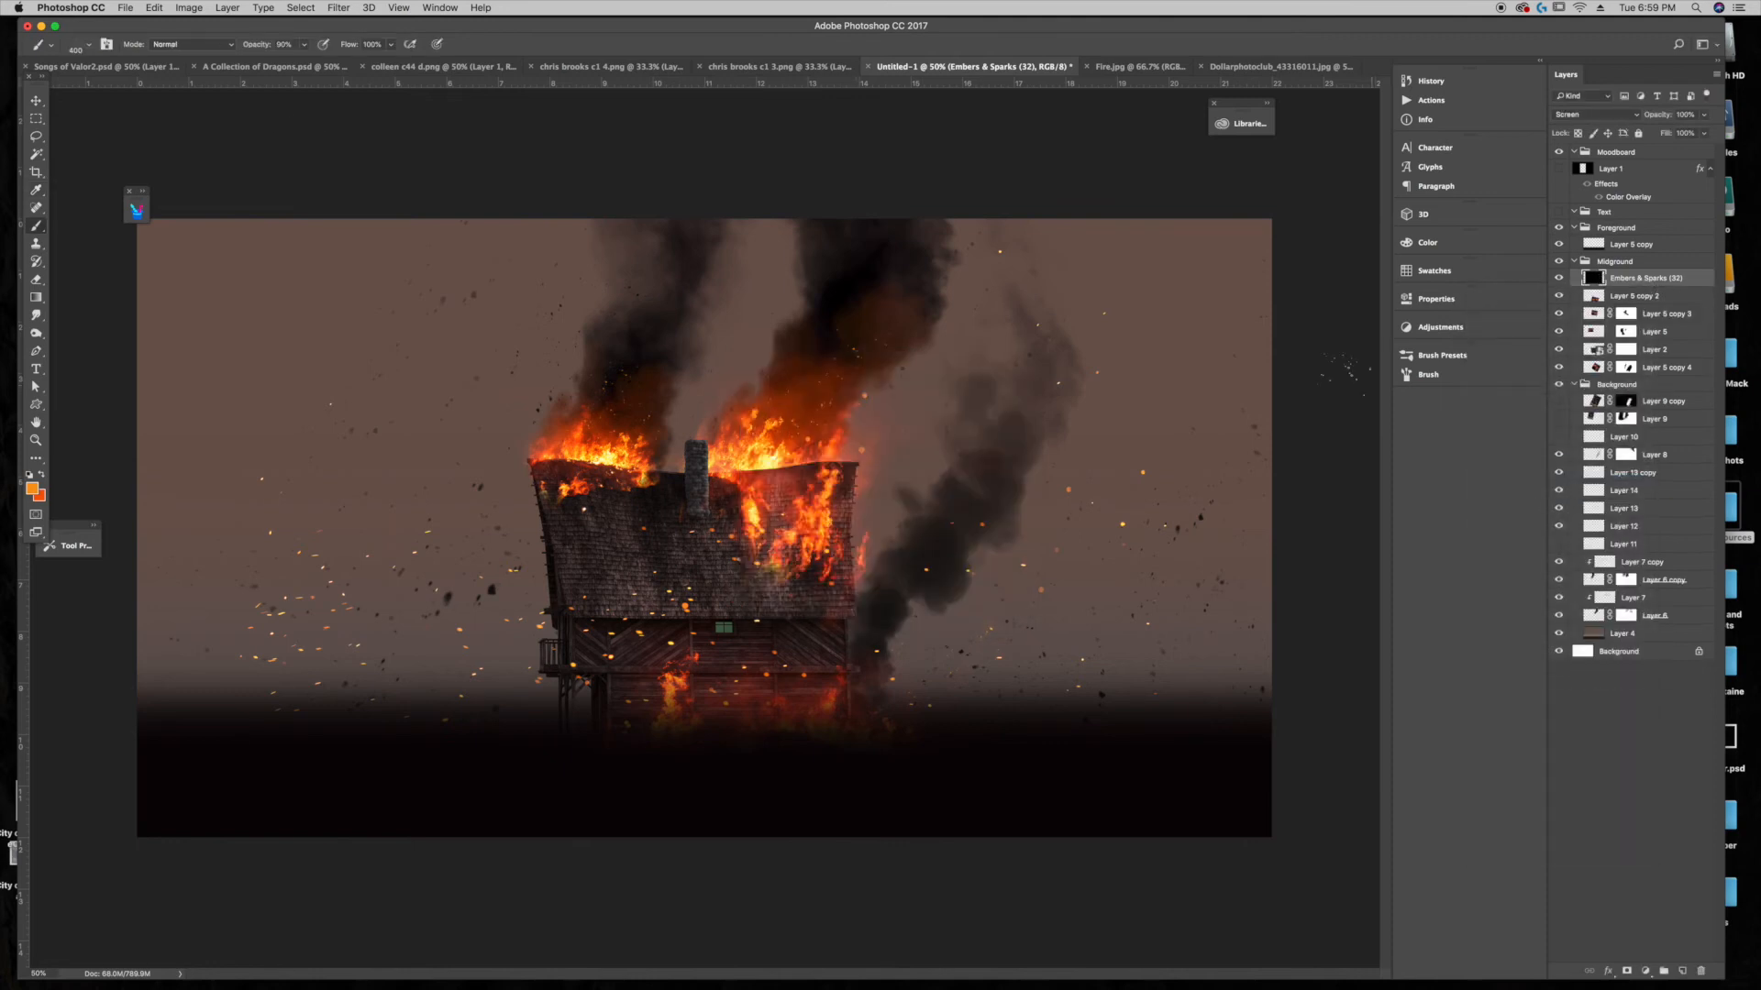
Step: Scale down and rotate the sparks layer, placing it beside the house's lower right
key("super+t")
left_click_drag(496, 358, 779, 510)
left_click_drag(529, 508, 1097, 758)
left_click_drag(1173, 905, 824, 610)
left_click_drag(1179, 554, 1145, 486)
key("Return")
Step: Duplicate the sparks to the left of the house, then enlarge and reposition the copy
left_click_drag(1005, 725, 443, 680, "alt")
key("ctrl+t")
left_click_drag(597, 473, 1096, 198)
left_click_drag(823, 363, 763, 482)
key("Return")
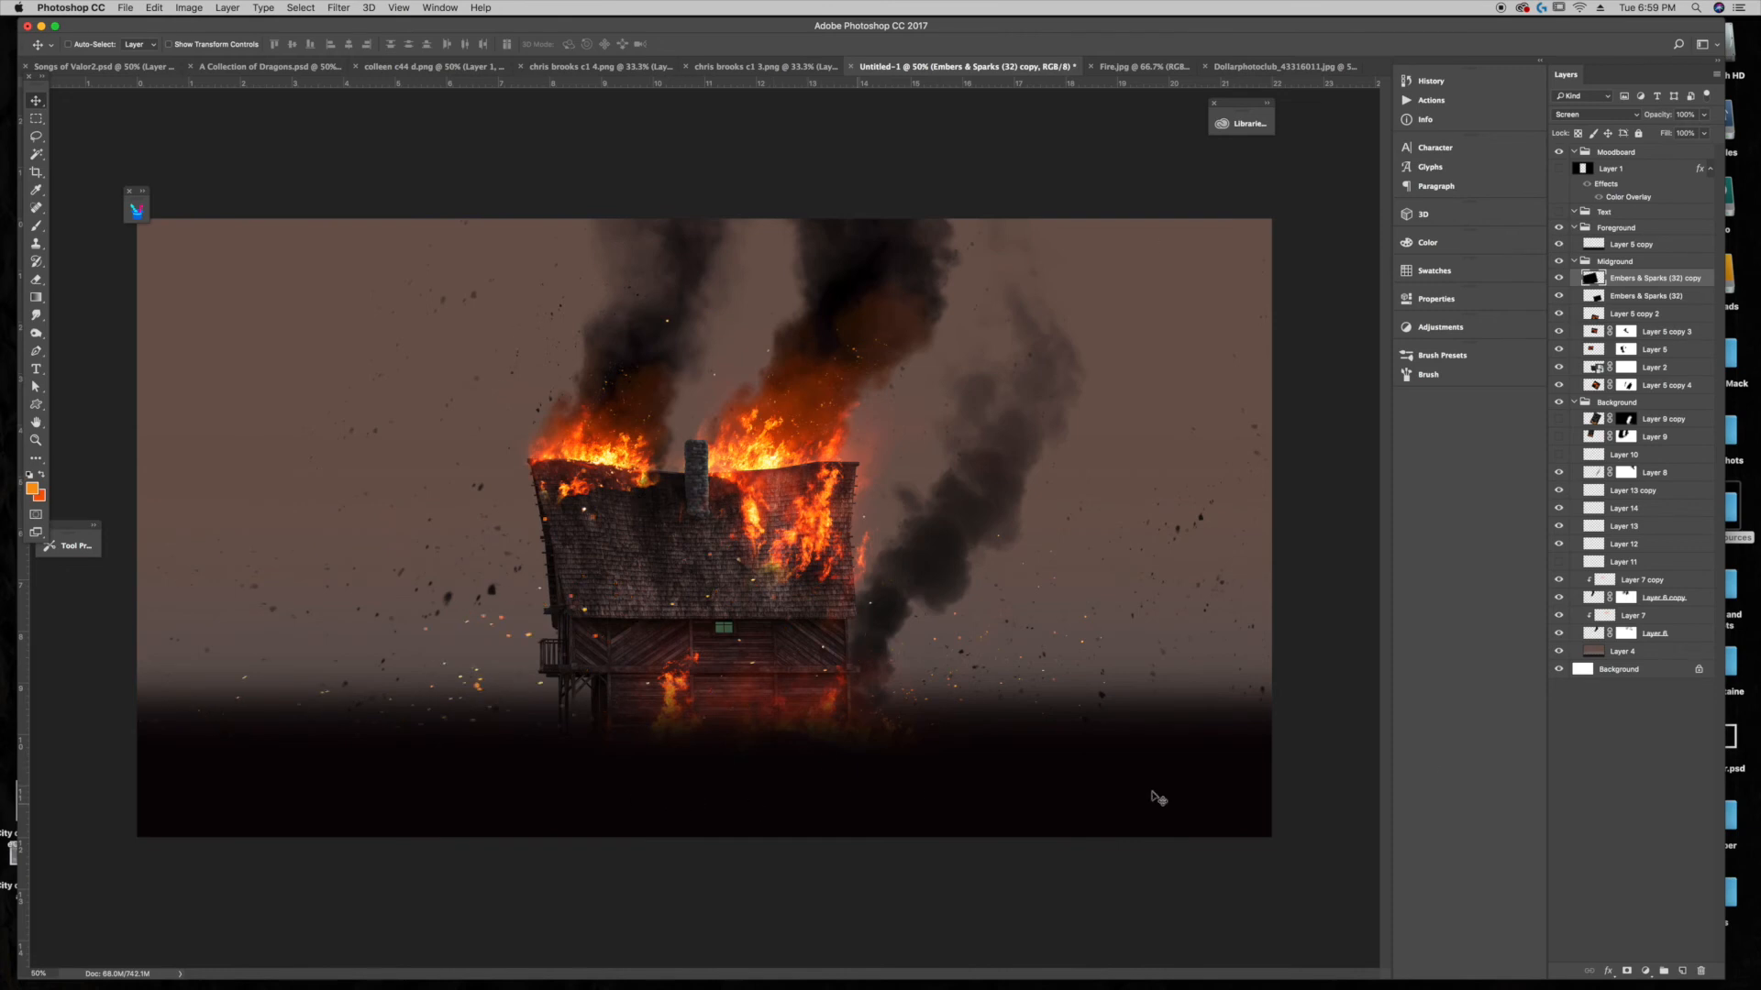
Step: Compare the base of the scene with and without the dark foreground Layer 5 copy
left_click(1559, 244)
left_click(1560, 244)
left_click(1560, 244)
left_click(1560, 244)
left_click(1560, 244)
left_click(1560, 244)
left_click(1560, 244)
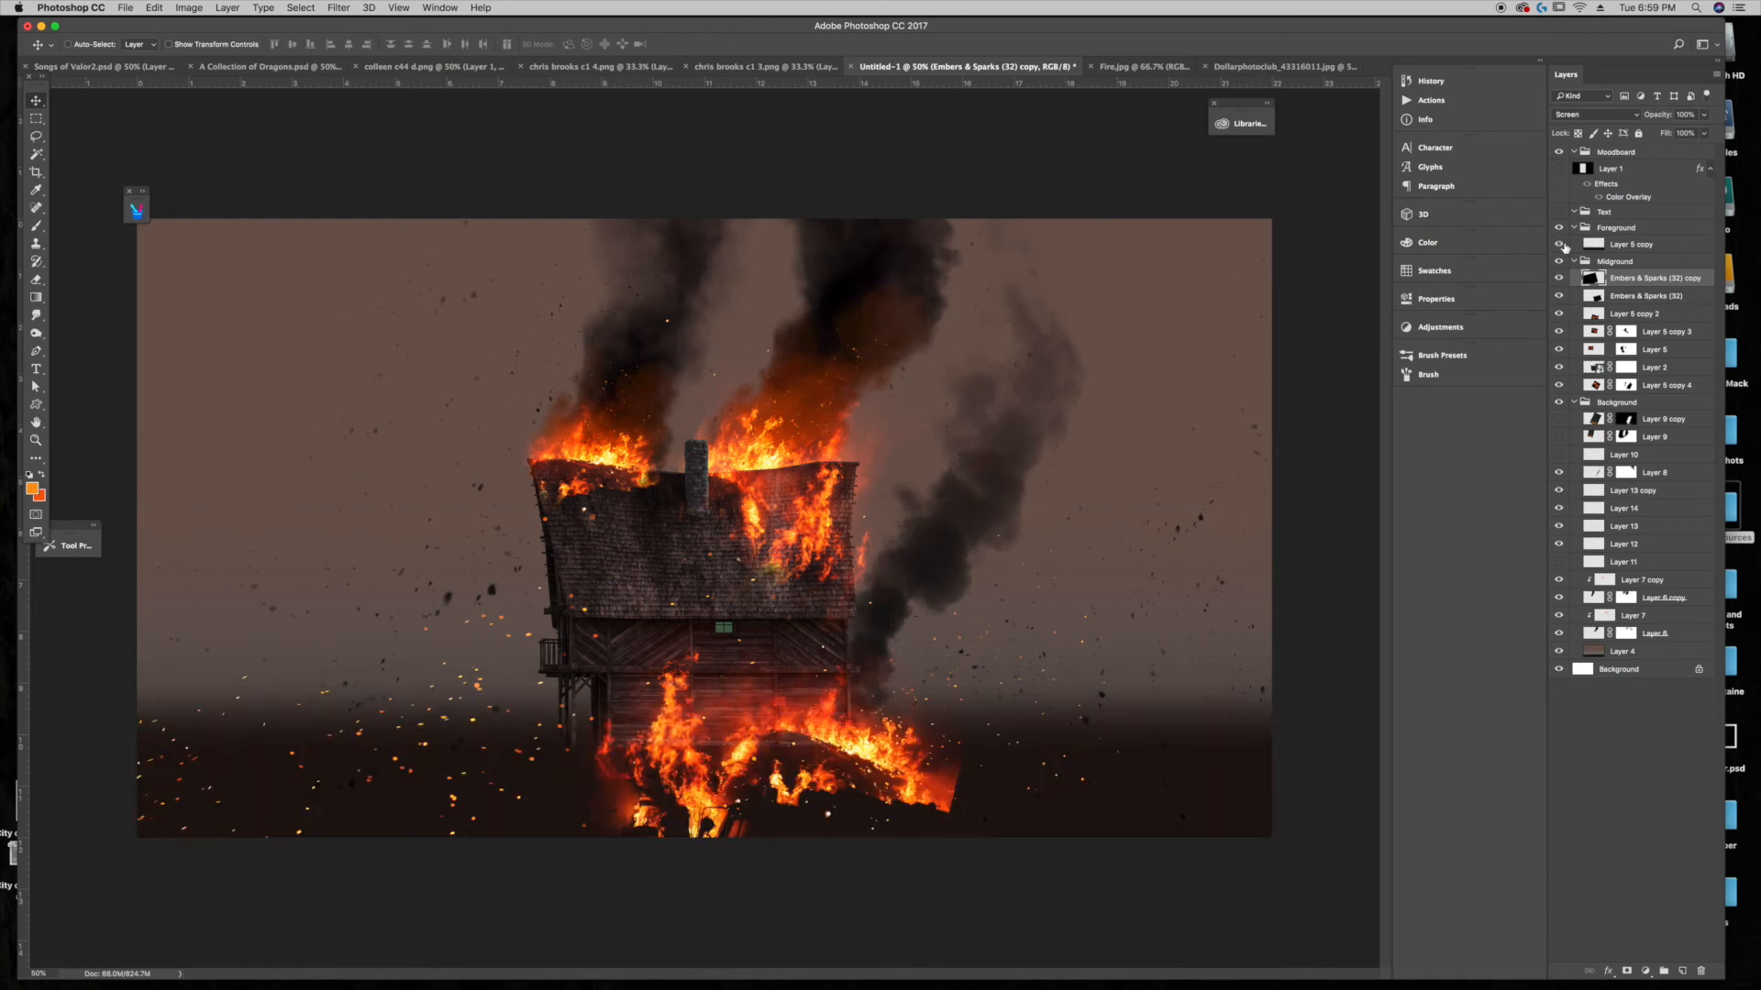
left_click(1560, 244)
Step: Add a mask to Layer 5 copy and partly reveal the ground fire and sparks with an 800 px cloud brush at 30% opacity
left_click(1621, 246)
left_click(1633, 977)
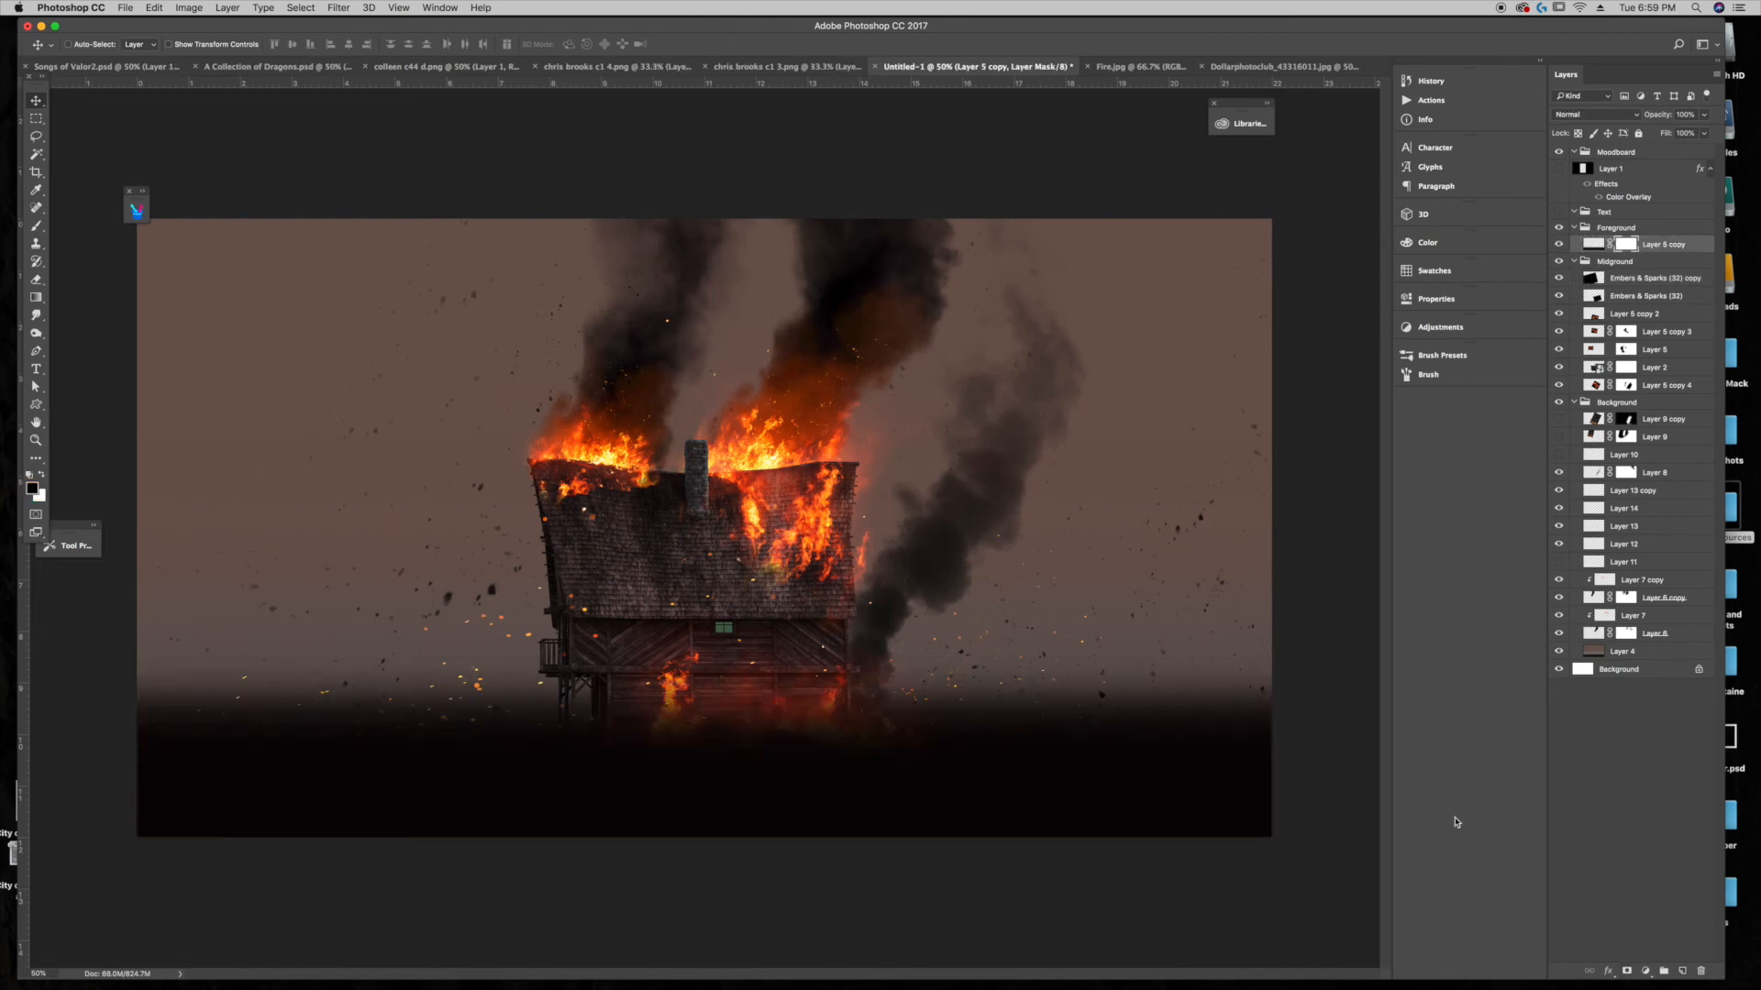
left_click(136, 211)
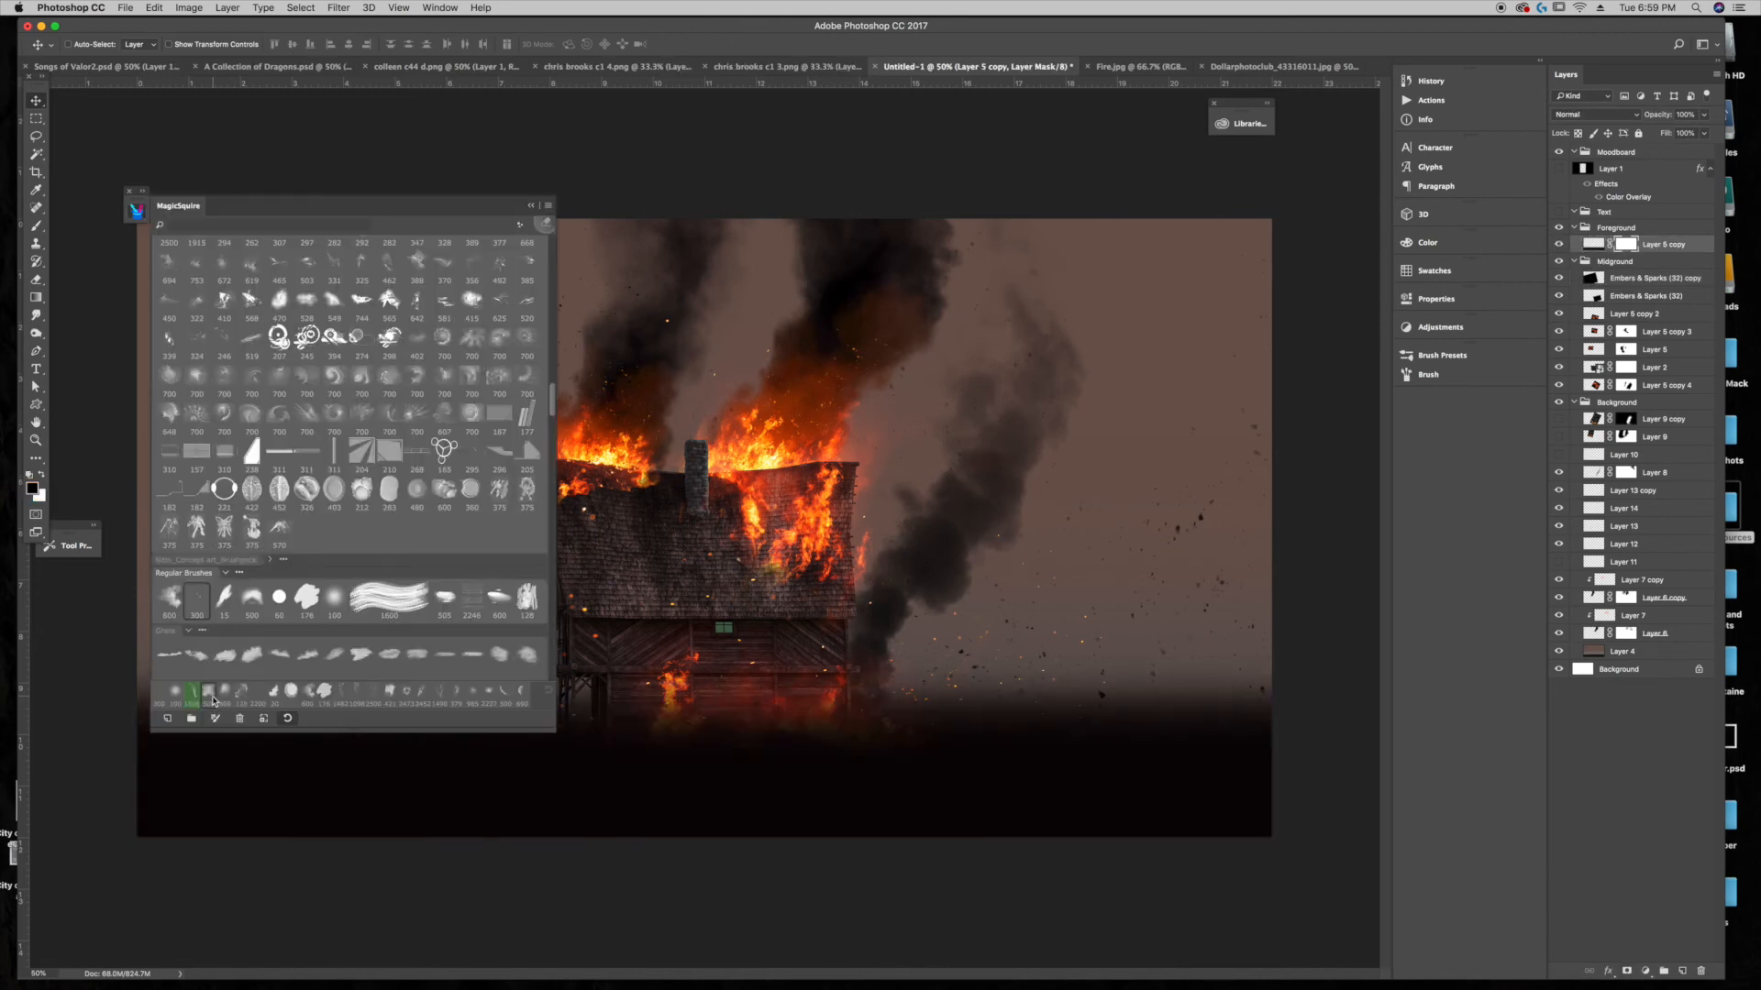
left_click(40, 230)
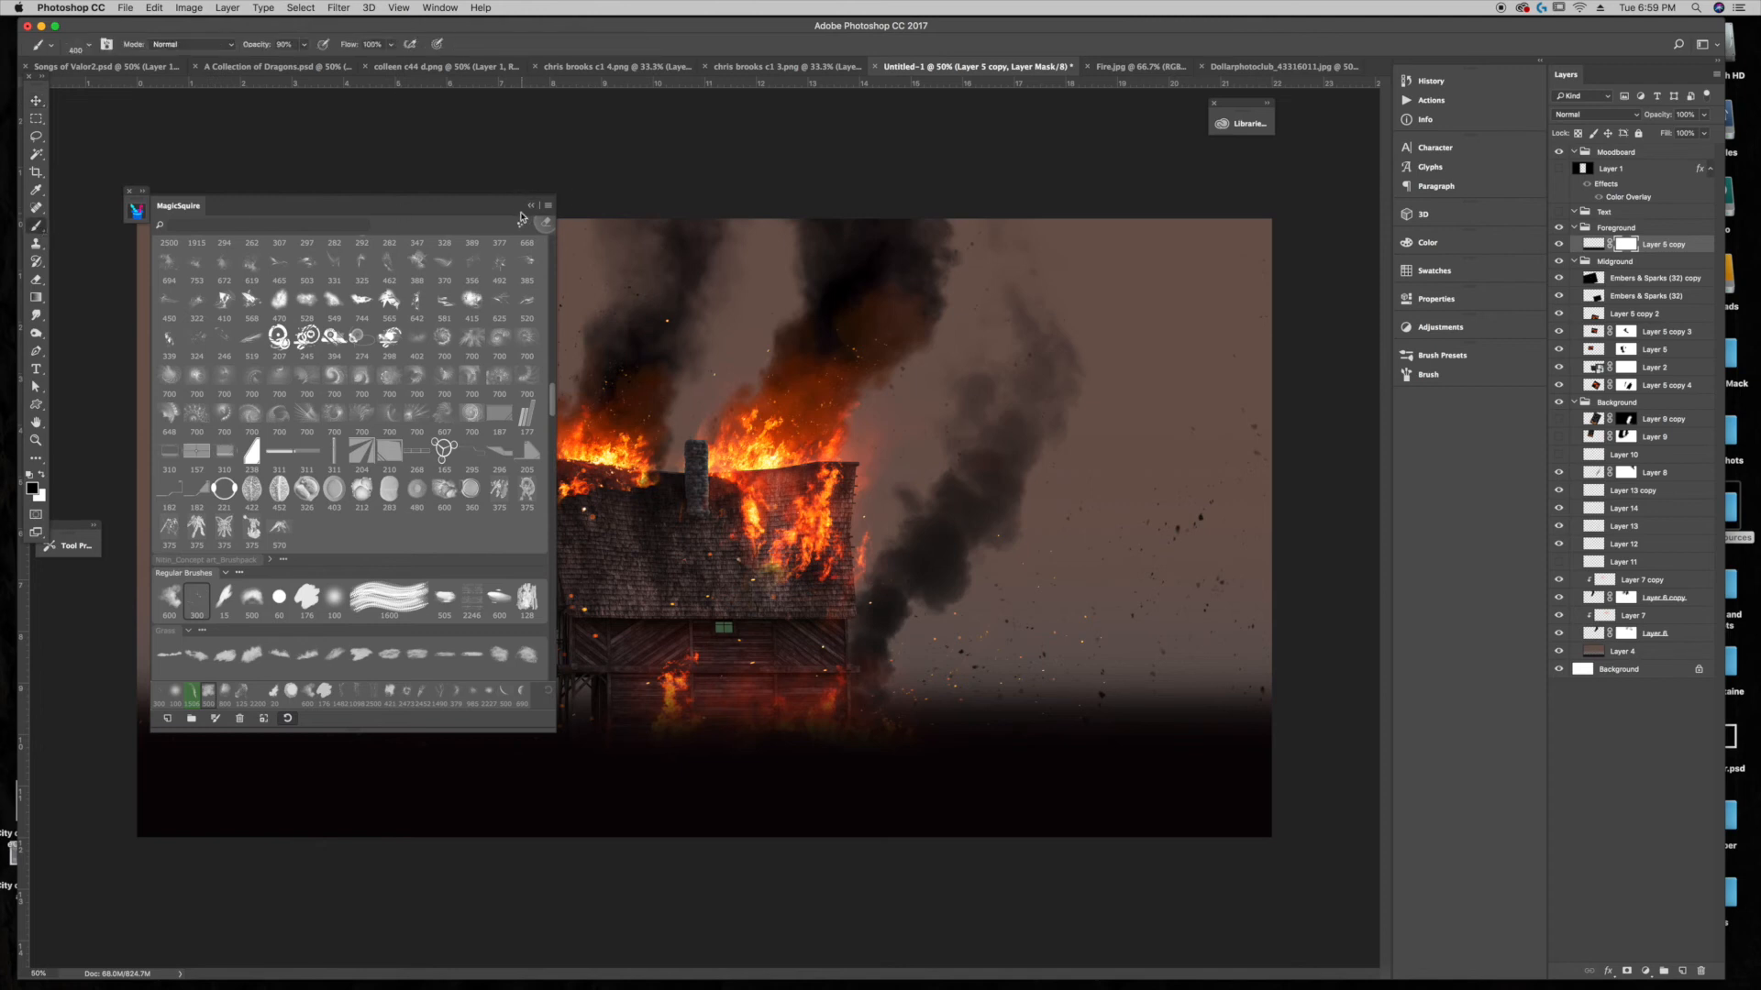
left_click(528, 207)
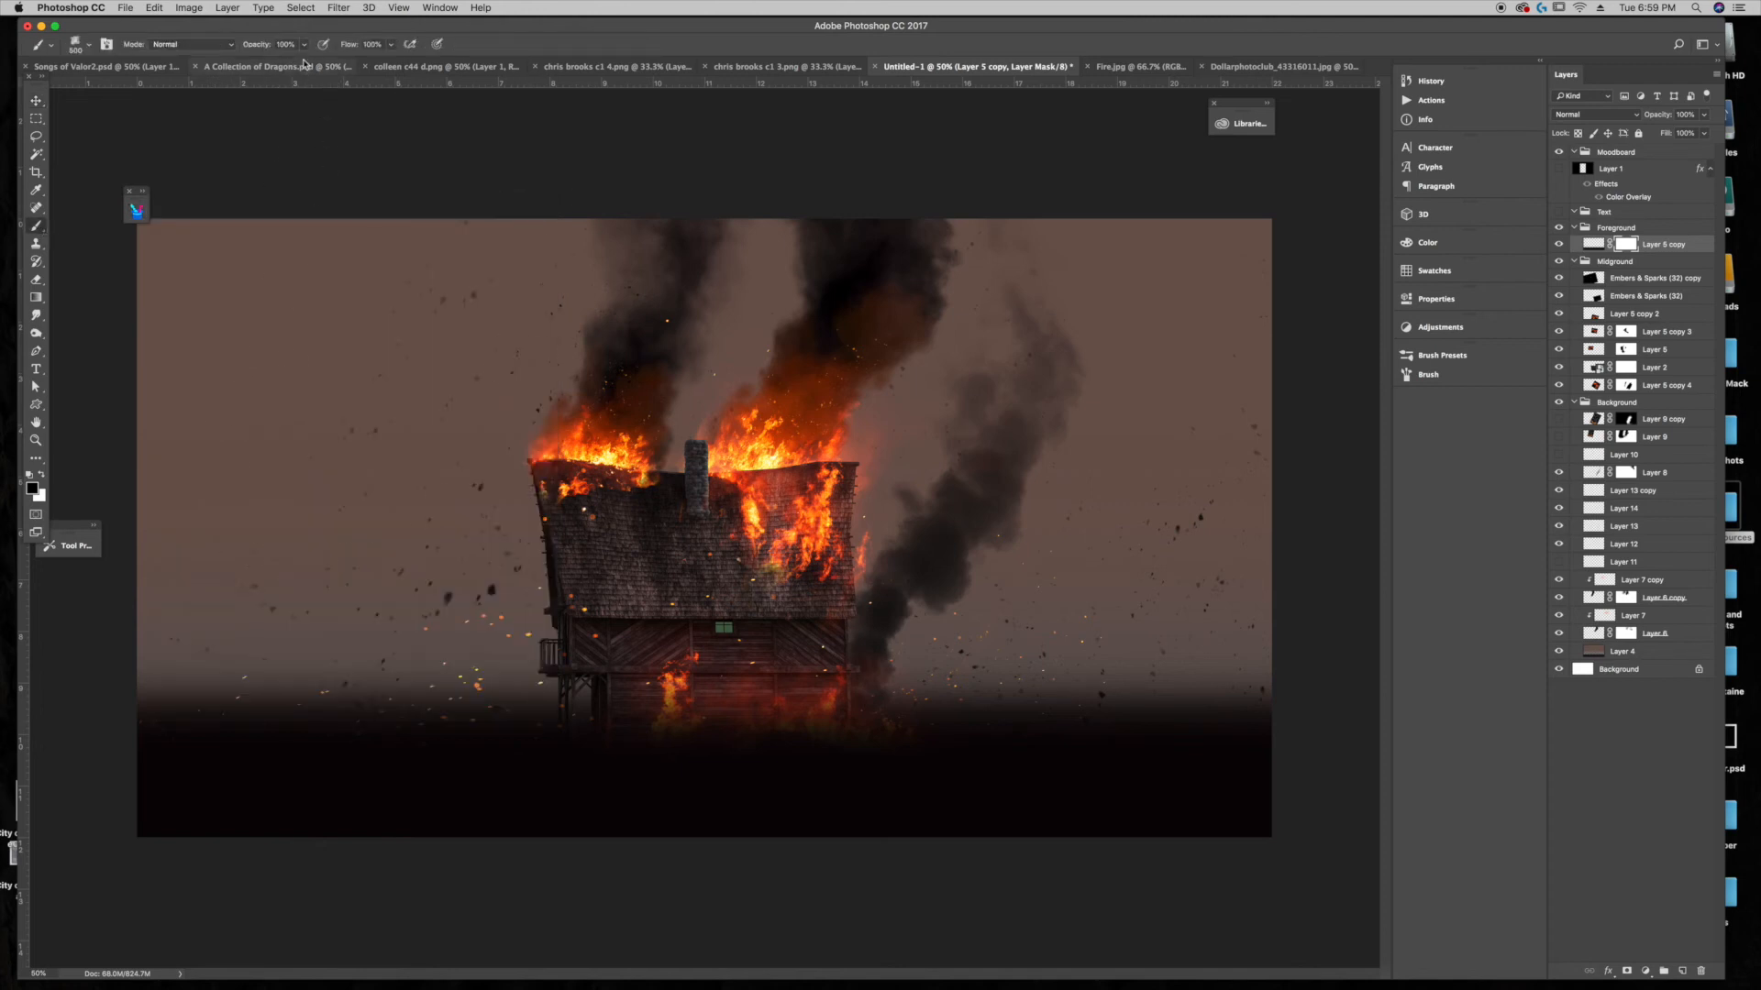
key("bracketright")
key("bracketright")
key("bracketright")
key("3")
left_click_drag(559, 720, 977, 710)
mouse_move(1293, 672)
left_mouse_down()
mouse_move(1128, 691)
mouse_move(967, 674)
mouse_move(660, 689)
mouse_move(492, 648)
mouse_move(358, 706)
mouse_move(192, 681)
mouse_move(119, 729)
mouse_move(156, 747)
left_mouse_up()
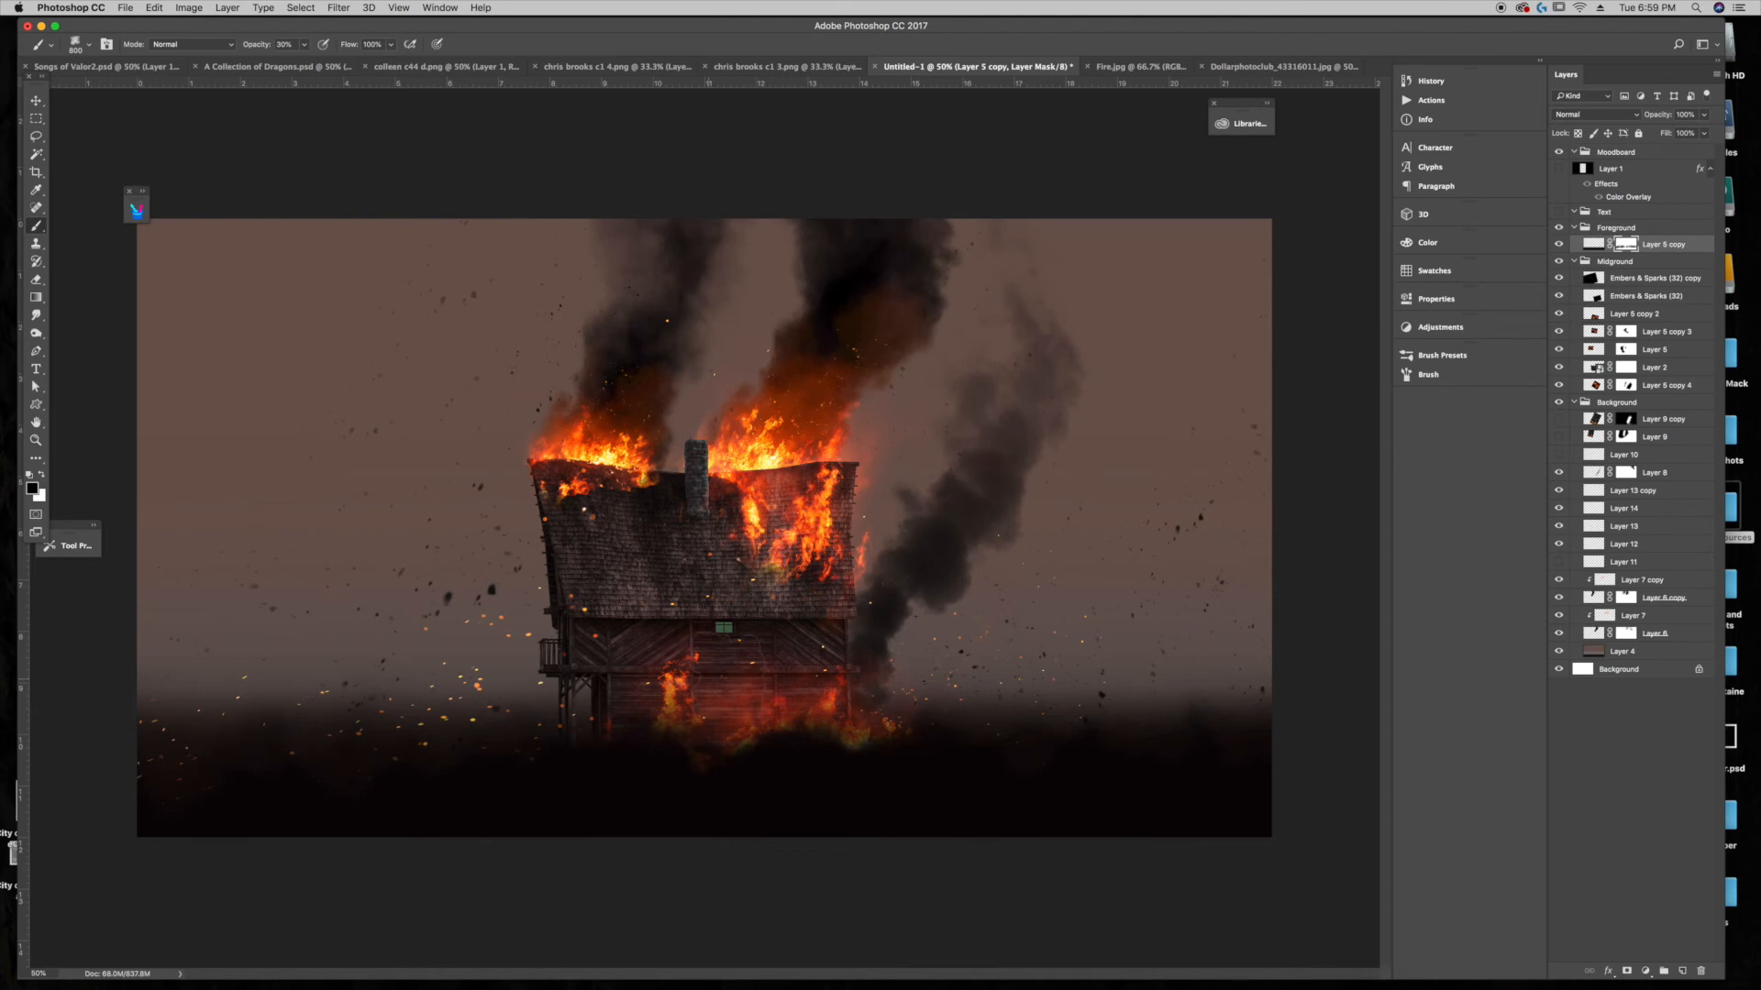
left_click_drag(785, 740, 917, 752)
left_click(37, 99)
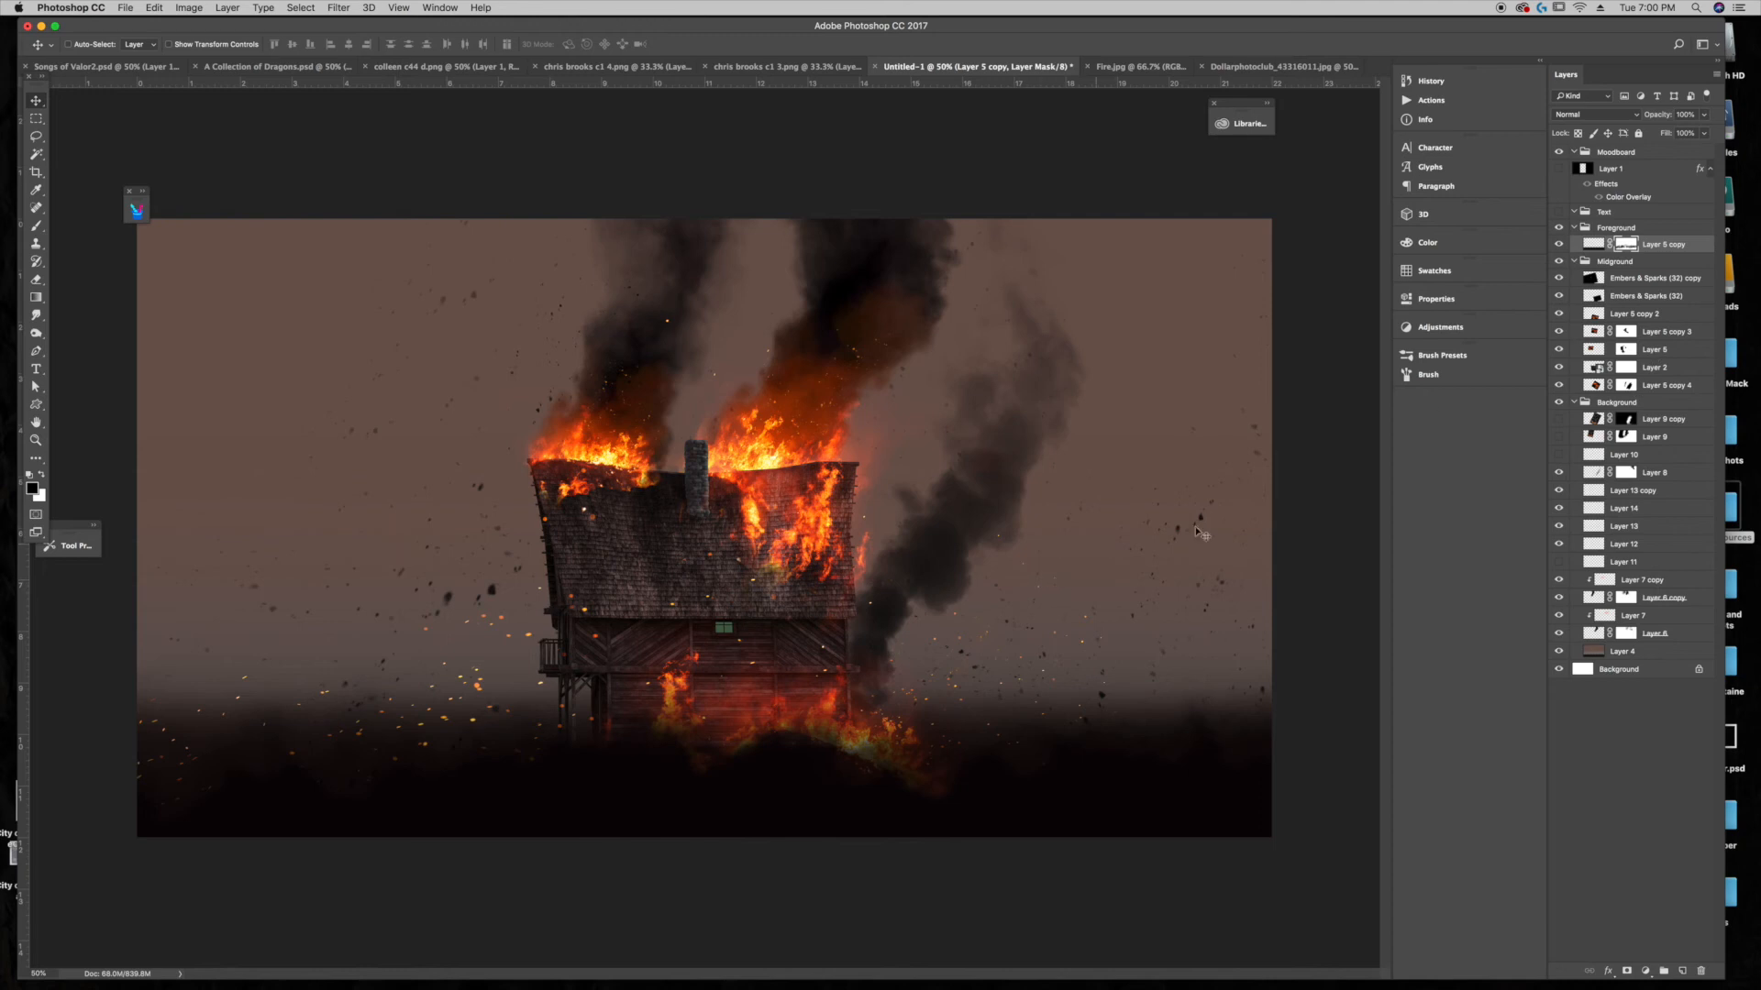
Step: Mask away the roof's upper right corner on Layer 2 with an enlarged textured brush from the Regular Brushes set, painting in black
left_click(1559, 368)
left_click(1625, 368)
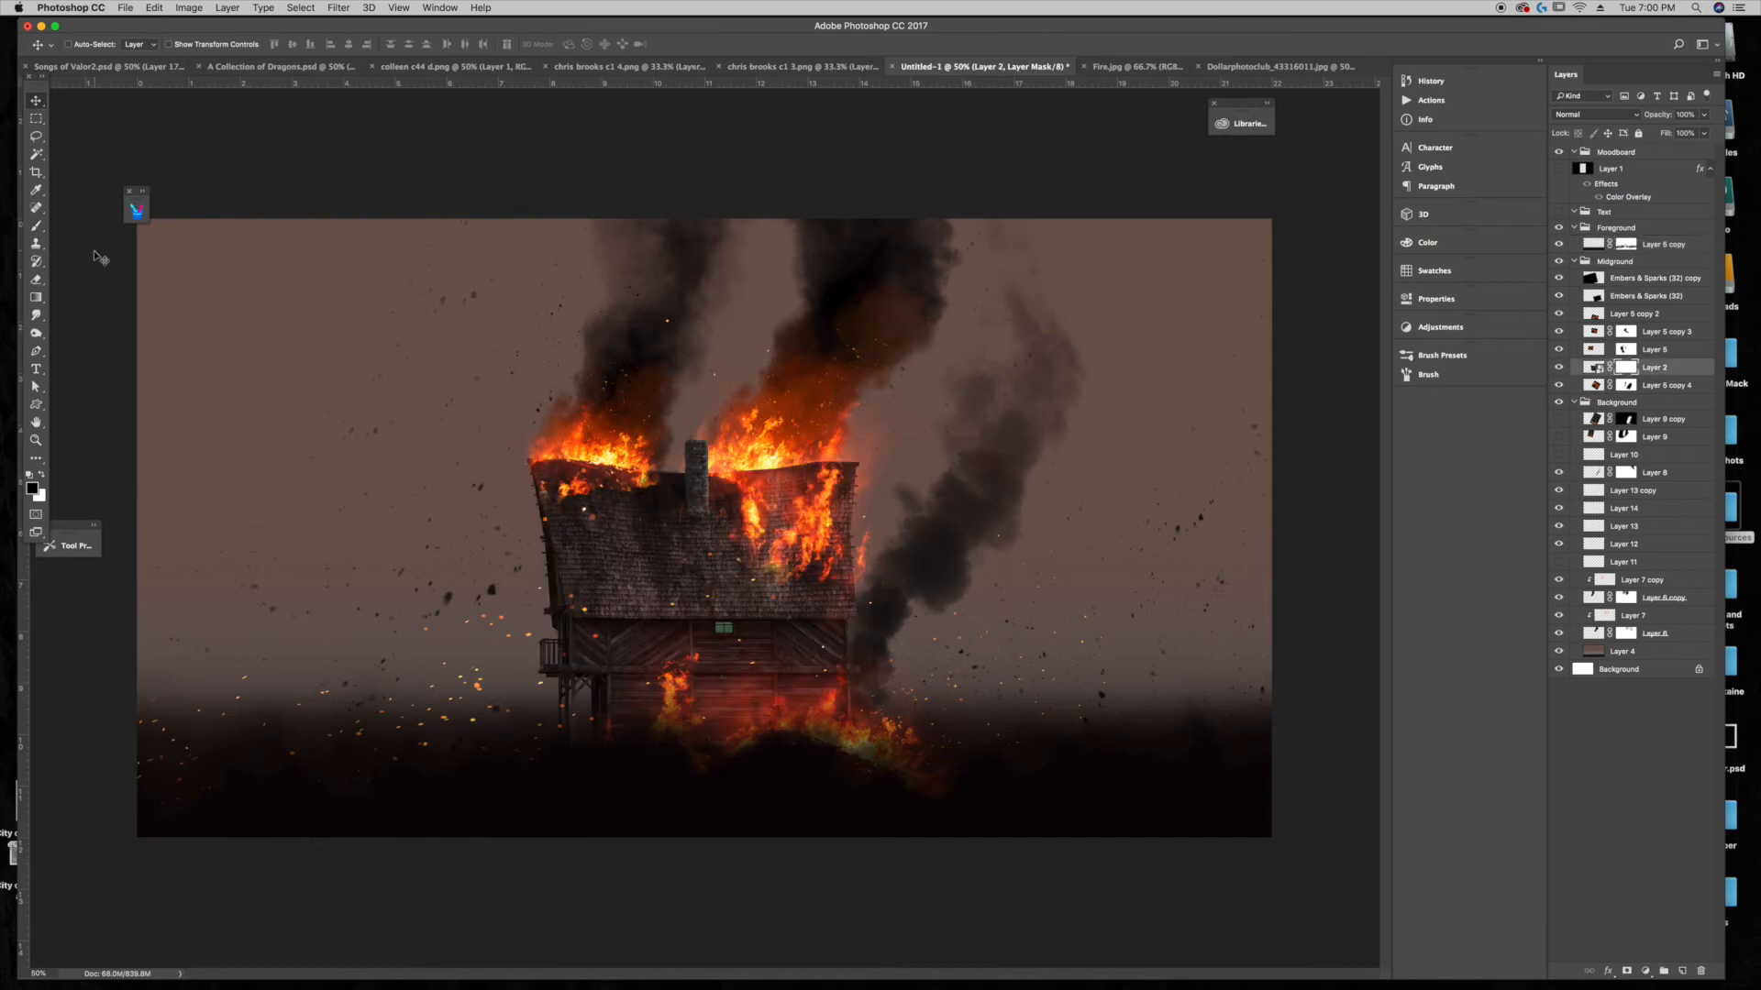
left_click(136, 212)
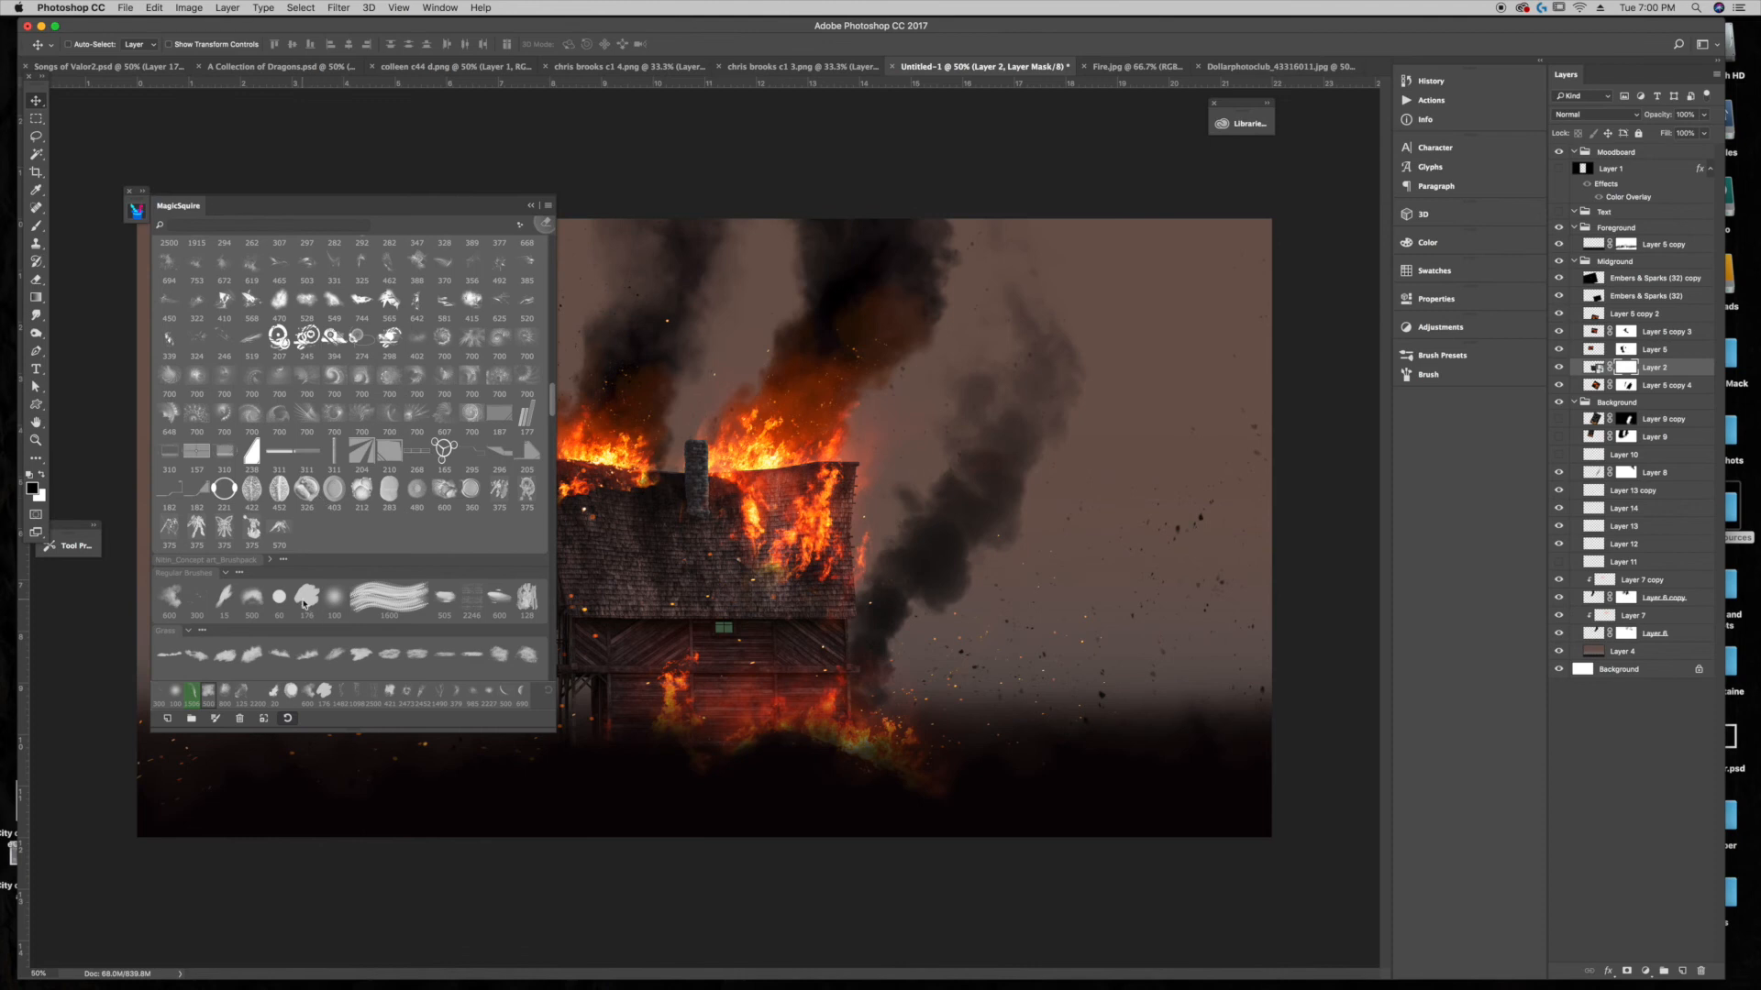
left_click(527, 597)
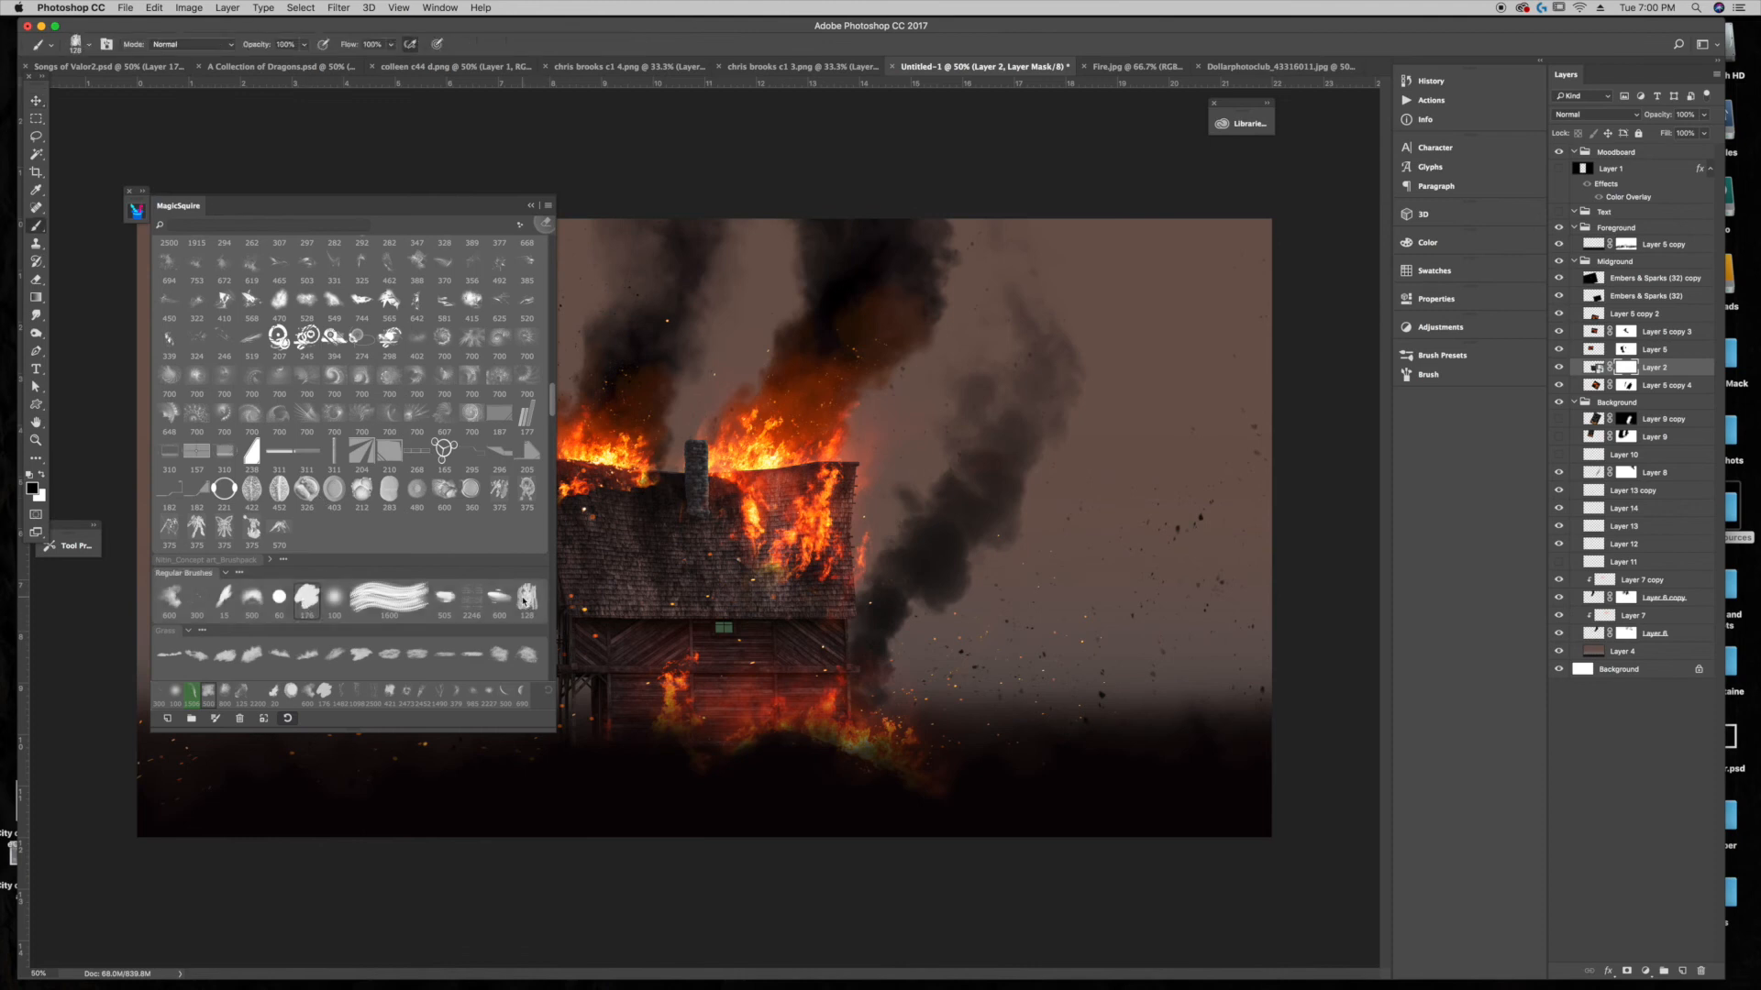
left_click(532, 209)
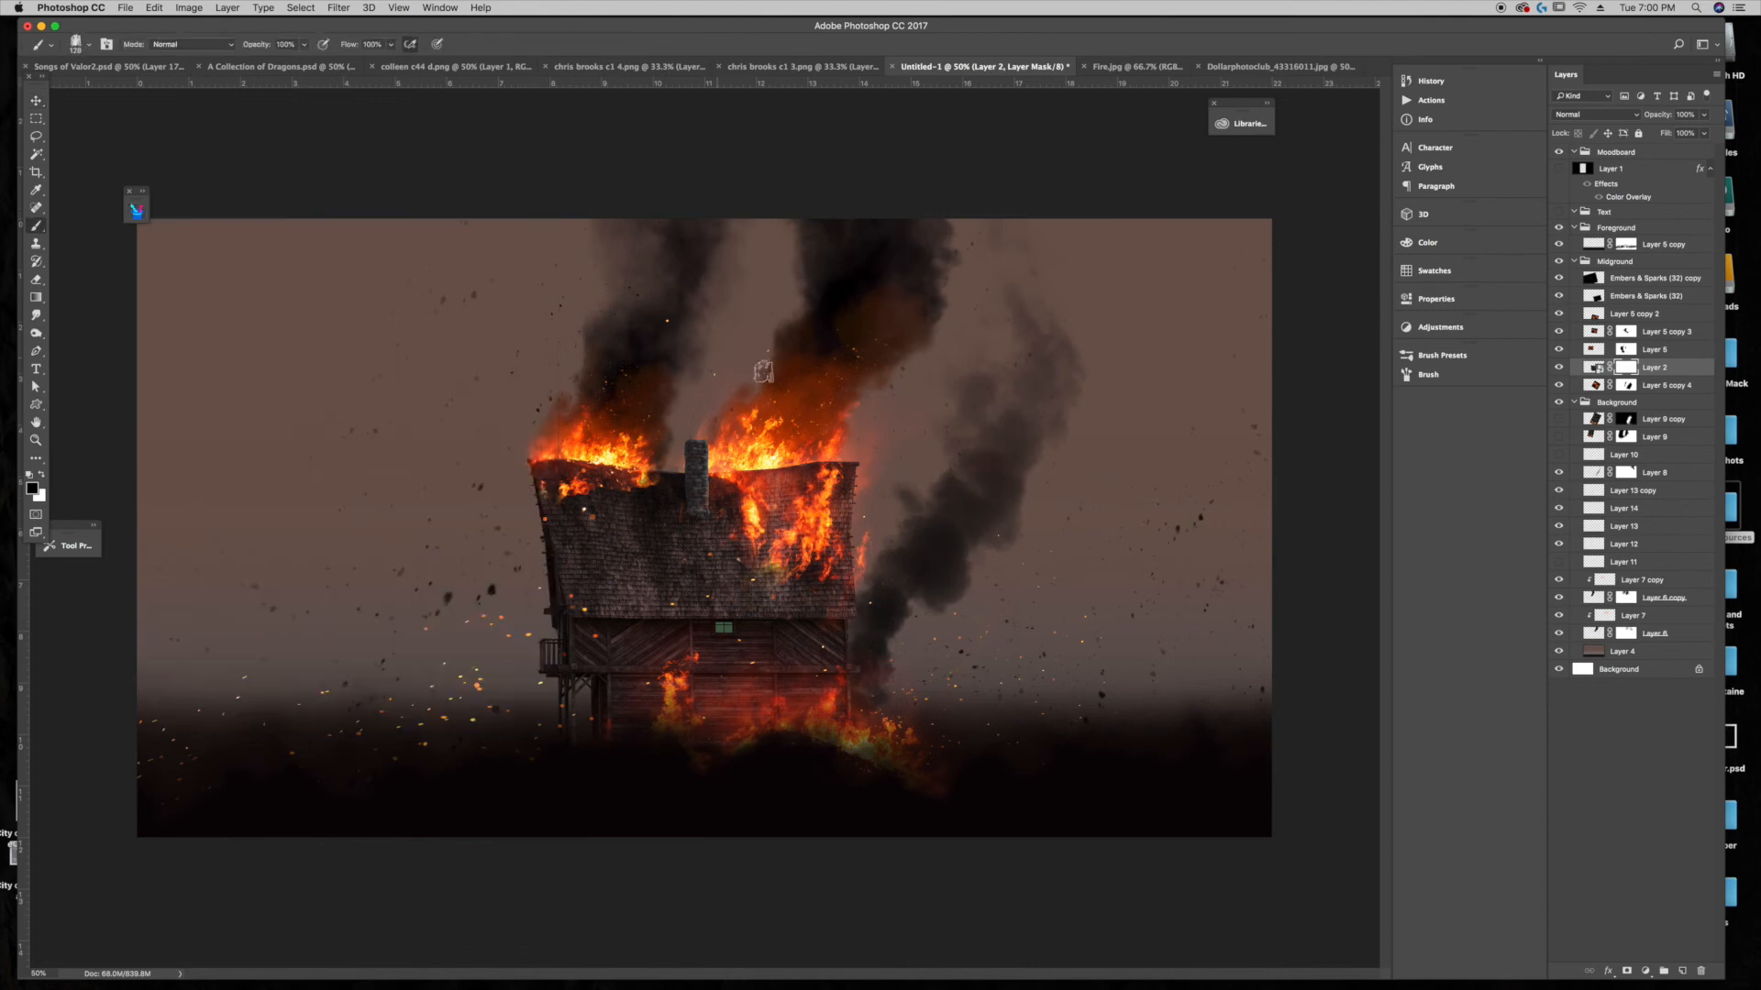
key("bracketright")
key("bracketright")
key("bracketright")
left_click(851, 474)
left_click(822, 480)
left_click(834, 500)
left_click(811, 478)
left_click(821, 482)
left_click(823, 492)
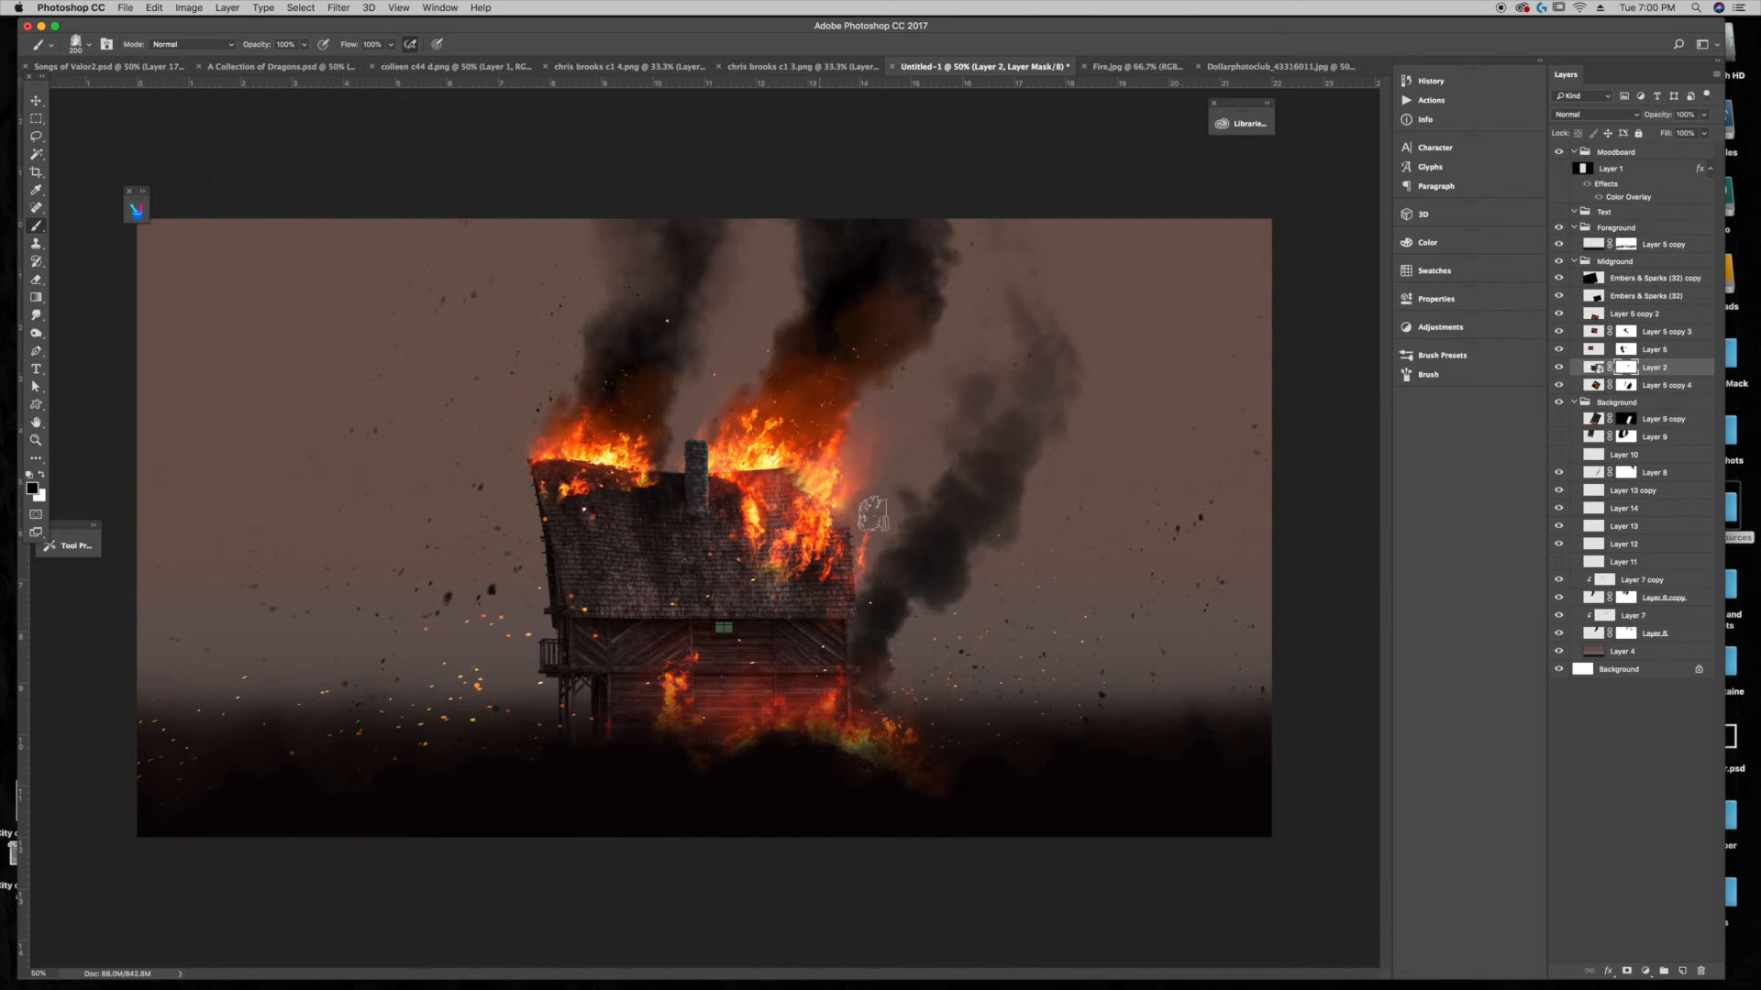
key("v")
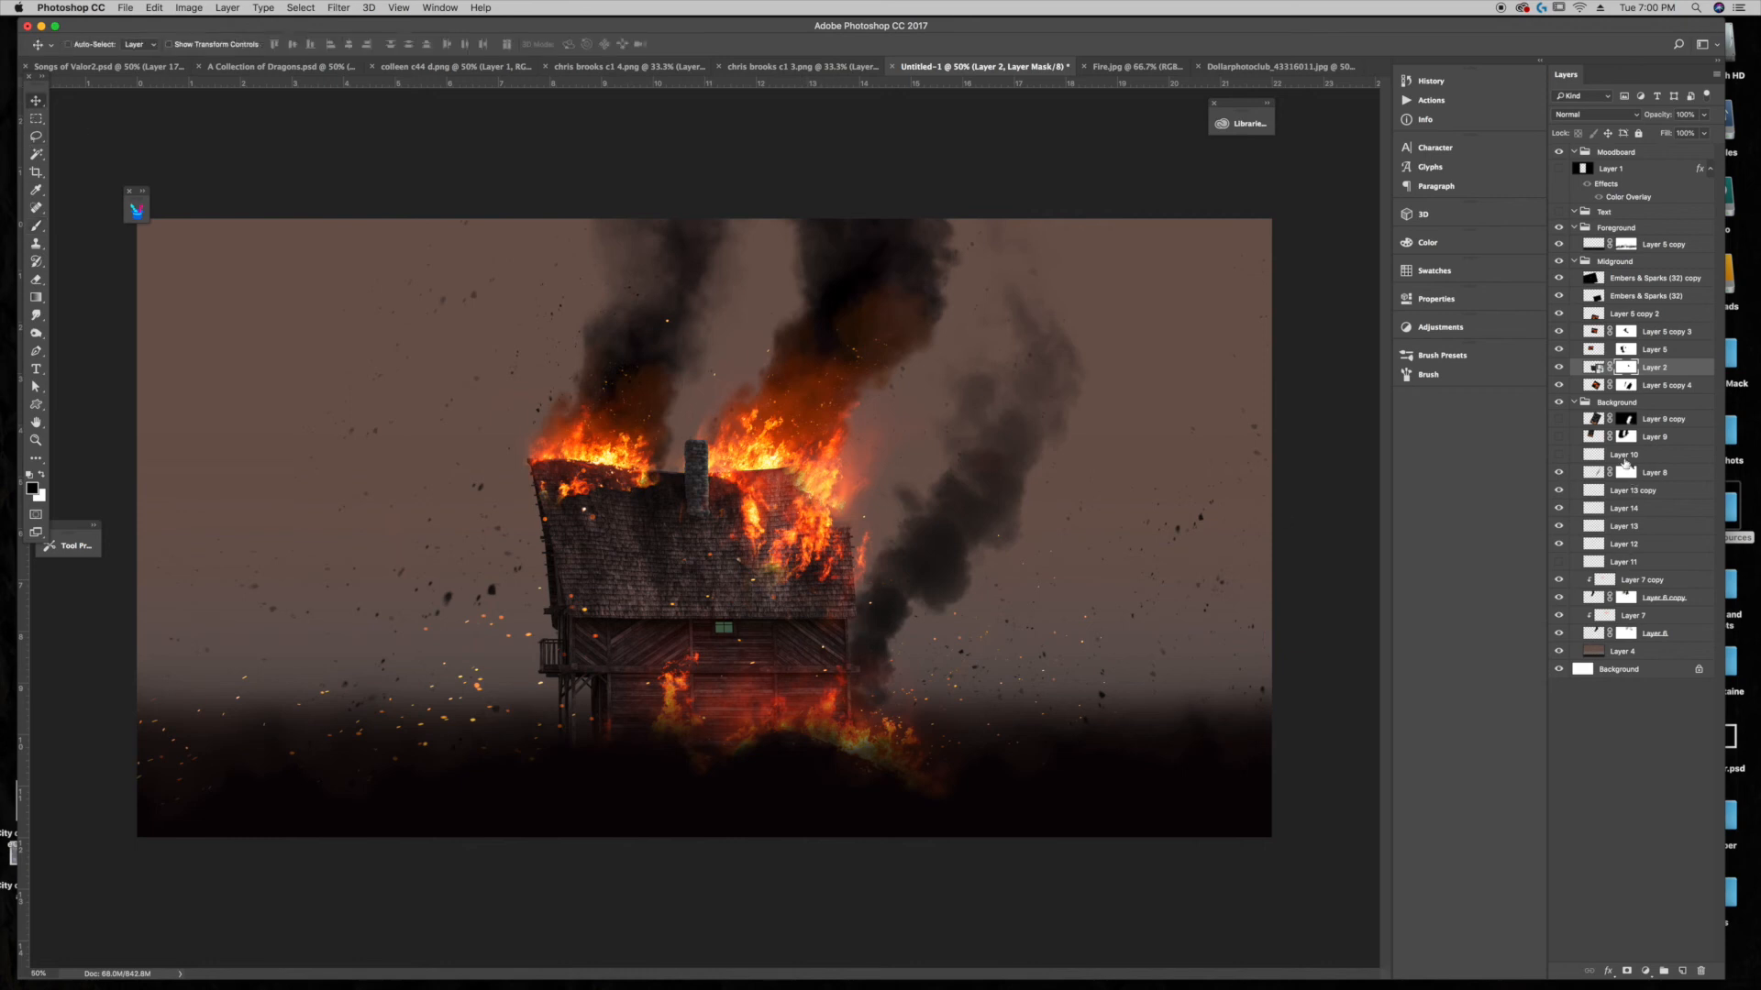
Step: Check Layer 5 copy 4, then return to Layer 2's mask and paint white over the roof's burned right edge
left_click(1559, 386)
left_click(1559, 385)
left_click(1595, 385)
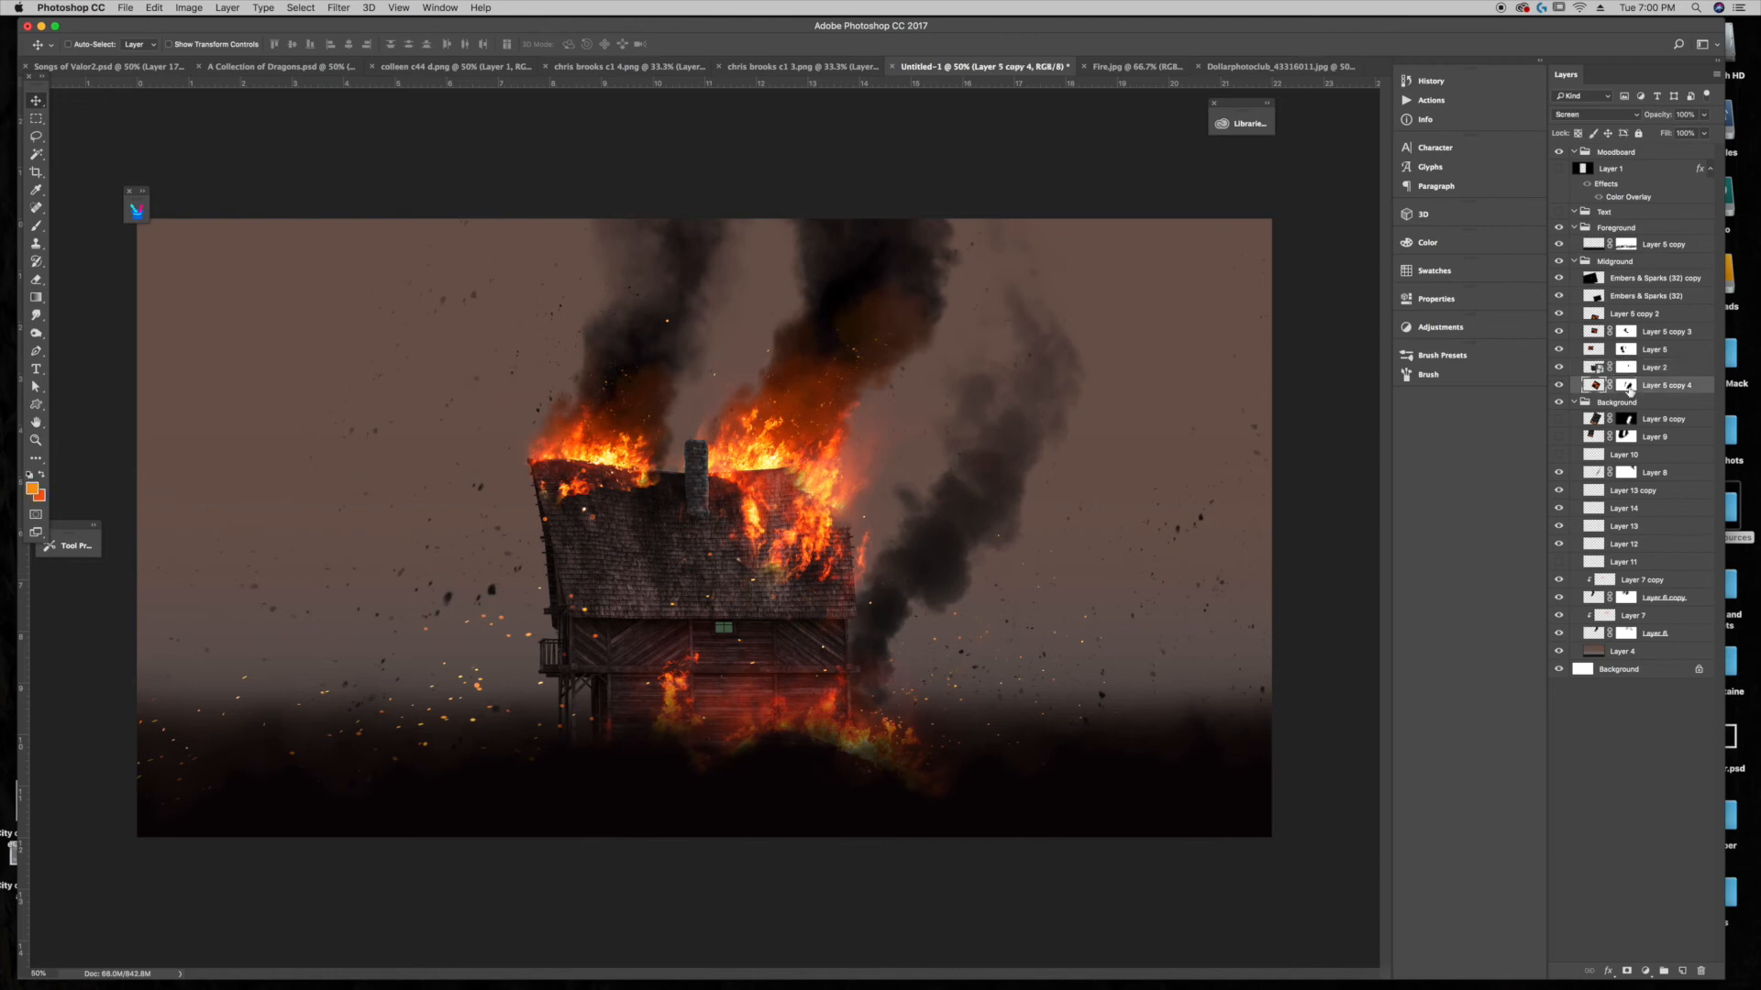
left_click(1624, 368)
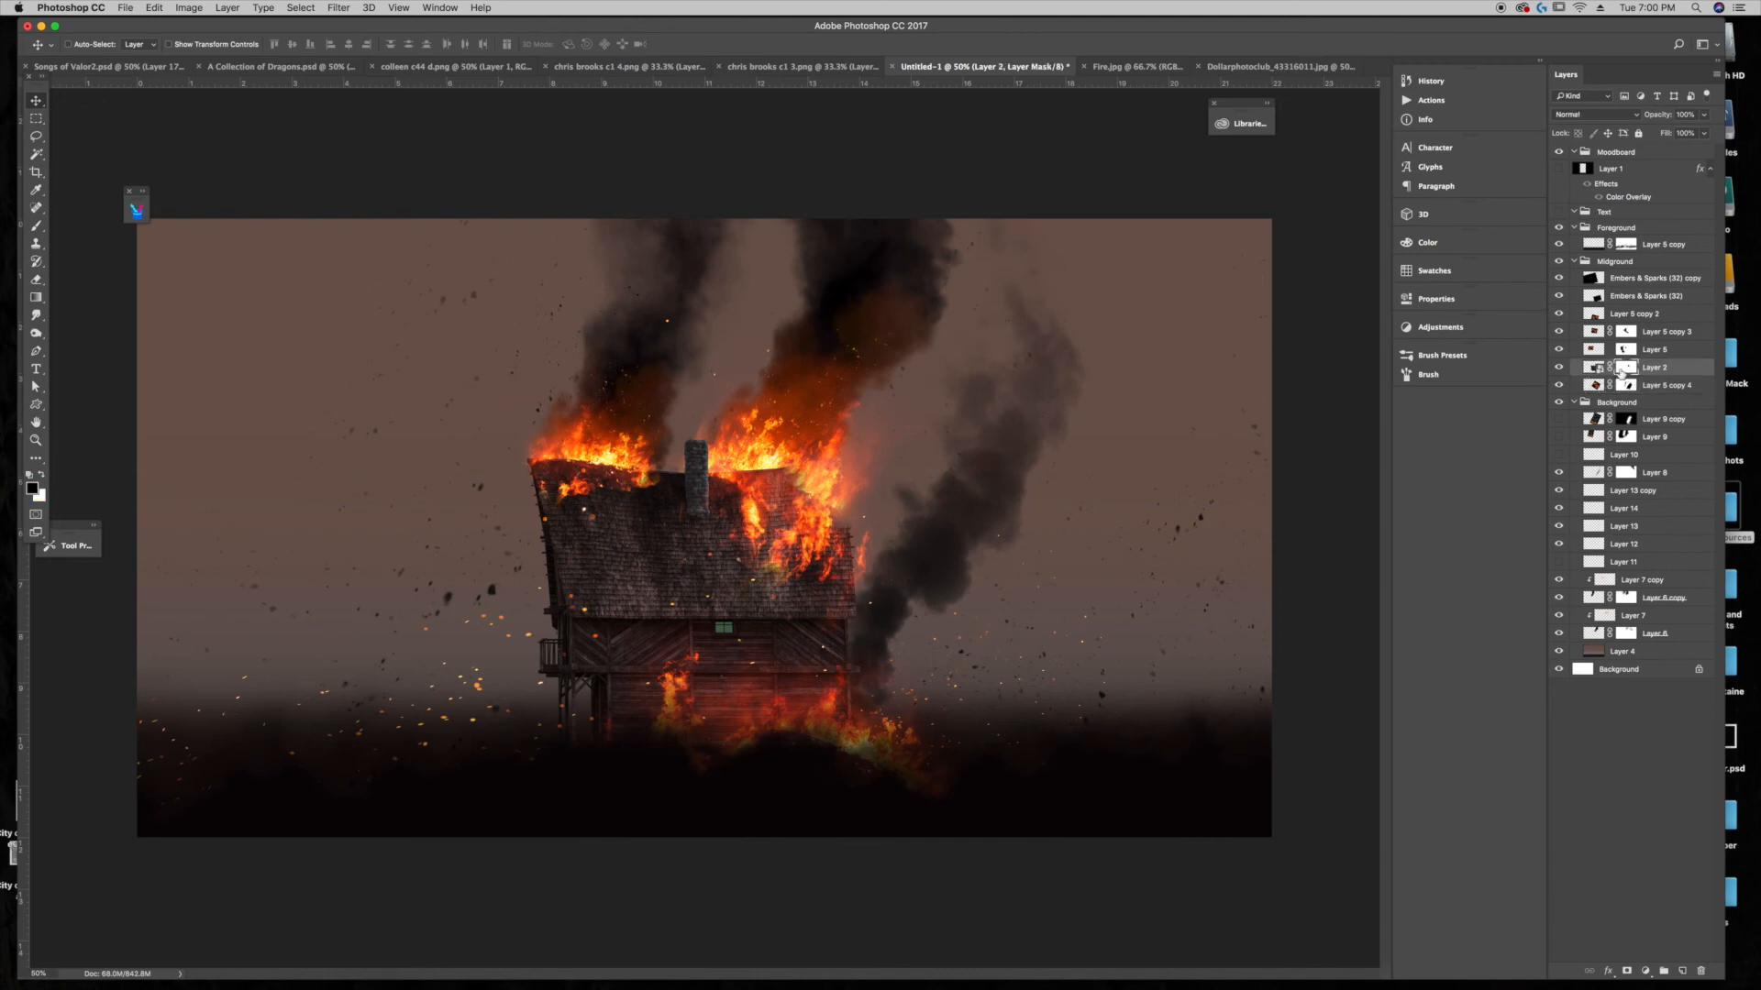
left_click(35, 227)
left_click(41, 474)
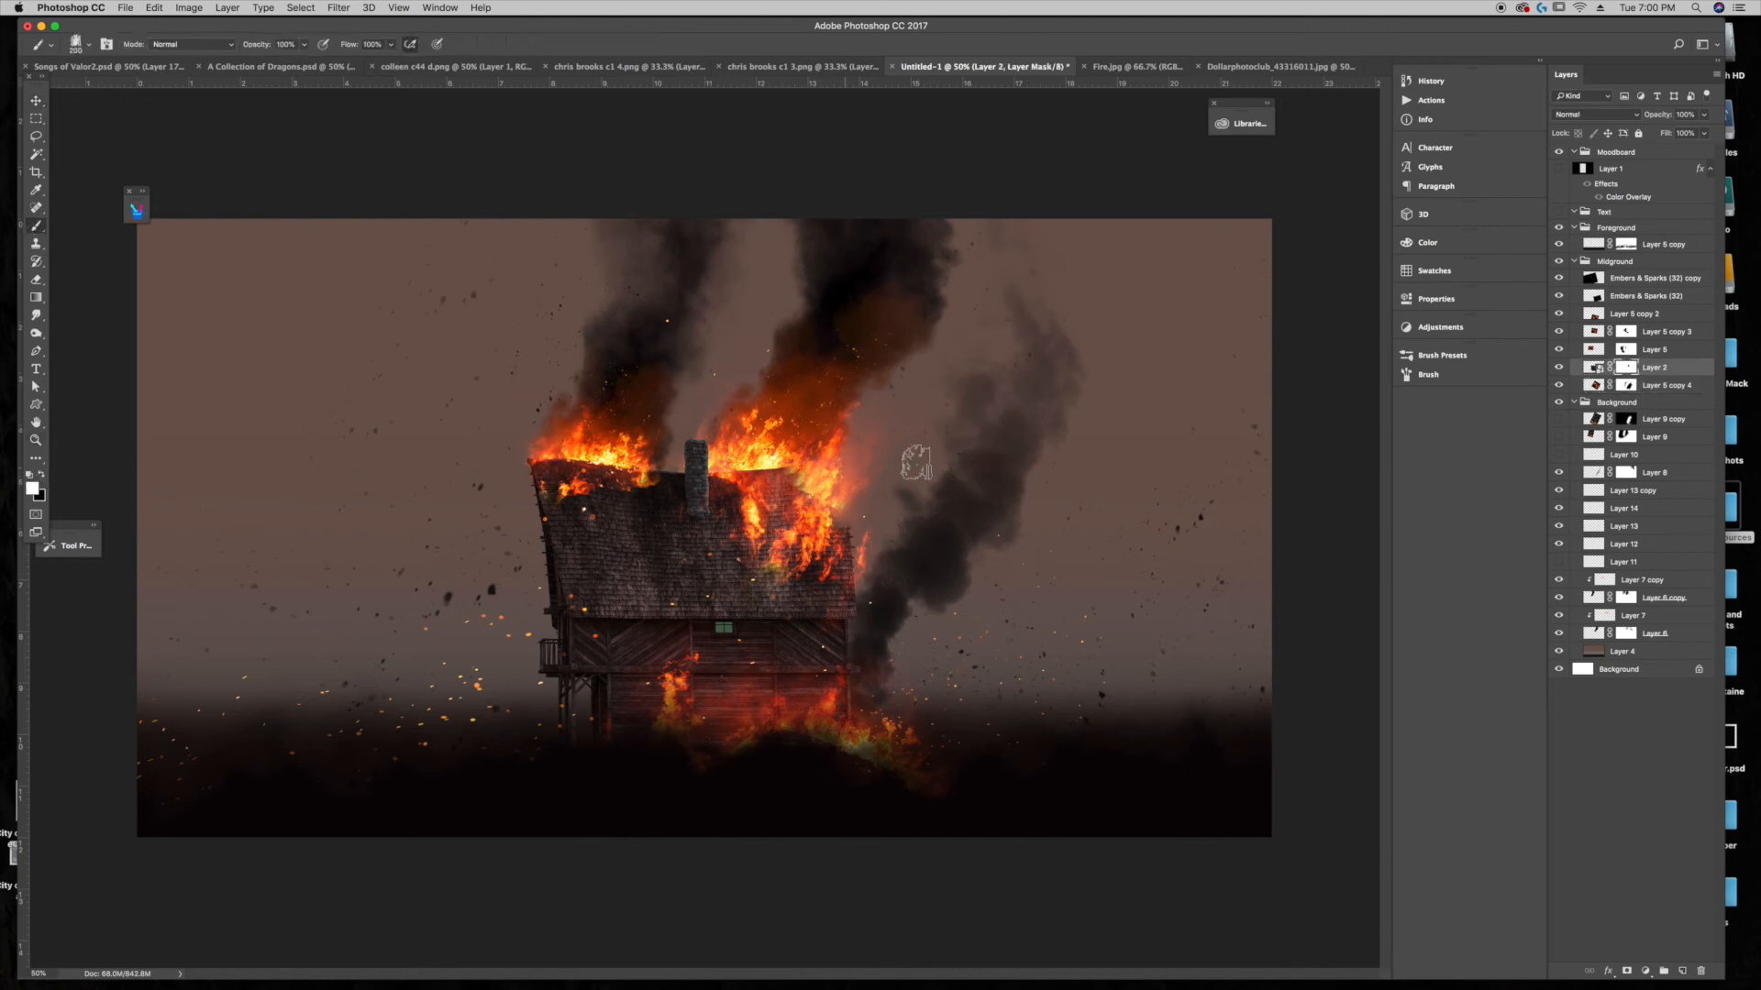
left_click_drag(816, 495, 819, 521)
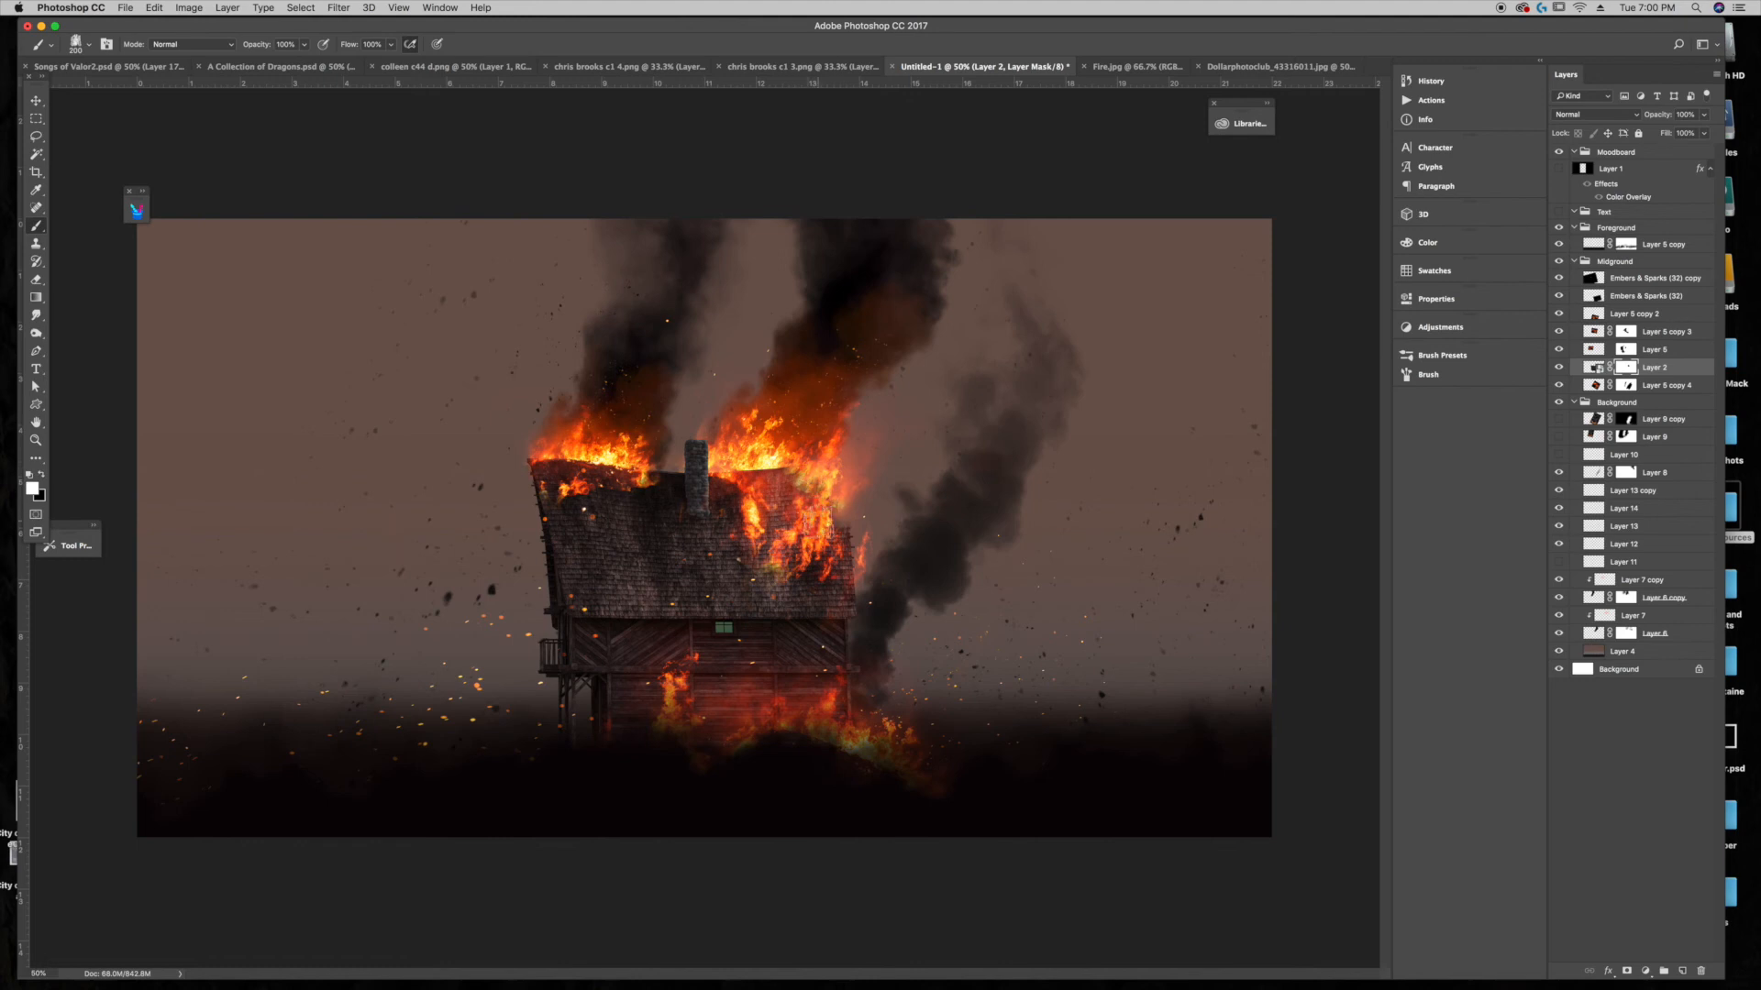
Step: Erode the roof ridge just left of the chimney on Layer 2's mask with a smaller brush in black
key("bracketleft")
key("bracketleft")
key("x")
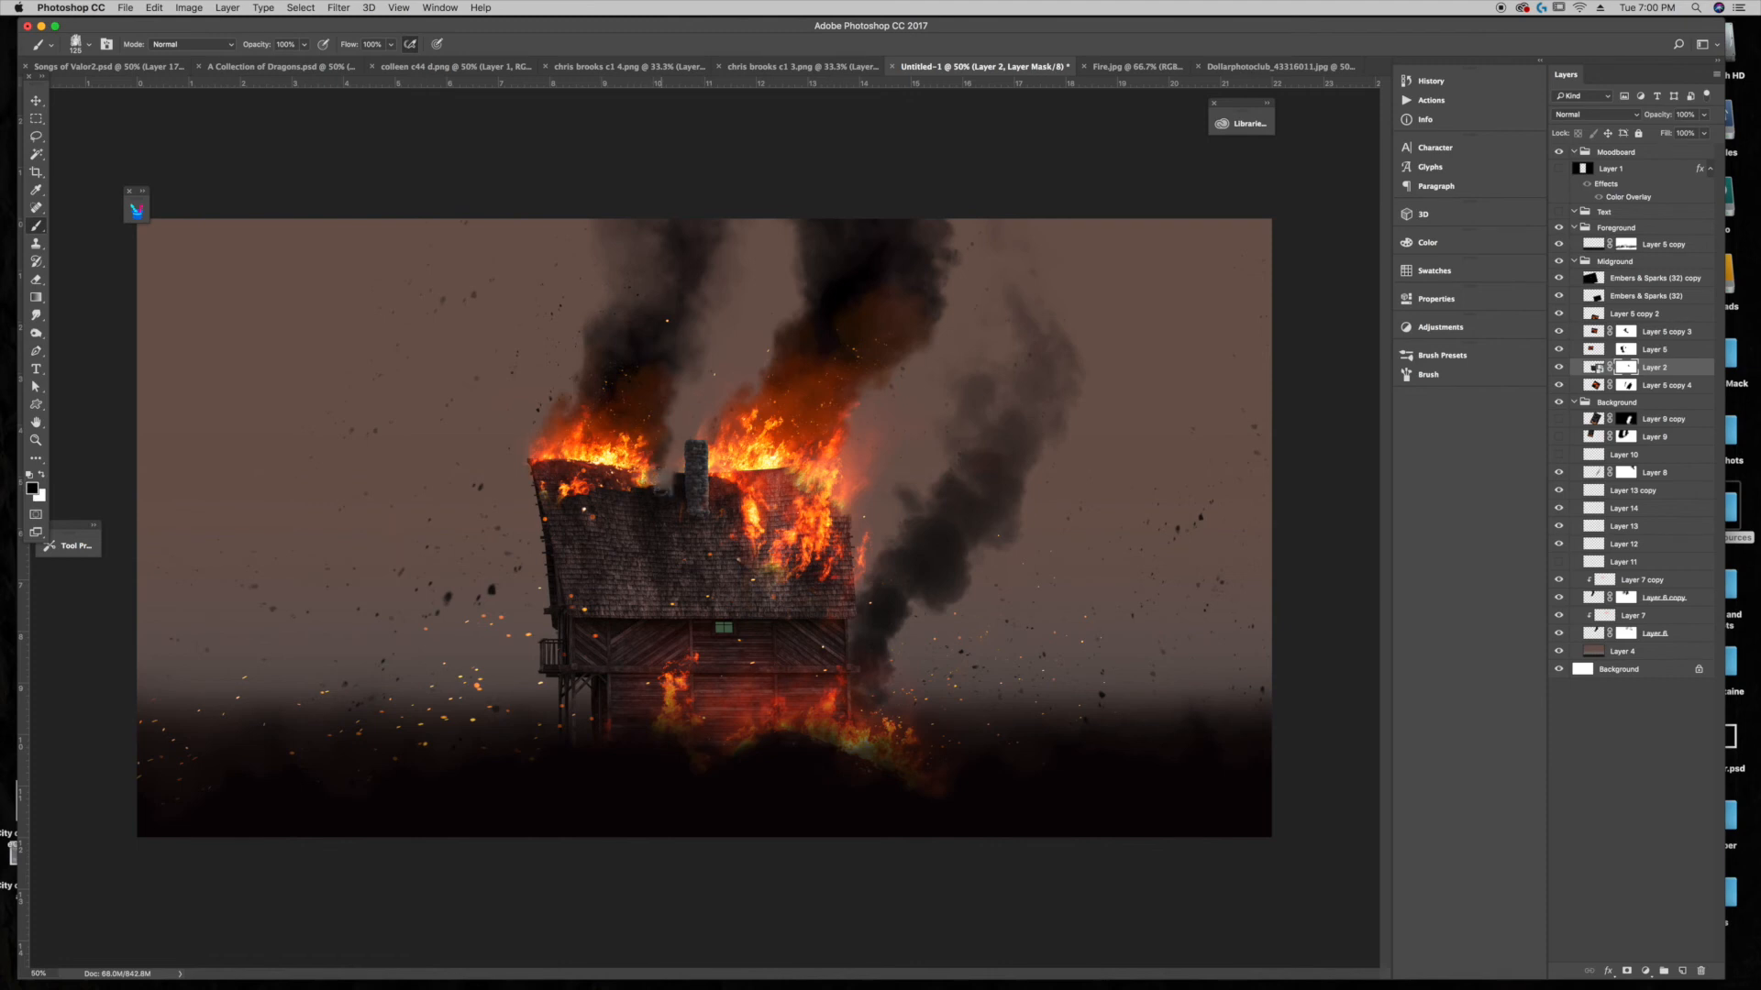
left_click_drag(665, 473, 657, 485)
left_click(42, 475)
key("bracketleft")
key("bracketleft")
key("bracketleft")
key("bracketleft")
Step: Create a new layer above Layer 2 and clip it to the house
left_click(1684, 969)
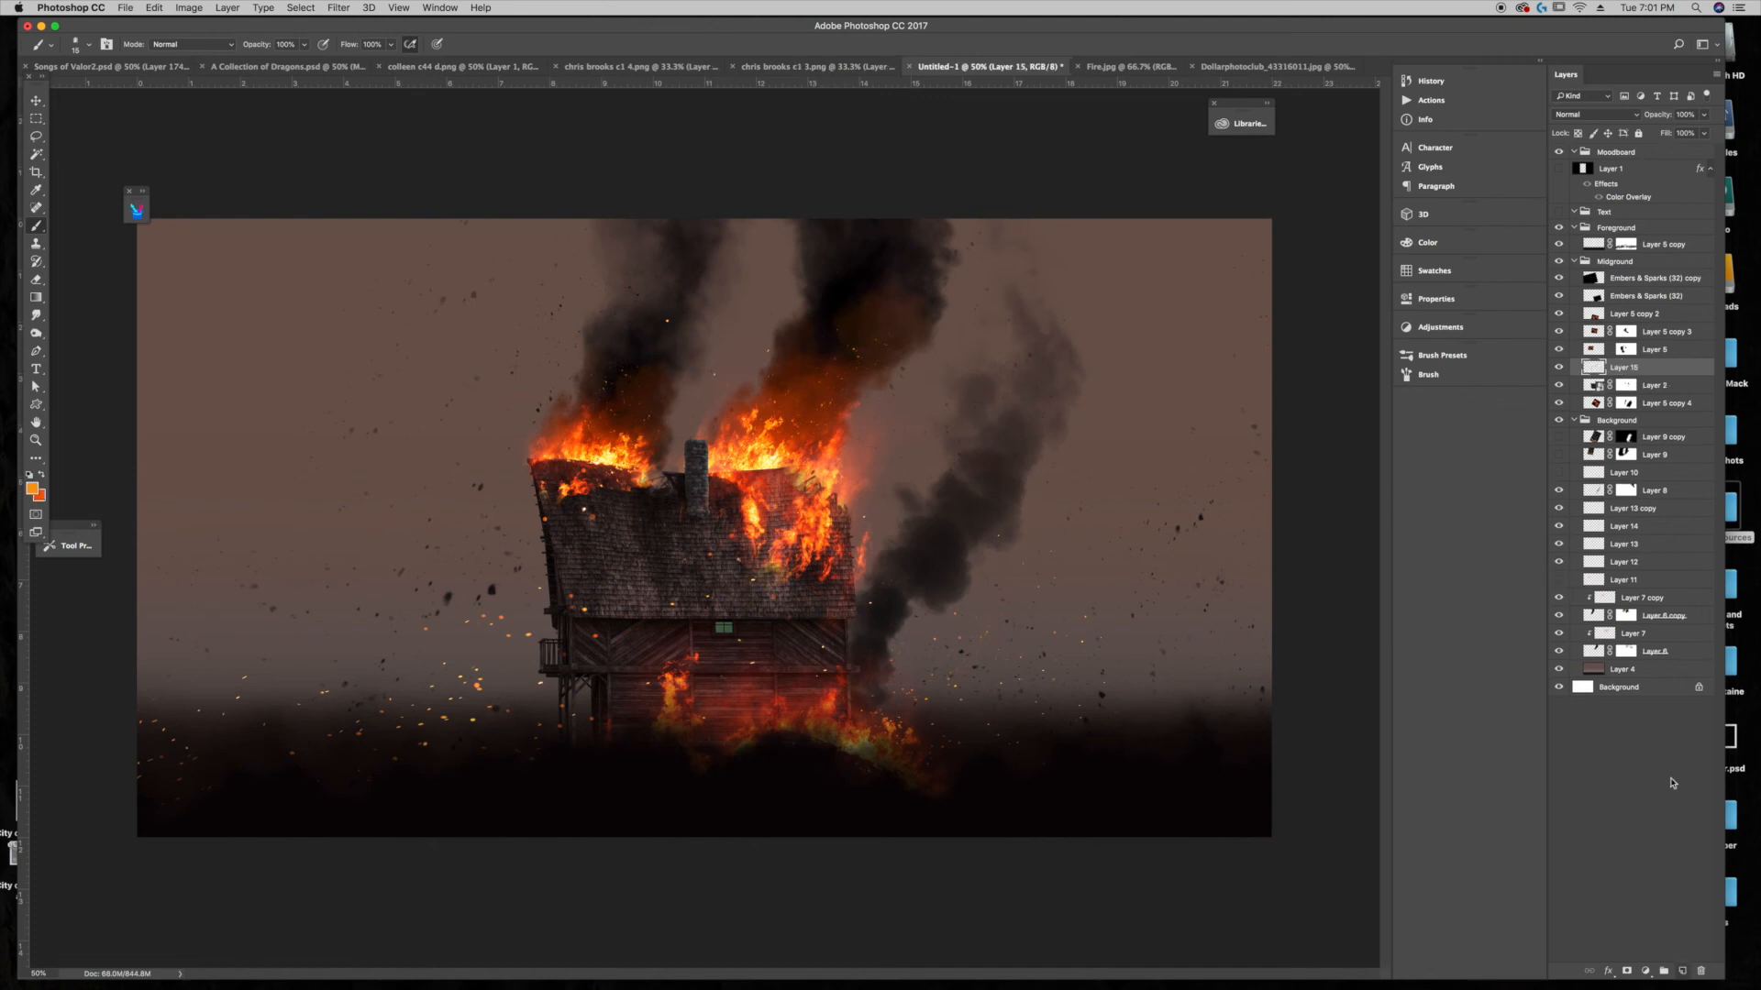
right_click(1656, 369)
left_click(1524, 599)
Step: Paint black charring on Layer 15 along the roof's burned right edge with a reduced cloud-shaped brush
left_click(135, 213)
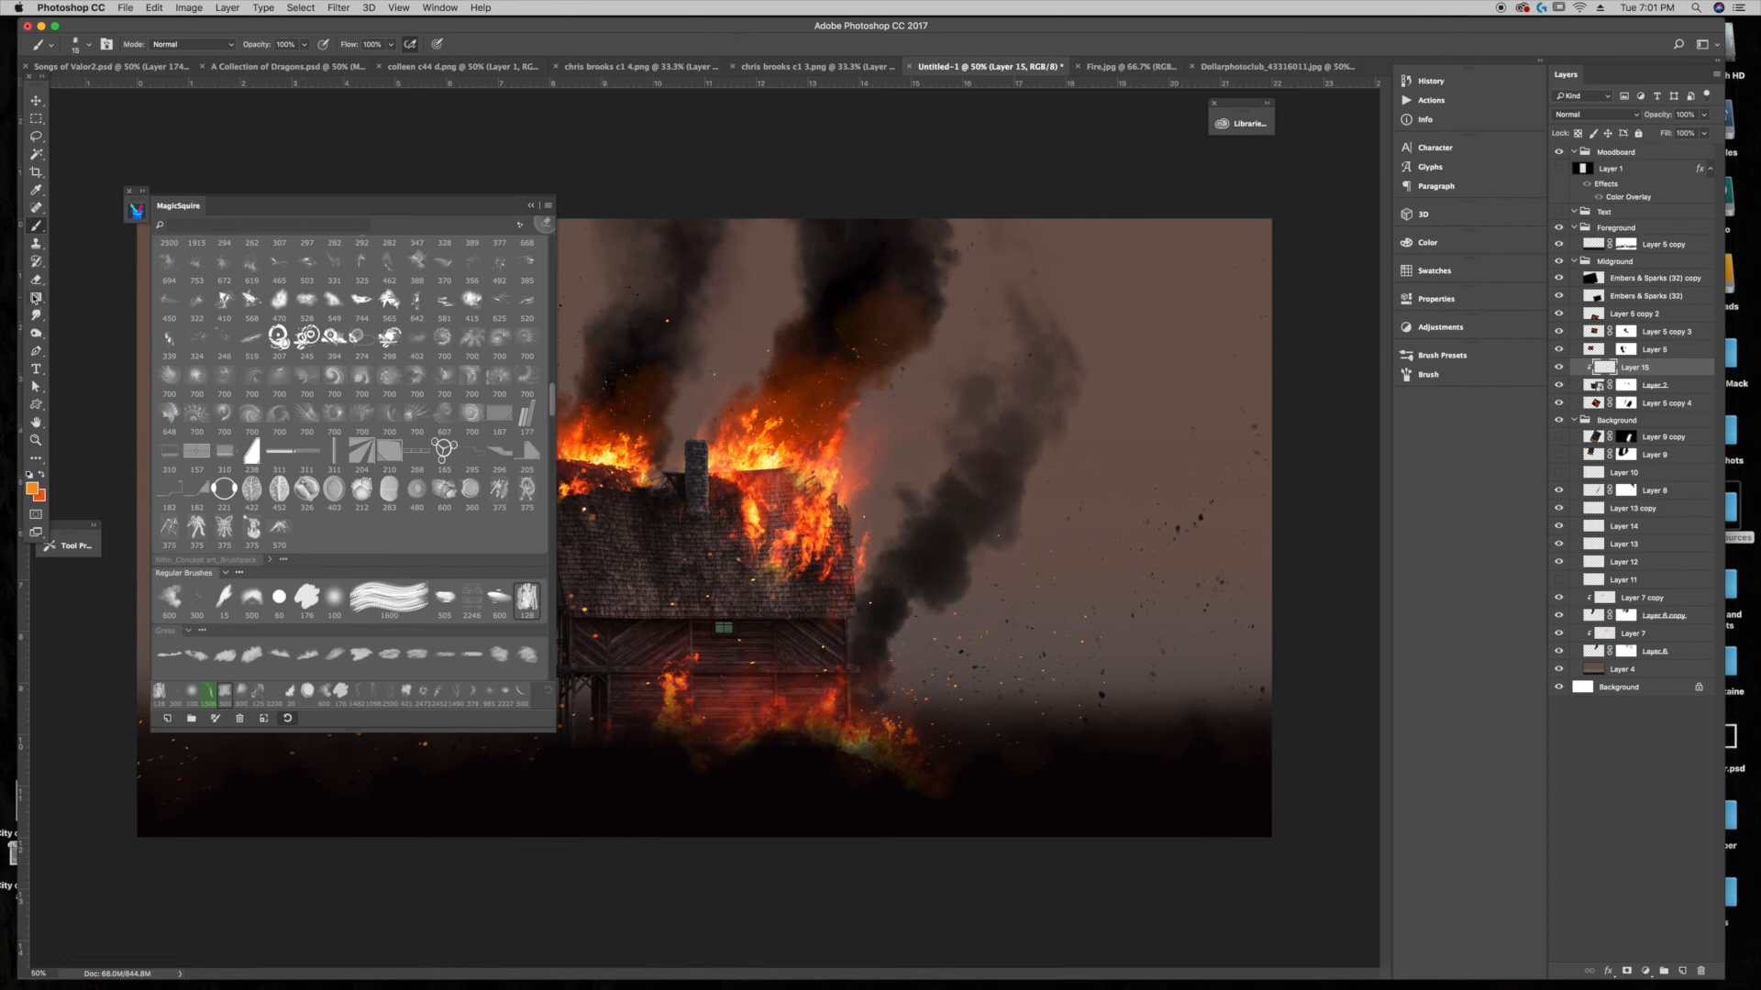
left_click(217, 703)
left_click(531, 205)
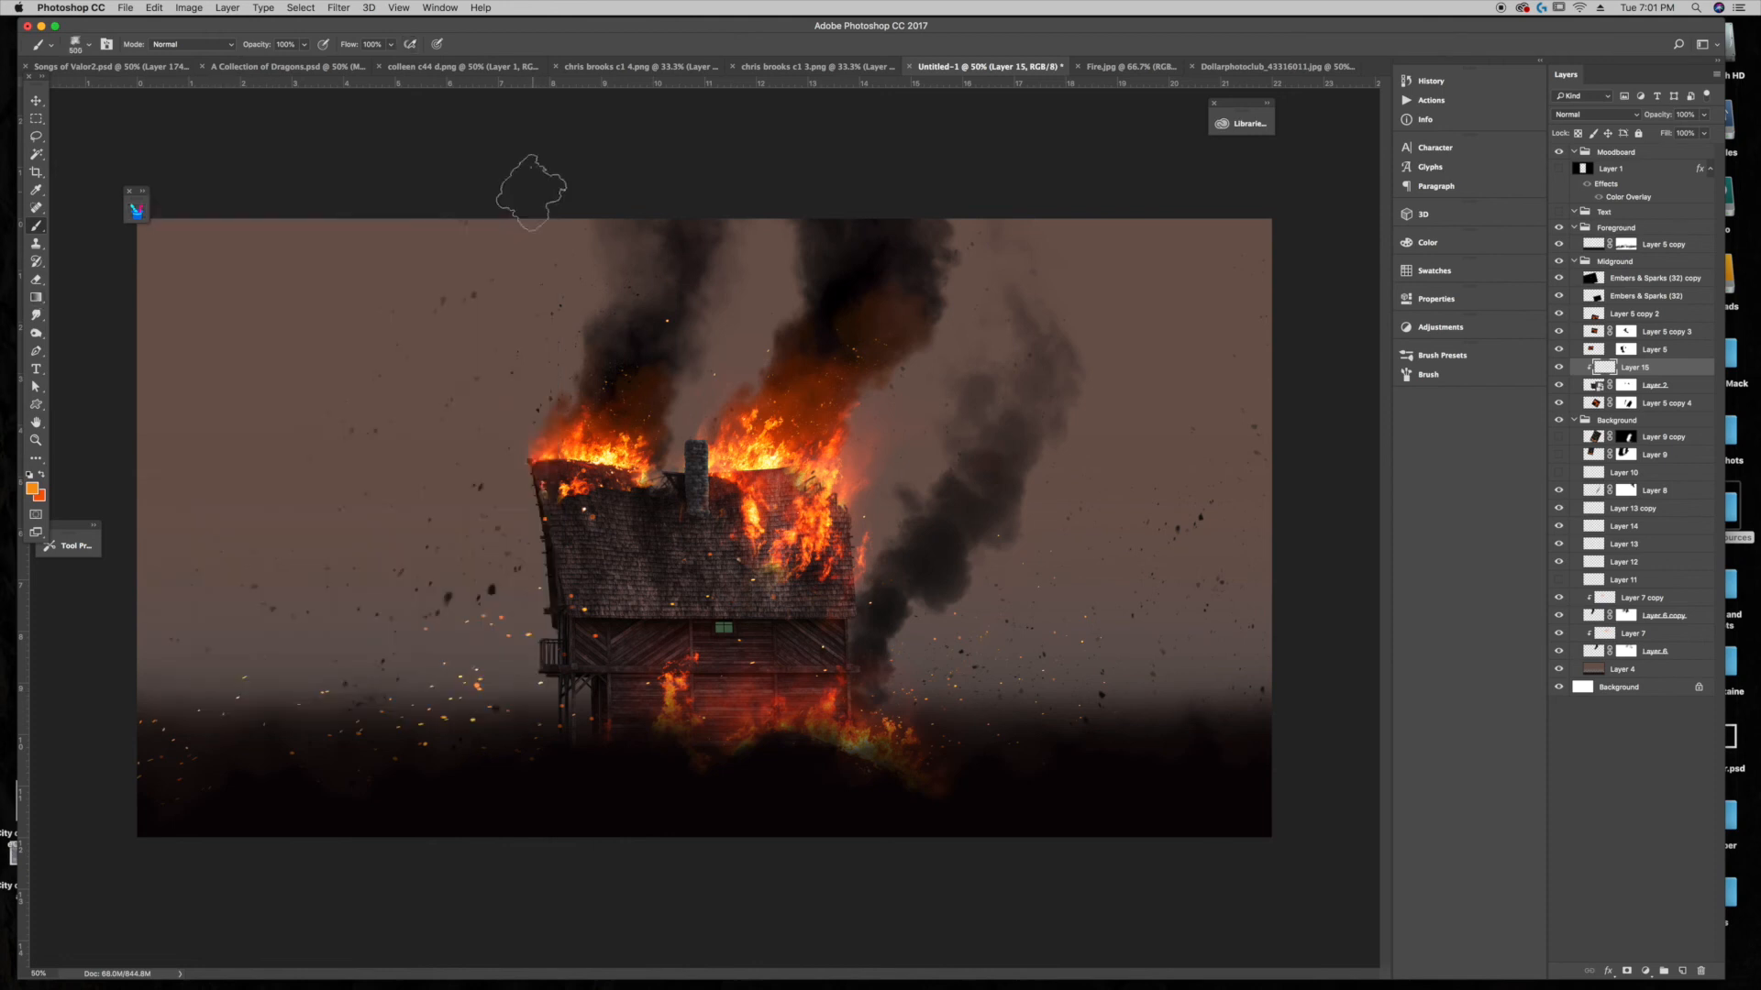
left_click(34, 489)
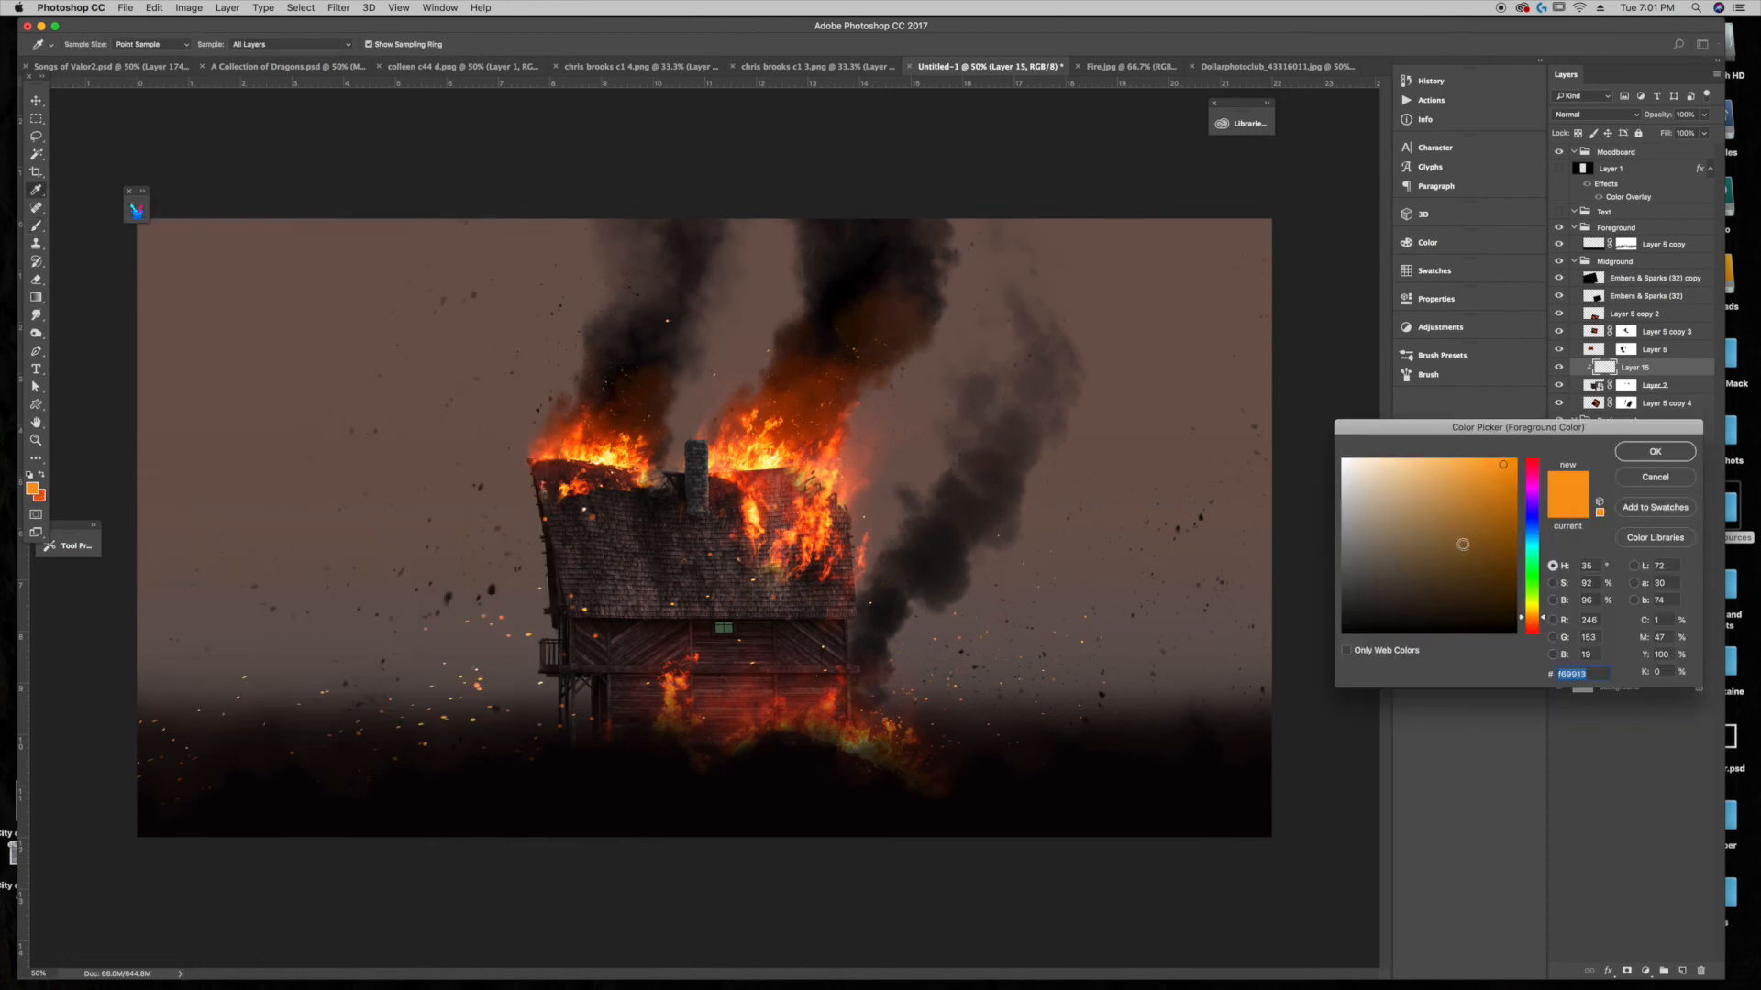
left_click(1656, 452)
key("bracketleft")
key("bracketleft")
key("bracketleft")
key("bracketleft")
key("bracketleft")
key("bracketleft")
key("bracketleft")
key("bracketleft")
key("bracketleft")
key("bracketleft")
key("bracketleft")
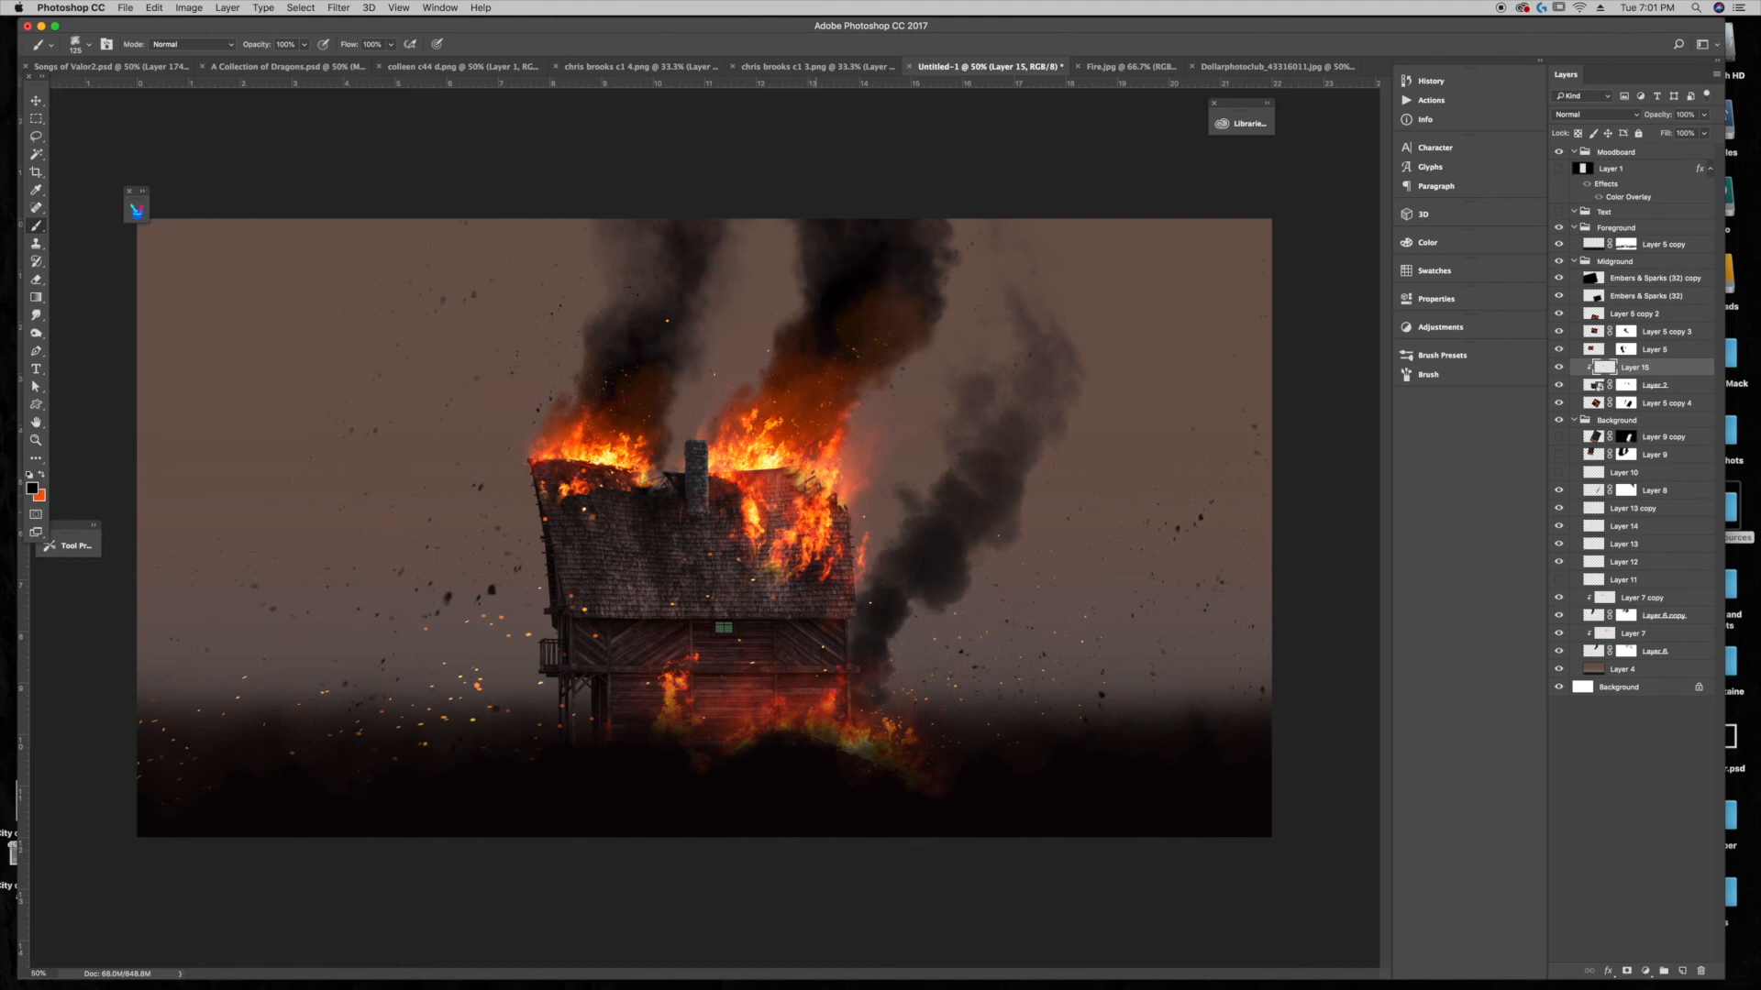
left_click_drag(830, 562, 840, 515)
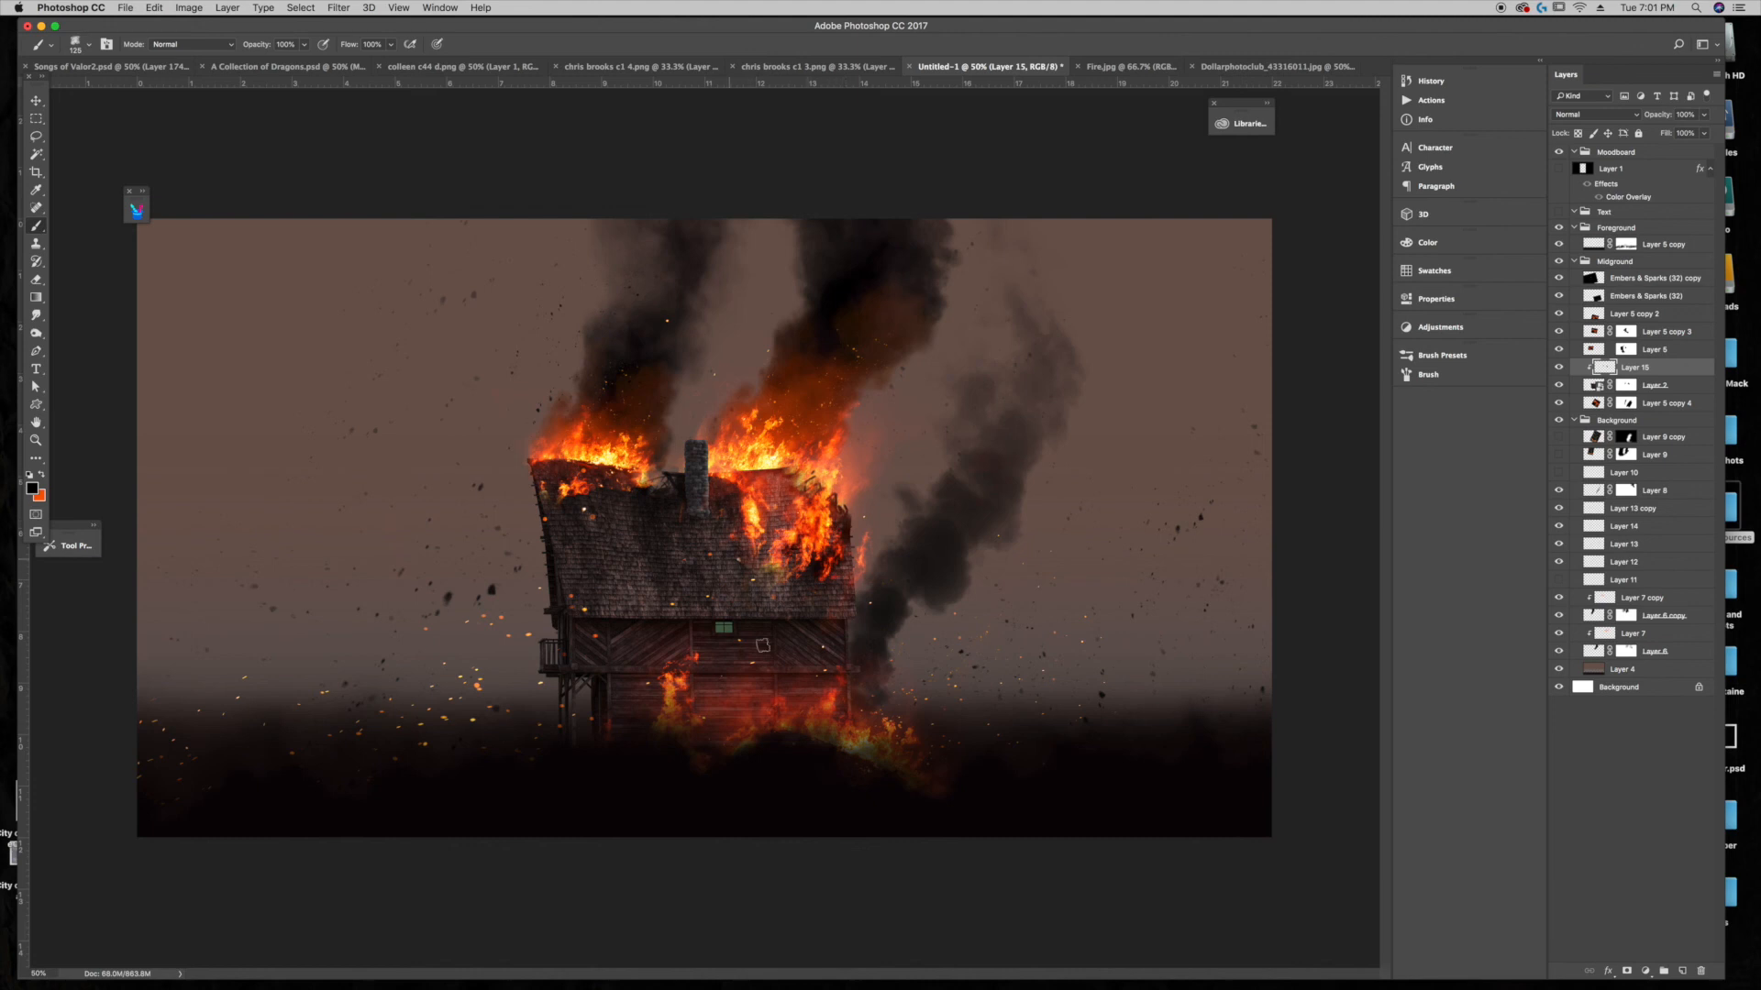
key("bracketright")
key("bracketright")
key("bracketright")
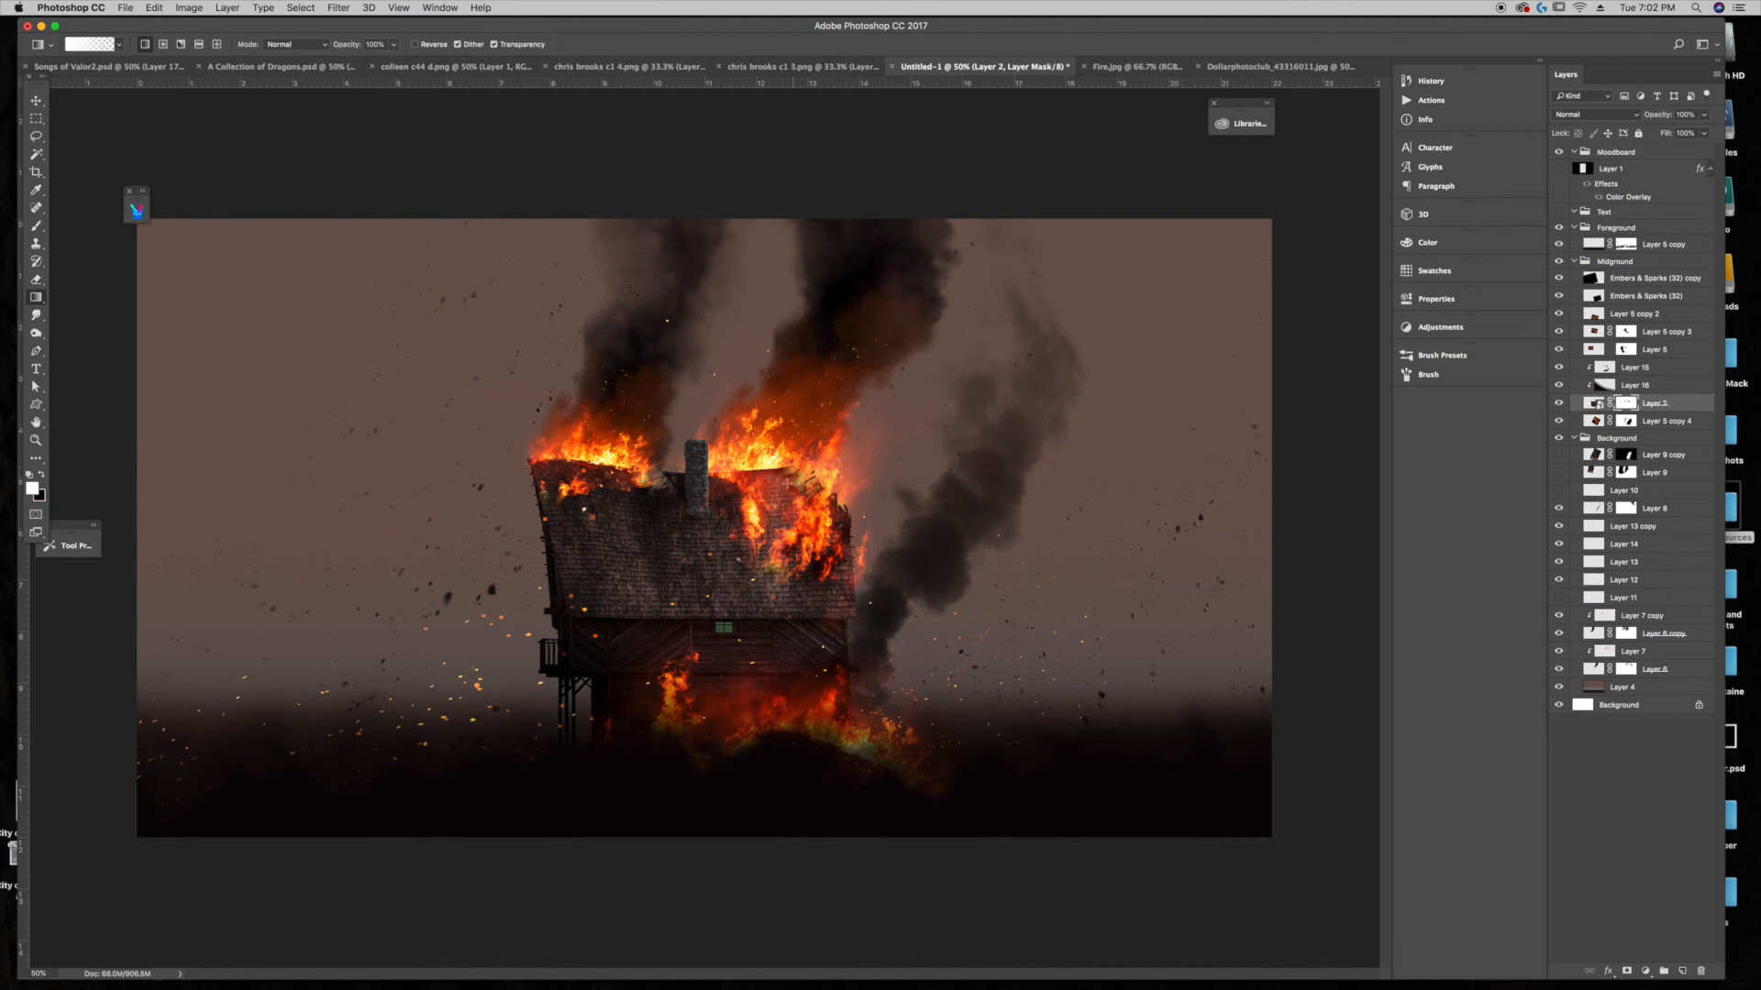
Step: Compare the house with Layer 2's mask disabled and enabled
right_click(1618, 407)
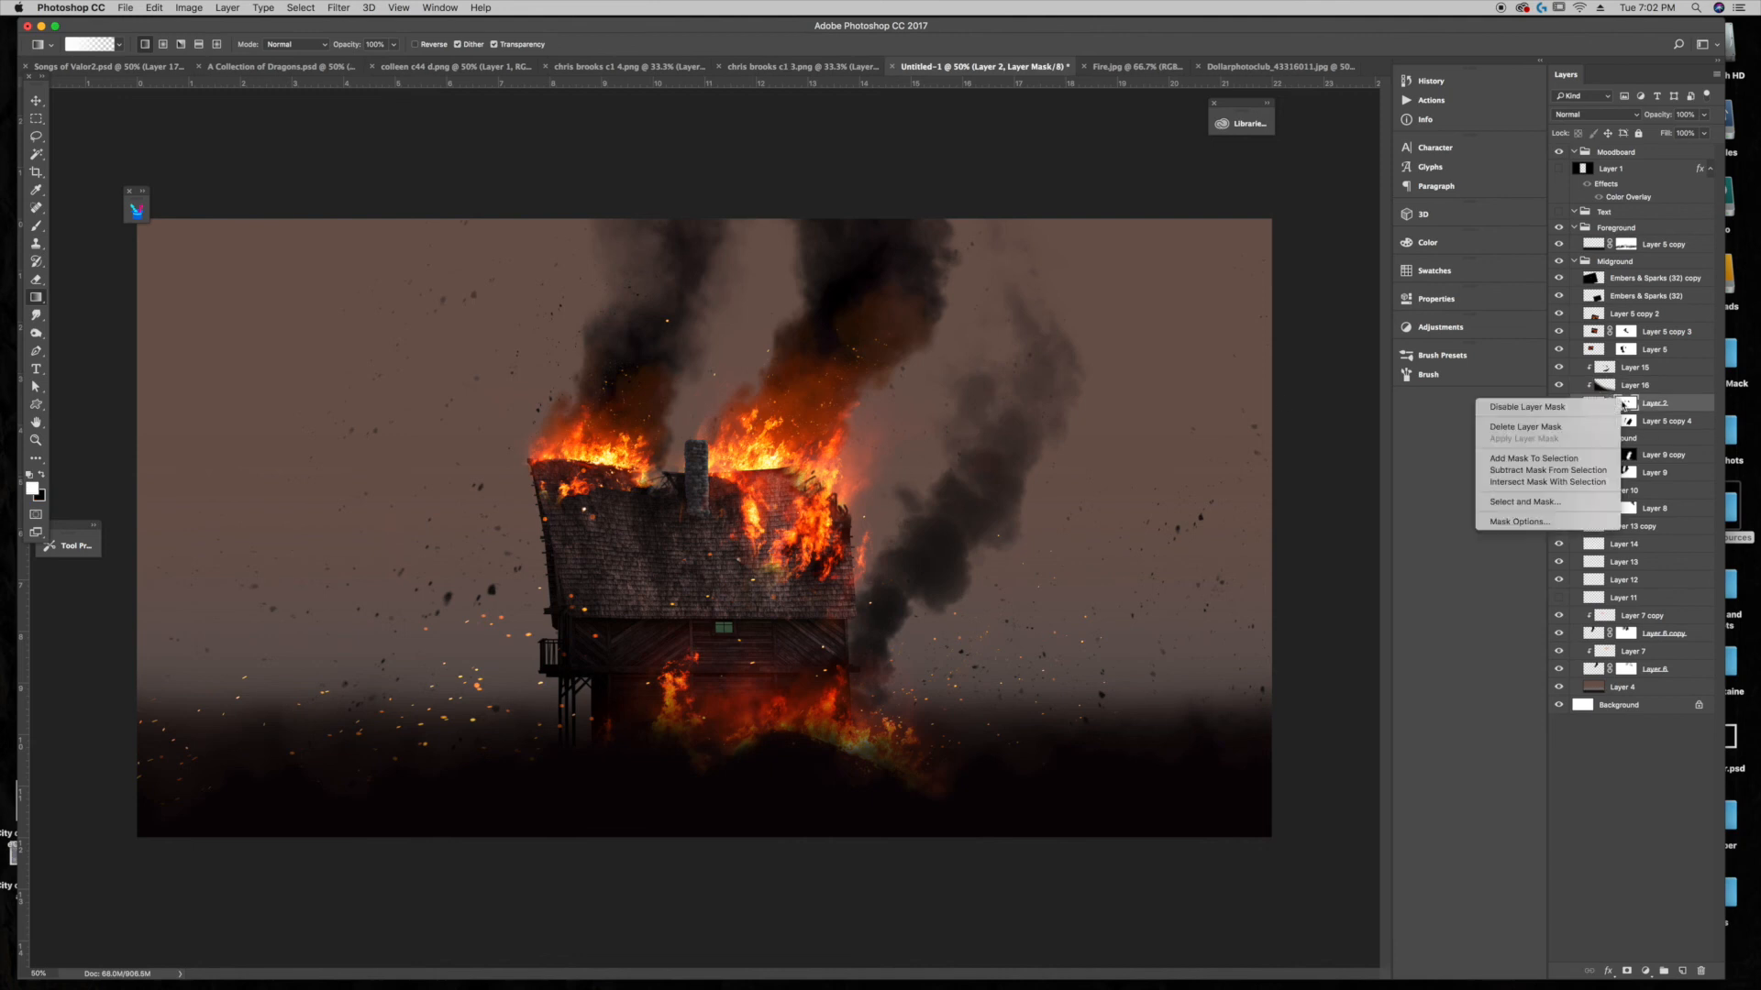
left_click(1581, 413)
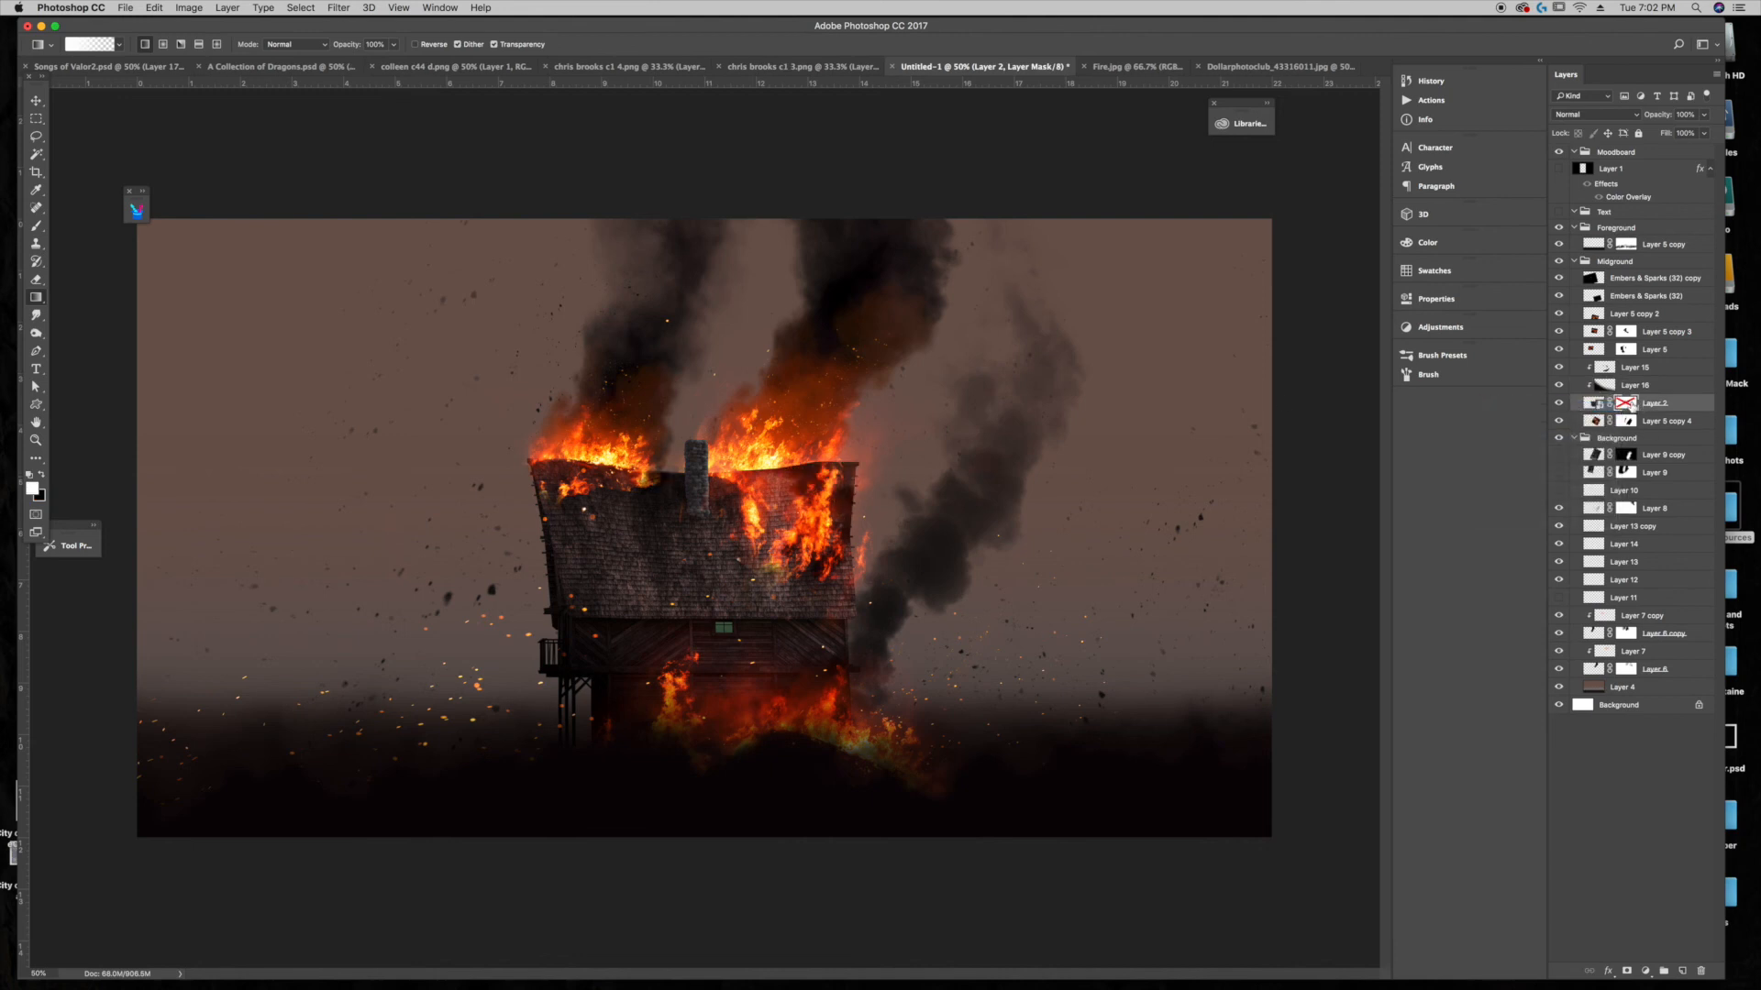
right_click(1628, 405)
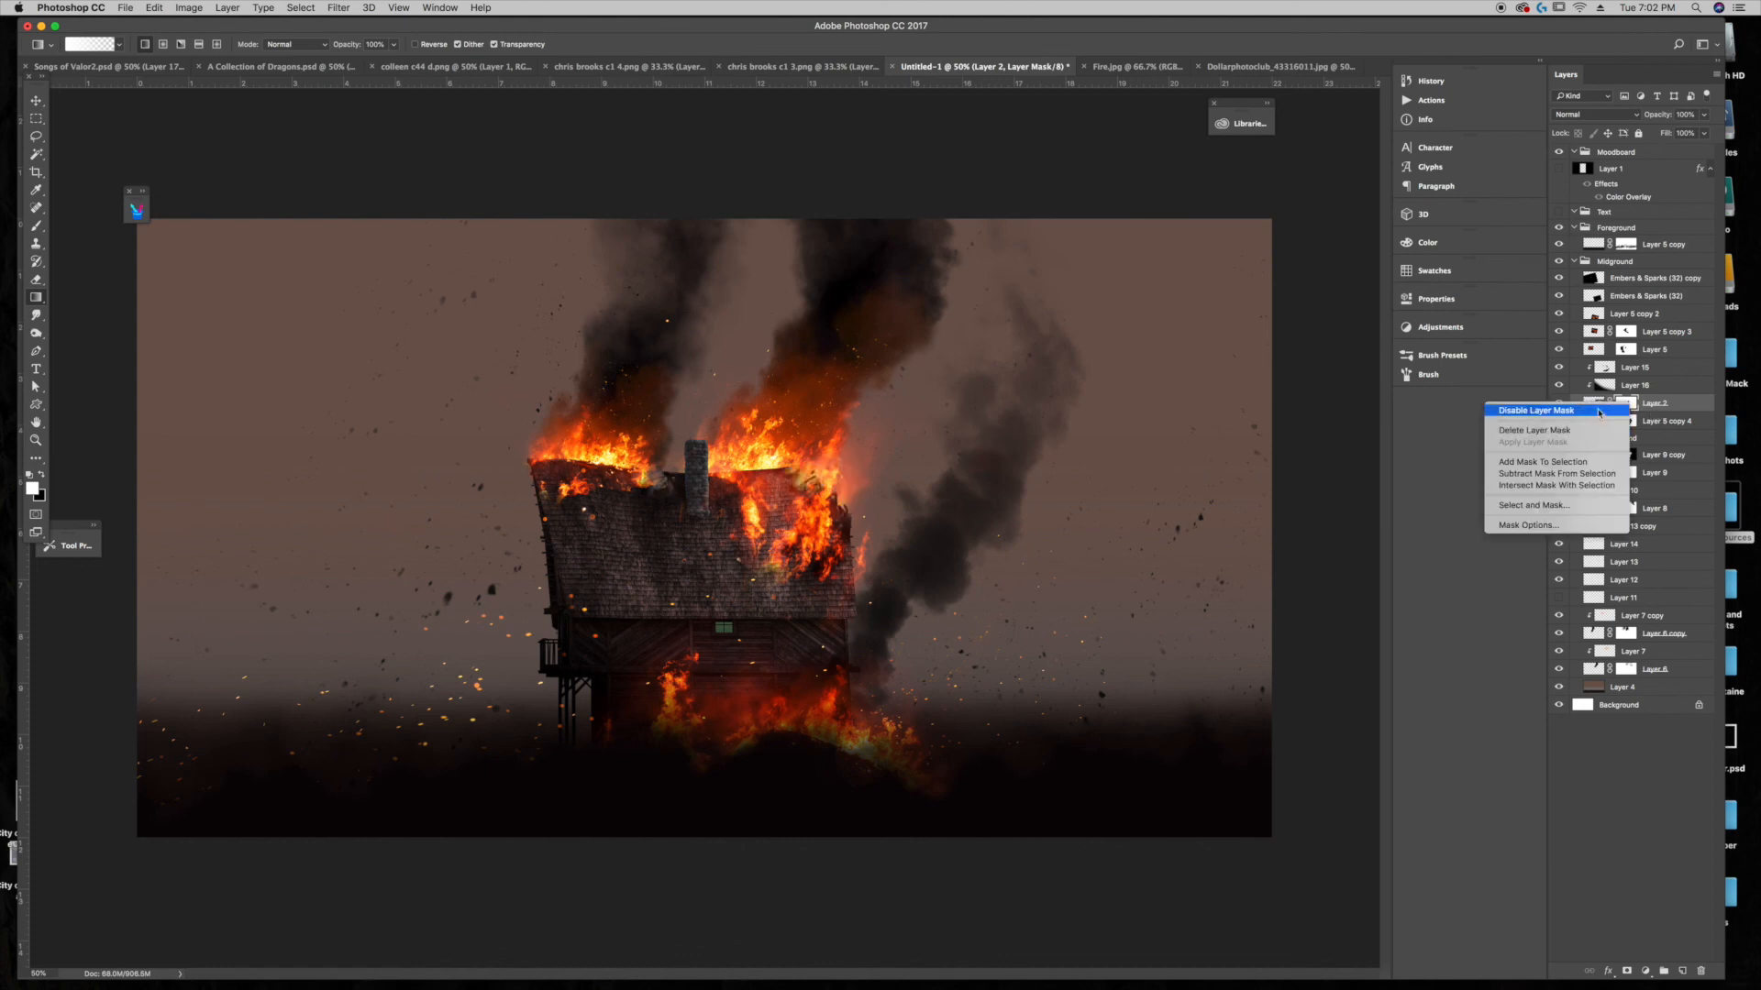
left_click(1540, 410)
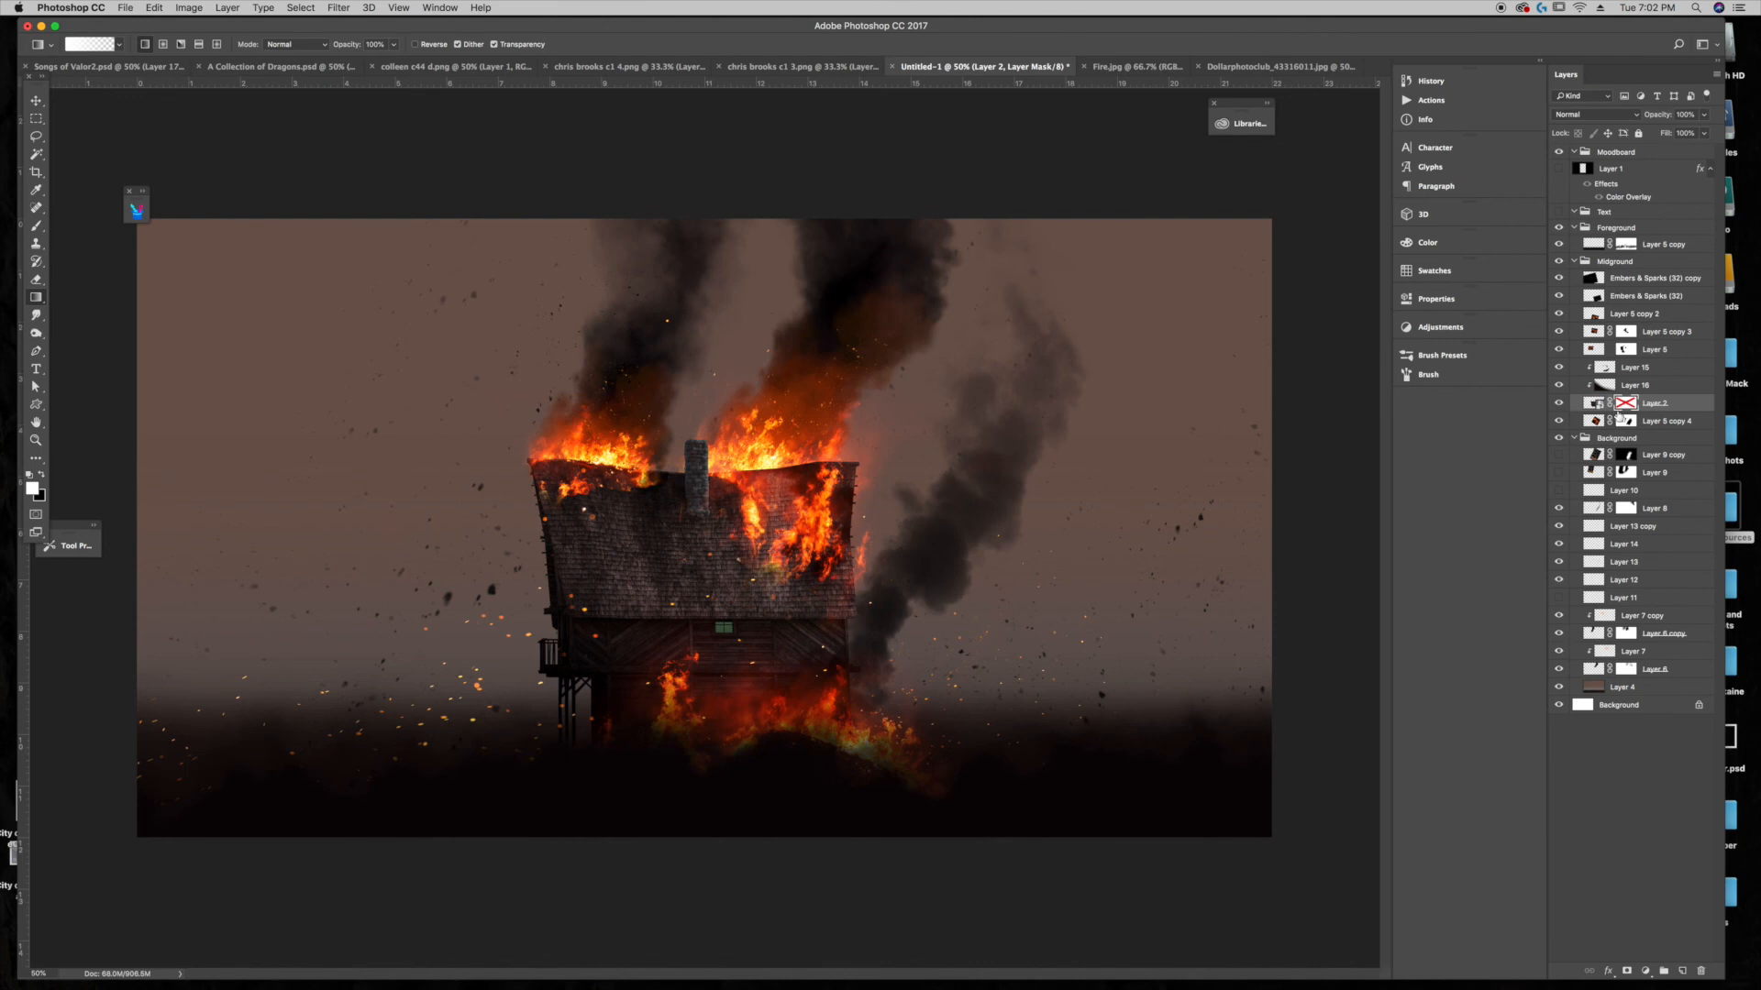
left_click(1620, 406)
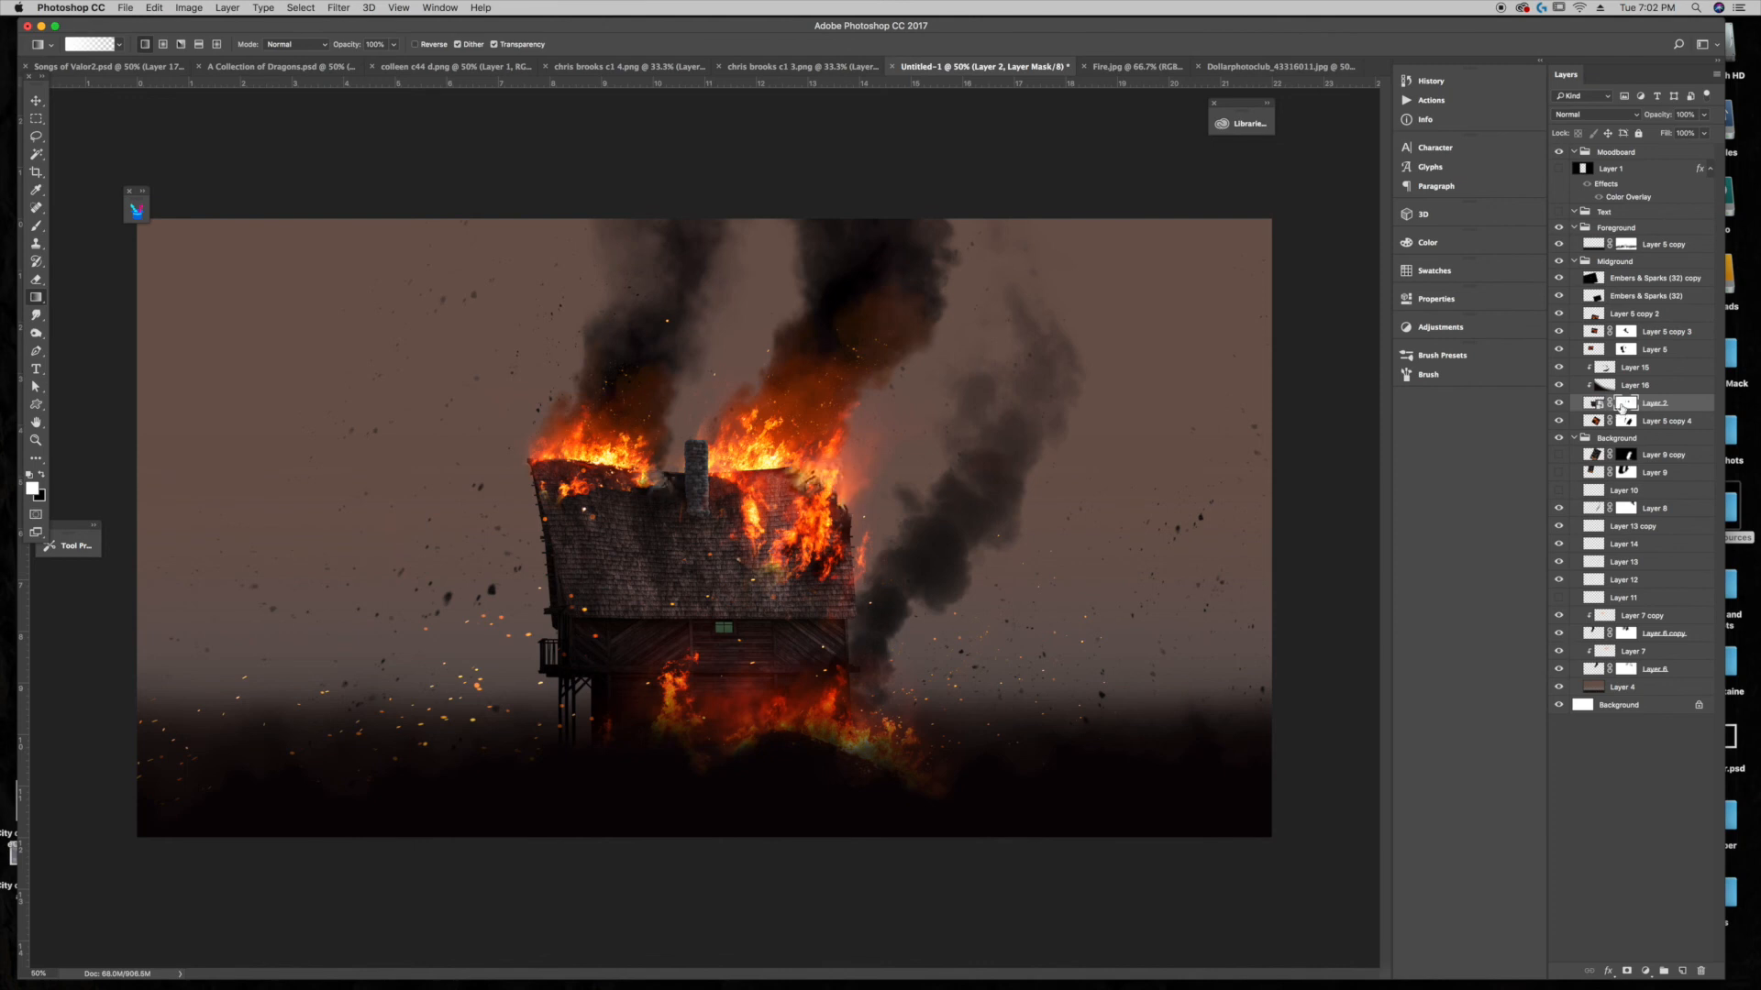
Step: Choose a wide wreckage brush from the Rons Apocalypse brush set
left_click(137, 211)
left_click_drag(550, 392, 566, 245)
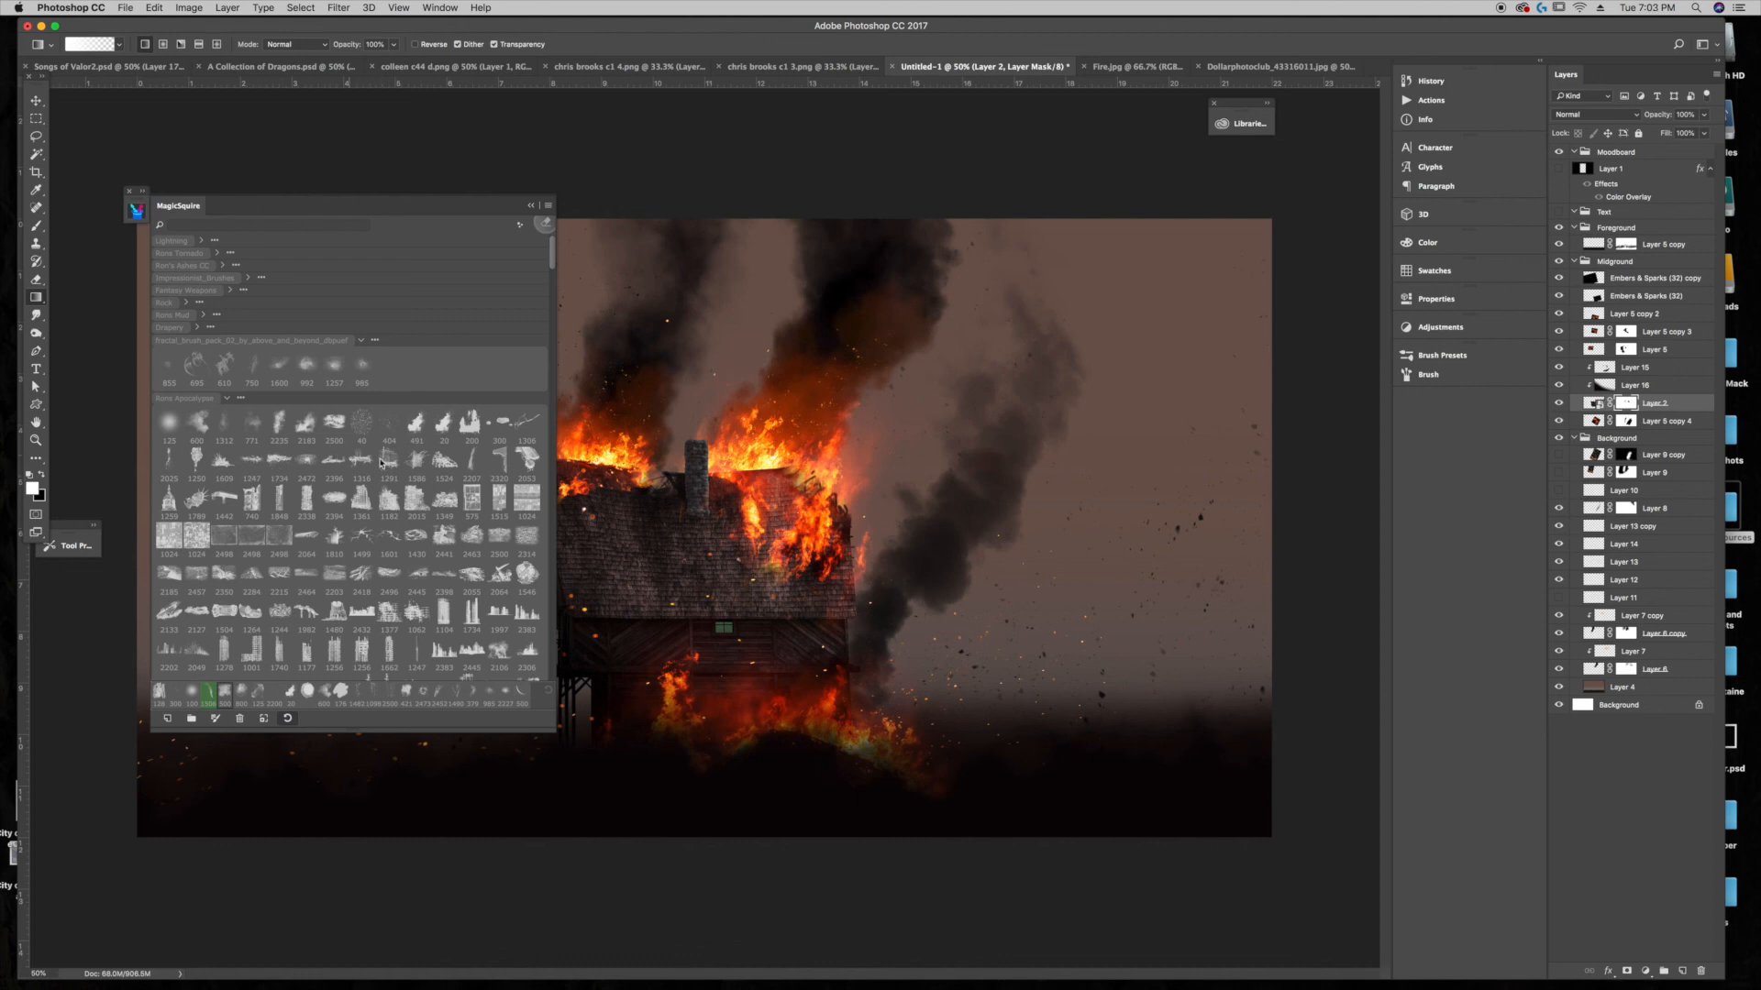
scroll(414, 492, "down", 1)
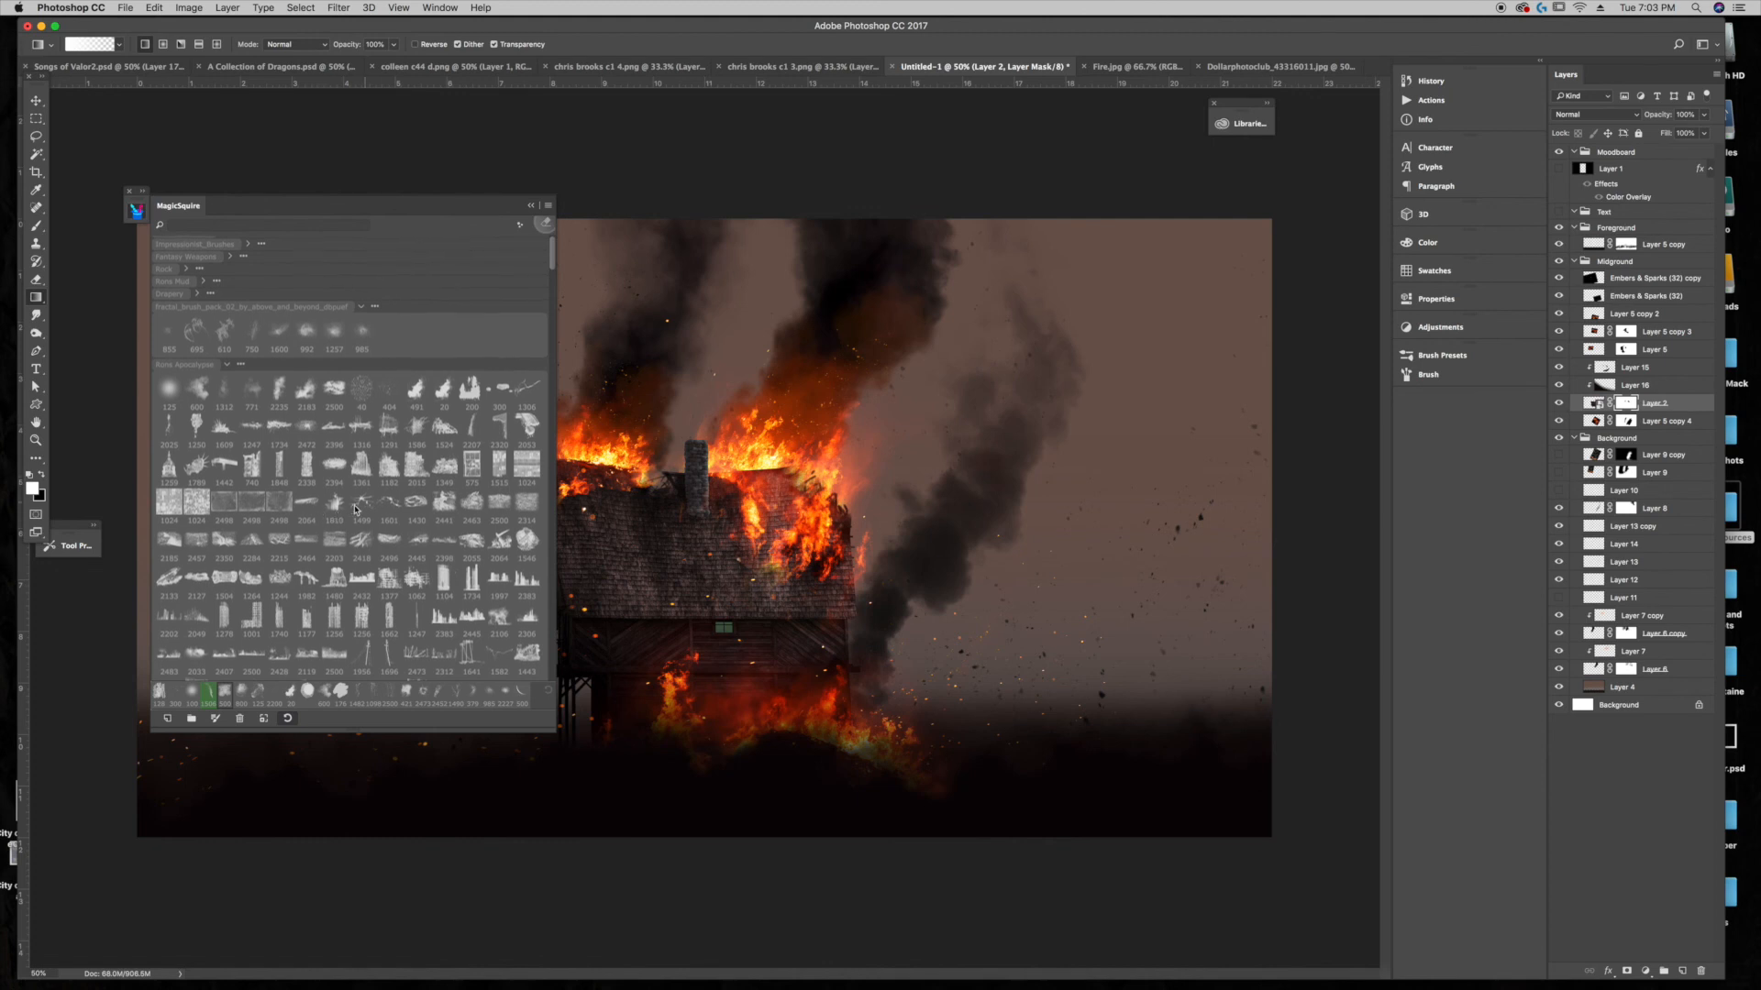
left_click(285, 428)
left_click(335, 433)
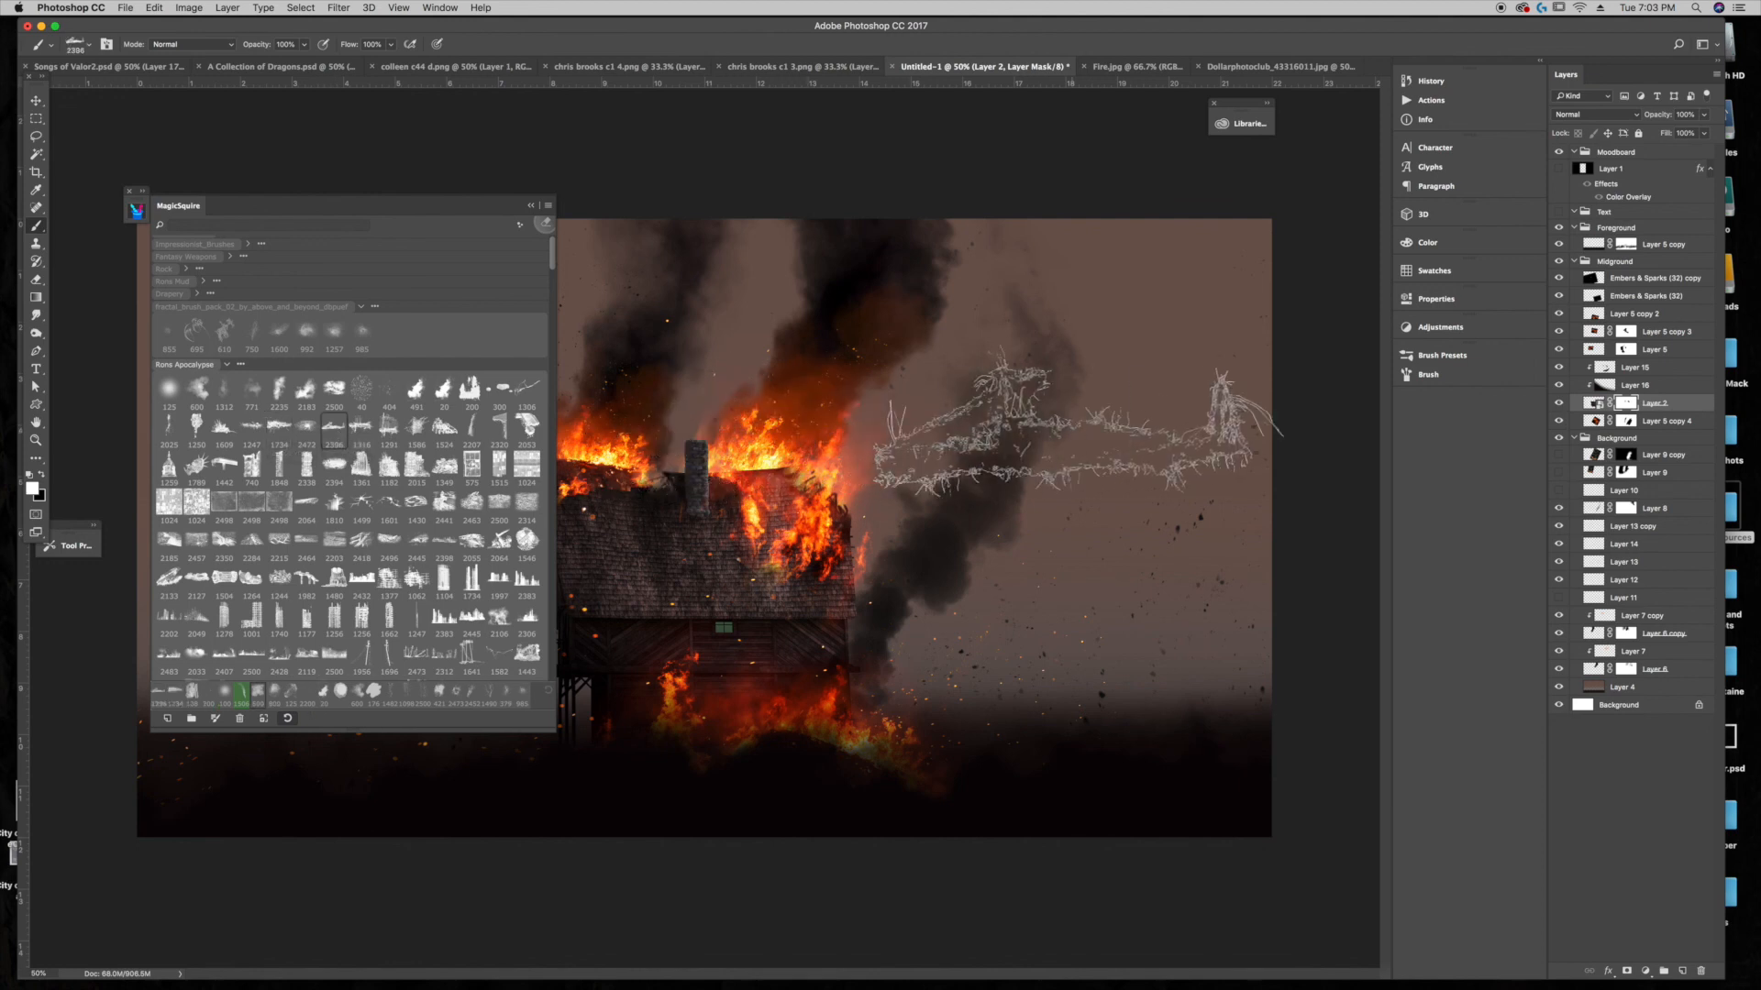
left_click(1656, 369)
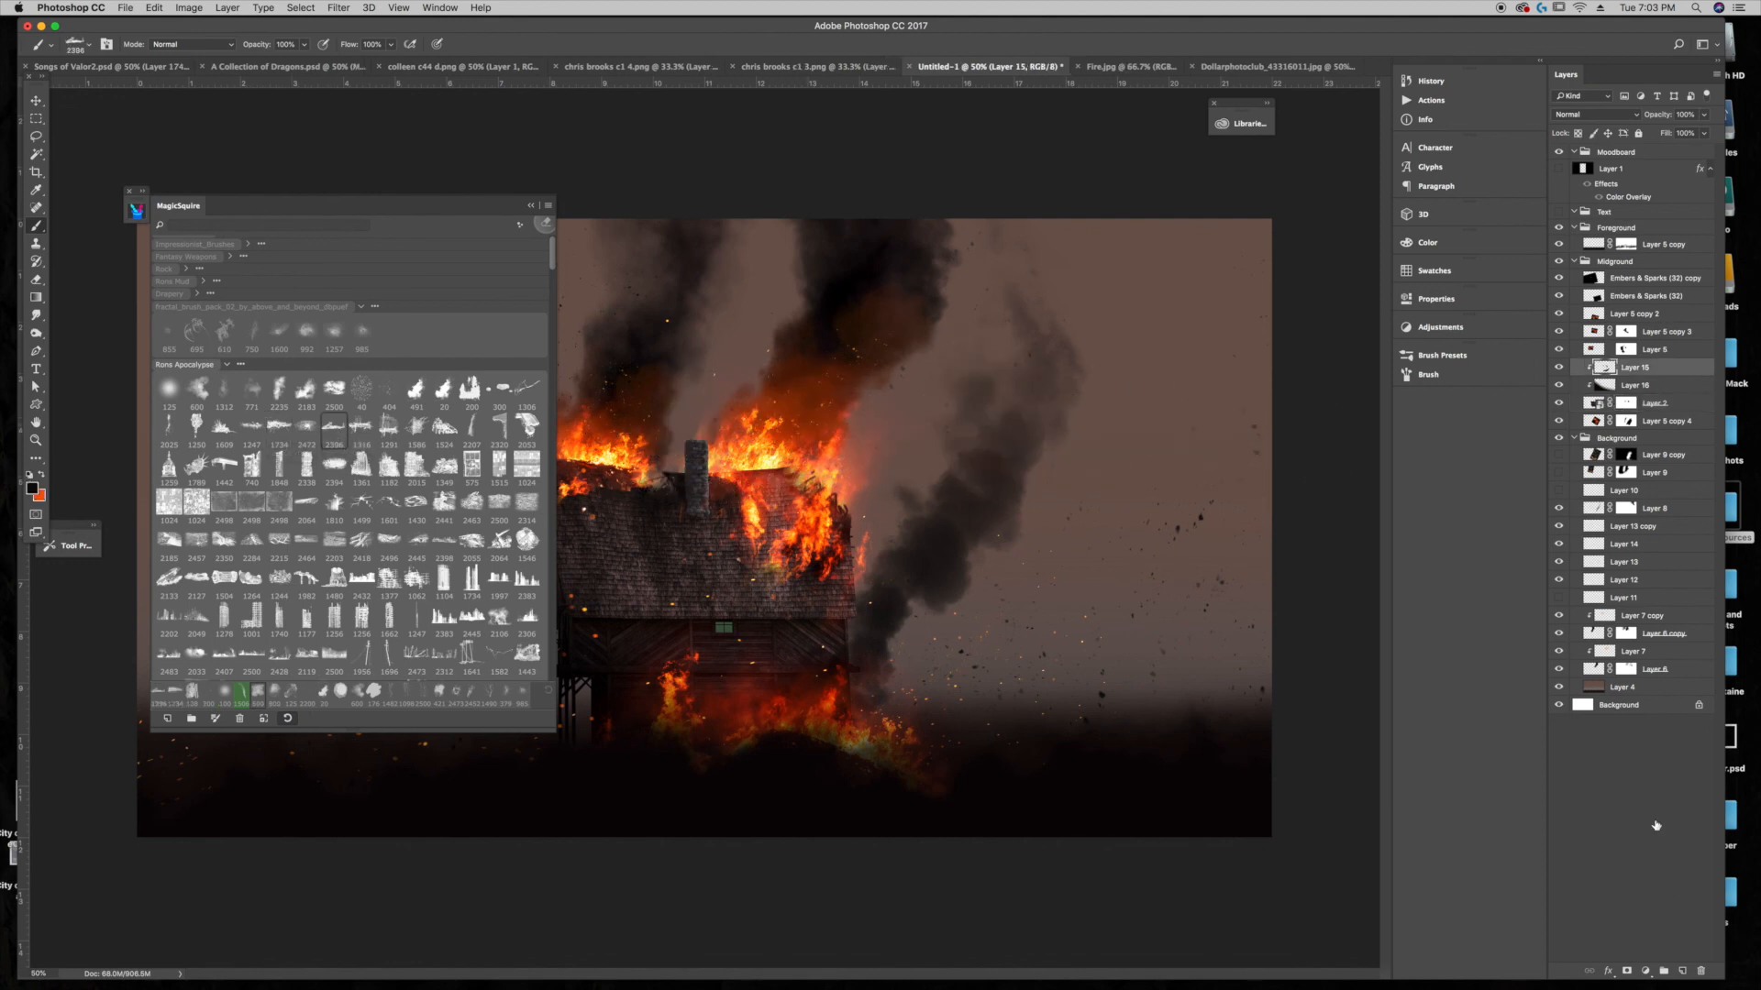
left_click(1682, 972)
left_click(940, 415)
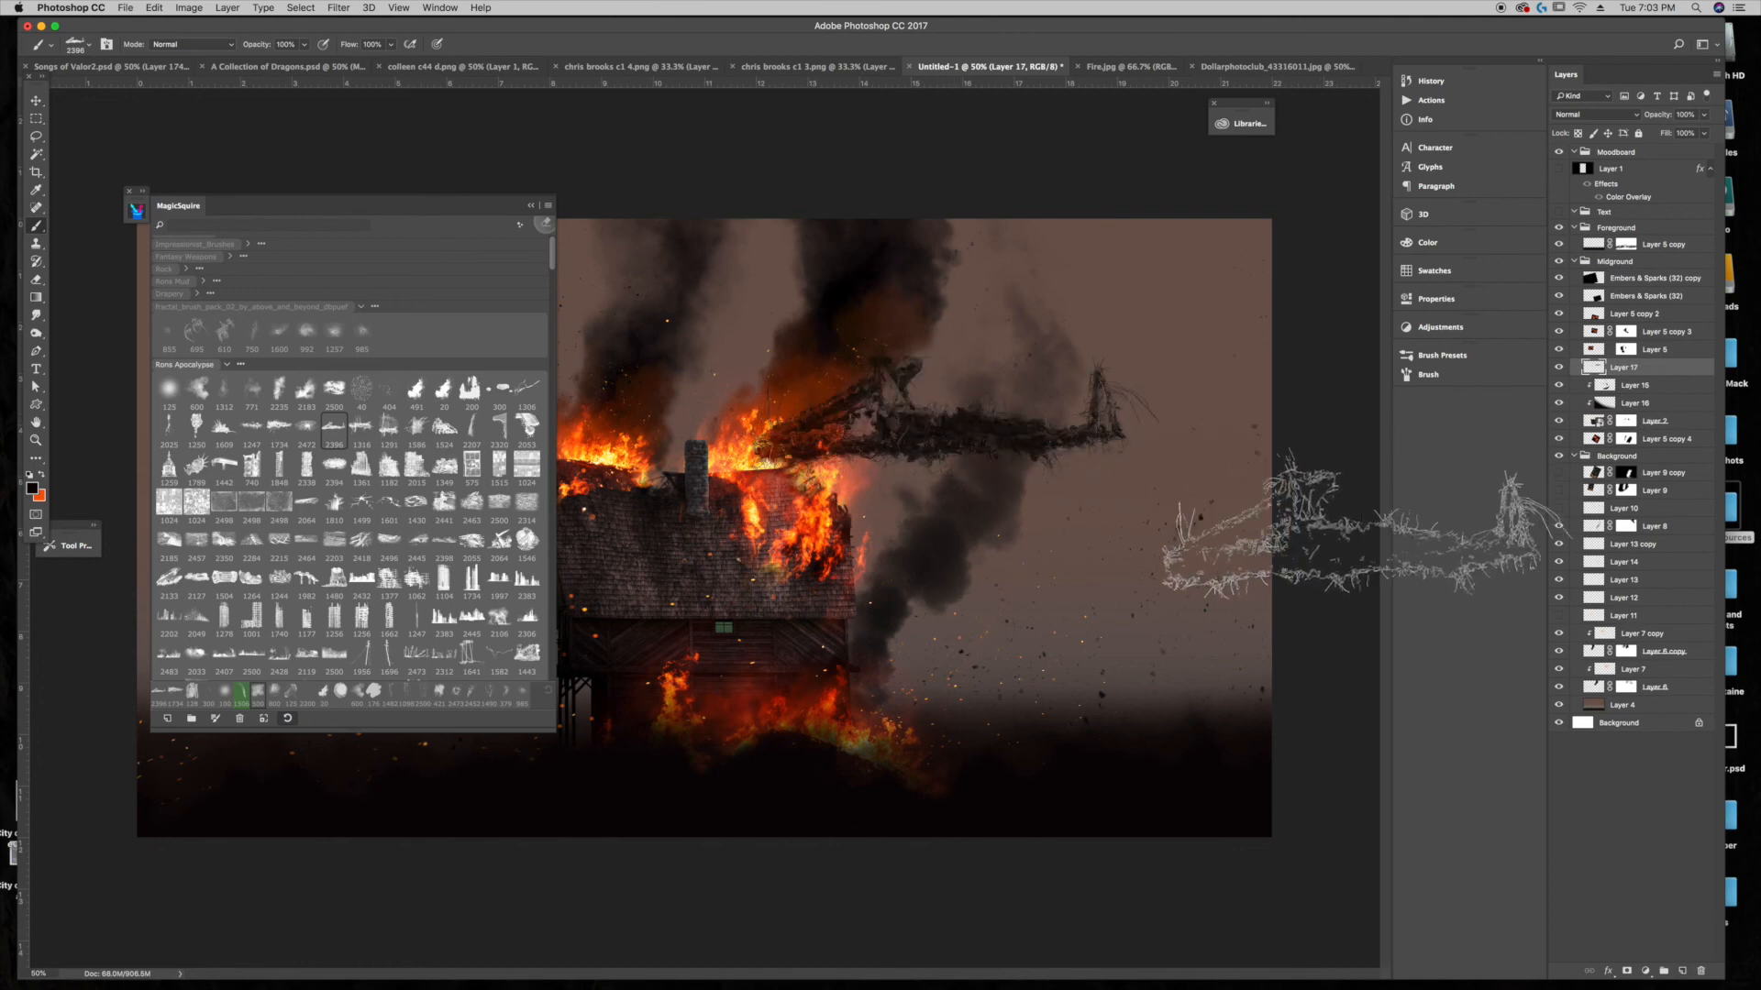
left_click(36, 99)
left_click_drag(1096, 440, 1174, 390)
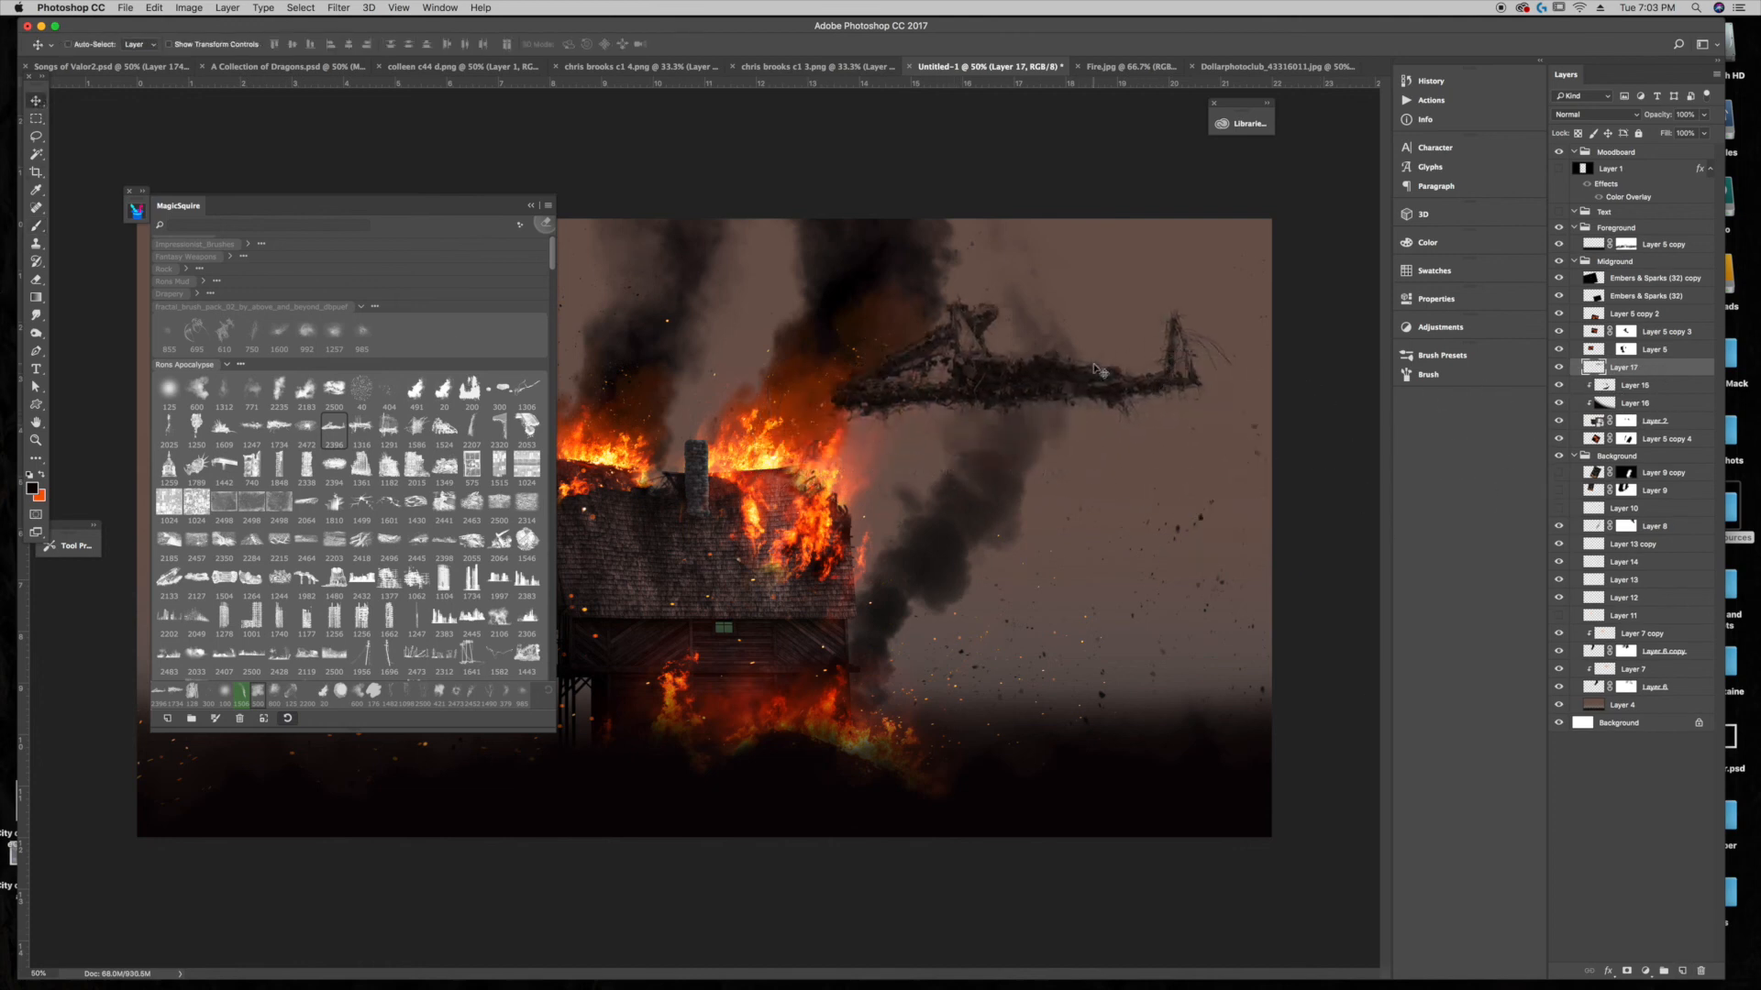
left_click_drag(1655, 378, 1701, 970)
Step: Move Layer 17 with the wreckage below Layer 2 so it sits behind the house, and reduce the brush size to 1200
left_click_drag(1662, 426, 1660, 424)
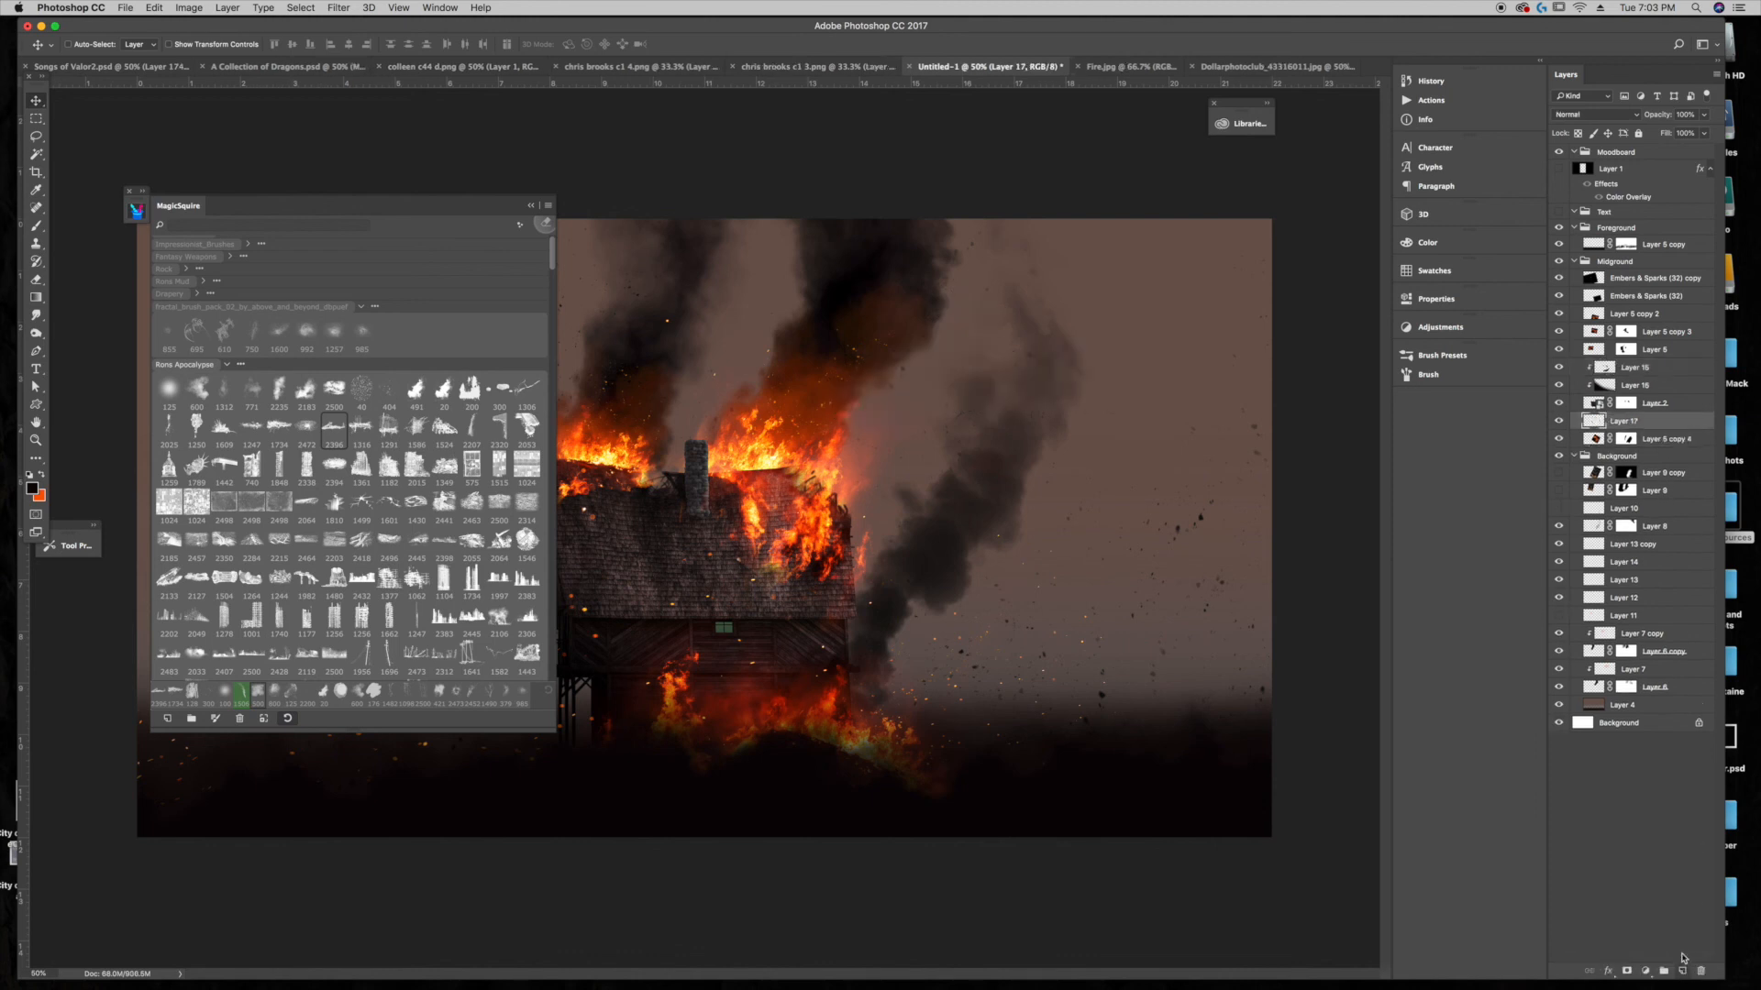
left_click(35, 224)
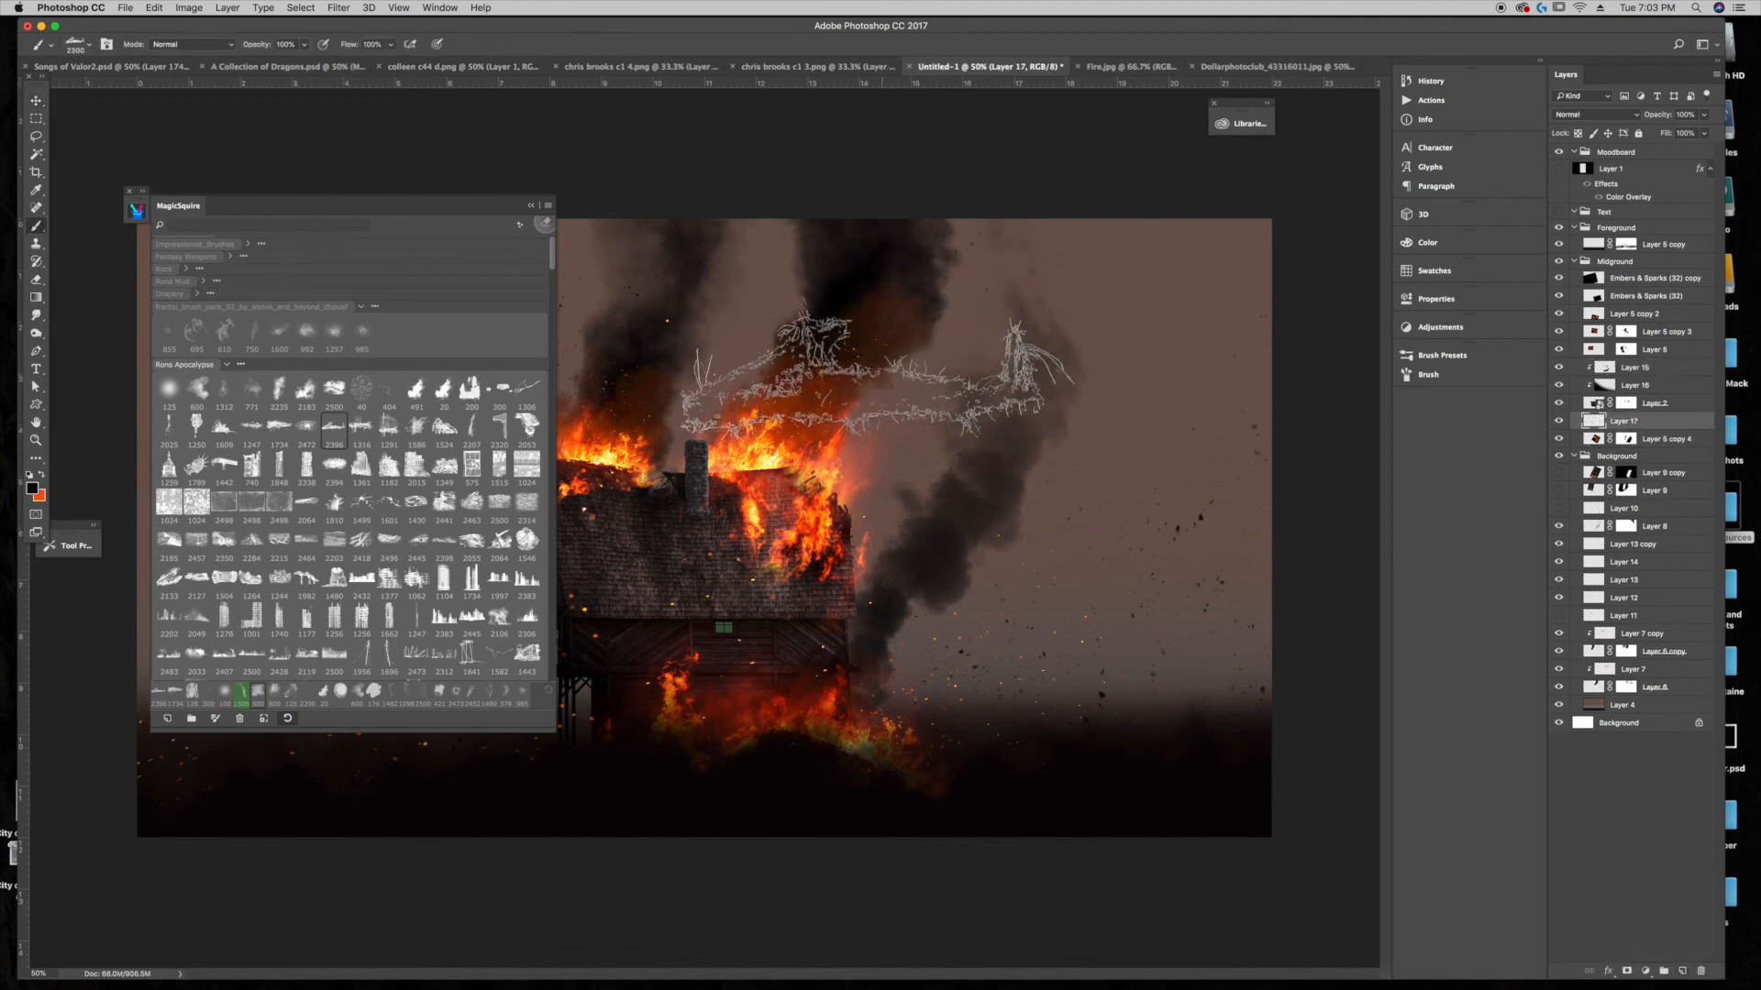
key("[")
key("[")
key("[")
key("[")
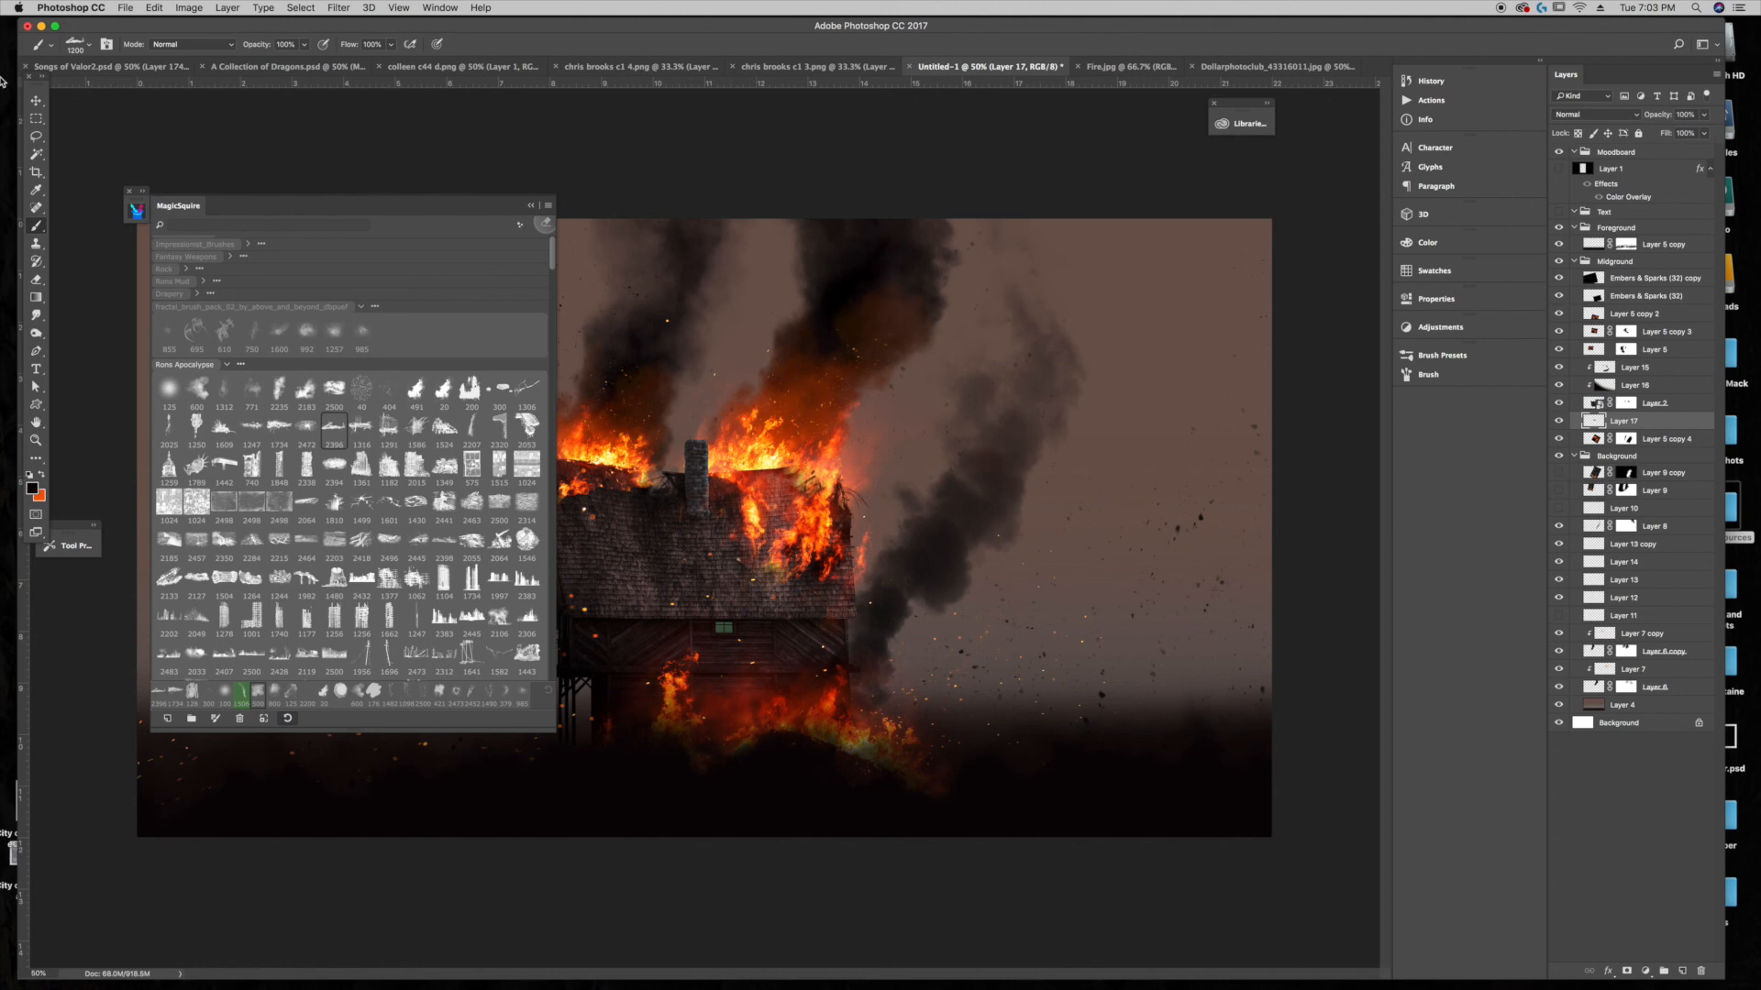
key("v")
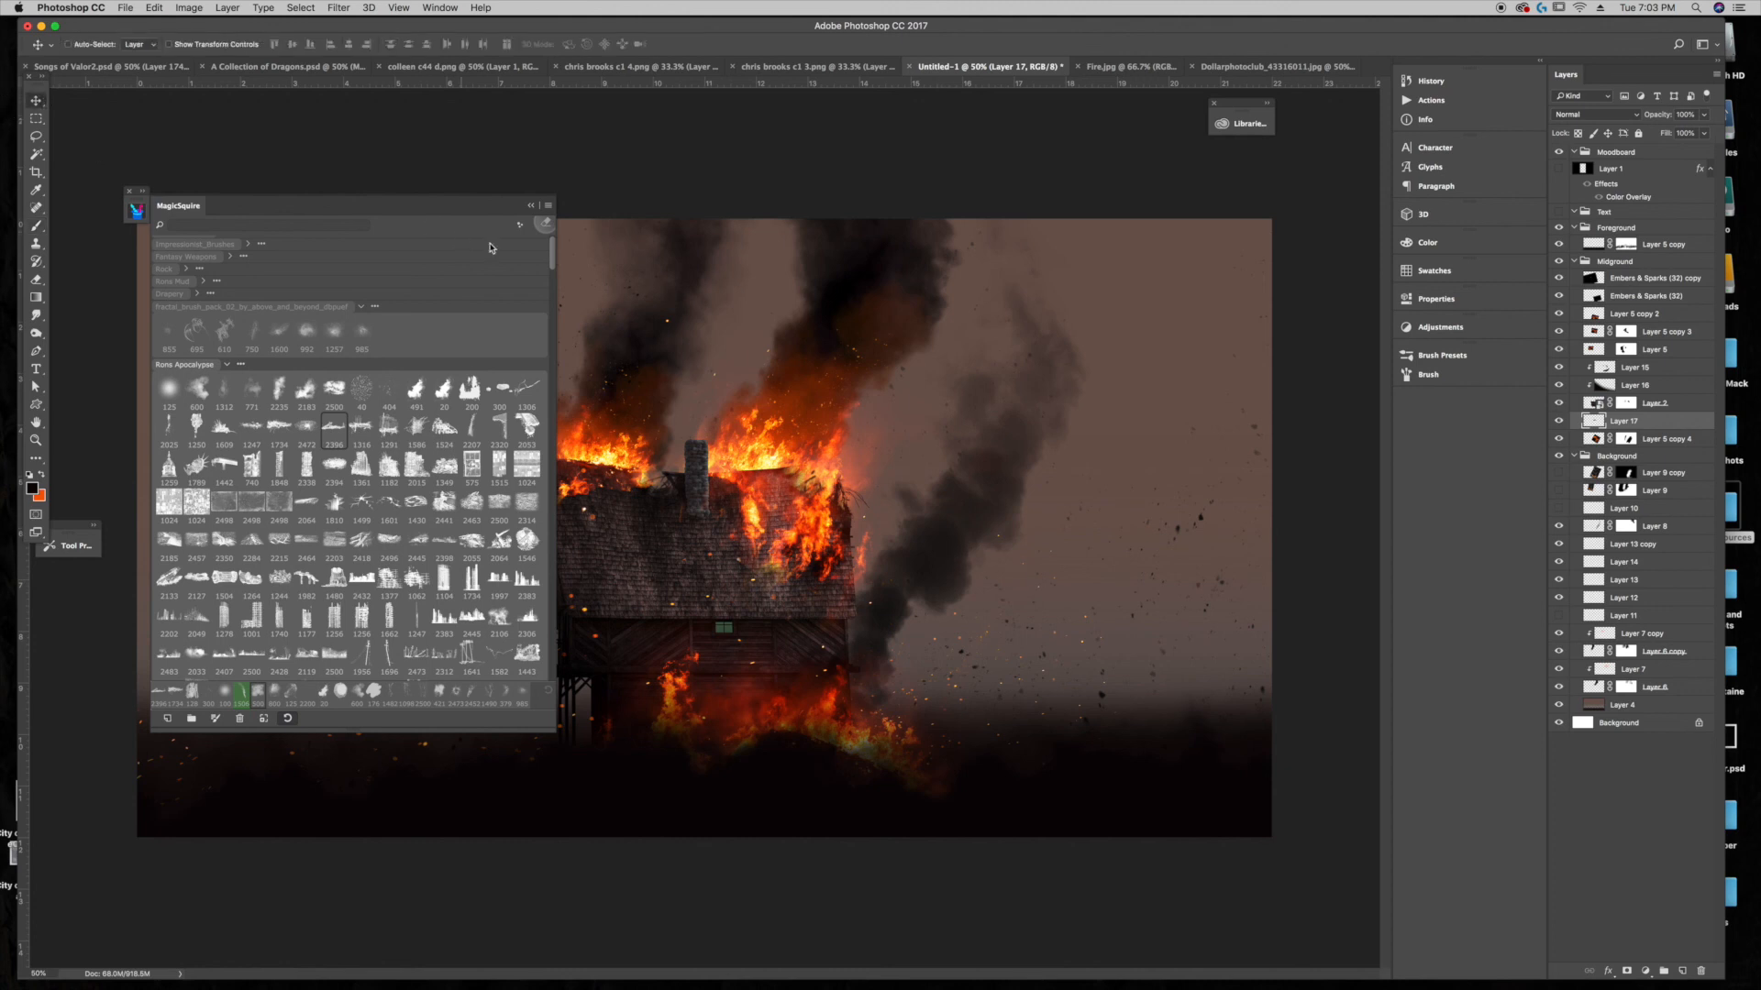
left_click(533, 207)
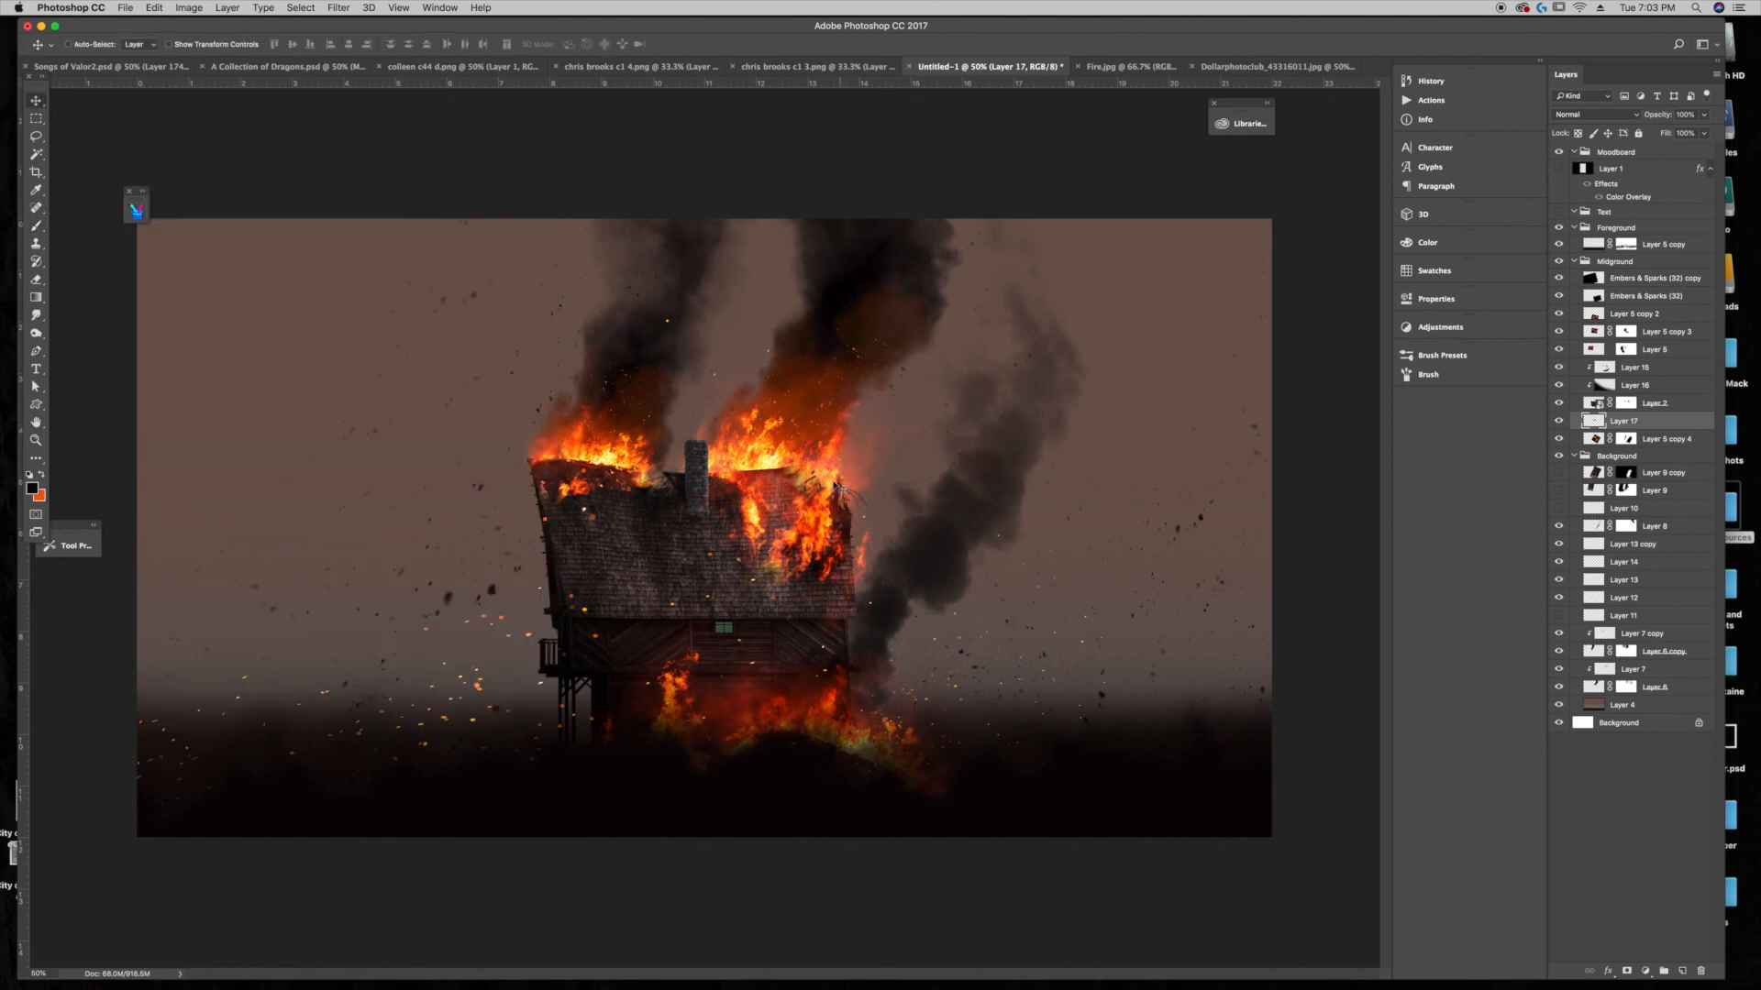
Step: Stamp the wreckage brush once on a new layer, free-transform it and place it at the roof's right edge
left_click(36, 228)
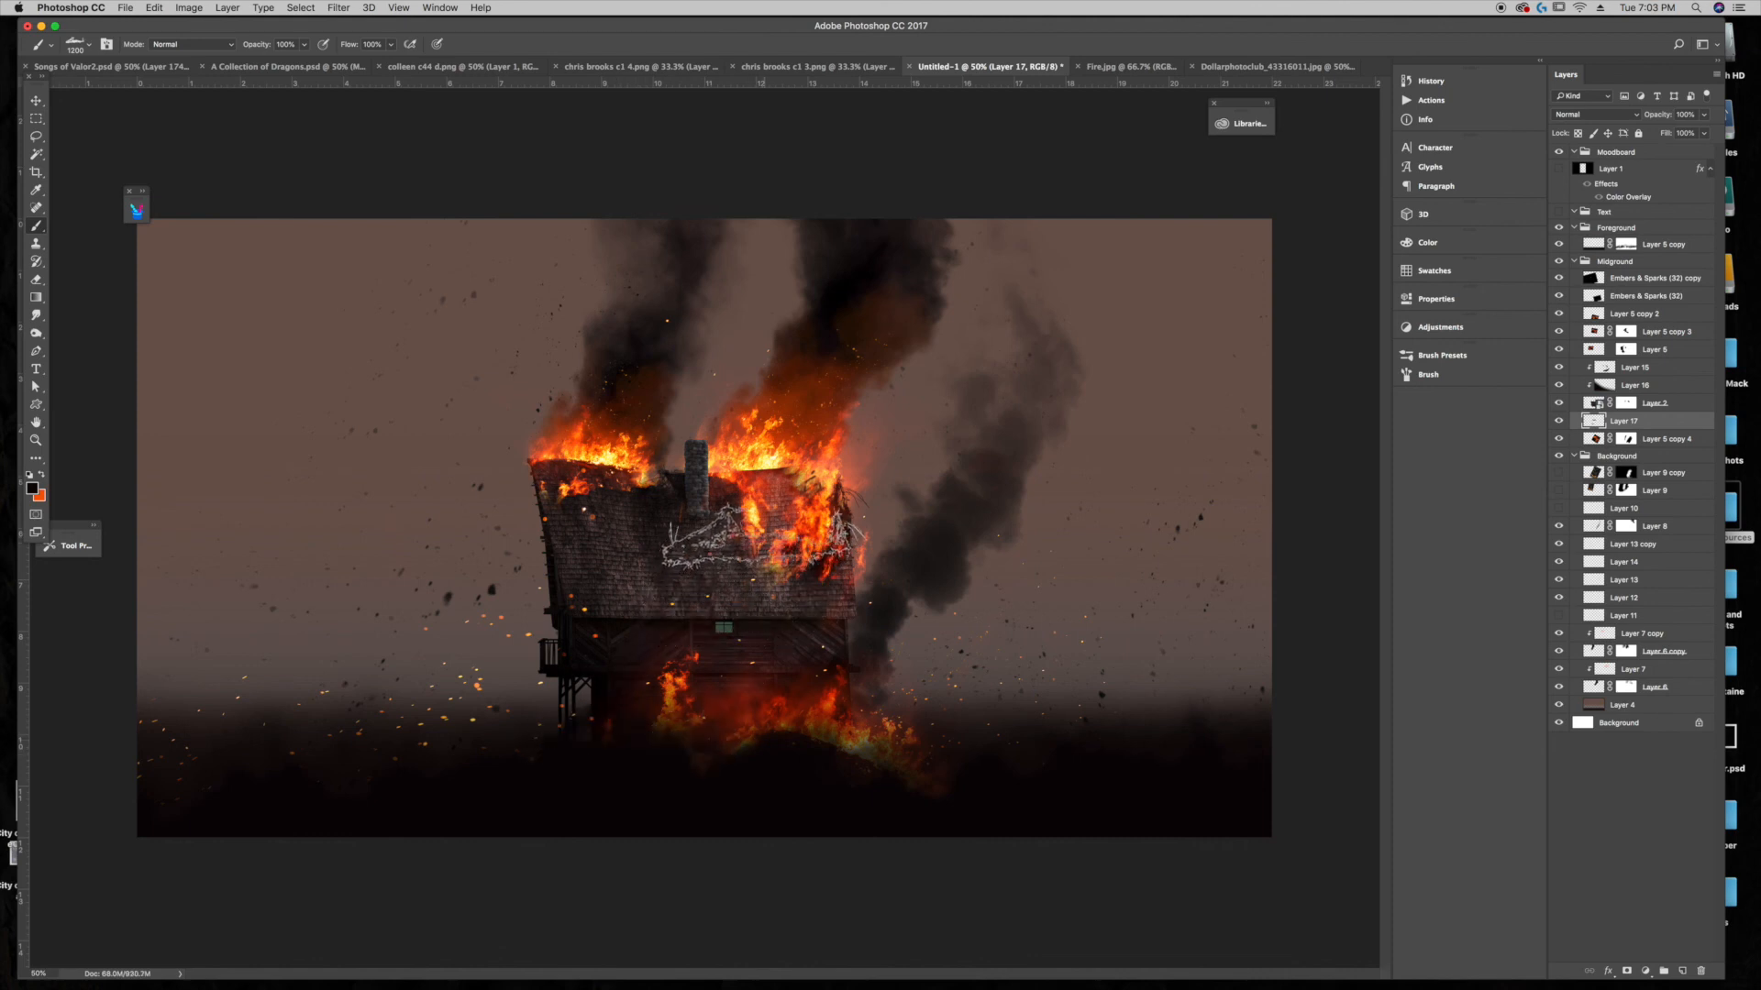
left_click(1683, 971)
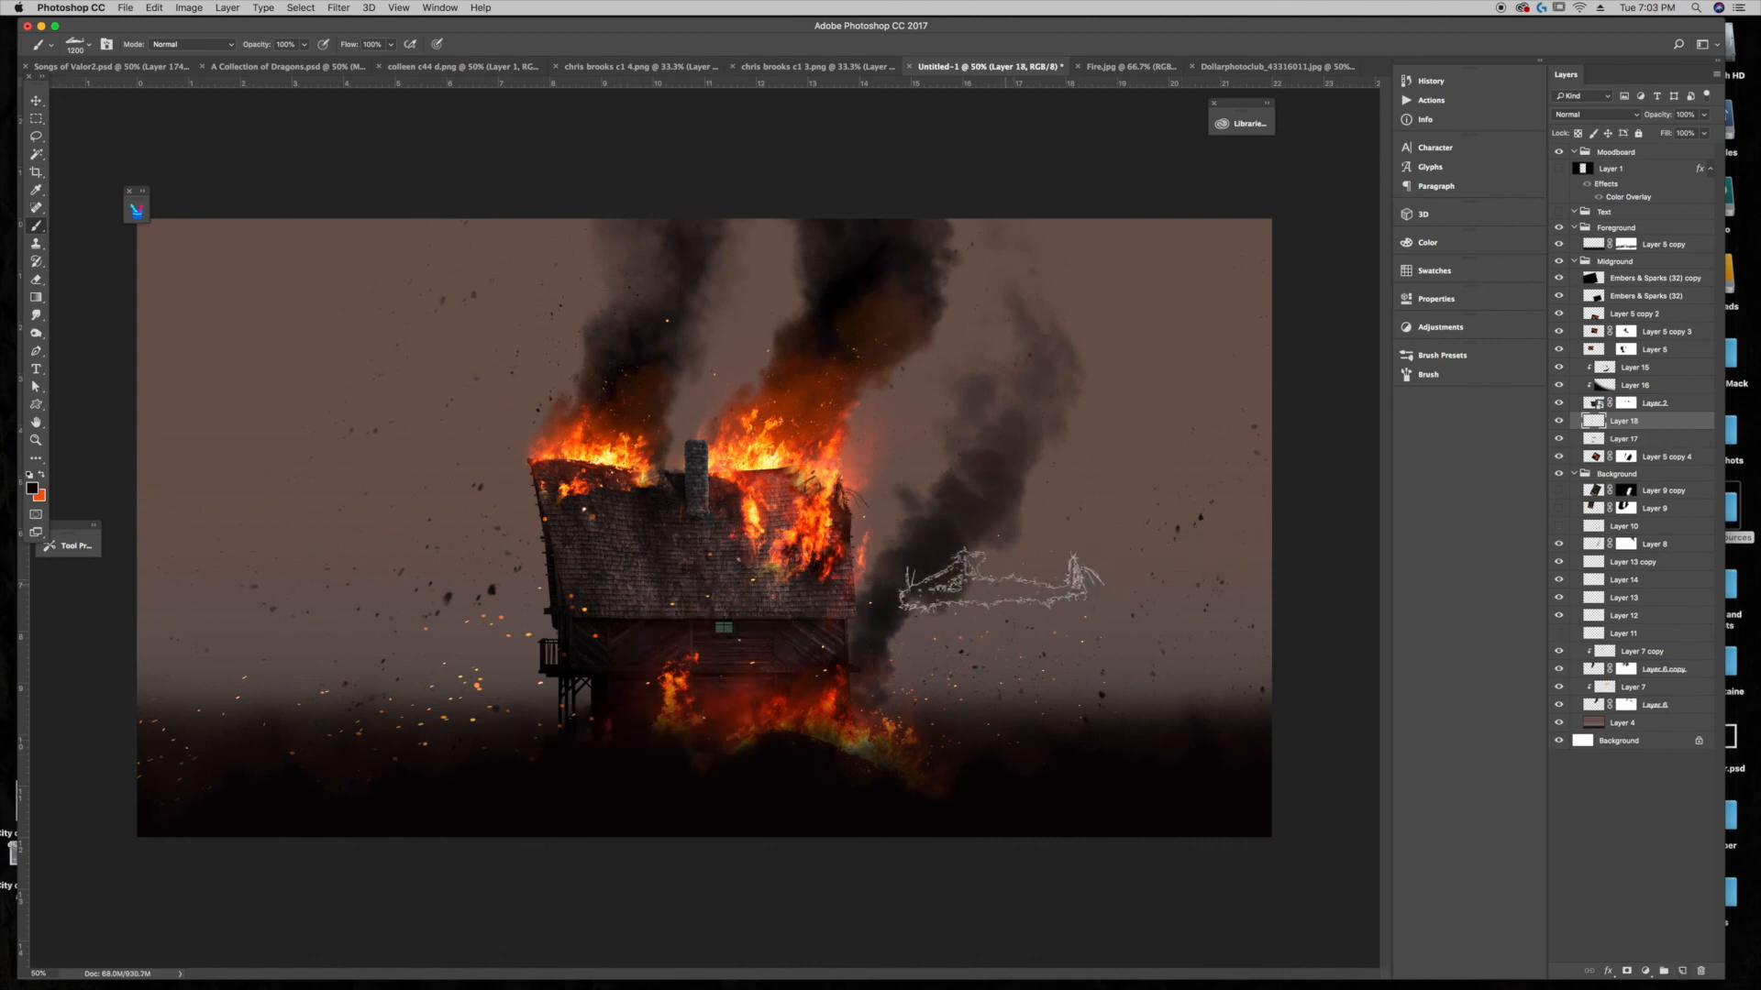
left_click(1001, 581)
key("super+t")
mouse_move(1154, 495)
left_mouse_down()
mouse_move(901, 757)
mouse_move(862, 596)
mouse_move(933, 505)
left_mouse_up()
key("Return")
left_click(33, 103)
left_click_drag(1032, 539, 862, 504)
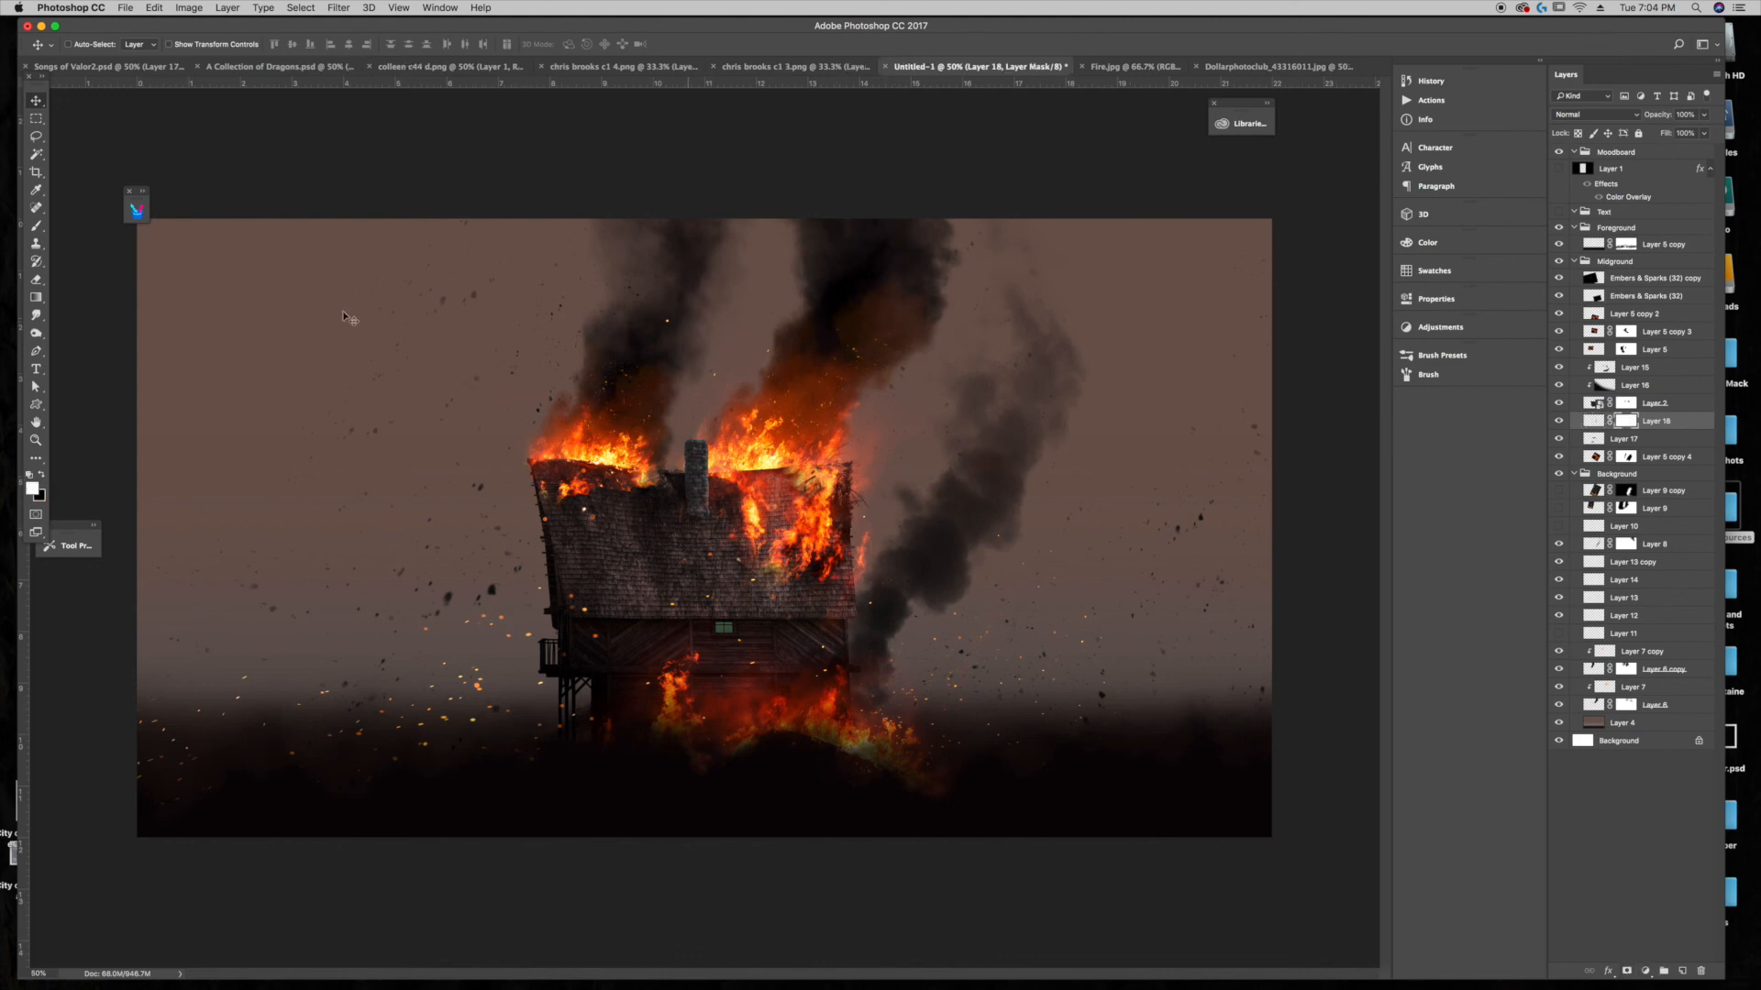
Step: Blend Layer 18's wreckage through its mask with a black cloud-shaped brush, comparing the result with the layer hidden and shown
left_click_drag(138, 210, 146, 213)
left_click(145, 213)
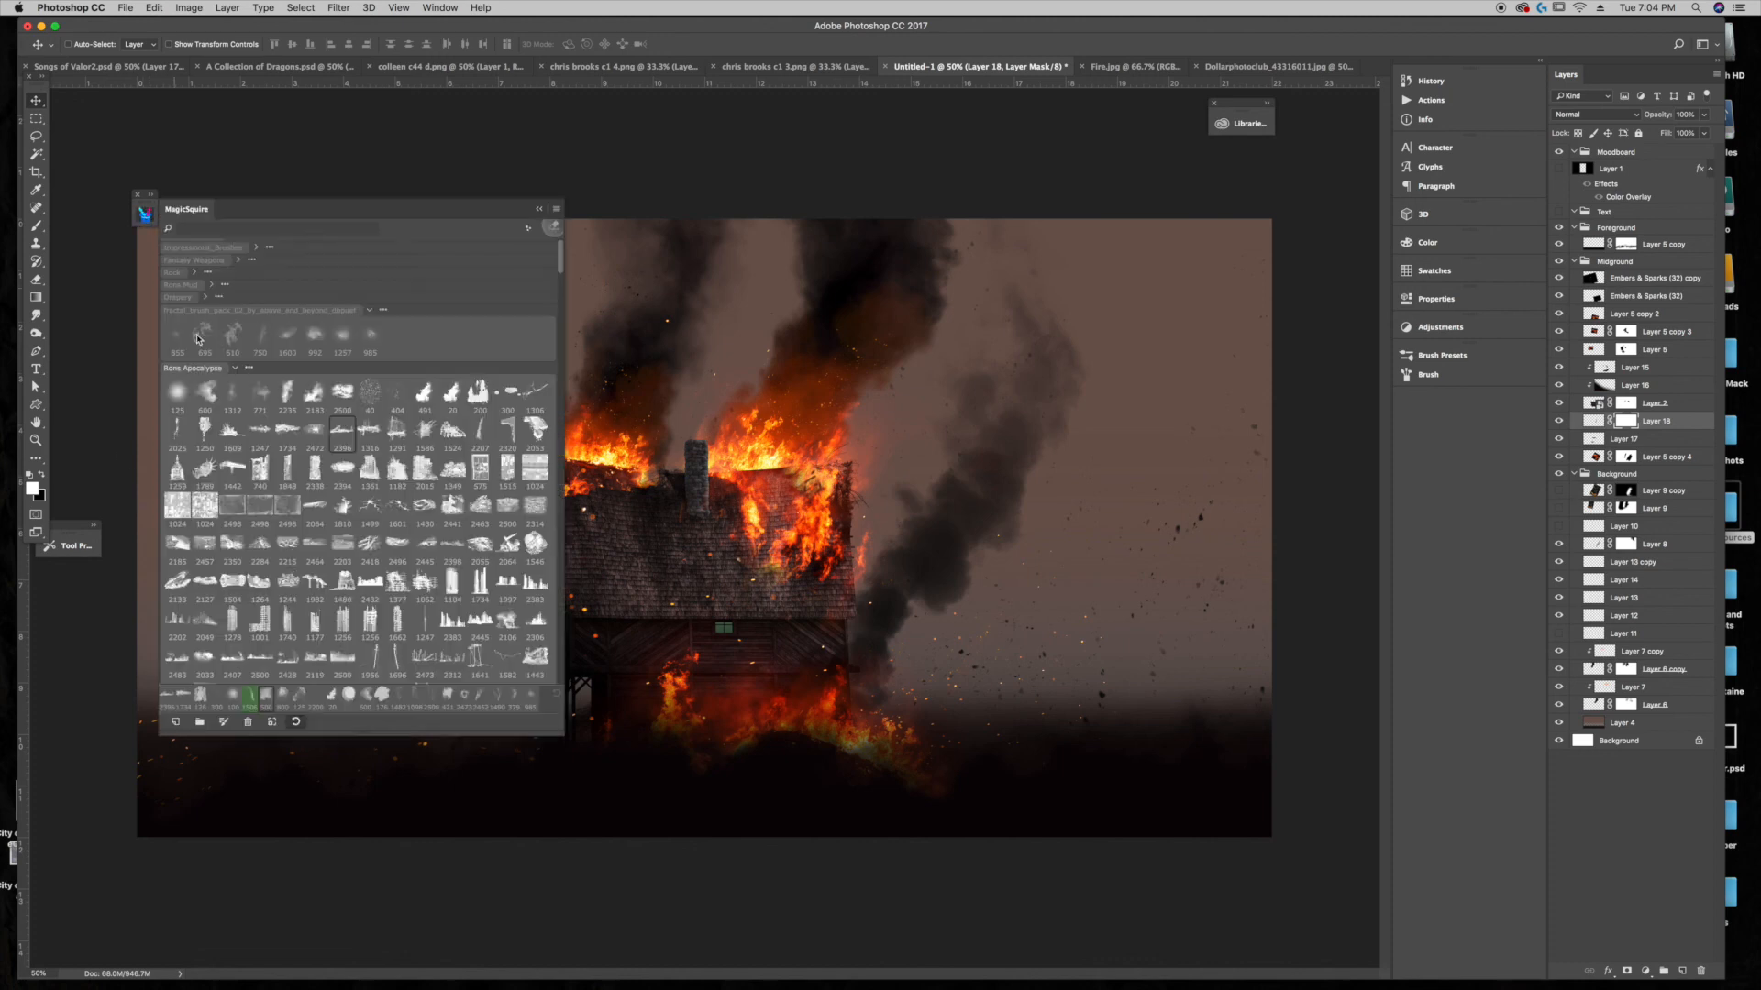
left_click(37, 227)
left_click(540, 209)
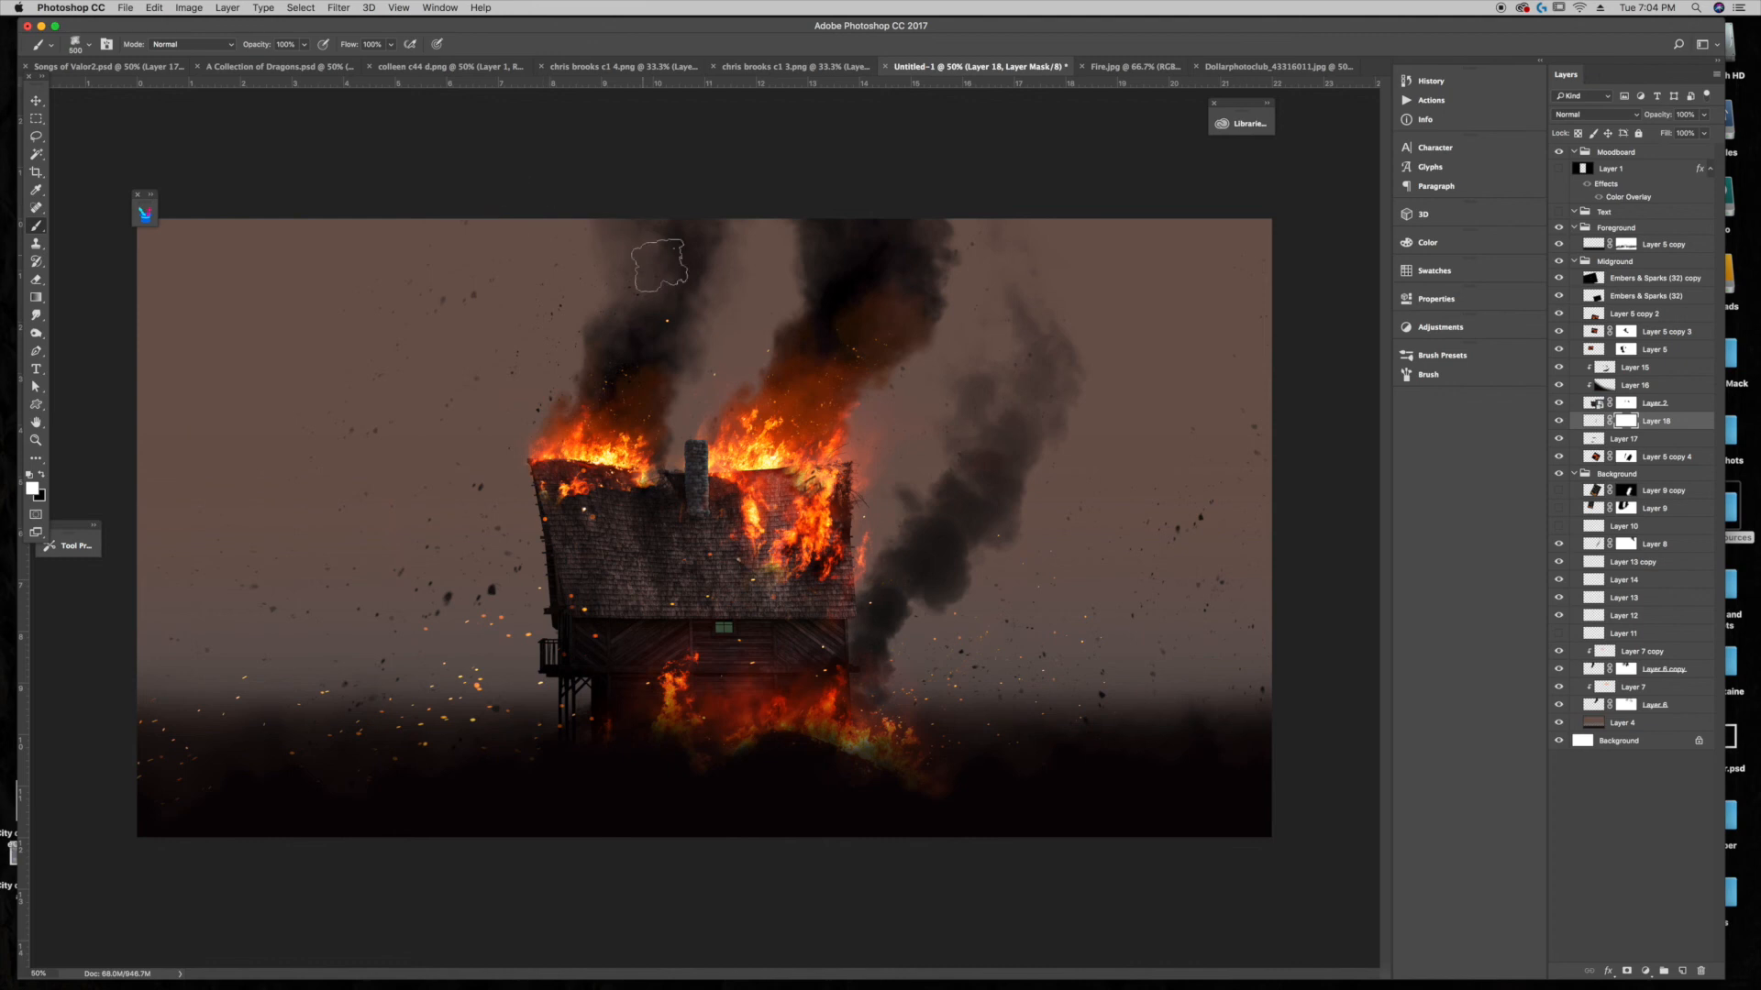
left_click(40, 476)
left_click(1559, 422)
left_click(1559, 422)
left_click(36, 100)
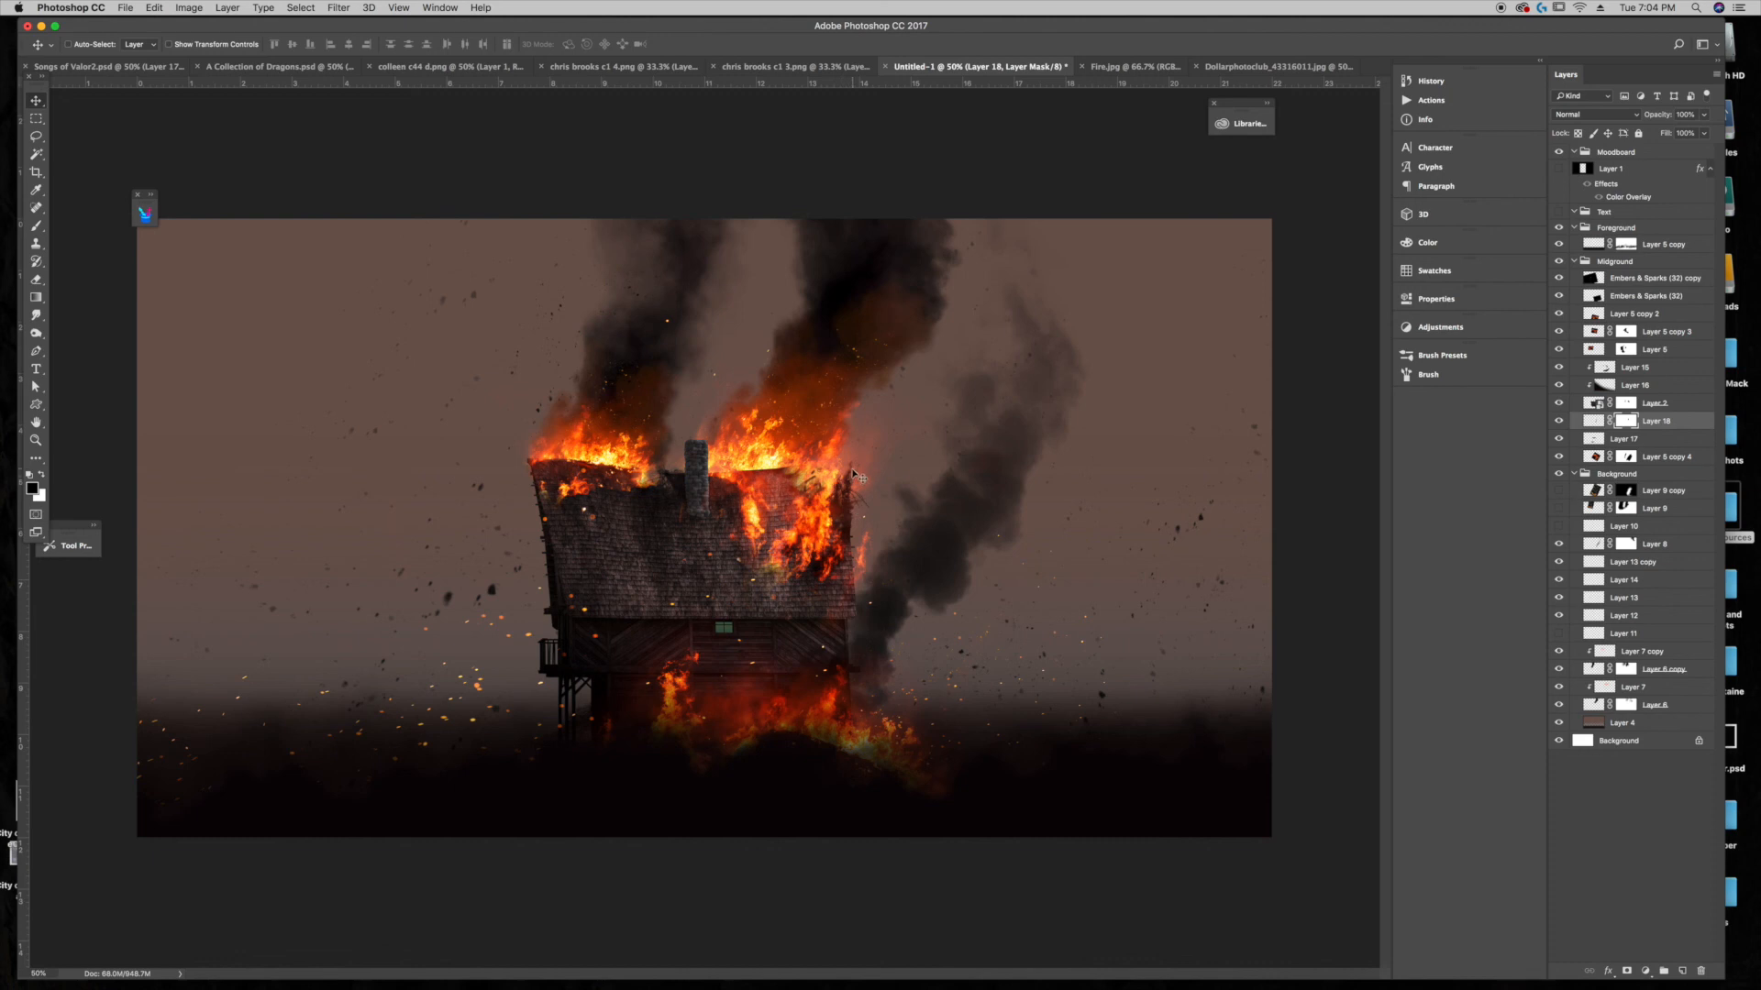
Step: Stamp black damage into the roof's right side on Layer 2's mask with a ragged debris brush from the Rons Apocalypse set
left_click(1622, 405)
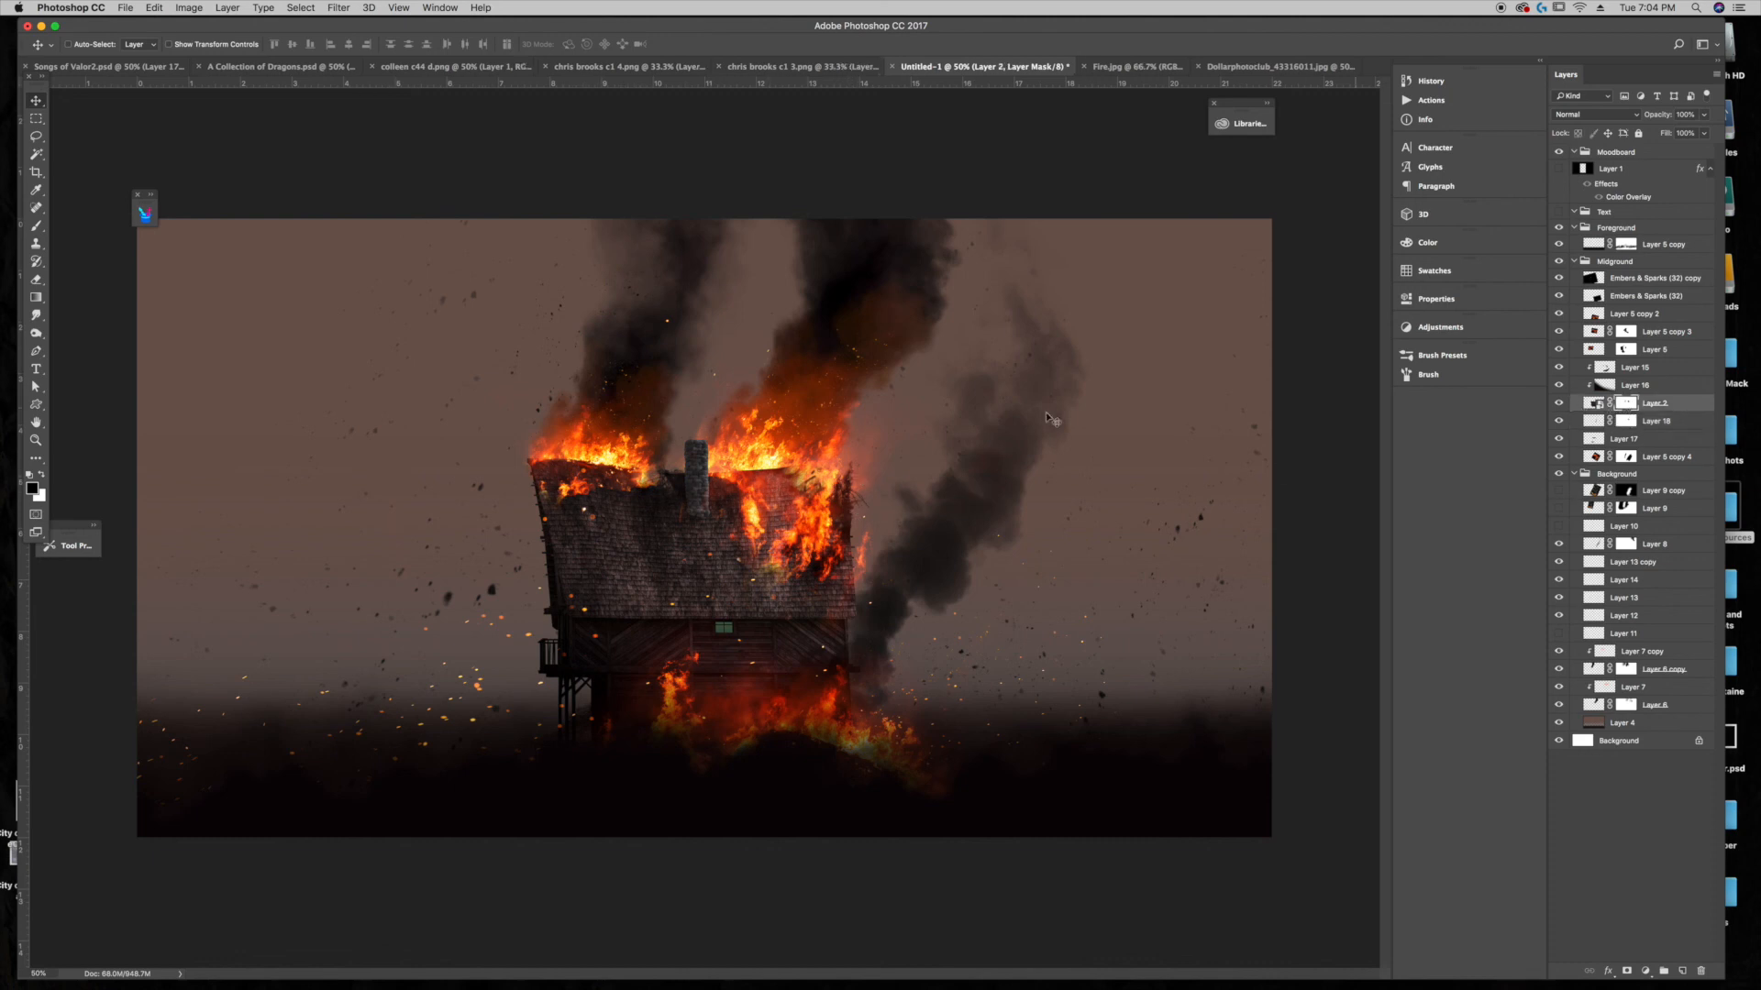
left_click(146, 216)
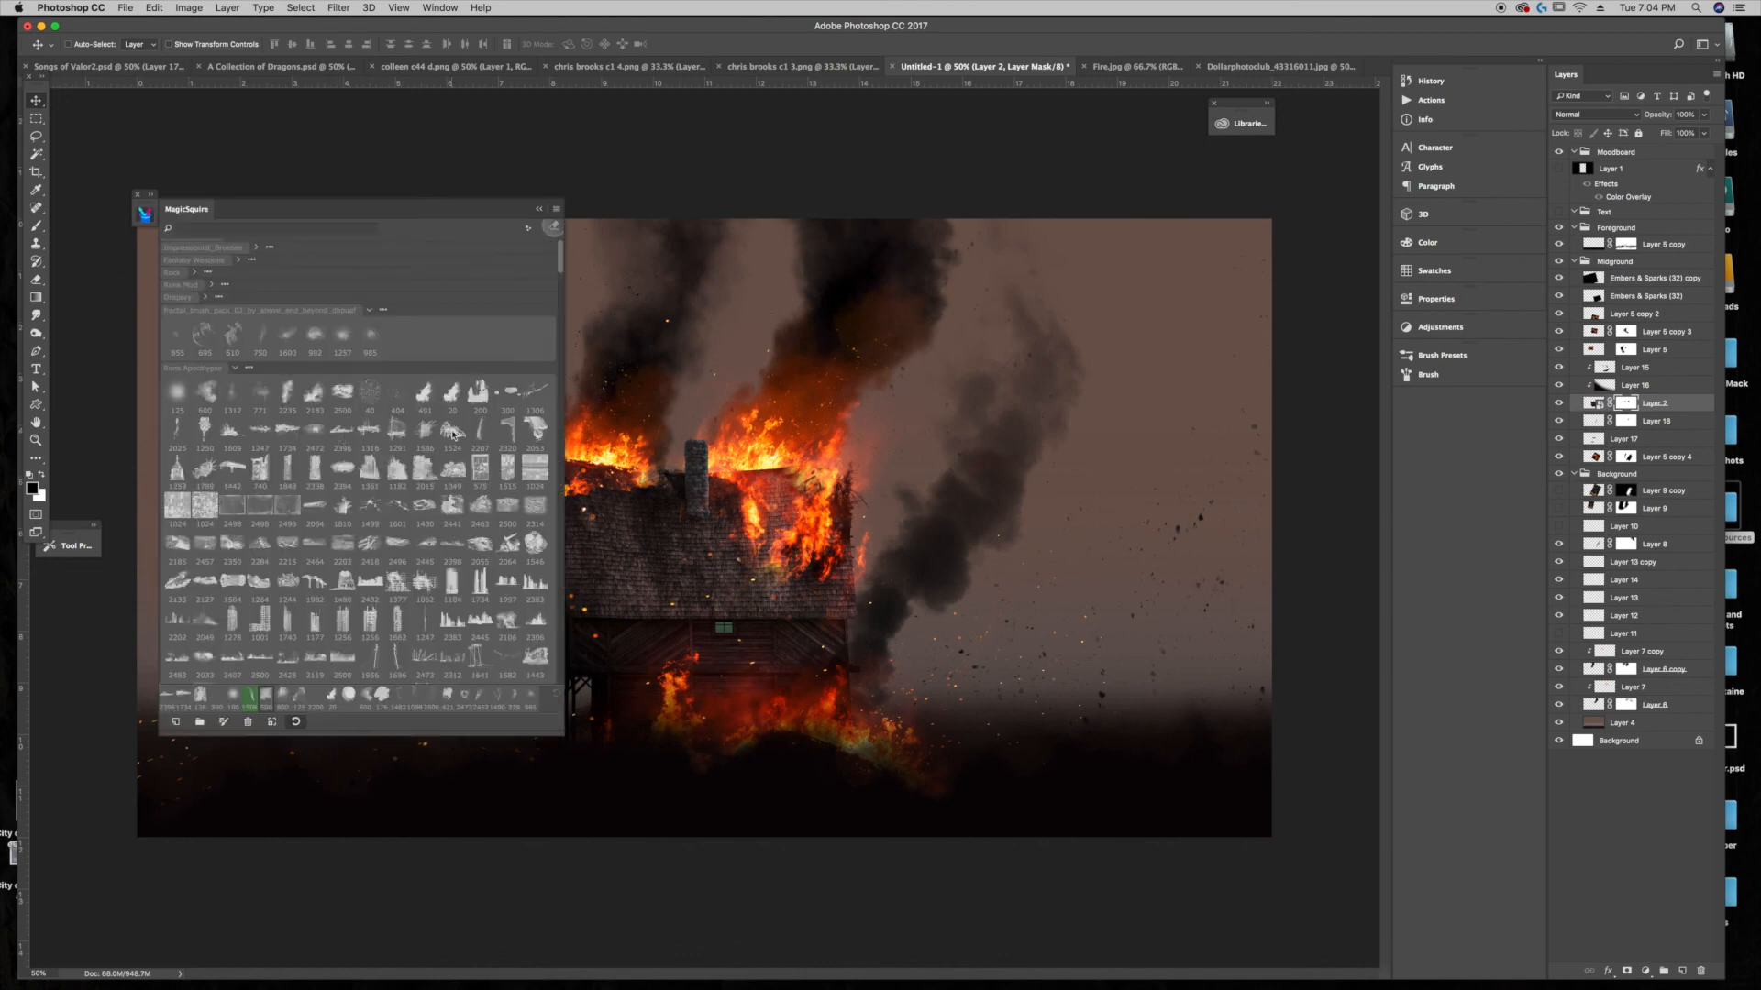
left_click(287, 432)
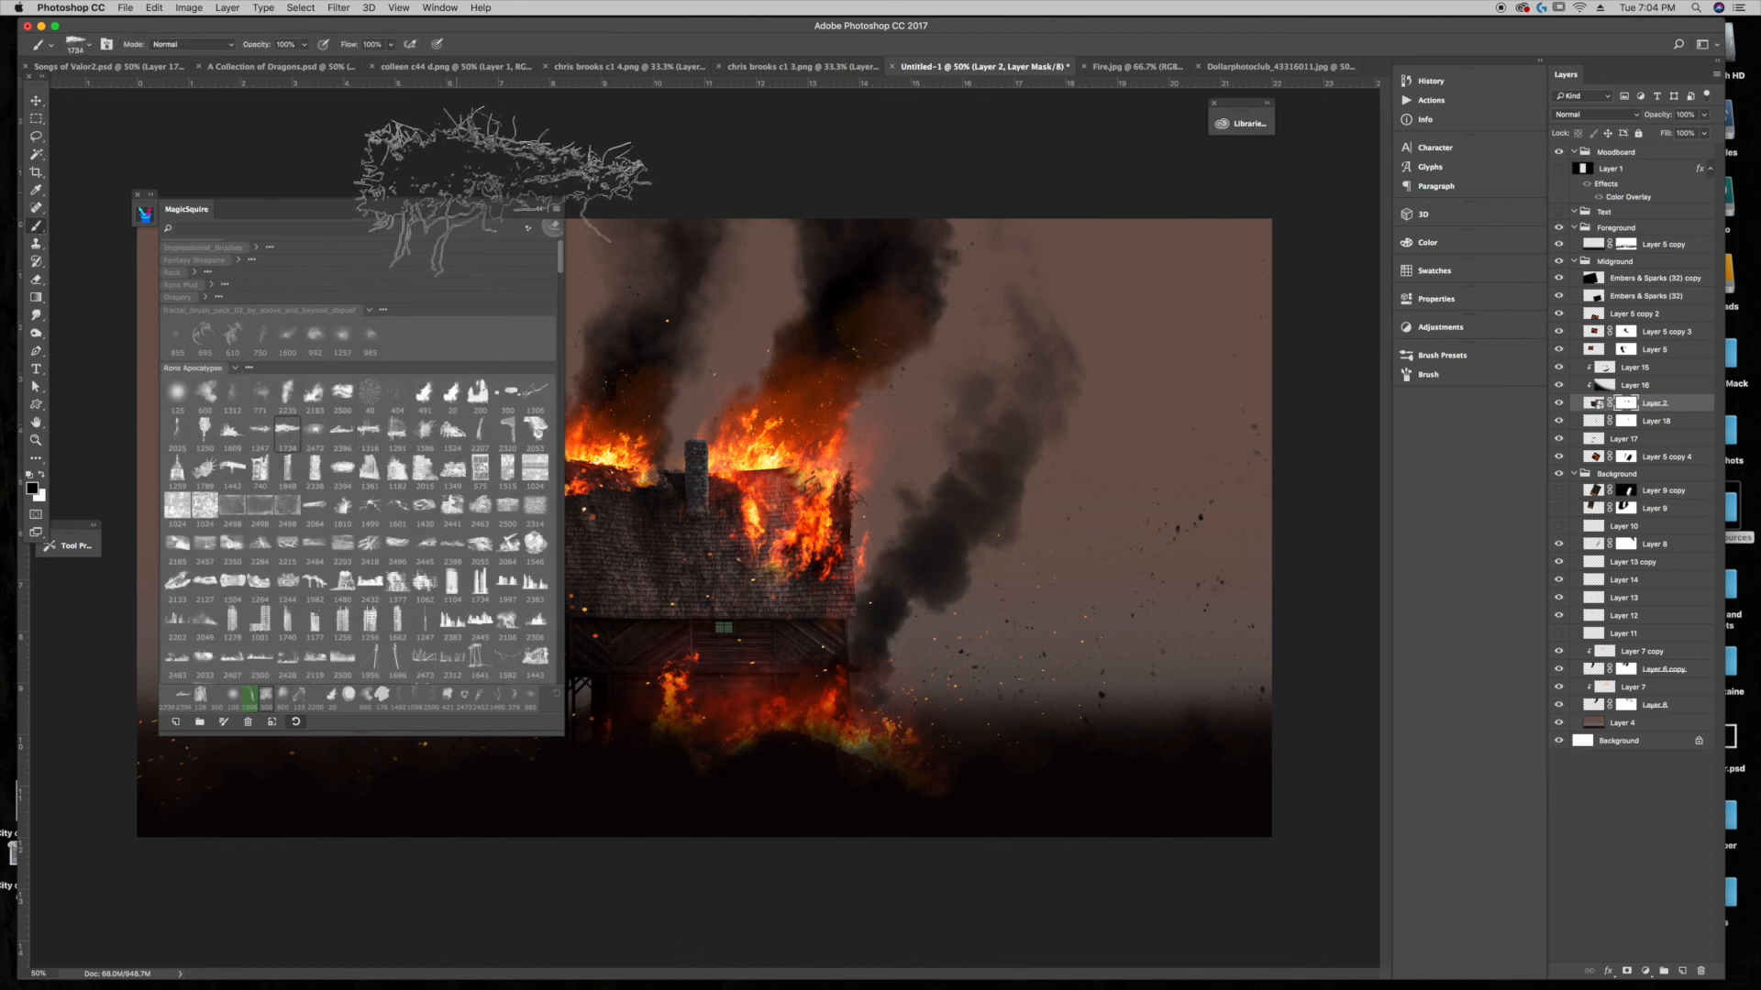
left_click(539, 208)
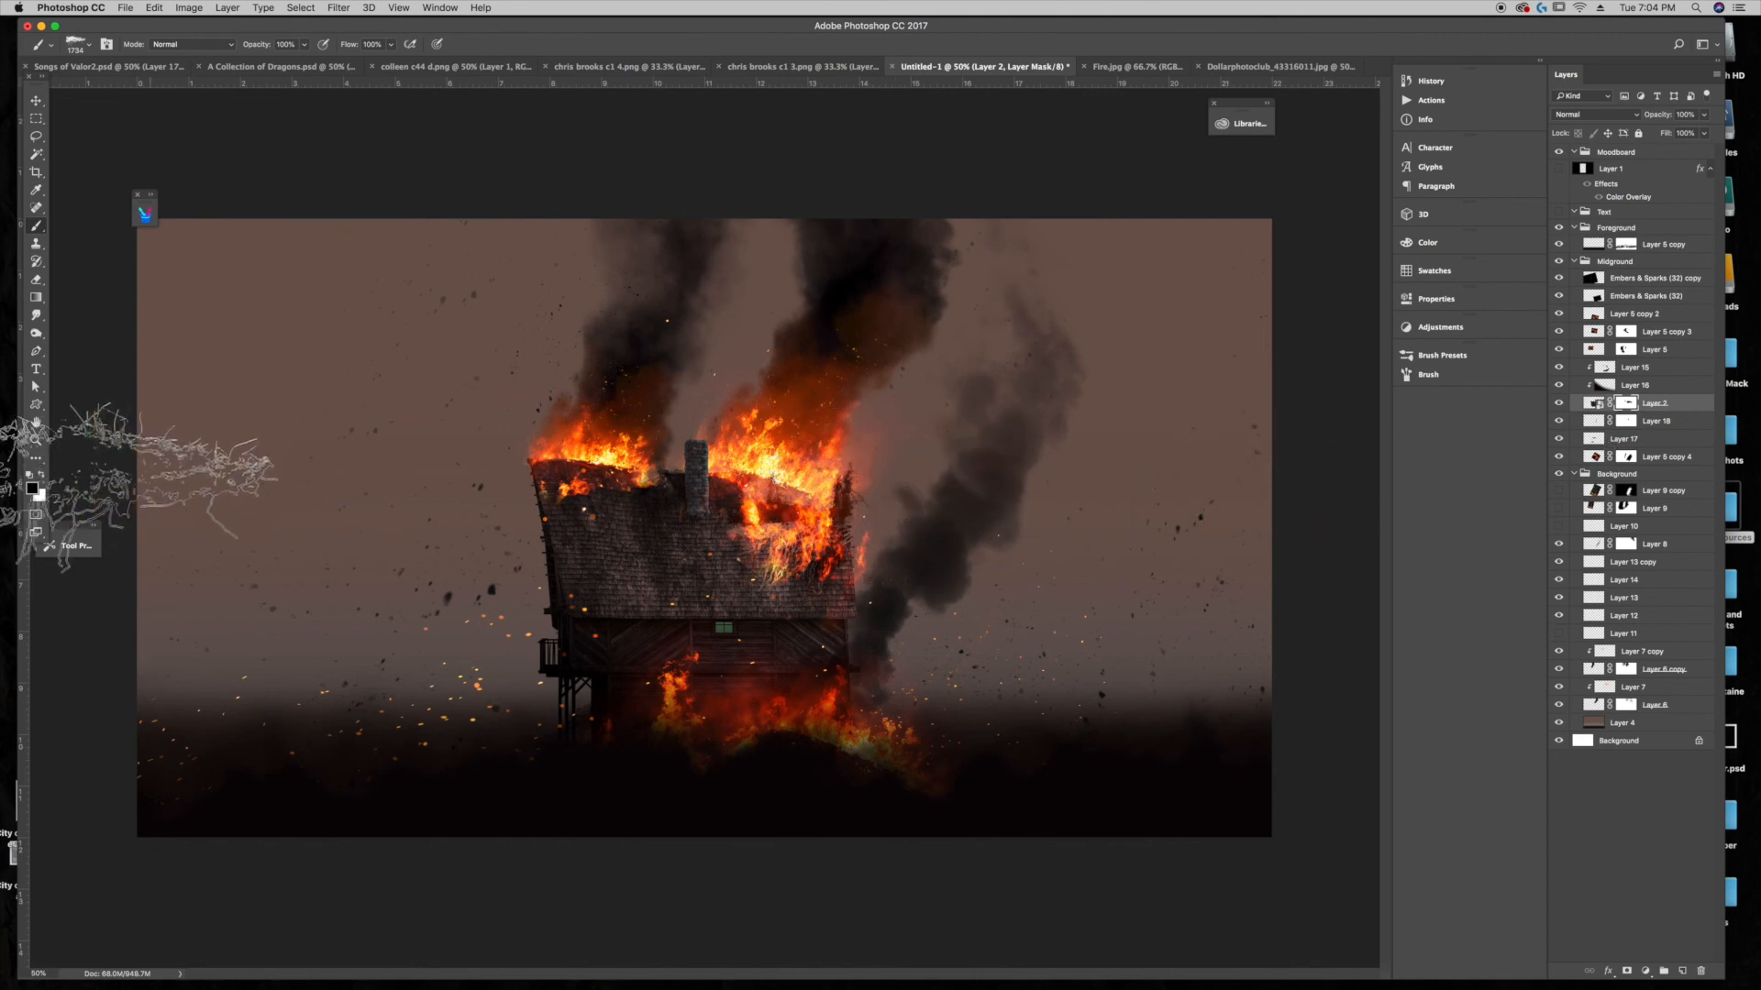
Step: Paint white on Layer 2's mask to bring back part of the roof's right side, and shrink the debris brush
left_click(41, 474)
mouse_move(673, 532)
left_mouse_down()
mouse_move(841, 577)
mouse_move(876, 560)
left_mouse_up()
key("bracketleft")
key("bracketleft")
key("bracketleft")
key("bracketleft")
key("bracketleft")
key("bracketleft")
key("bracketleft")
key("bracketleft")
key("bracketleft")
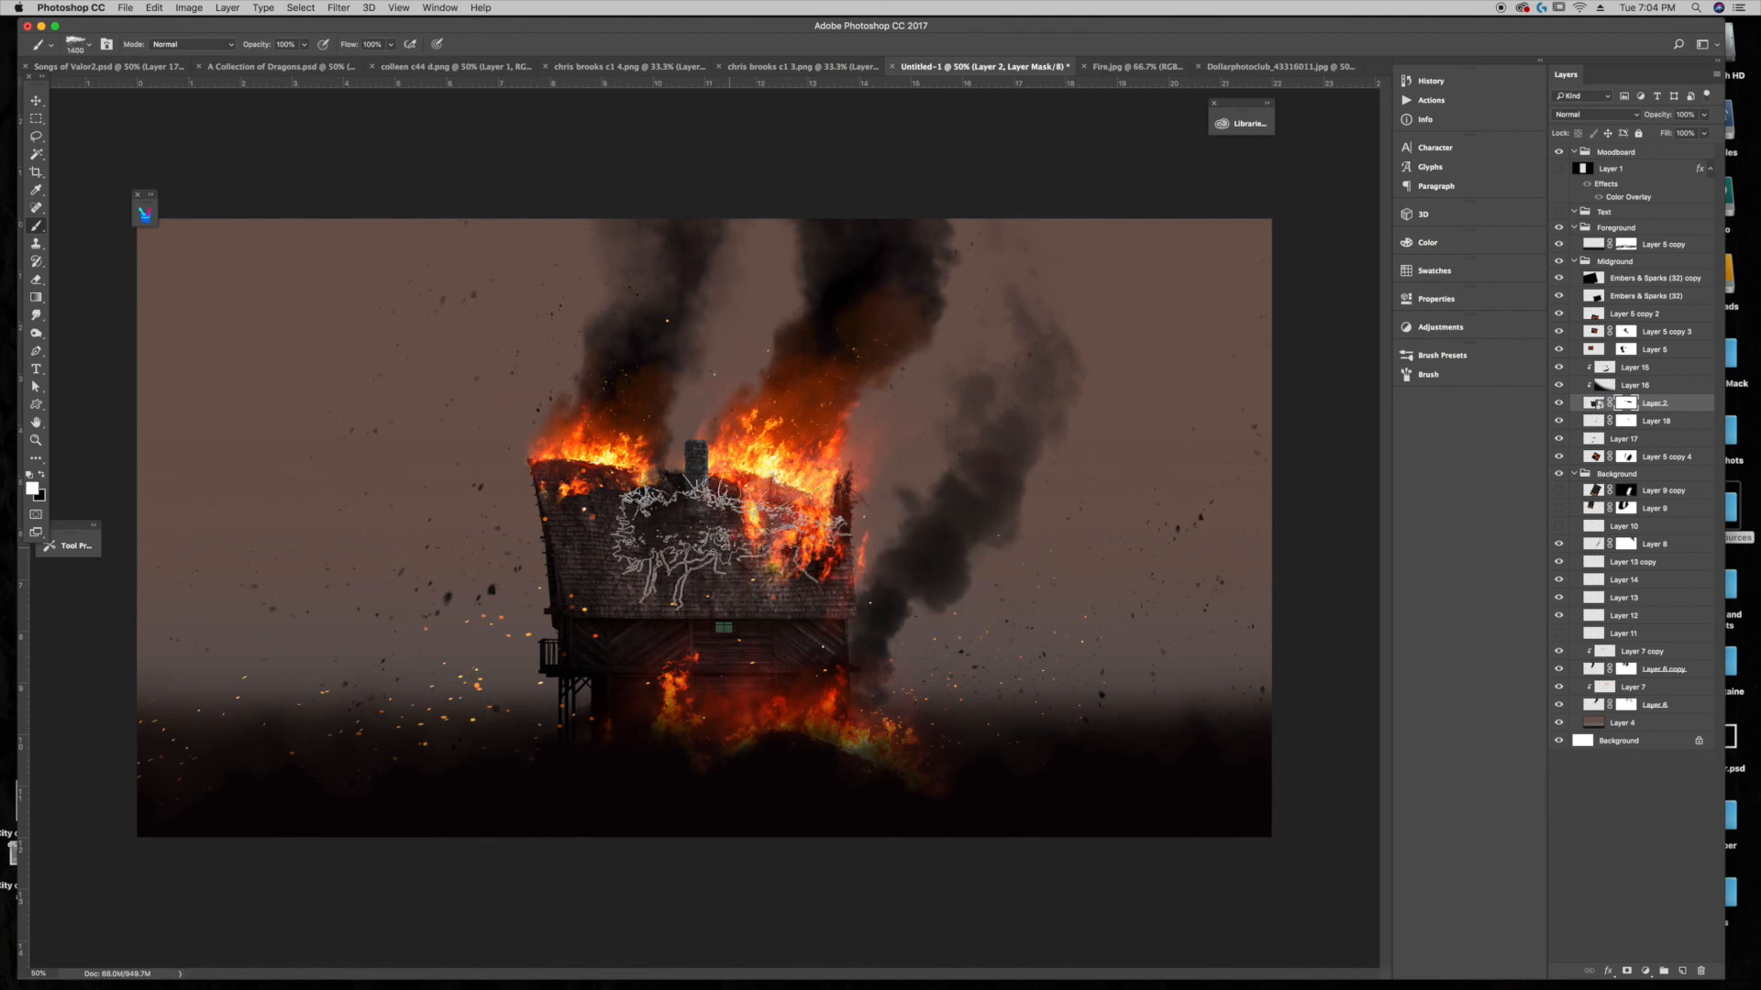
key("bracketleft")
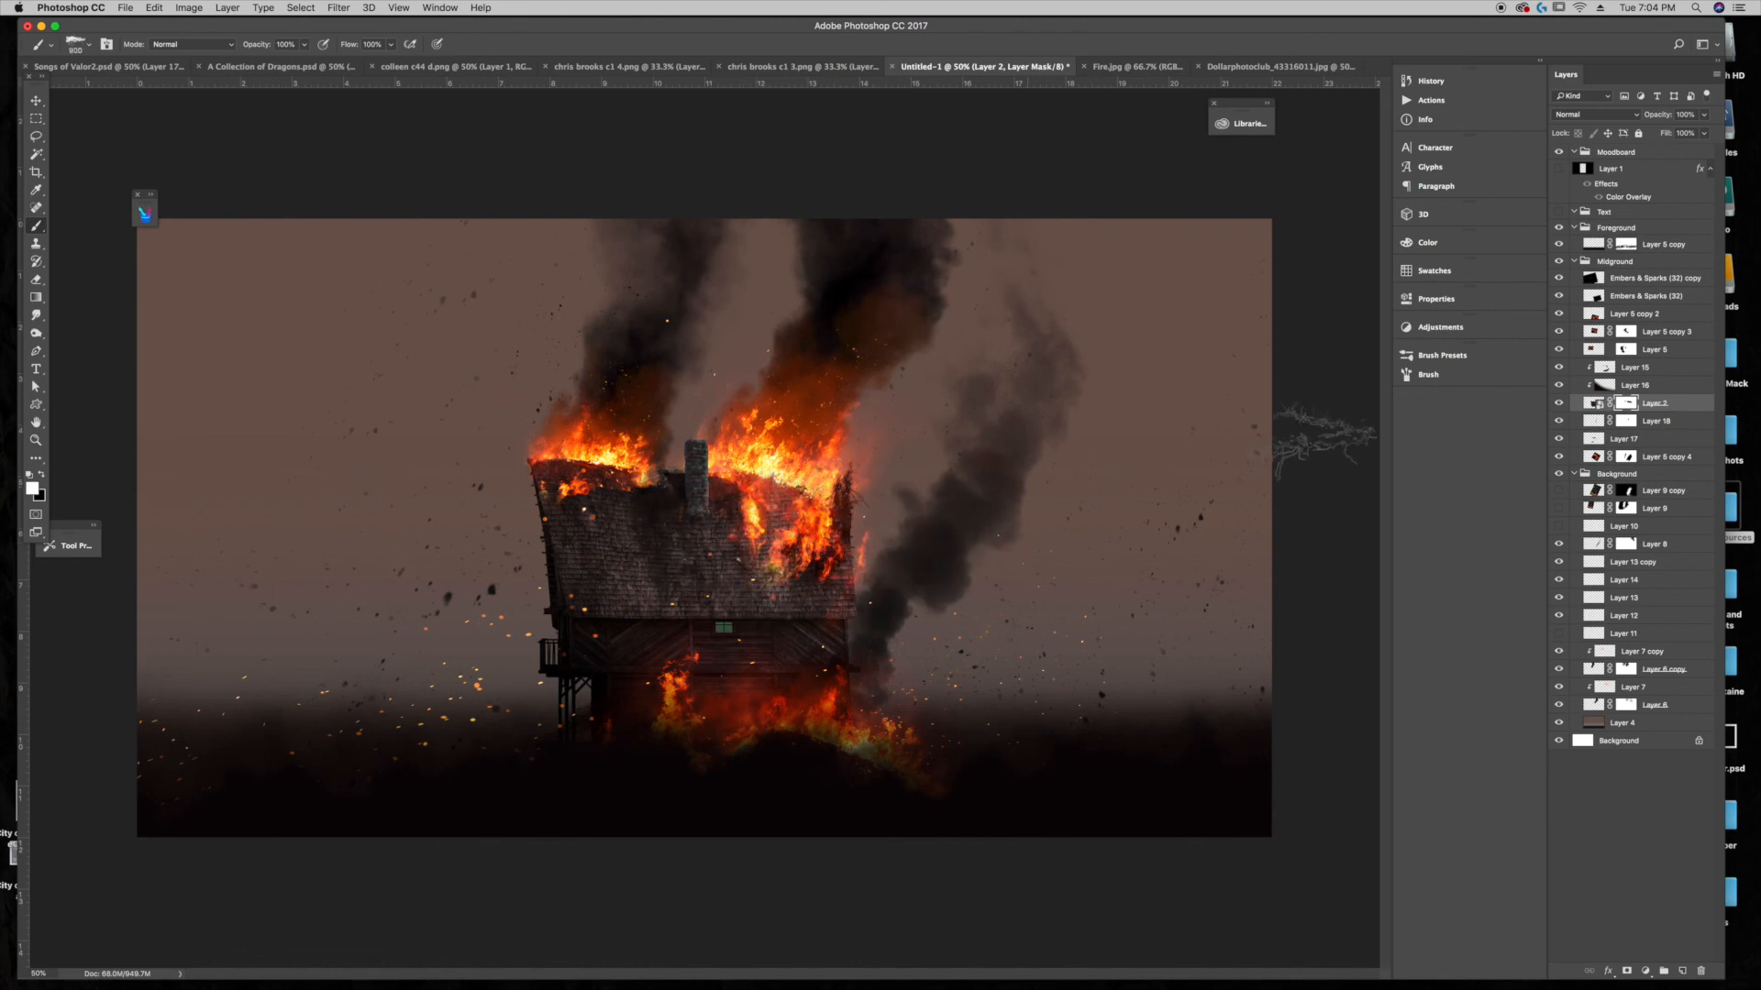
Step: Try breaking away the house's lower-left roof edge in black on Layer 2's mask with the debris brush enlarged to 1200
left_click(41, 475)
key("bracketright")
key("bracketright")
key("bracketright")
key("bracketright")
left_click(574, 606)
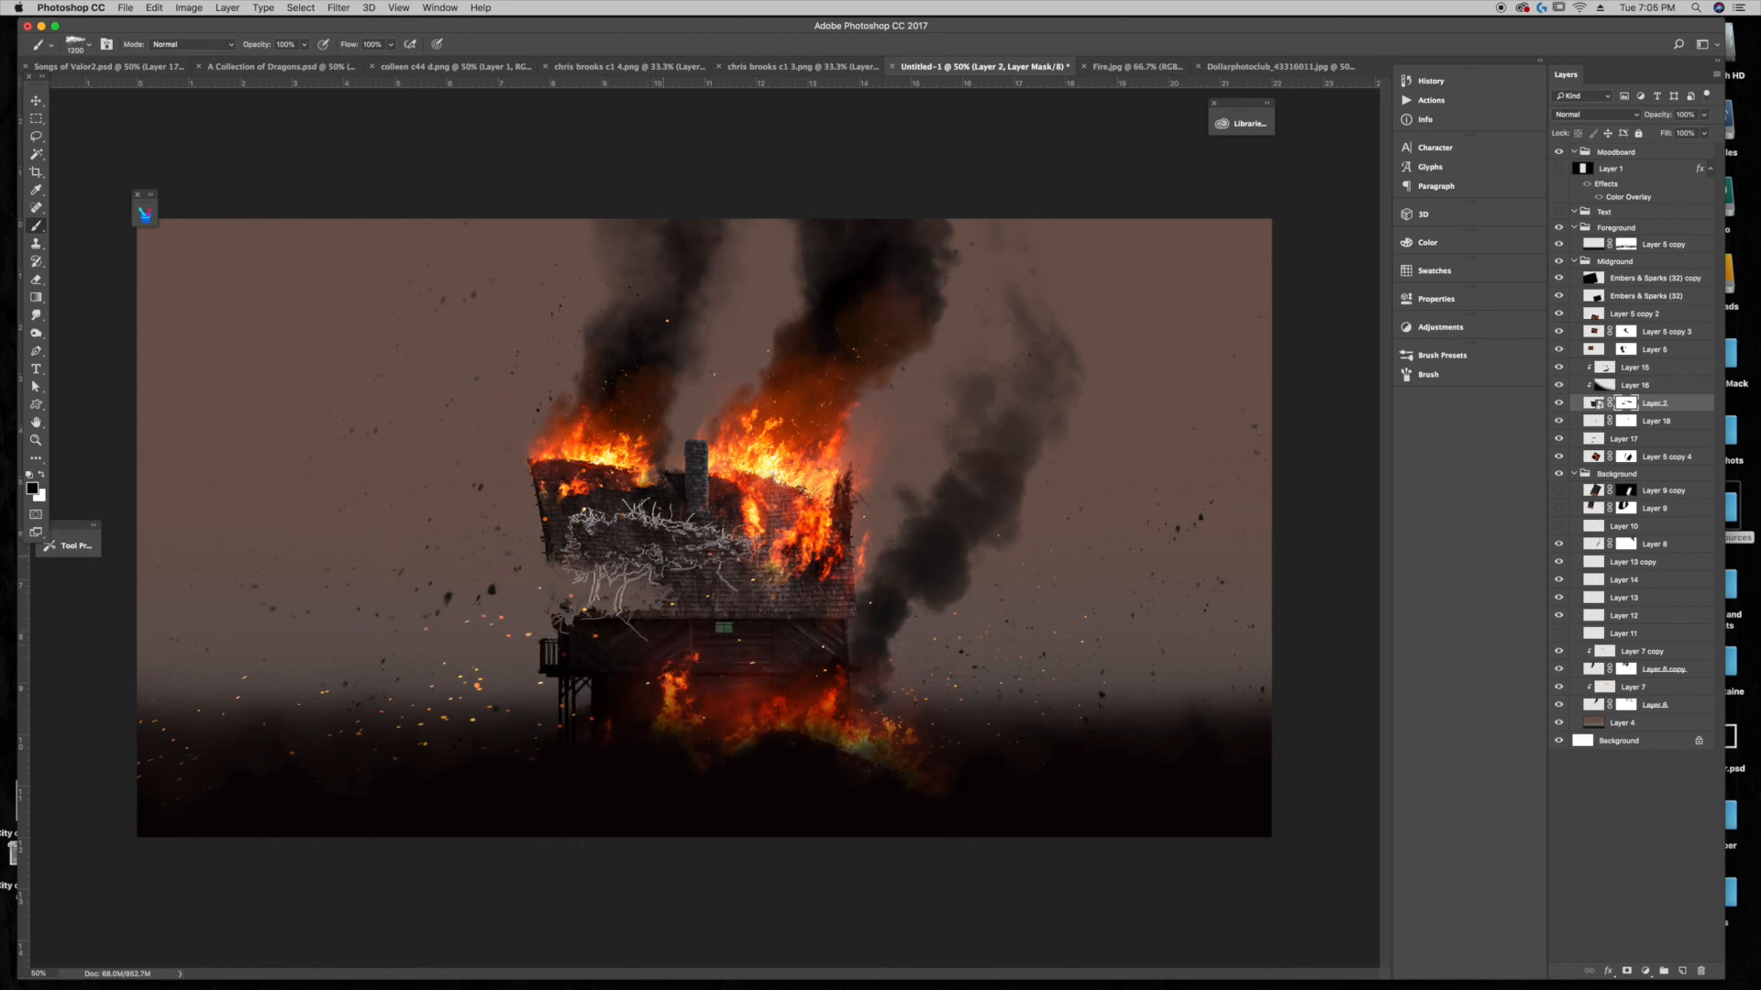
left_click(649, 613)
left_click(42, 476)
mouse_move(684, 612)
left_mouse_down()
mouse_move(688, 661)
mouse_move(633, 585)
mouse_move(585, 601)
left_mouse_up()
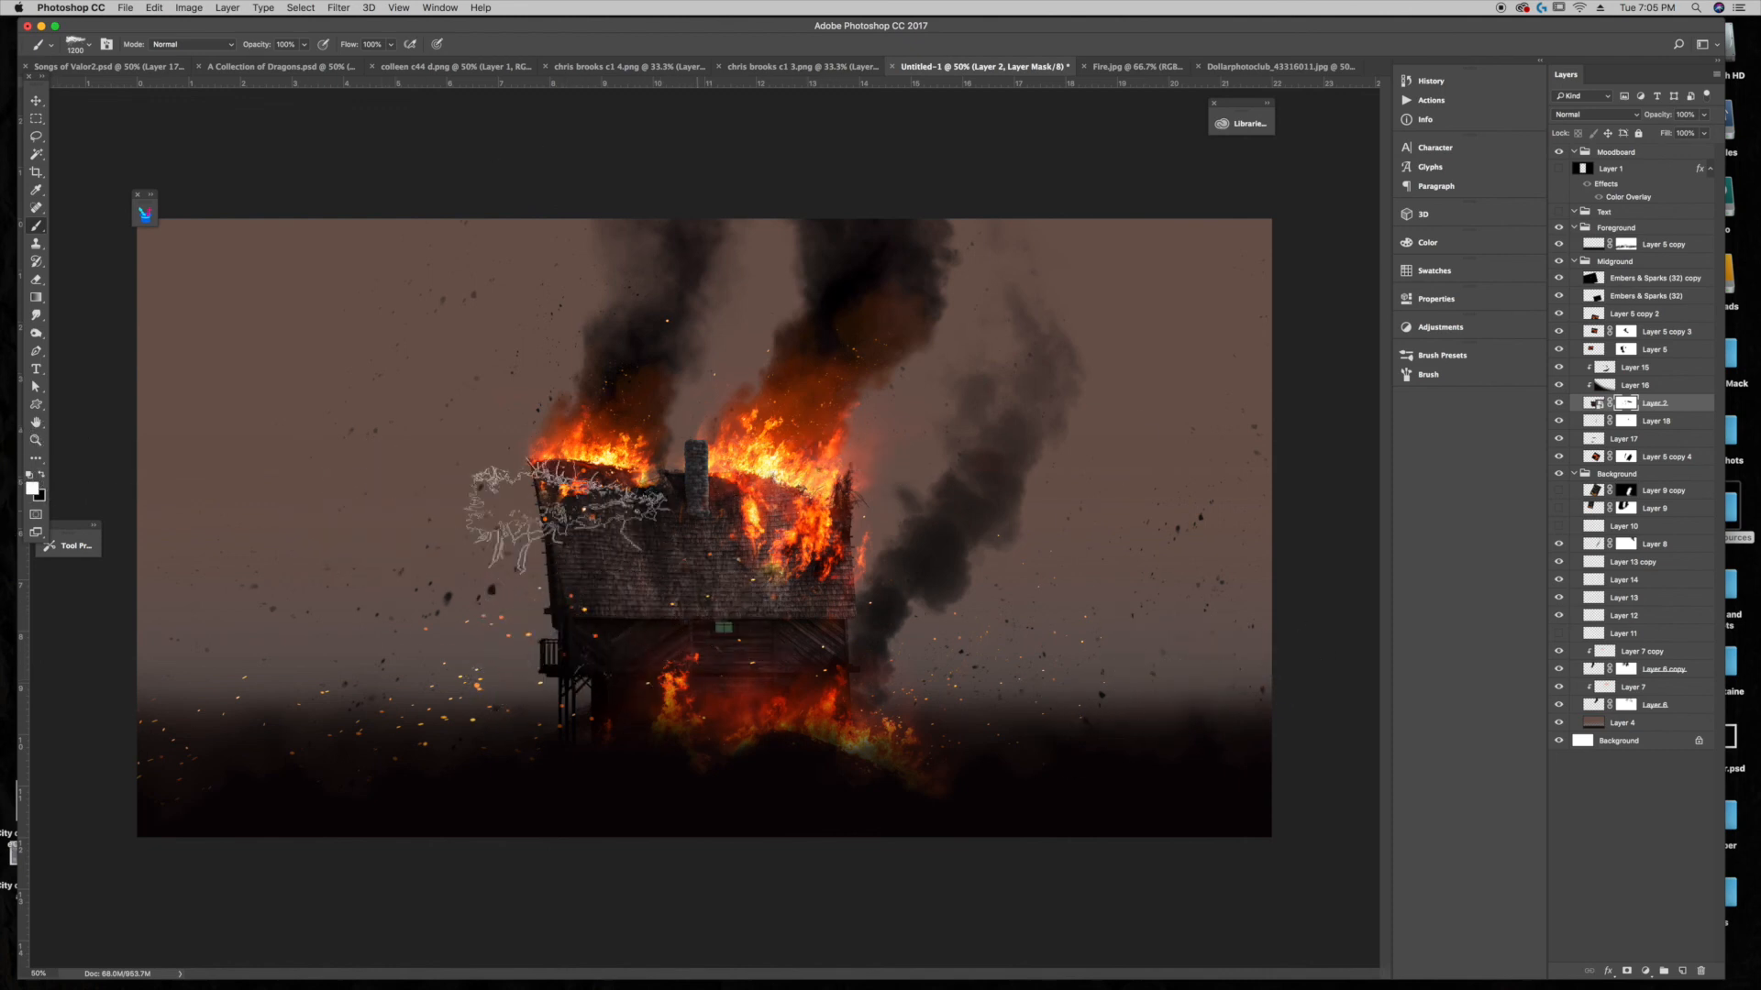
Step: Restore more of the burning roof's right side in white on Layer 2's mask with the debris brush reduced to 400
key("bracketleft")
key("bracketleft")
key("bracketleft")
key("bracketleft")
key("bracketleft")
key("bracketleft")
key("bracketleft")
key("bracketleft")
mouse_move(780, 497)
left_mouse_down()
mouse_move(781, 468)
mouse_move(832, 478)
left_mouse_up()
left_click(42, 474)
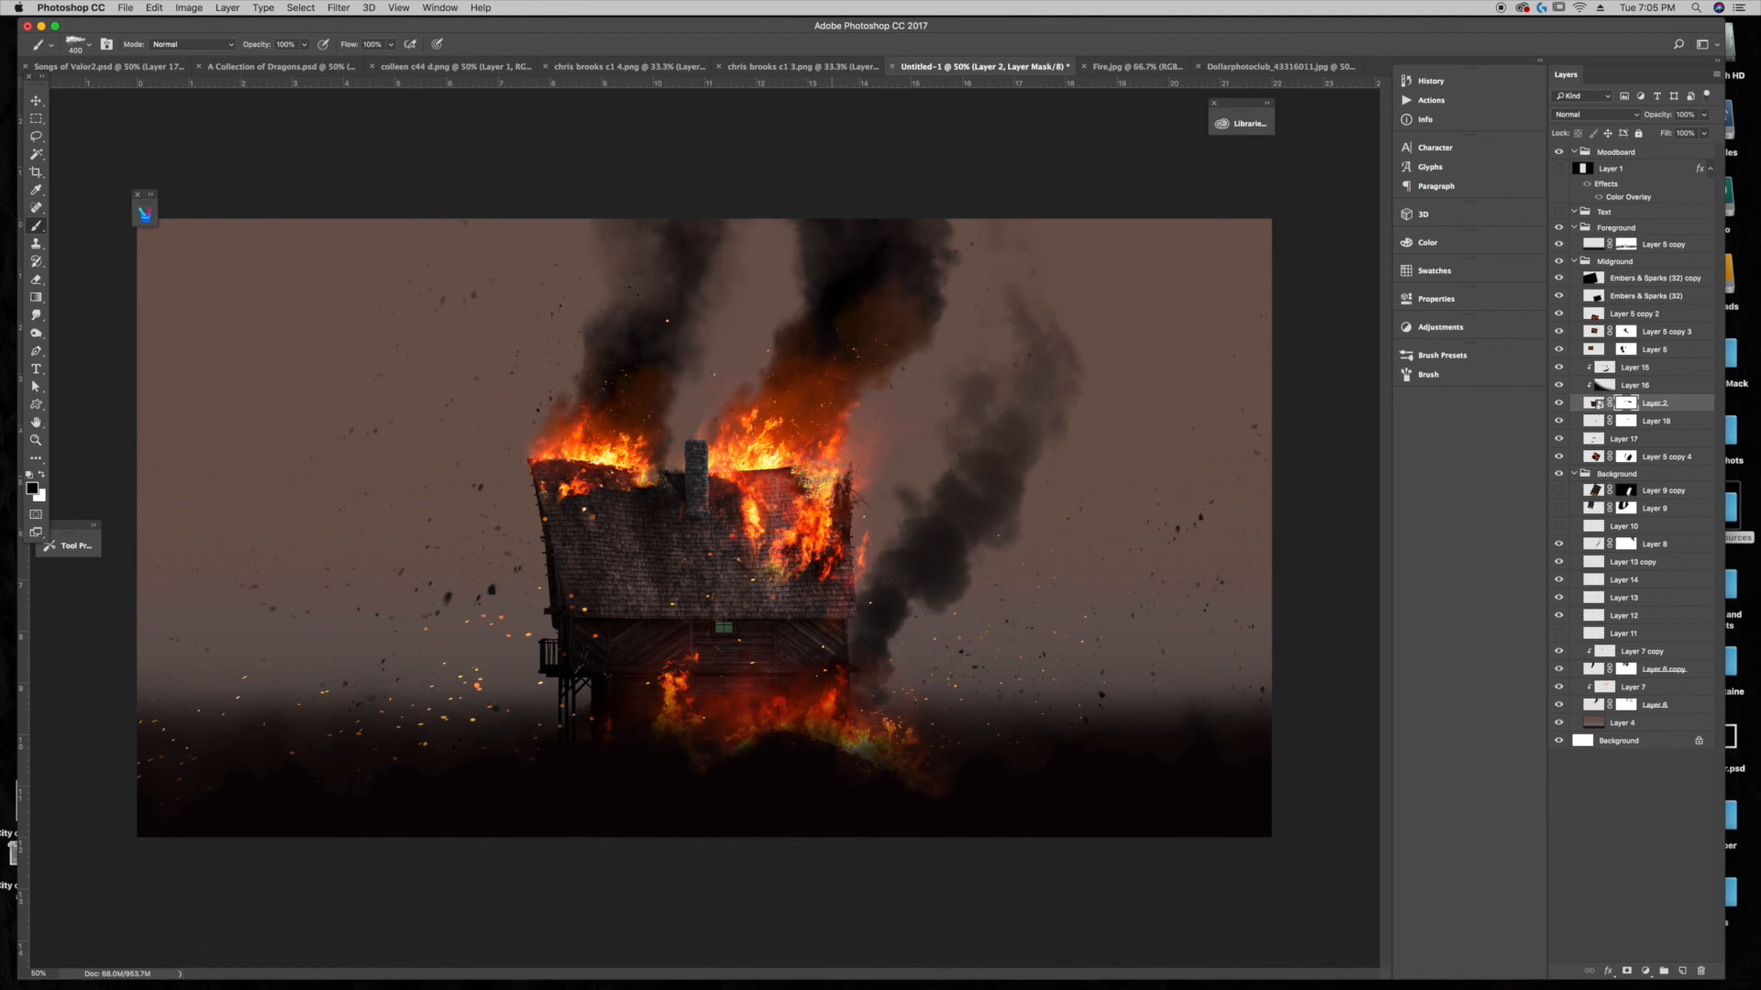